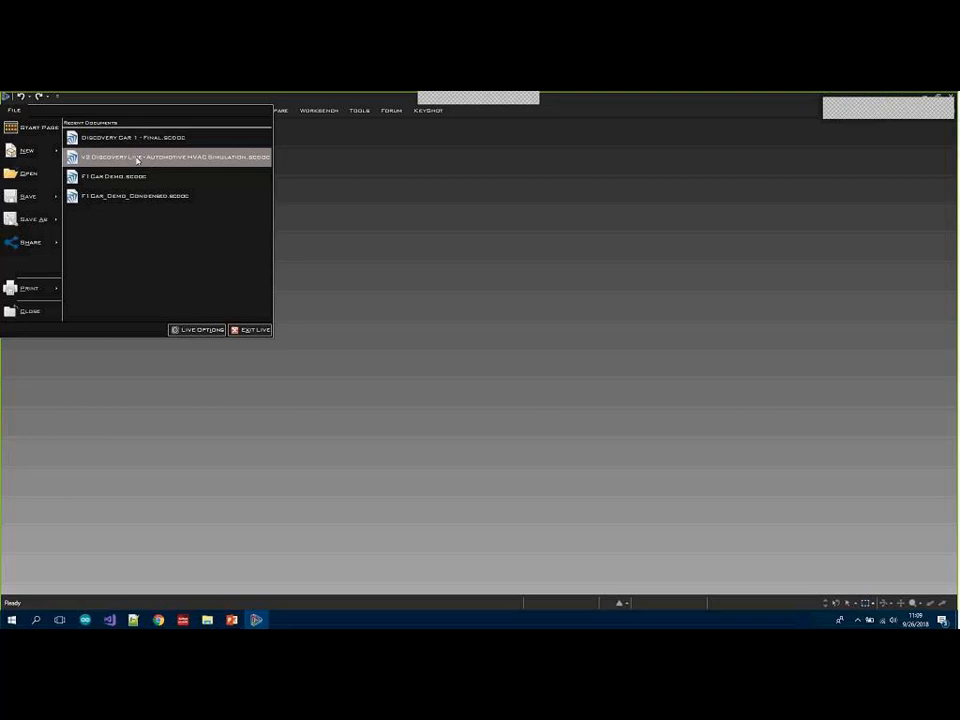
Open the recent document "v2 Discovery Live - Automotive HVAC Simulation.scdoc" and look over the duct geometry
left_click(137, 158)
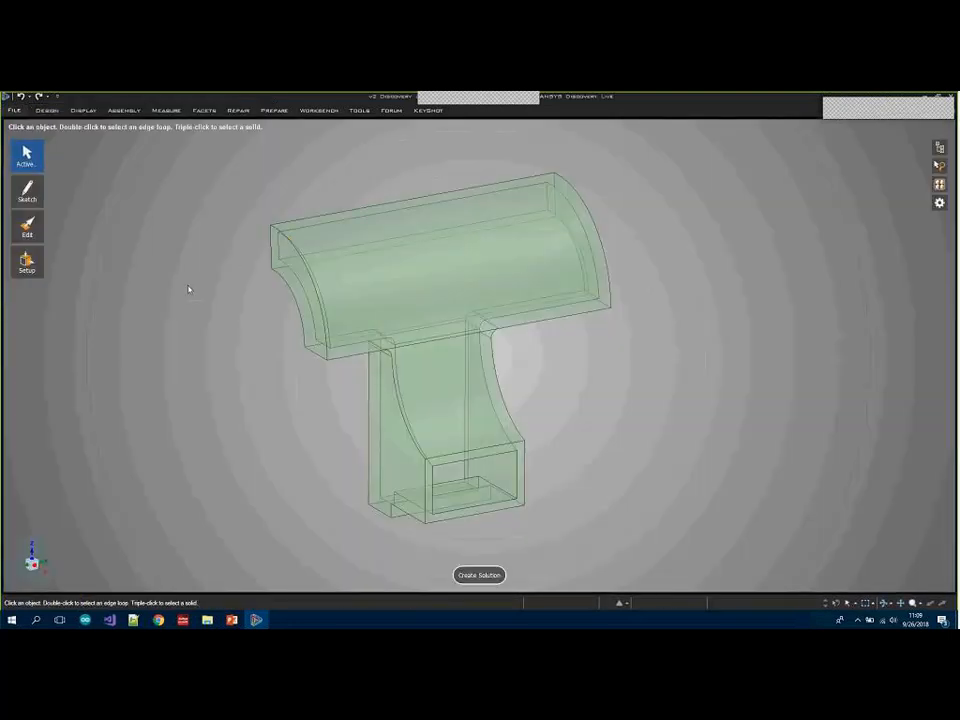
mouse_move(209, 300)
middle_mouse_down()
mouse_move(360, 300)
mouse_move(285, 324)
mouse_move(191, 321)
mouse_move(242, 302)
mouse_move(255, 311)
mouse_move(194, 313)
mouse_move(210, 300)
mouse_move(231, 315)
mouse_move(238, 291)
mouse_move(215, 288)
middle_mouse_up()
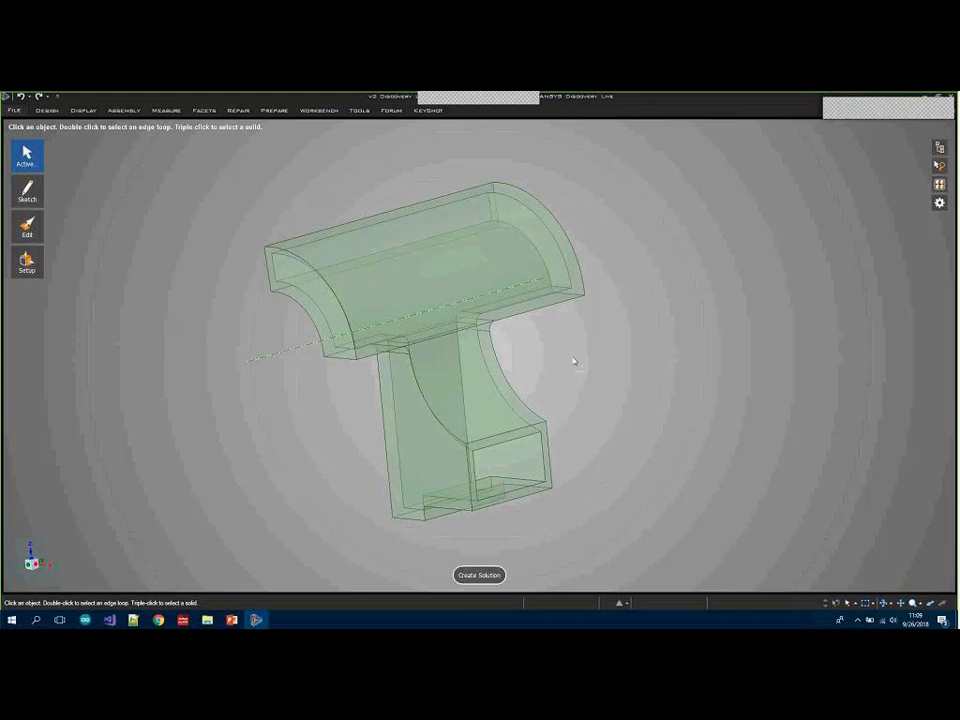
middle_click_drag(593, 340, 572, 330)
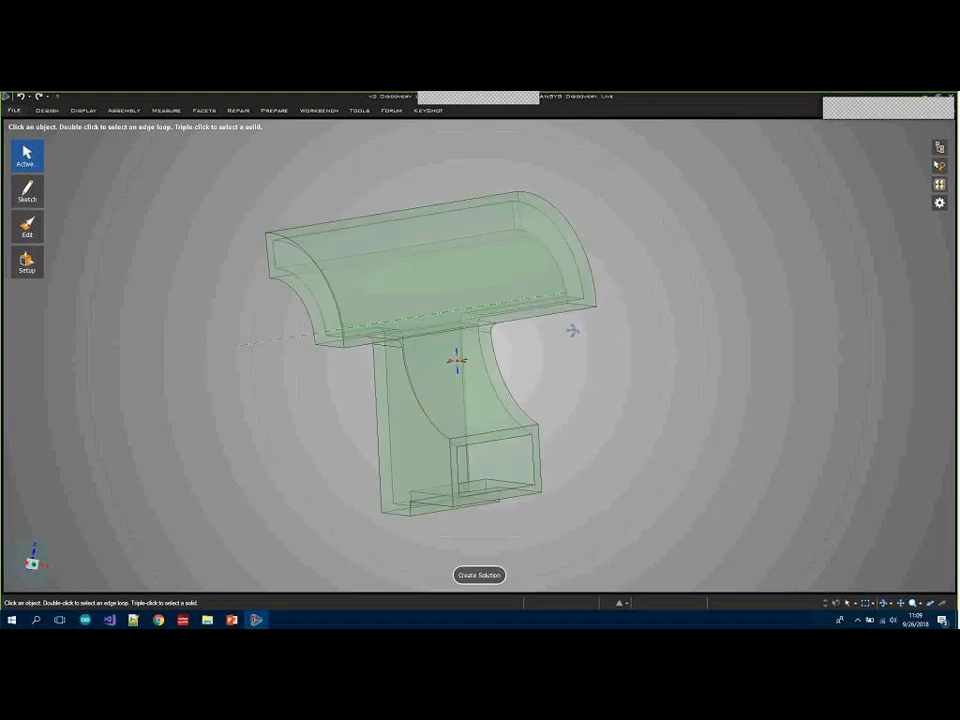
left_click(46, 110)
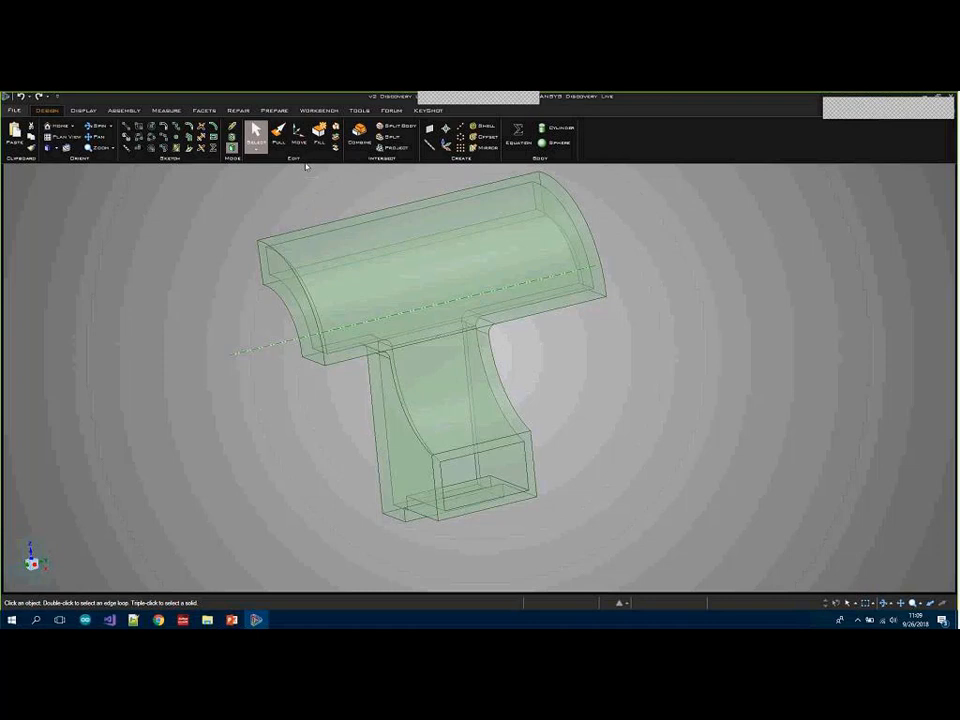
left_click(187, 245)
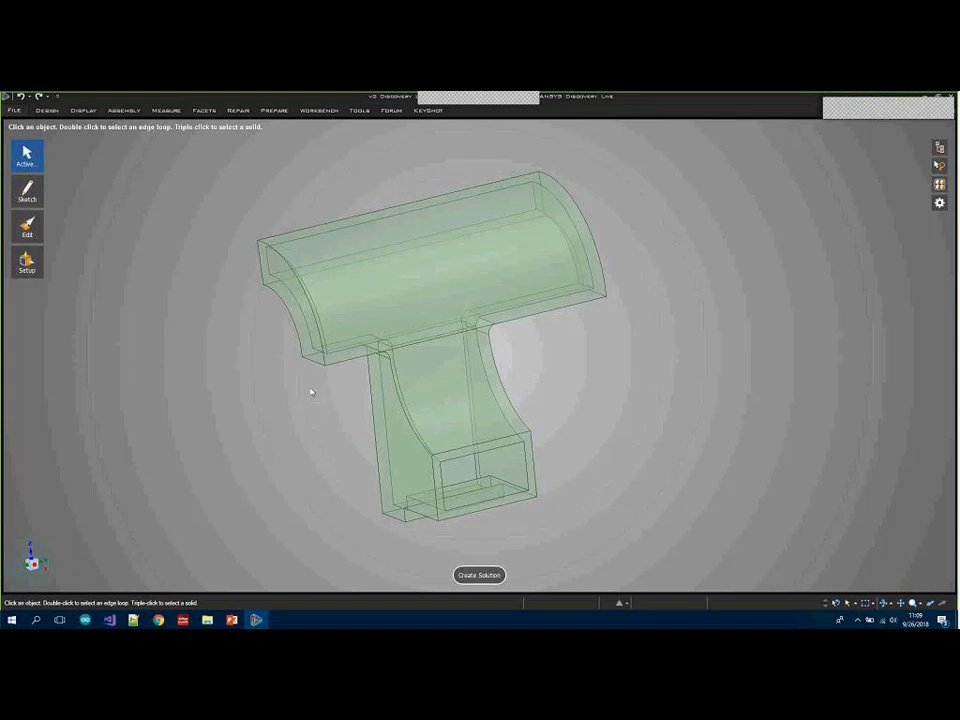
mouse_move(244, 403)
middle_mouse_down()
mouse_move(386, 388)
mouse_move(254, 381)
mouse_move(242, 399)
mouse_move(264, 402)
middle_mouse_up()
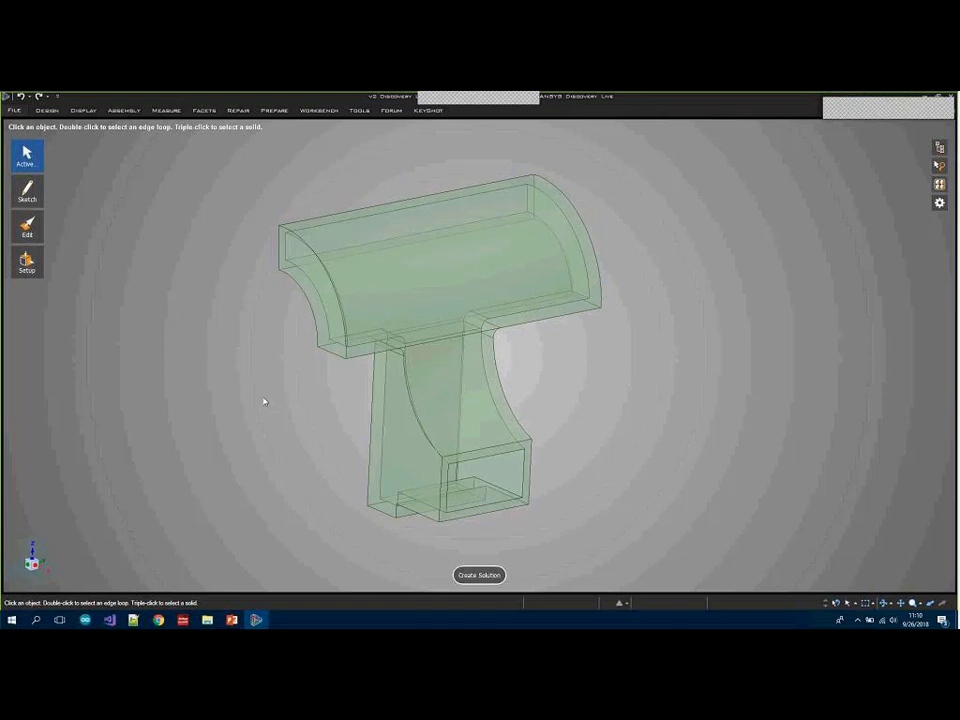
Create a fluid behavior solution using Air (Room Temperature), with a fluid volume generated for internal flow
left_click(471, 576)
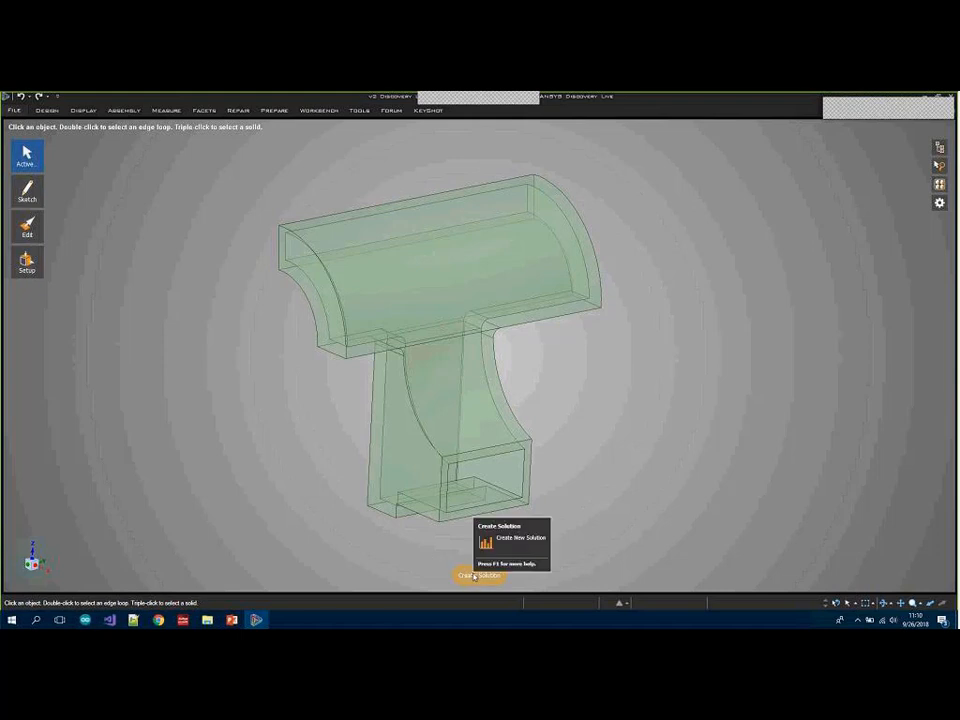
left_click(474, 576)
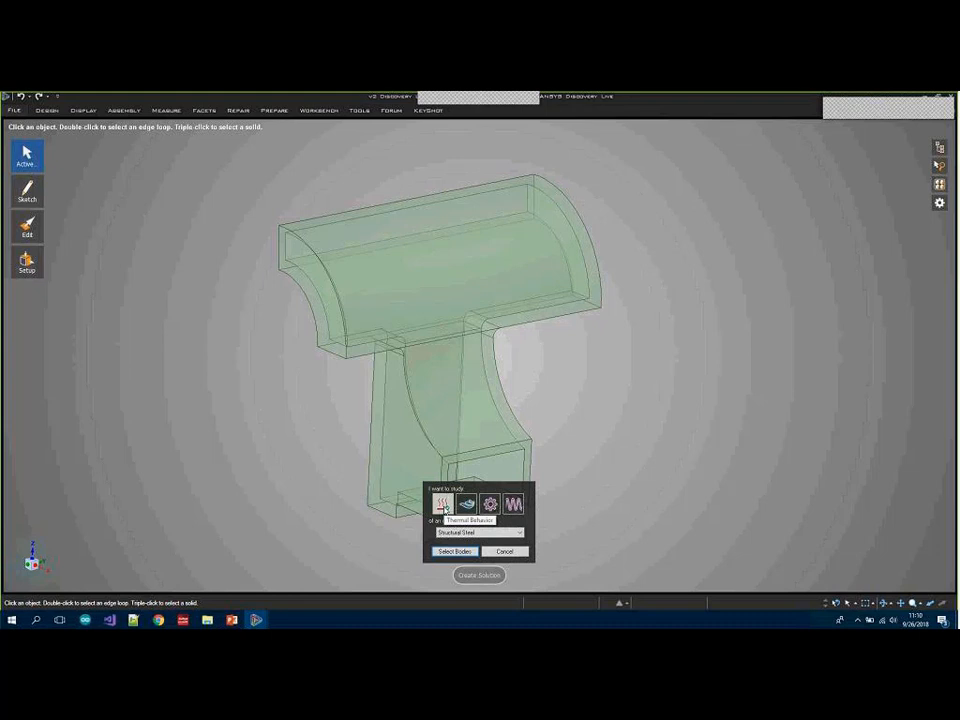
left_click(444, 505)
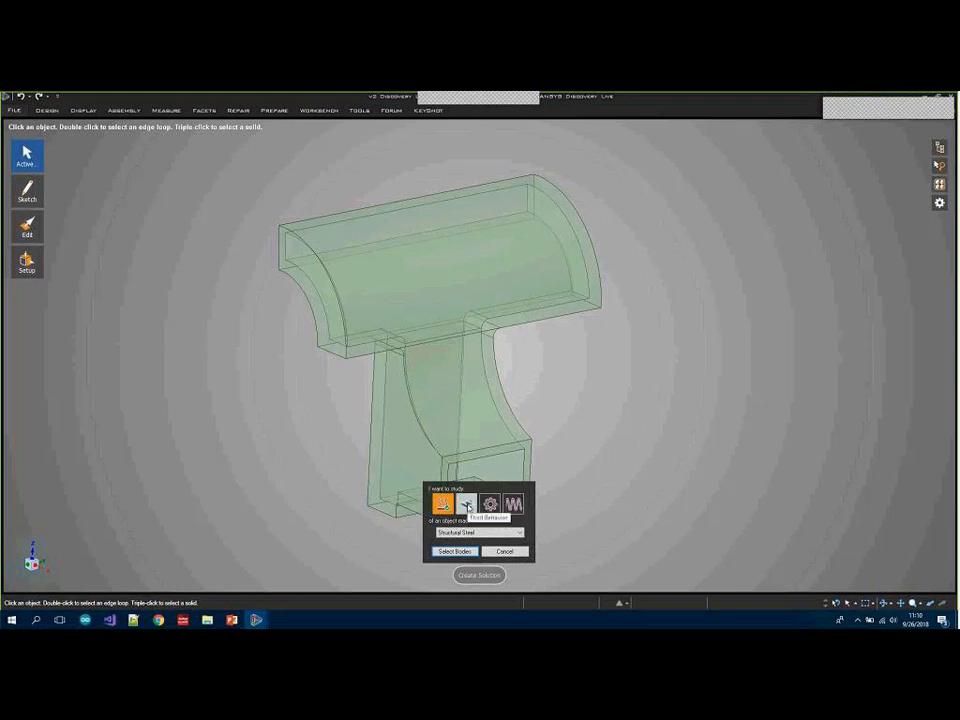
left_click(466, 505)
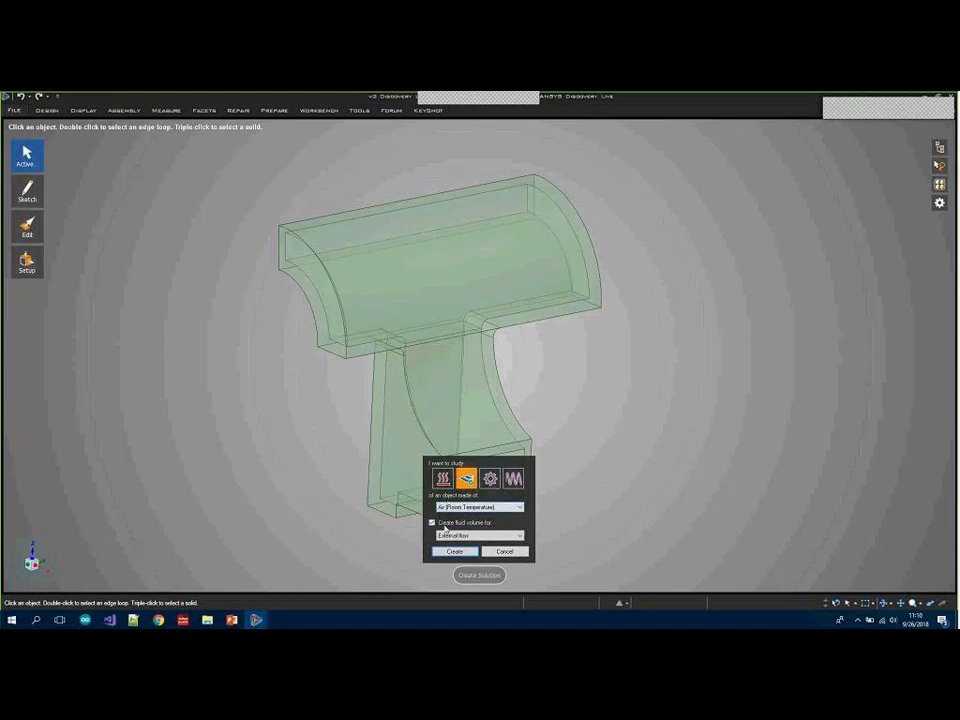
left_click(468, 535)
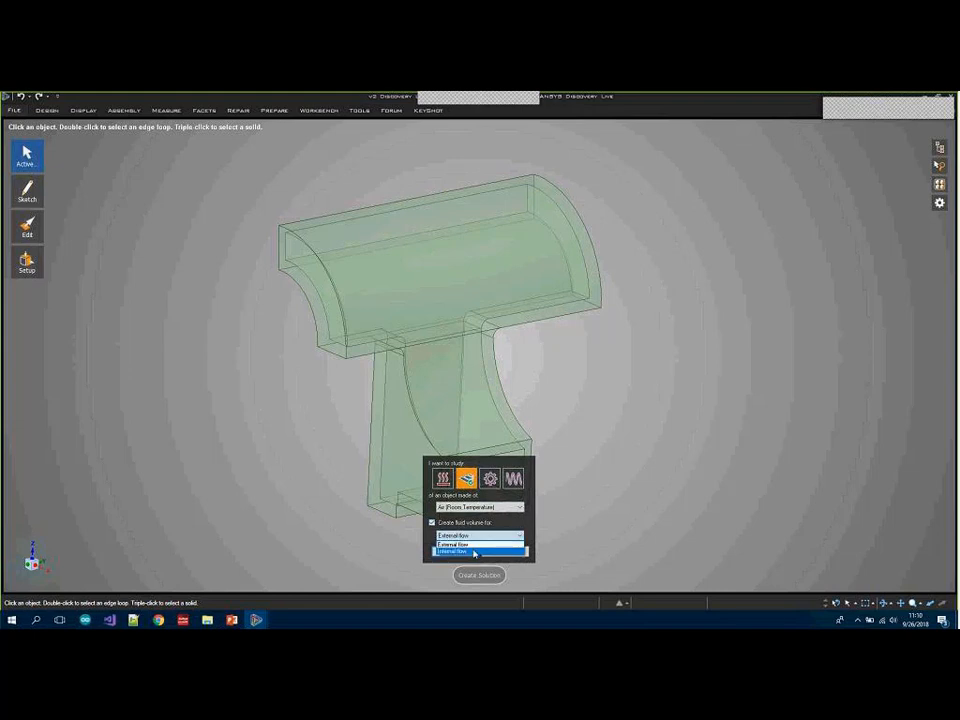
left_click(474, 552)
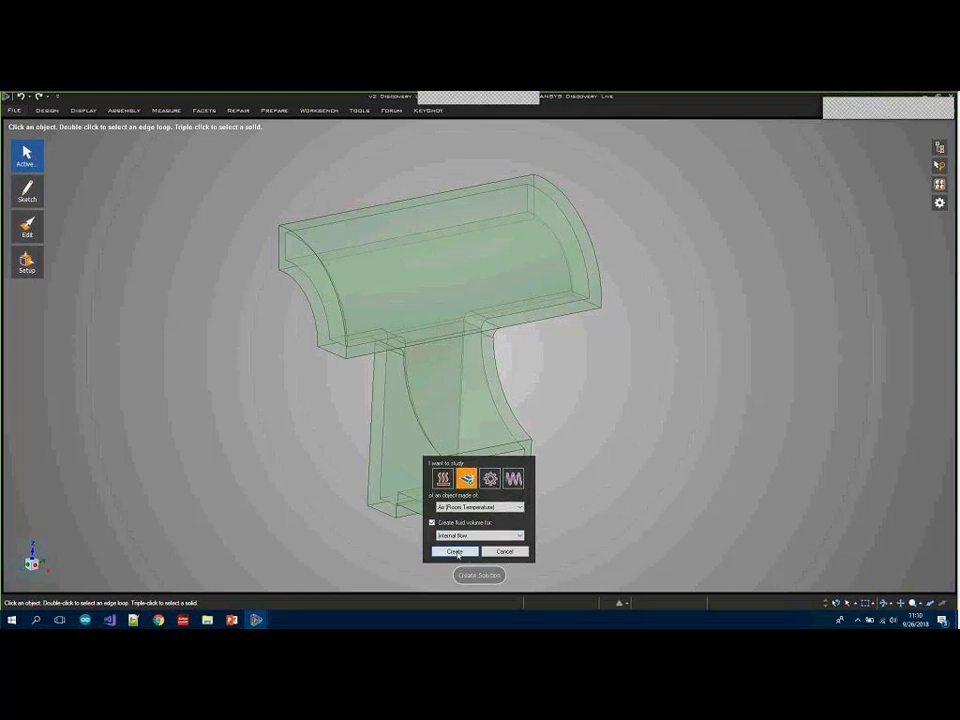
left_click(458, 553)
left_click(479, 575)
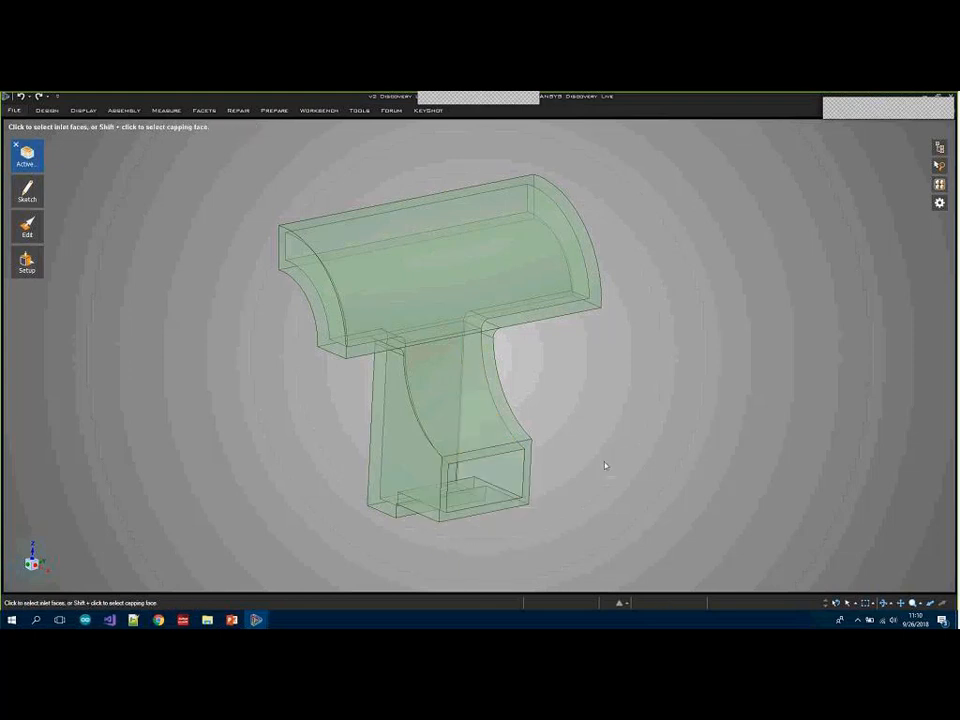
Assign the rectangular opening at the duct's lower end as the inlet and the upper curved section's opening as the flow exit
scroll(598, 446, "up", 2)
mouse_move(597, 446)
middle_mouse_down()
mouse_move(577, 435)
mouse_move(598, 443)
middle_mouse_up()
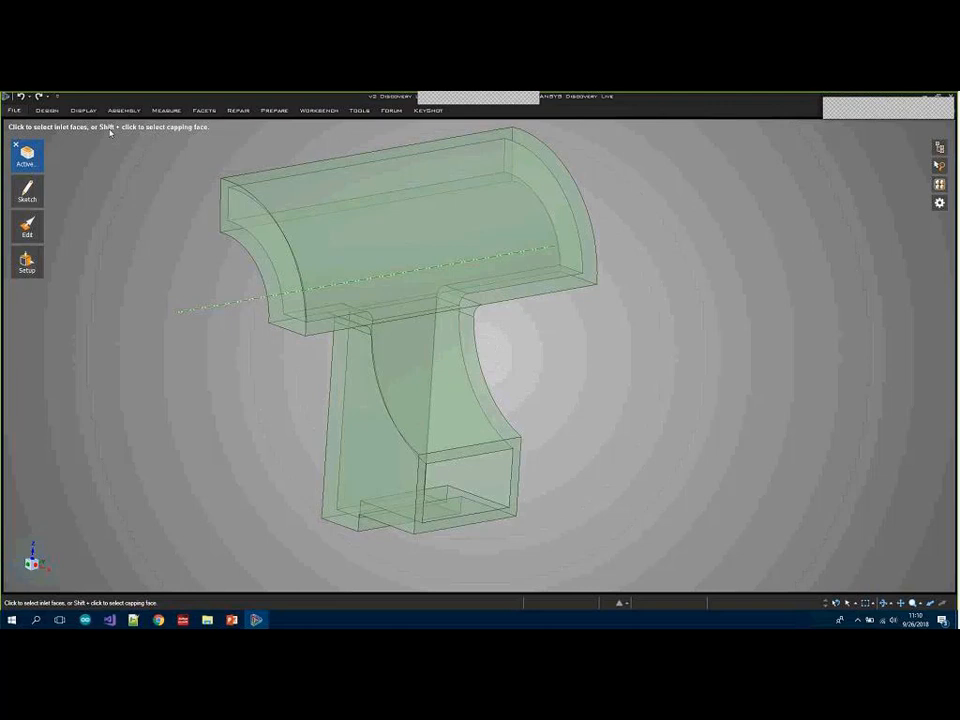
left_click(222, 228)
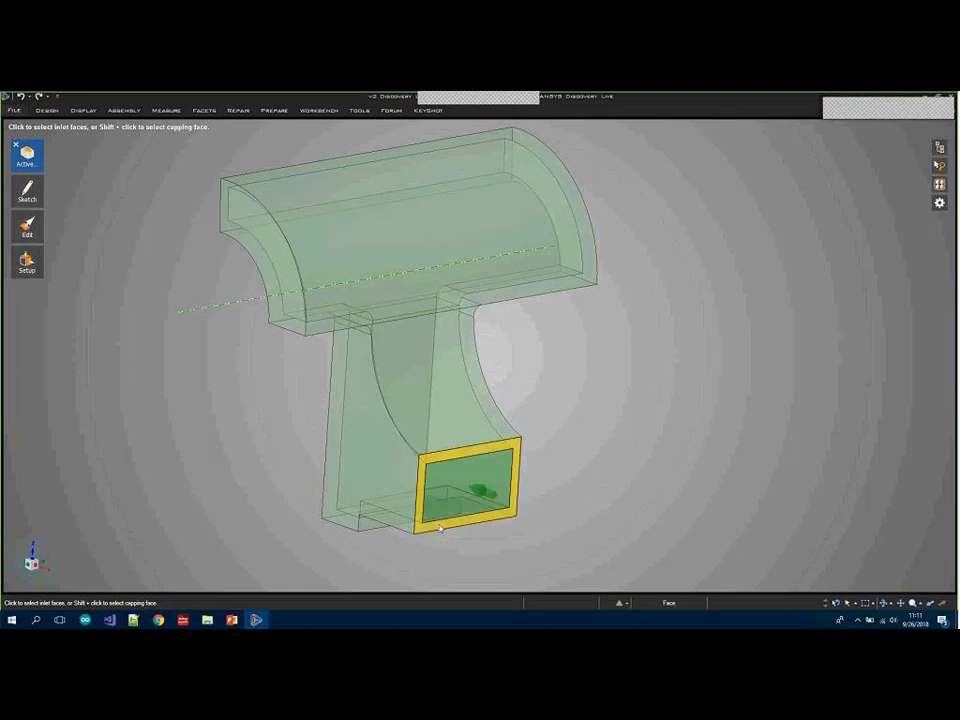
left_click(342, 531)
middle_click_drag(214, 433, 343, 493)
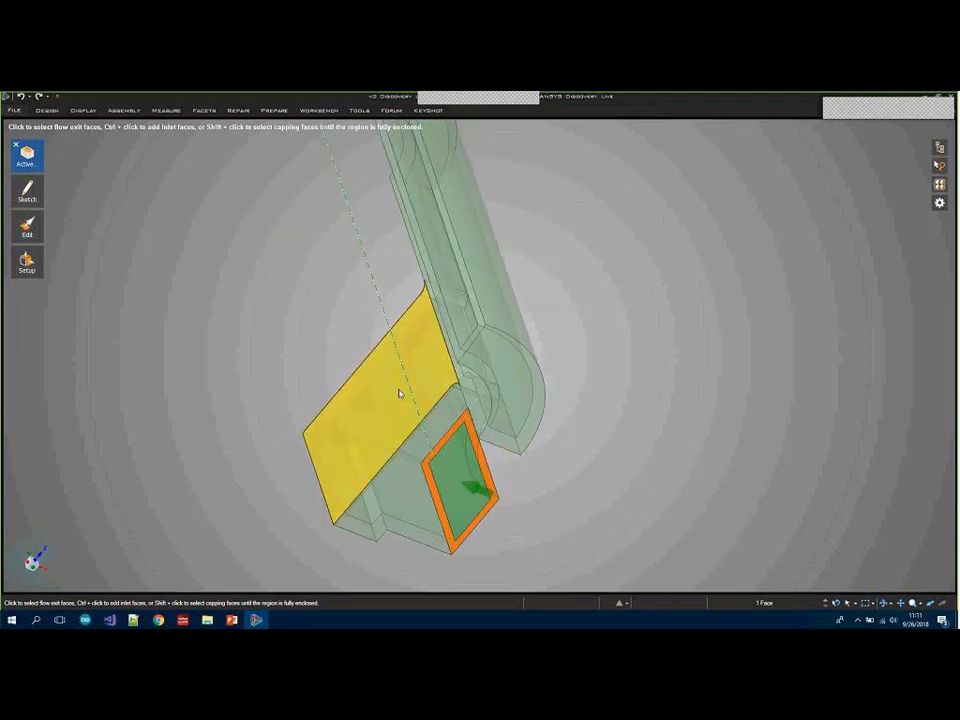
left_click(457, 355)
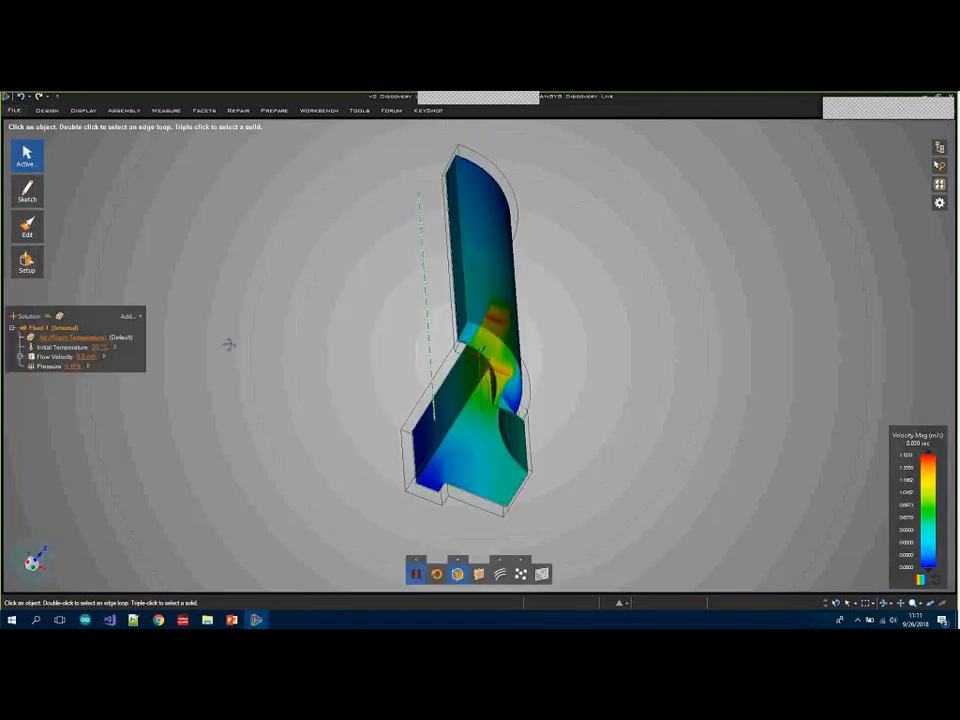
Examine the velocity distribution across the duct in banded colors, then in smooth colors
mouse_move(641, 393)
middle_mouse_down()
mouse_move(585, 360)
mouse_move(600, 354)
mouse_move(594, 370)
middle_mouse_up()
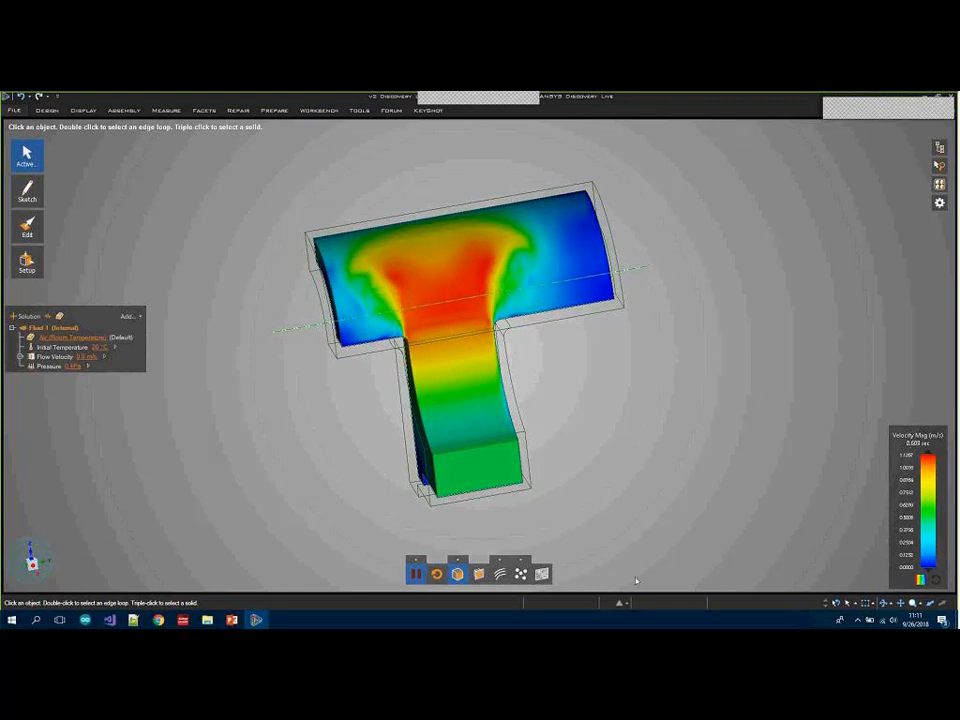
left_click(921, 580)
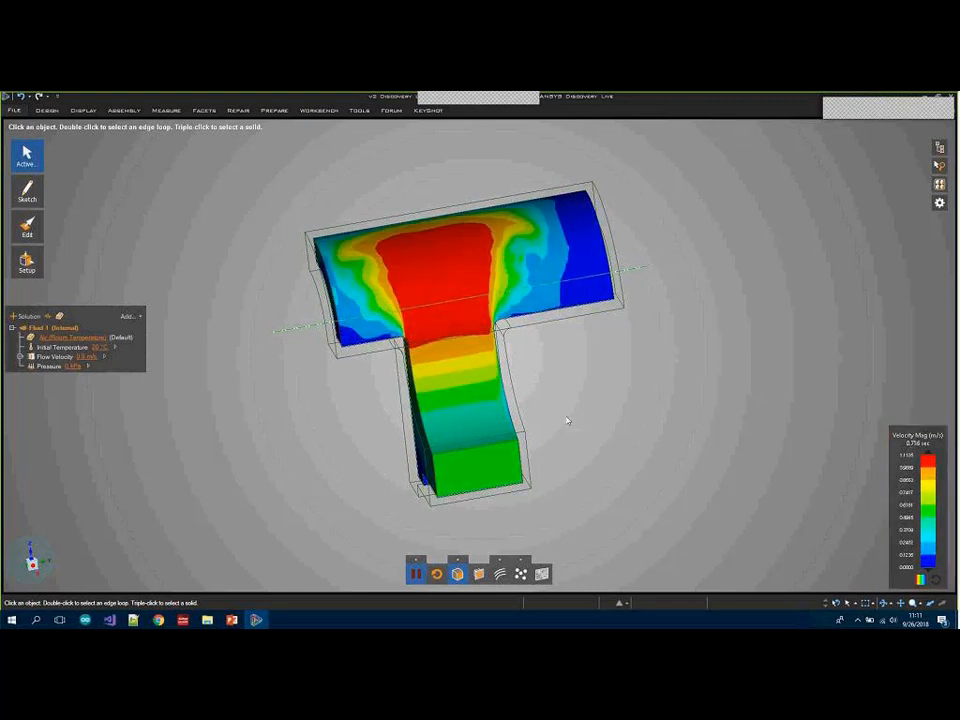
mouse_move(568, 421)
middle_mouse_down()
mouse_move(603, 426)
mouse_move(582, 430)
middle_mouse_up()
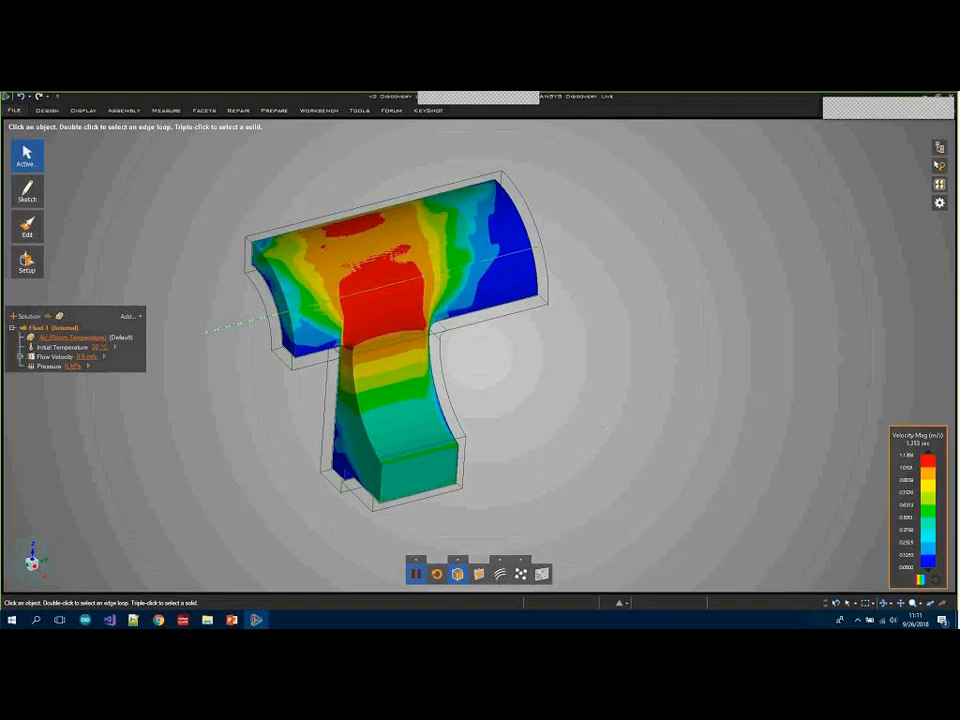
left_click(919, 579)
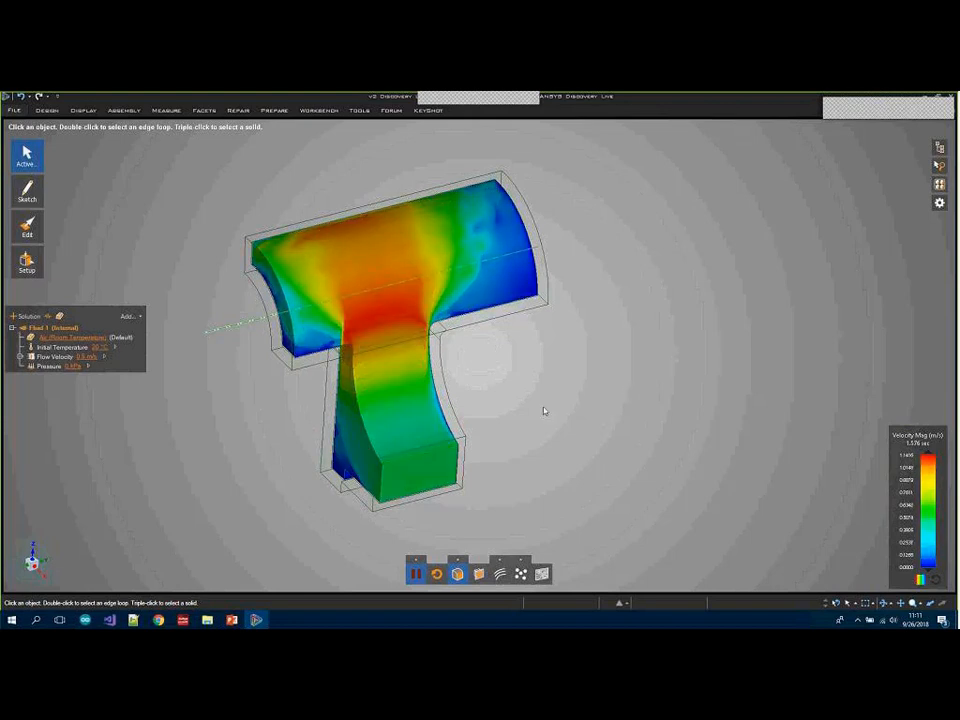
middle_click_drag(542, 409, 514, 391)
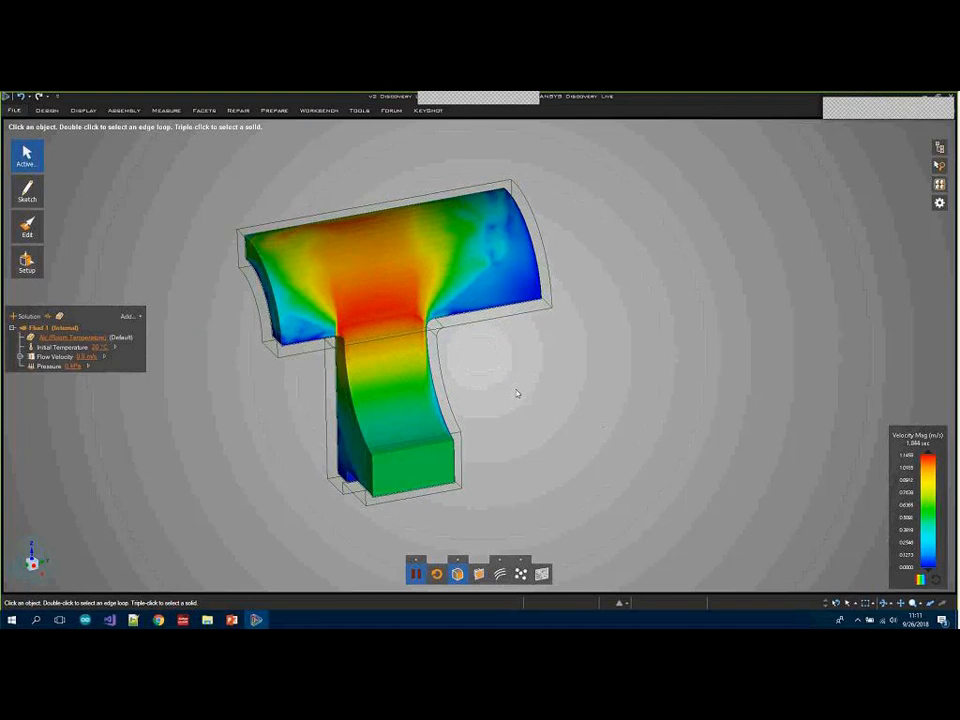
middle_click_drag(514, 399, 516, 454)
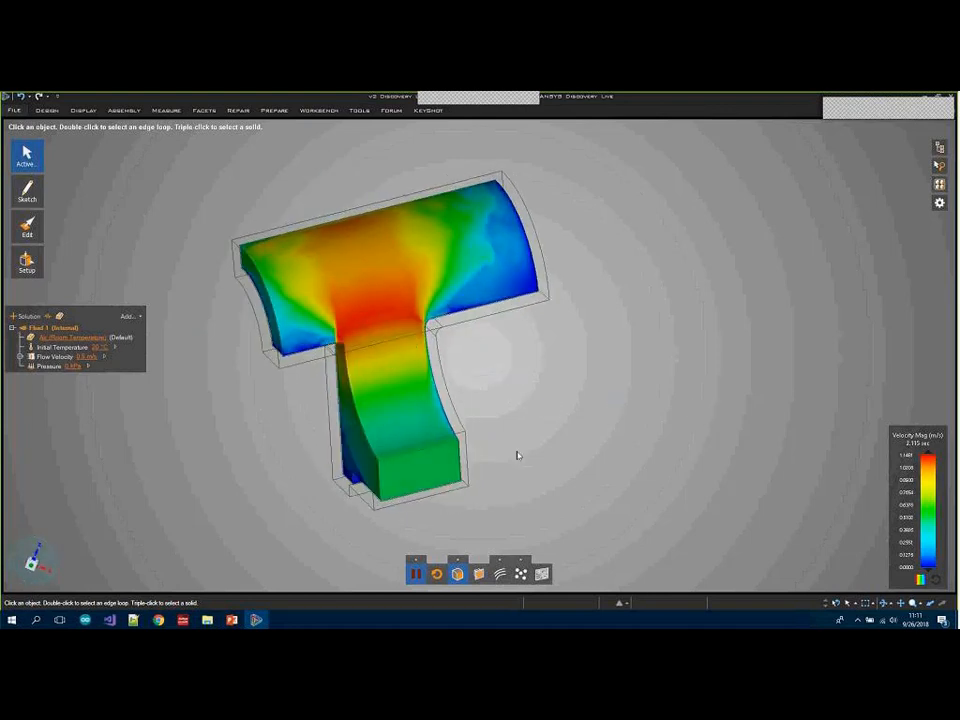
Open the body result display options and set the inlet flow velocity to 1 m/s
left_click(459, 560)
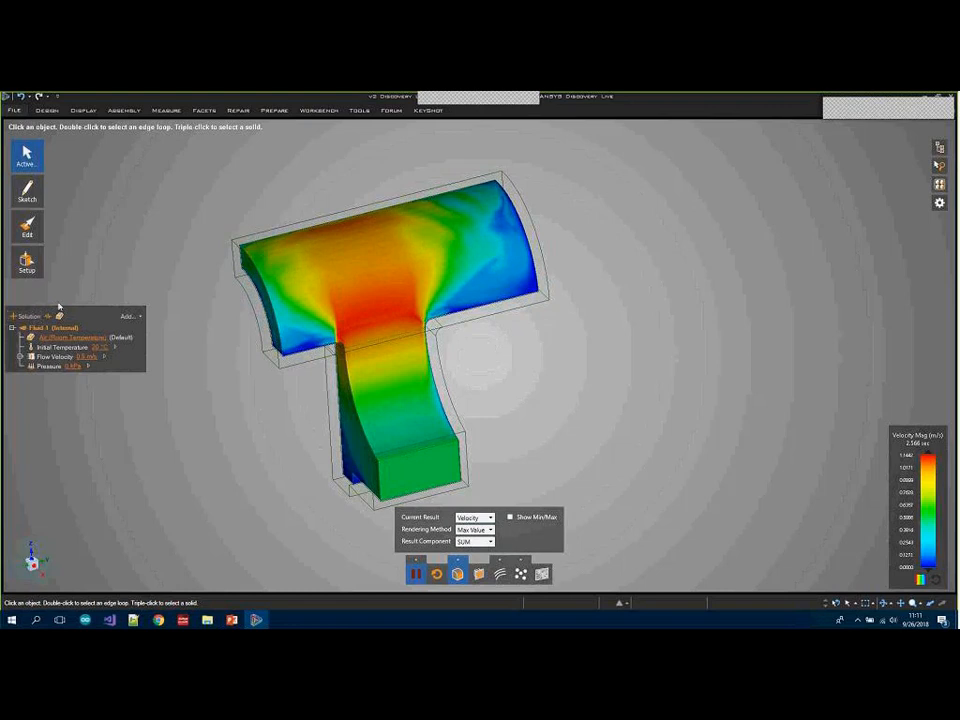
left_click(85, 364)
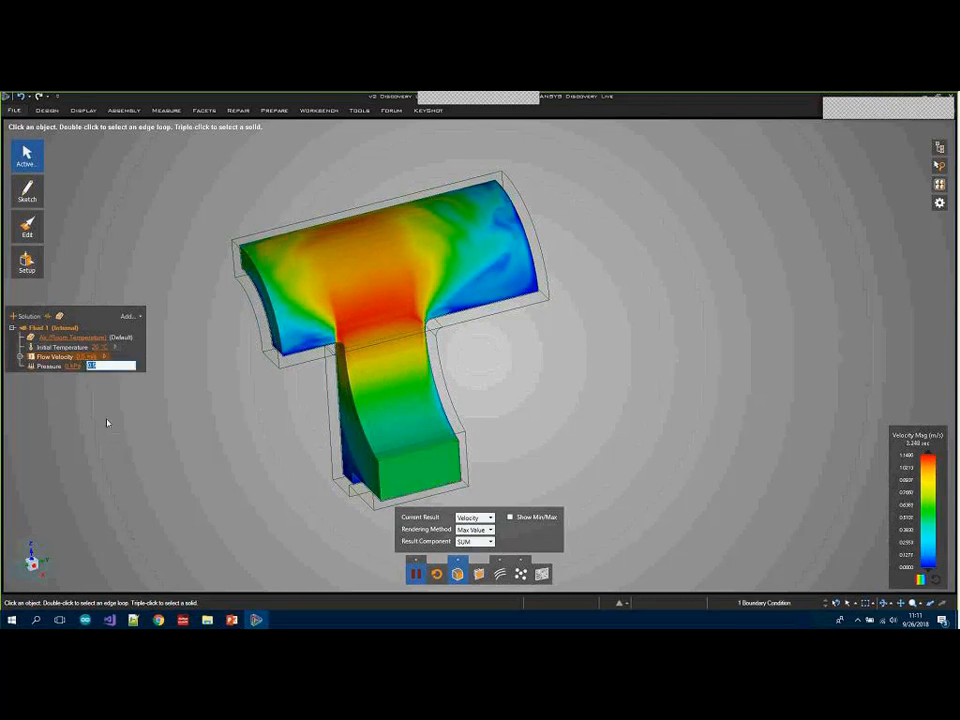
type("1")
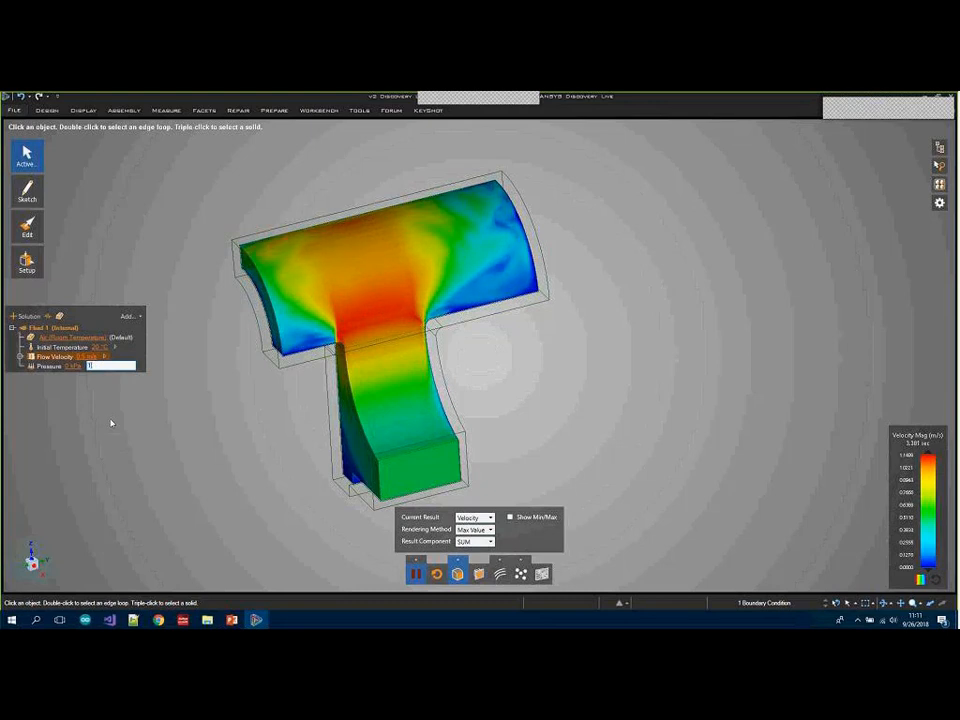
key("Return")
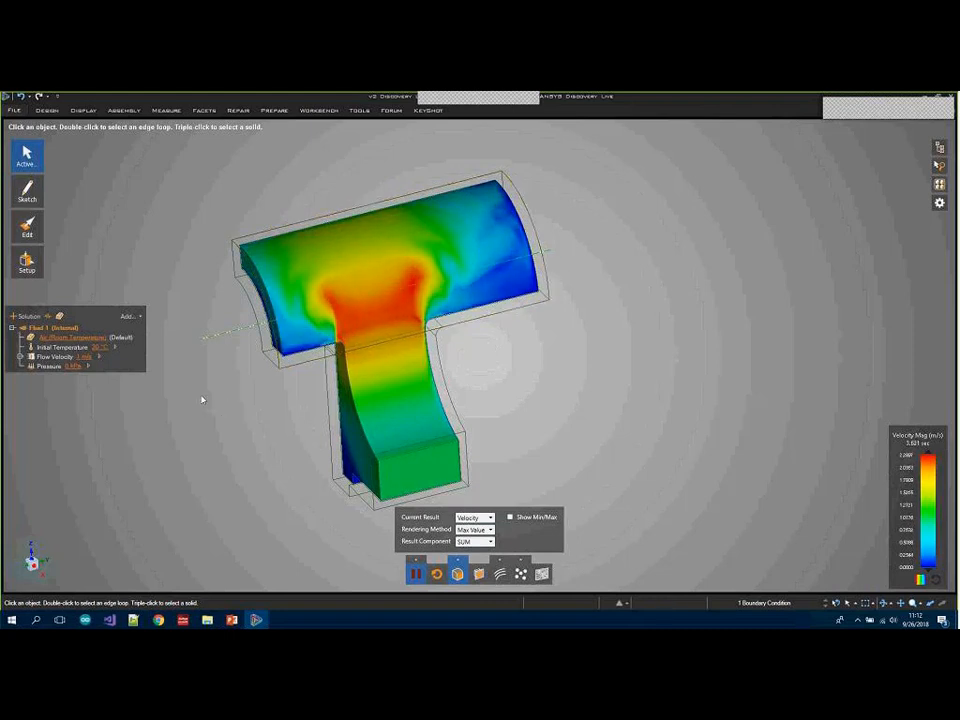
middle_click_drag(202, 400, 234, 382)
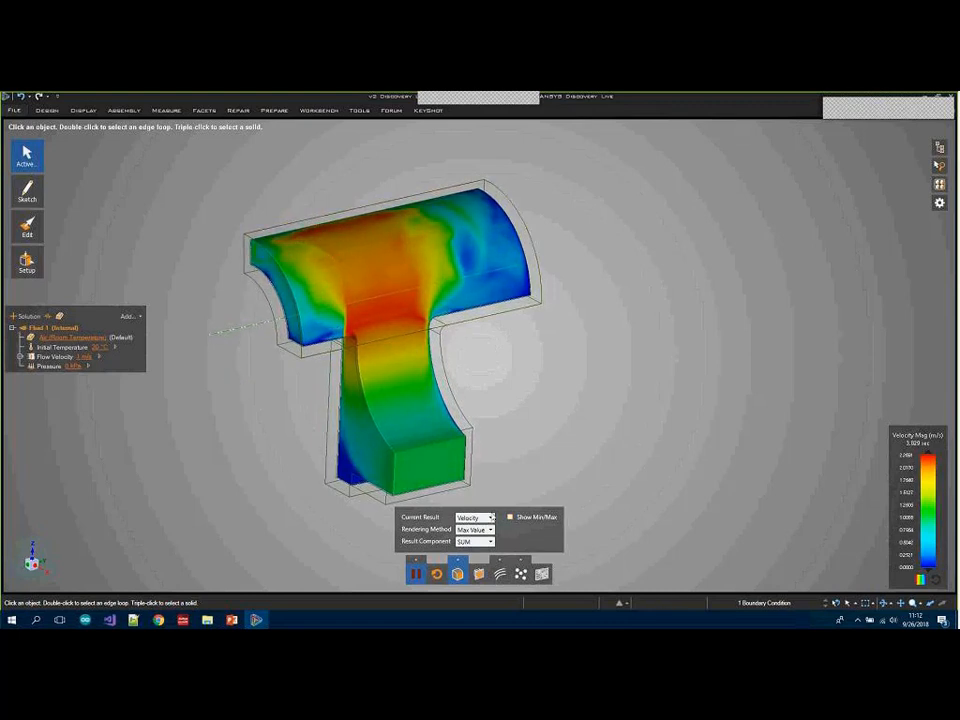
Render the velocity result with the Surface method and inspect the duct walls
left_click(491, 530)
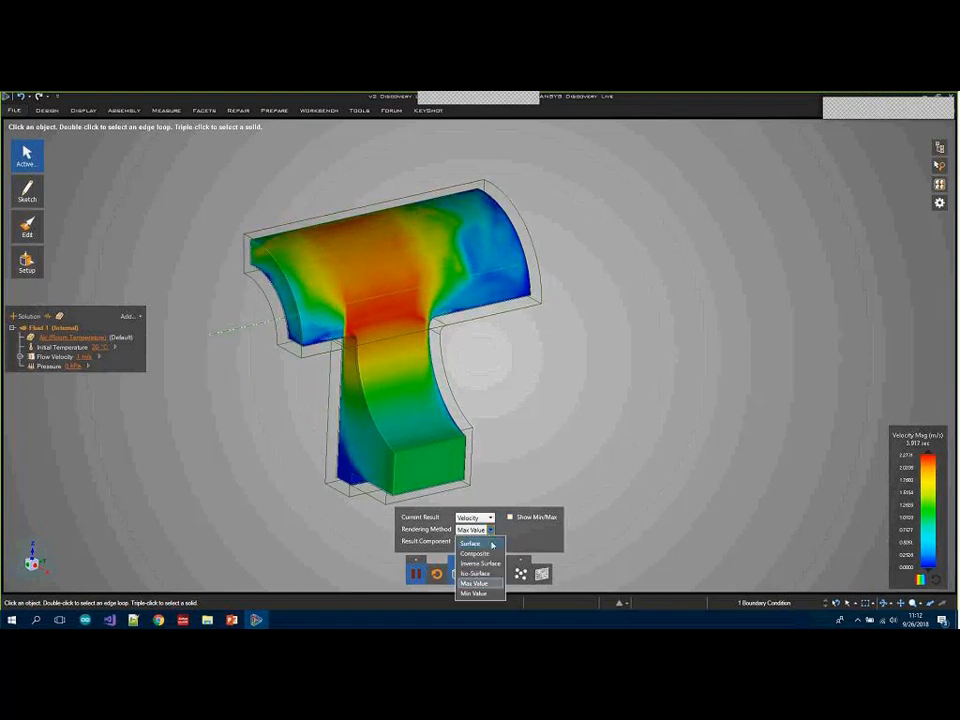
left_click(491, 543)
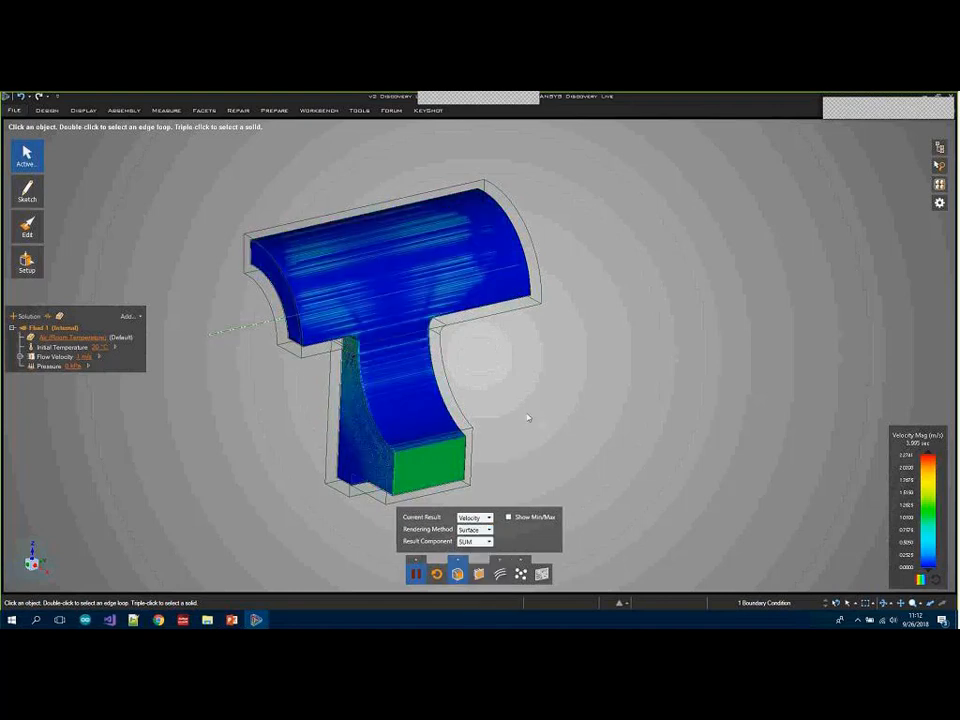
middle_click_drag(527, 420, 420, 440)
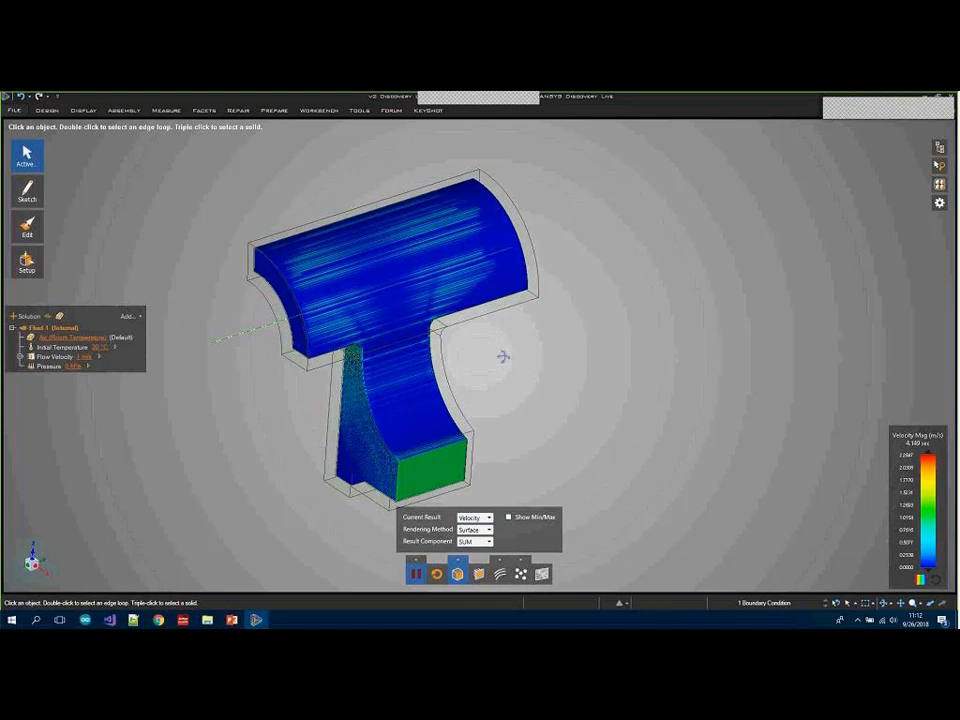
middle_click_drag(504, 356, 482, 500)
Render the velocity result with the Composite method and narrow its bandwidth to isolate part of the flow
left_click(476, 529)
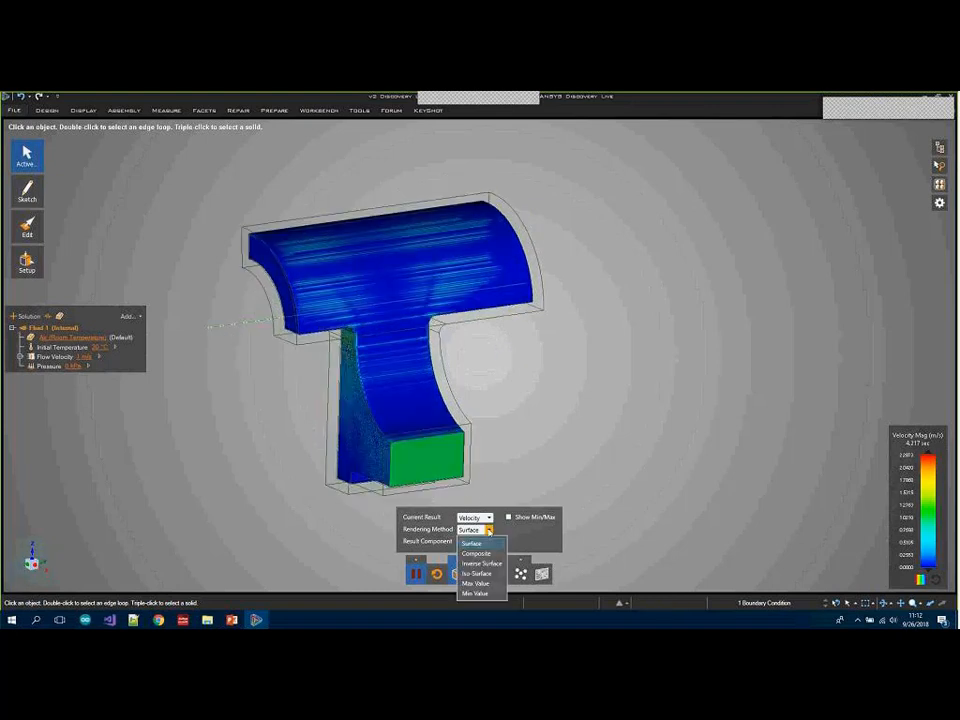
left_click(478, 549)
middle_click_drag(521, 396, 543, 400)
scroll(502, 398, "up", 5)
scroll(503, 405, "down", 3)
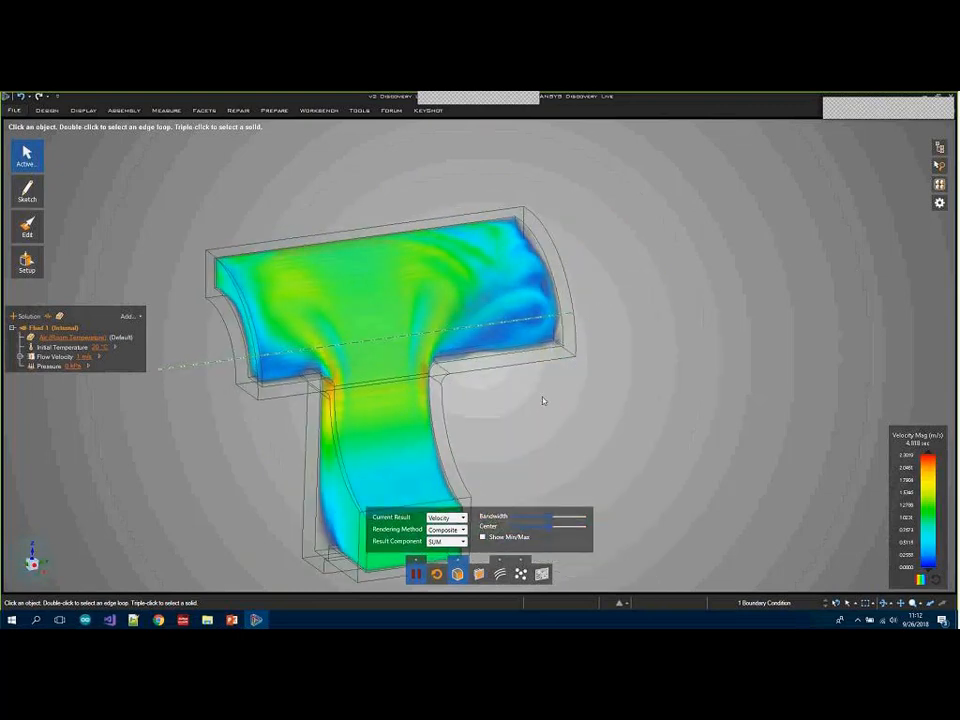
scroll(506, 446, "down", 3)
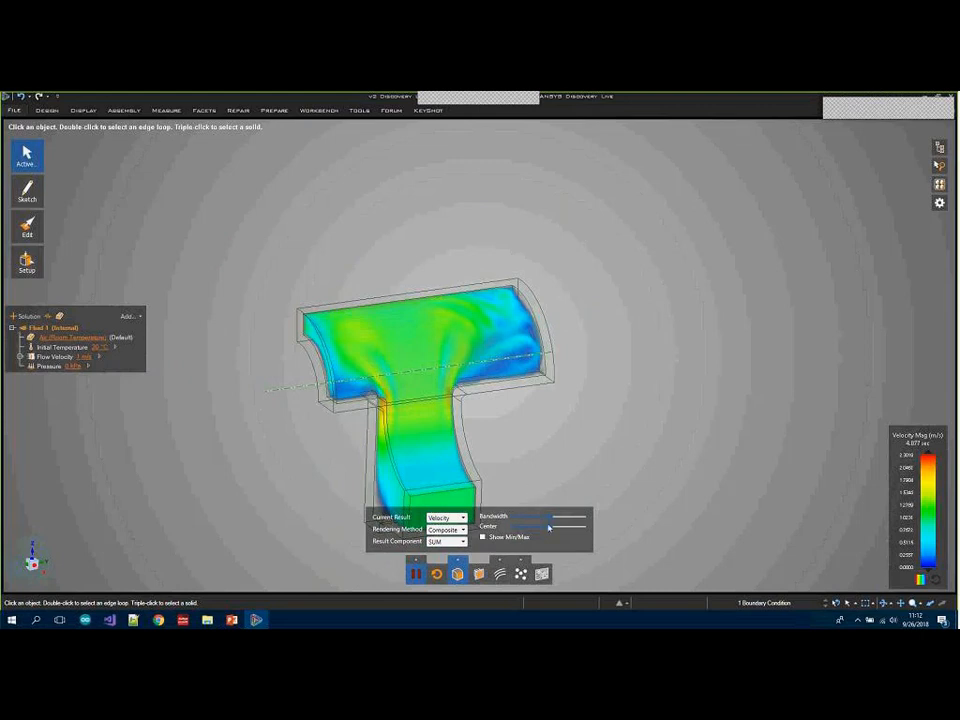
left_click_drag(551, 517, 540, 518)
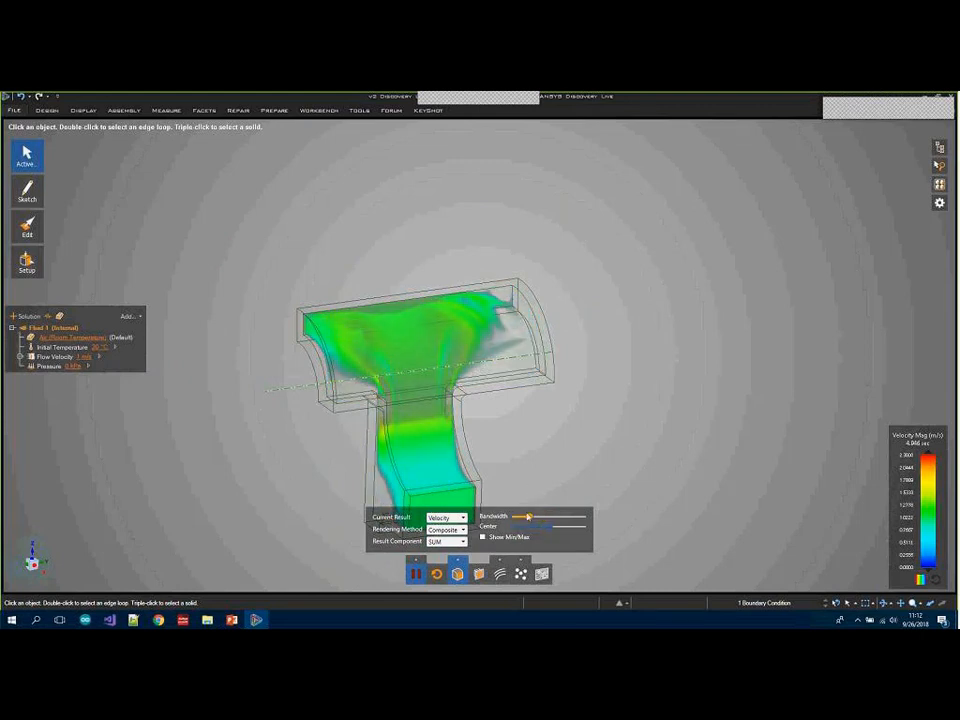
Raise the composite center to its upper end with a narrow bandwidth to isolate and inspect the fastest flow at the duct's neck
mouse_move(531, 517)
left_mouse_down()
mouse_move(522, 517)
mouse_move(557, 520)
mouse_move(521, 520)
mouse_move(550, 517)
left_mouse_up()
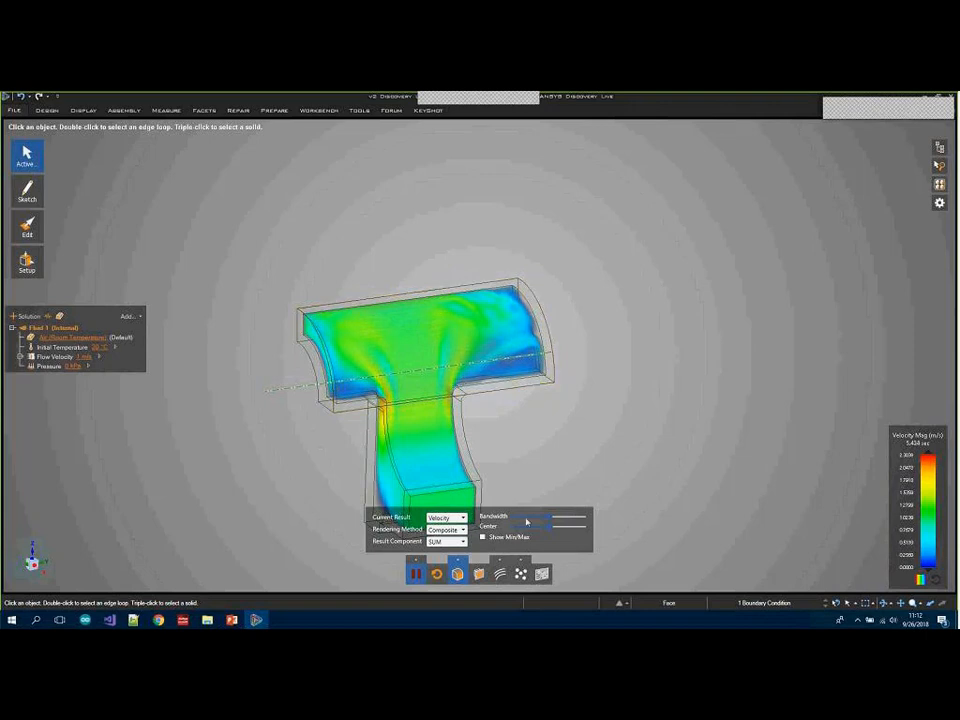
left_click_drag(553, 521, 526, 522)
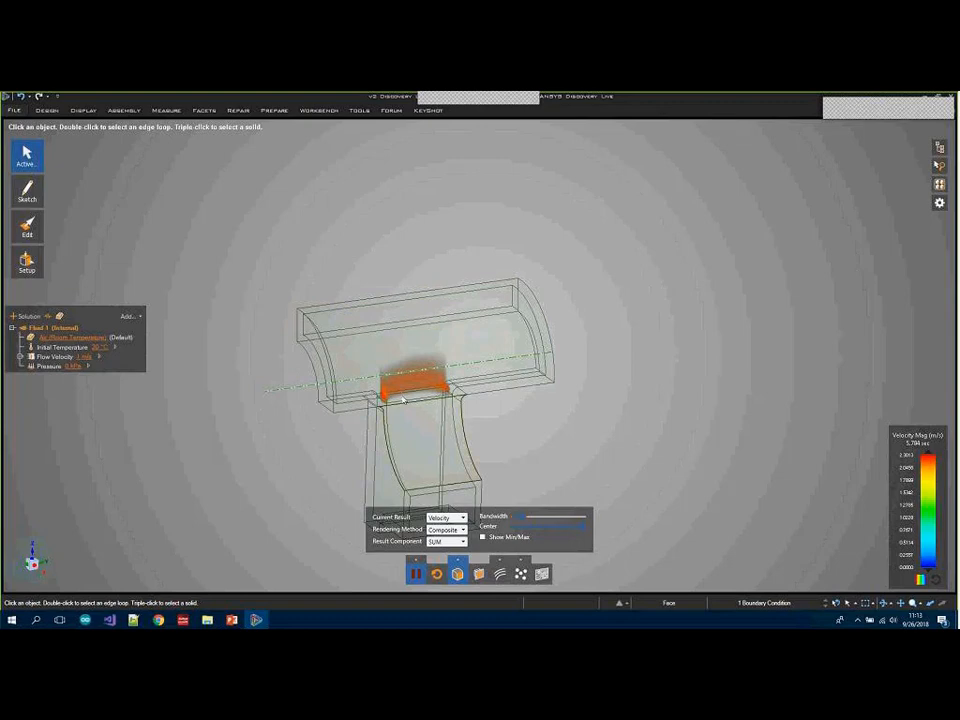
scroll(502, 501, "up", 5)
middle_click_drag(386, 415, 386, 416)
scroll(385, 420, "down", 5)
Reset the composite bandwidth and center to mid-range to show the velocity throughout the duct
left_click_drag(524, 520, 551, 519)
scroll(543, 453, "down", 3)
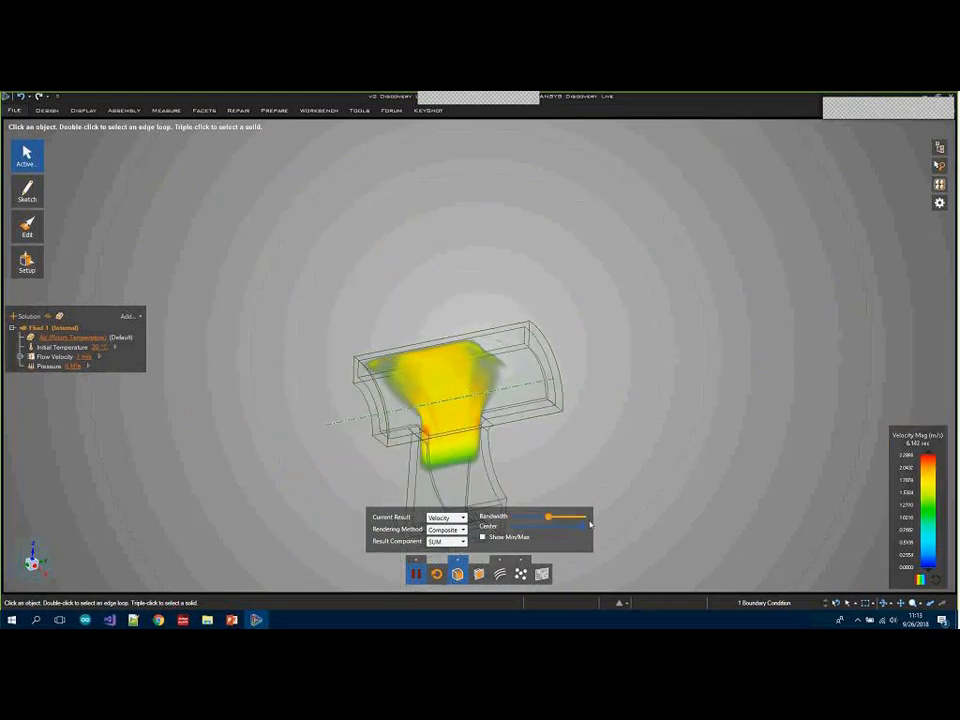
left_click_drag(579, 527, 551, 531)
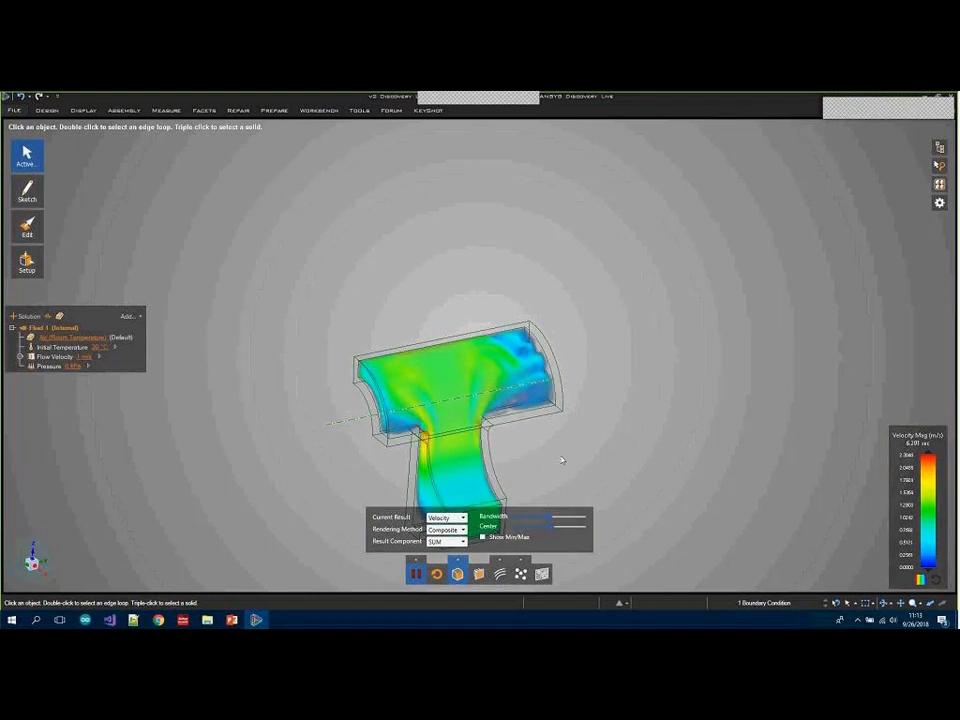
middle_click_drag(562, 460, 431, 369)
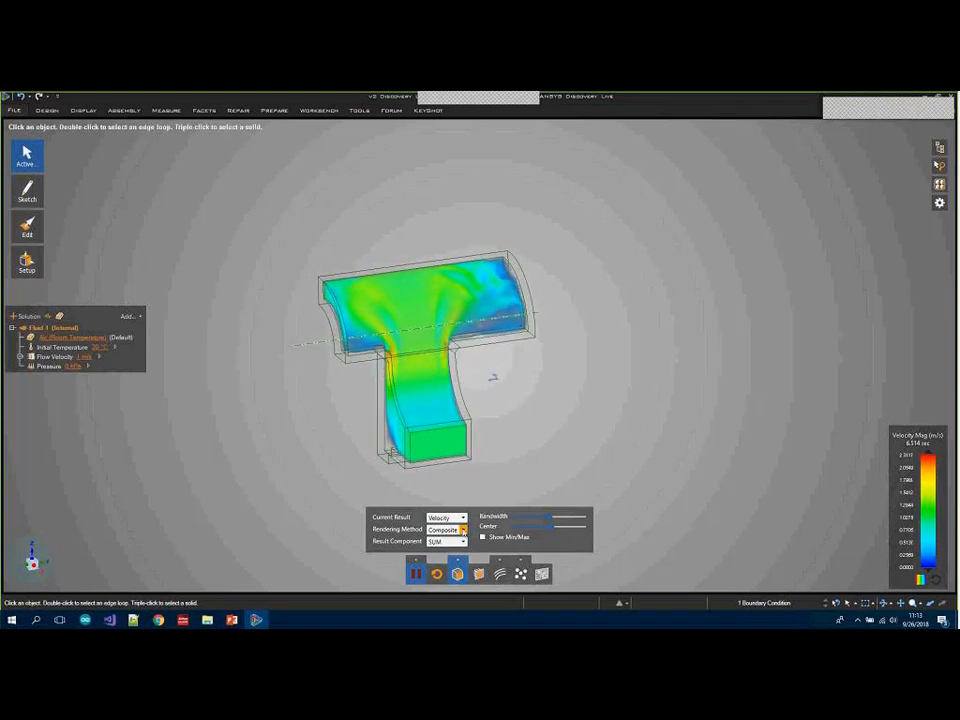
Render the velocity result with the Inverse Surface method, then with the Iso-Surface method
left_click(463, 530)
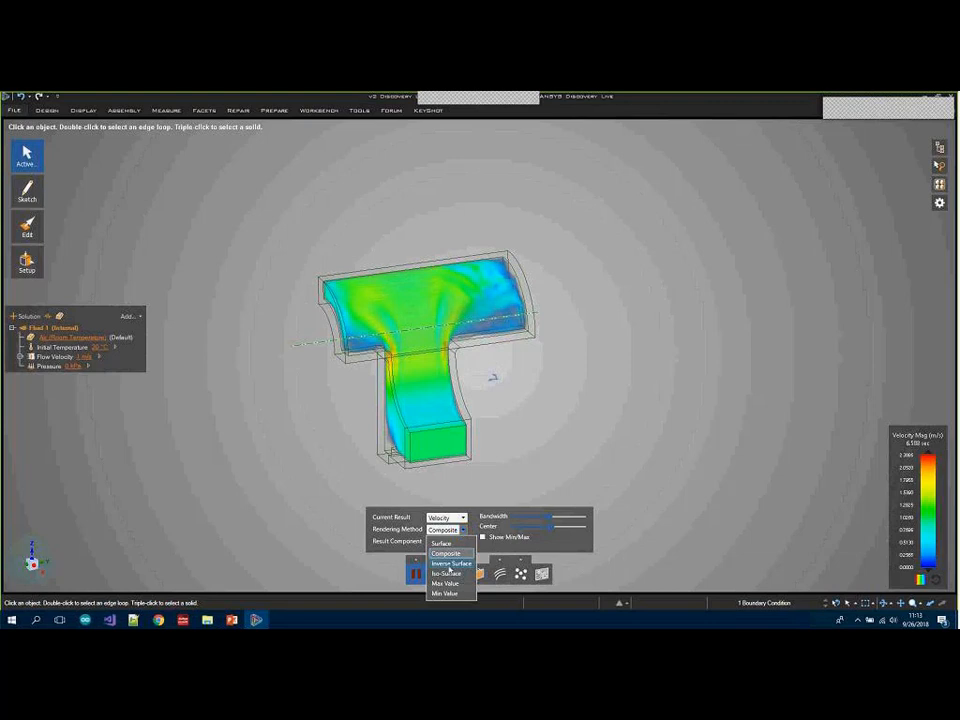
left_click(450, 563)
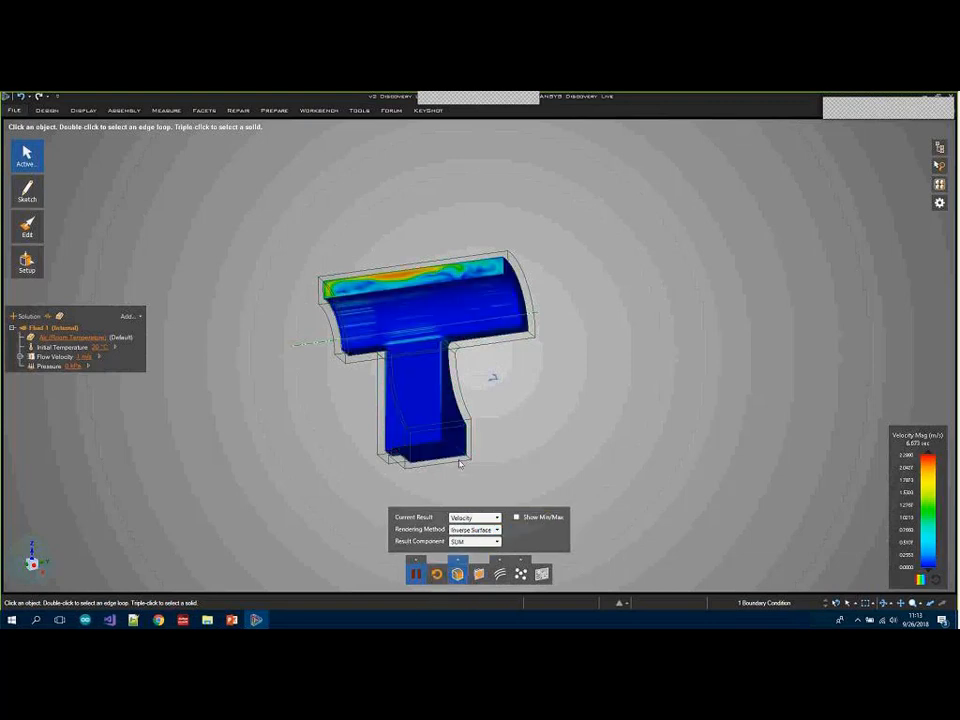
left_click(472, 529)
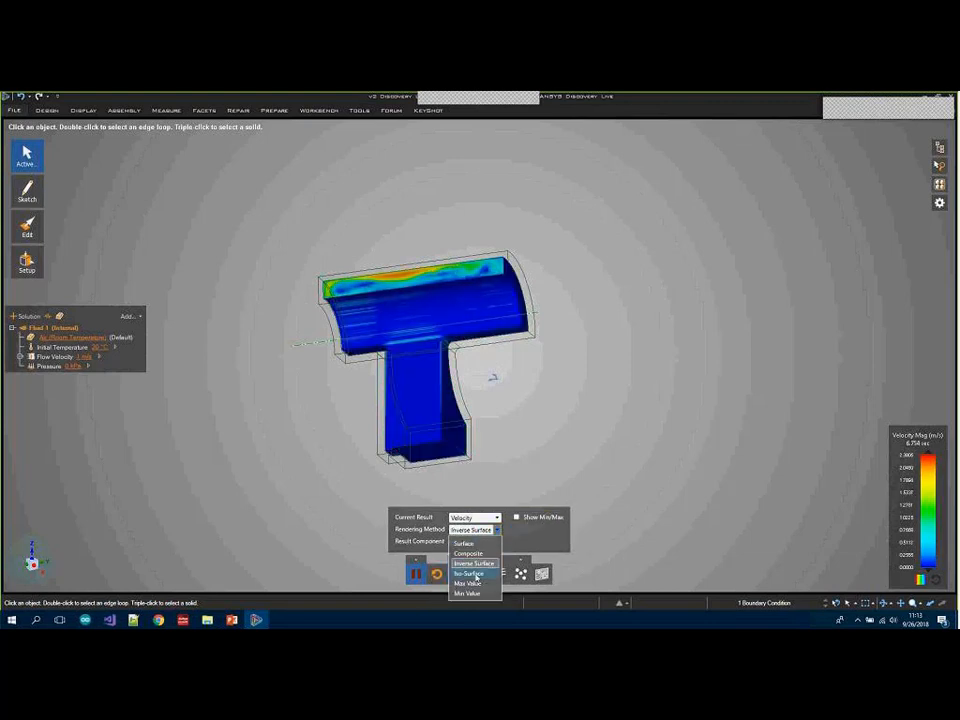
left_click(470, 573)
mouse_move(514, 414)
middle_mouse_down()
mouse_move(590, 397)
mouse_move(671, 401)
mouse_move(522, 410)
middle_mouse_up()
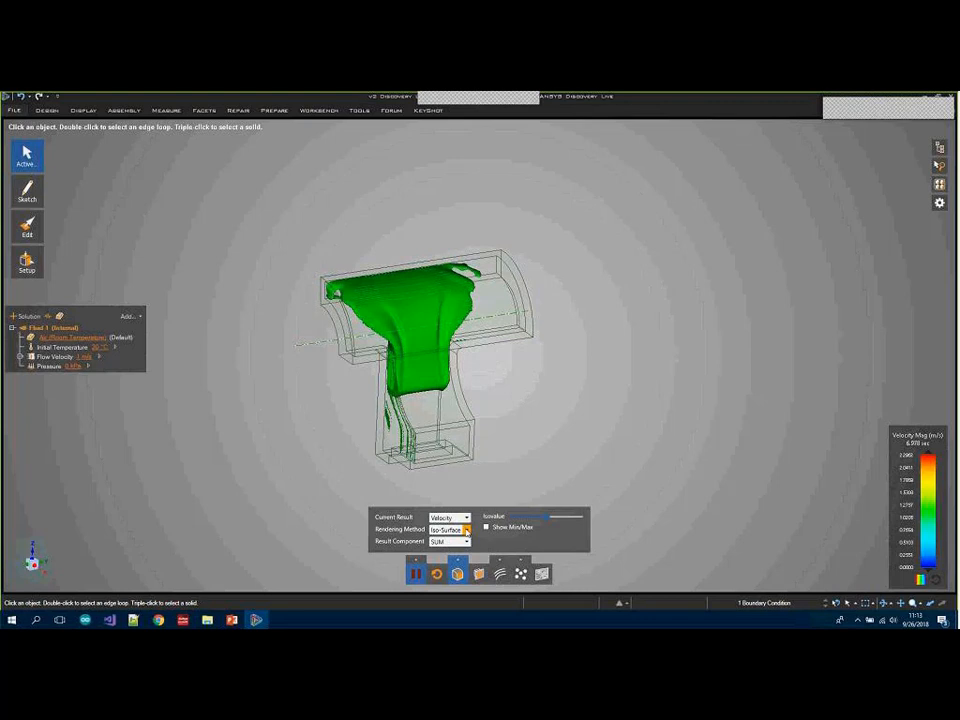
Compare the velocity result rendered with the Max Value and Min Value methods, ending on Max Value
left_click(465, 530)
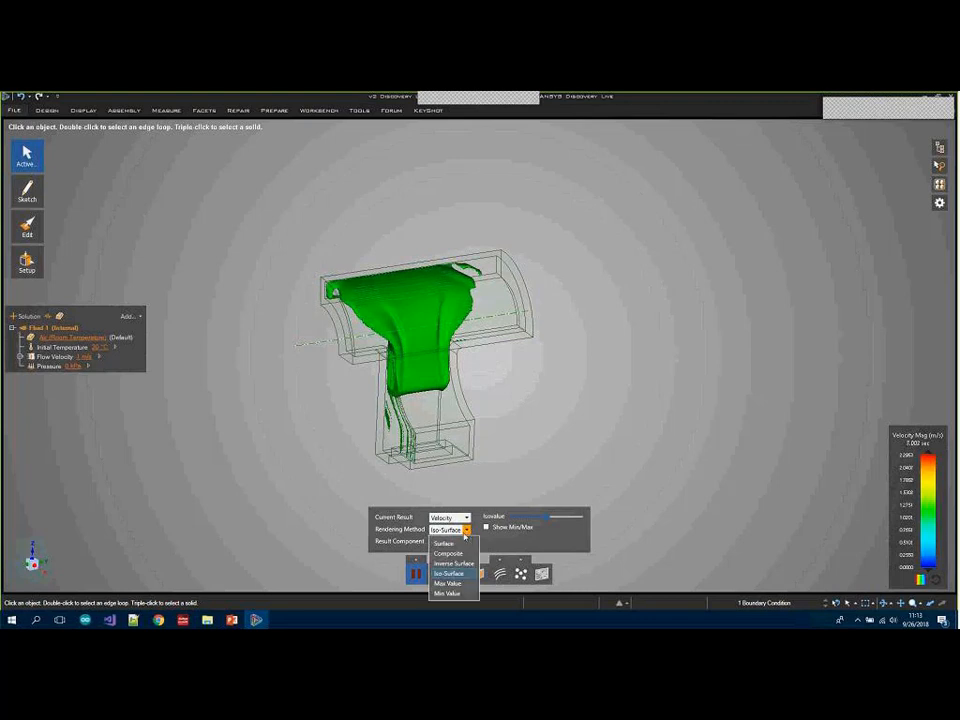
left_click(455, 583)
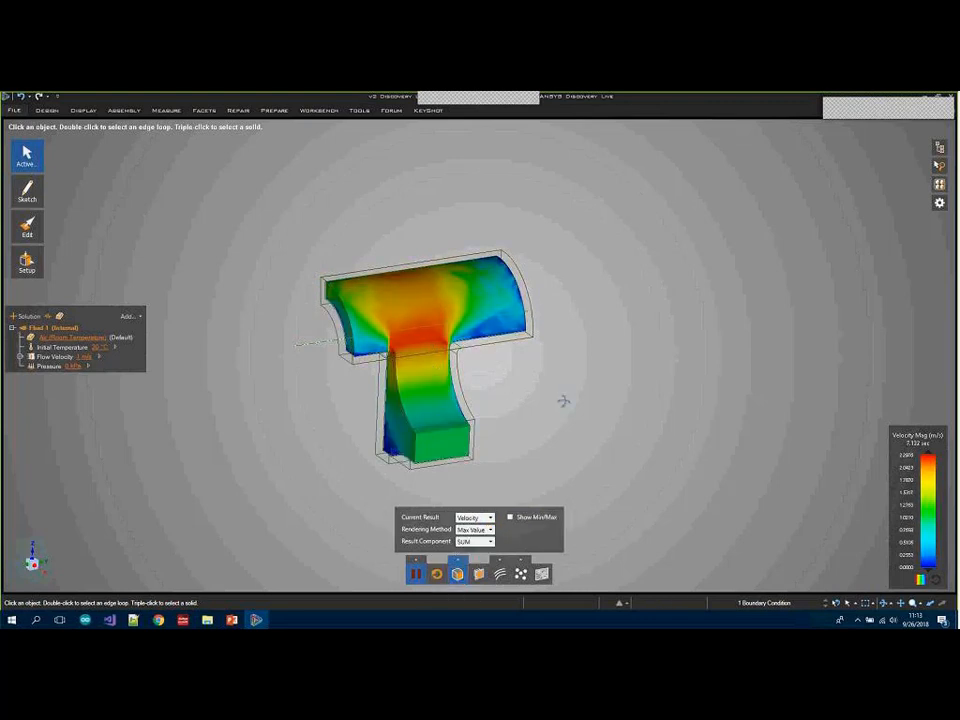
middle_click_drag(563, 401, 444, 366)
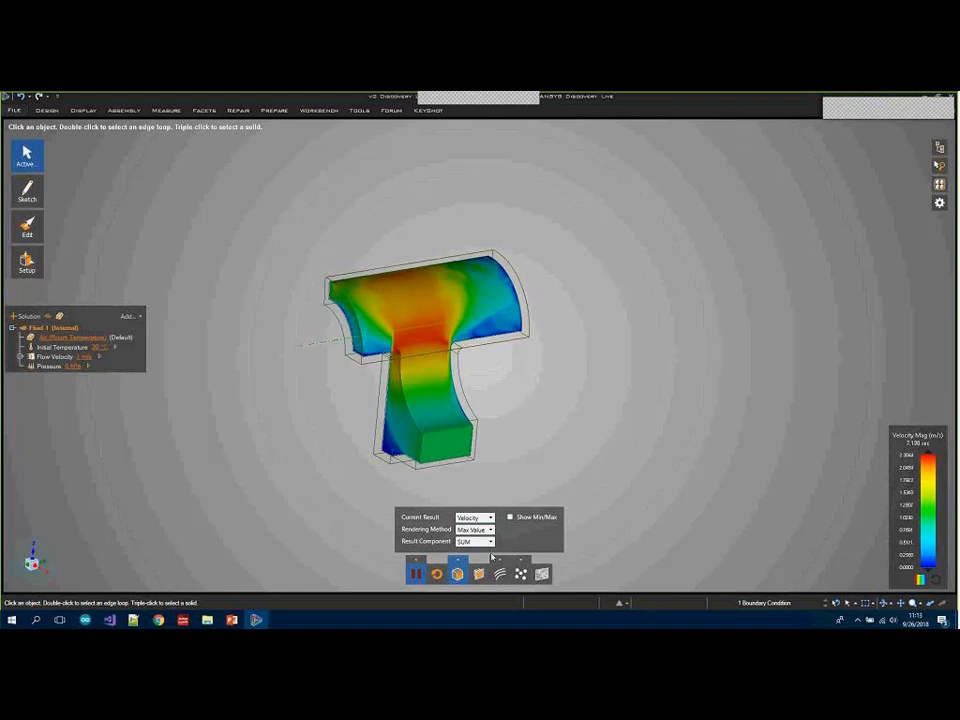
left_click(491, 542)
left_click(491, 541)
left_click(491, 531)
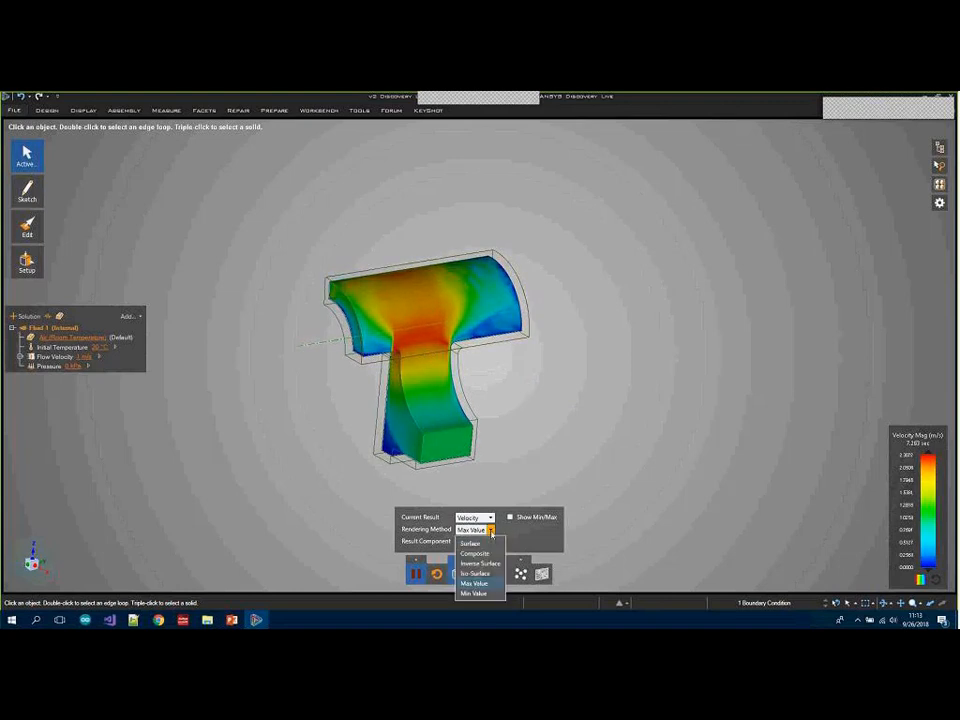
left_click(474, 593)
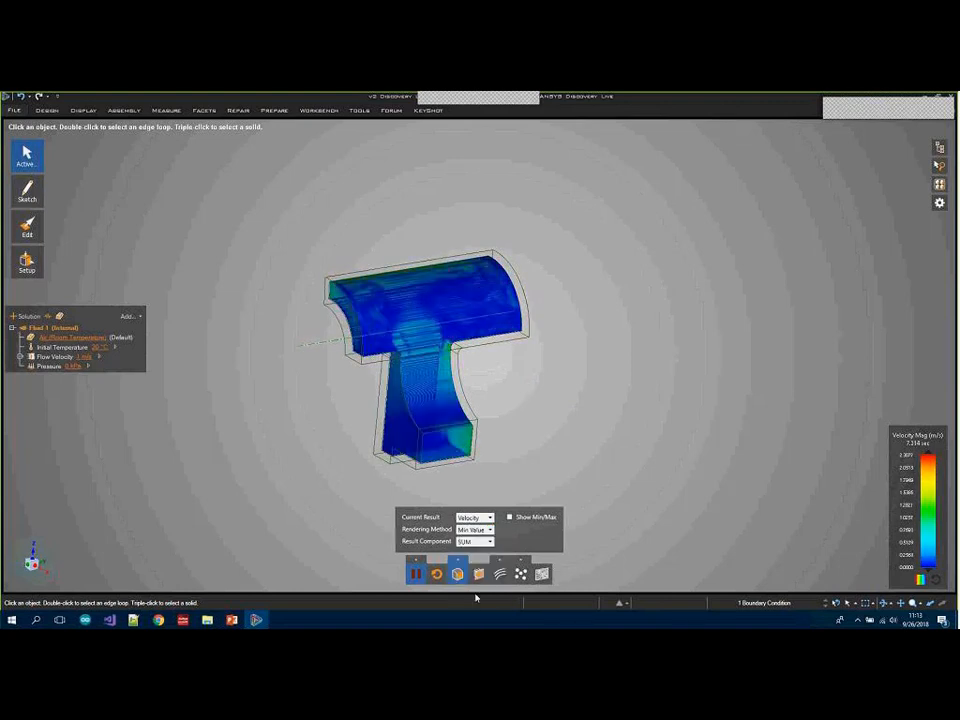
left_click(491, 530)
left_click(474, 582)
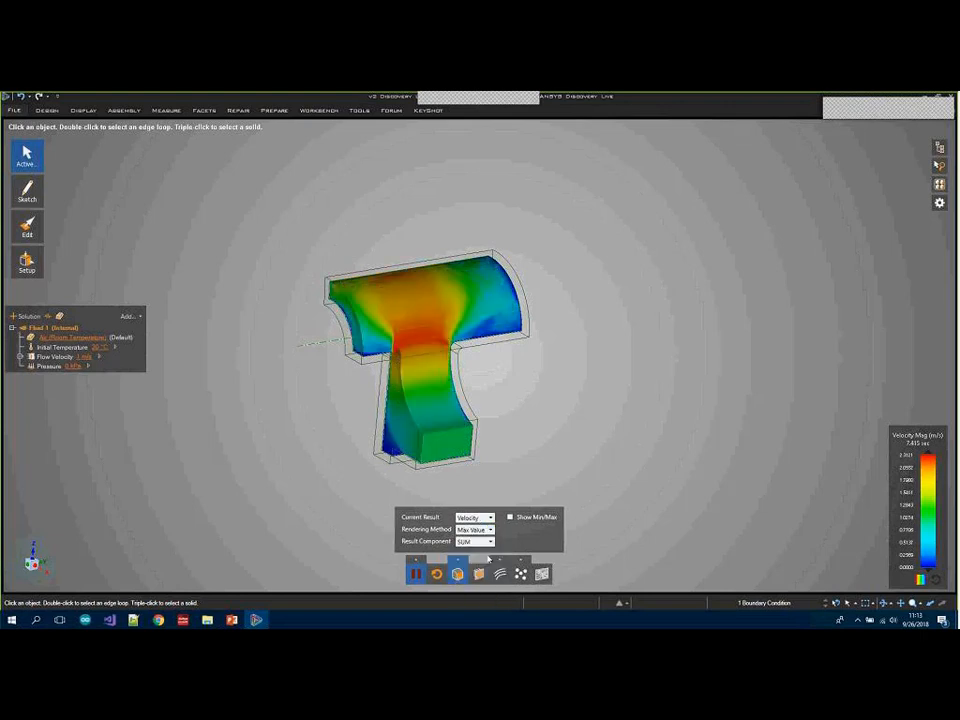
View the X, Y and Z components of the velocity result in turn, then return to the SUM component
left_click(490, 542)
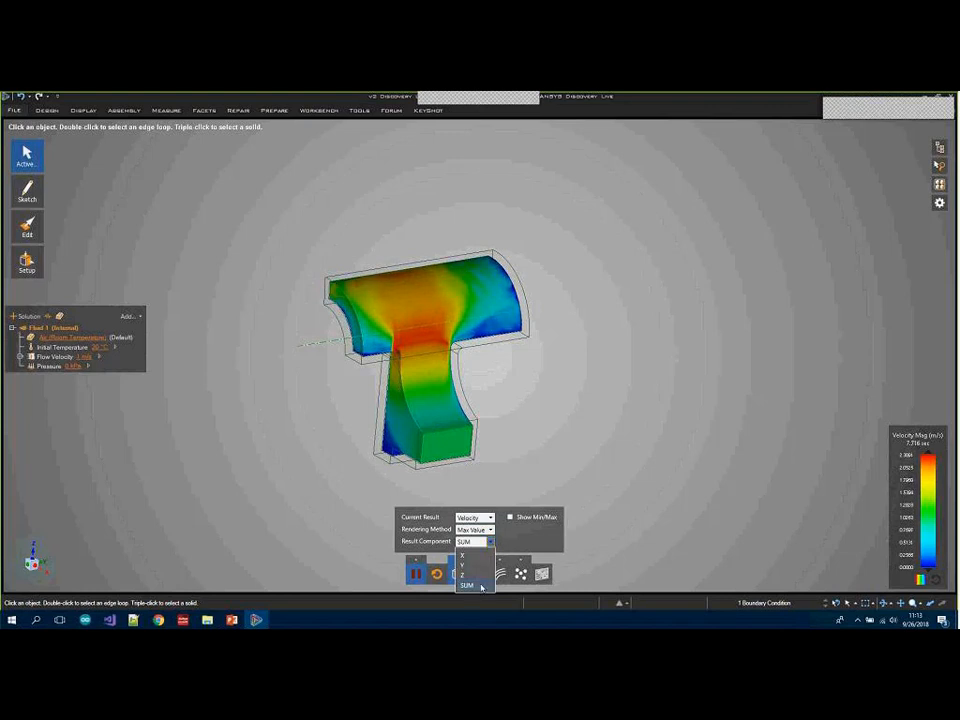
left_click(462, 554)
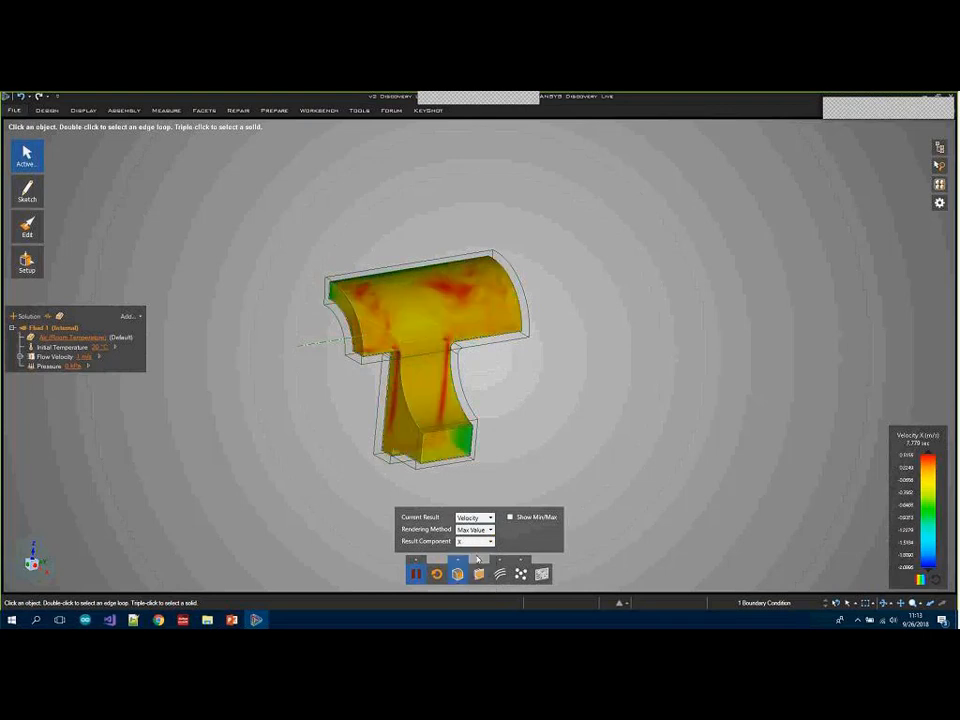
left_click(491, 542)
left_click(464, 565)
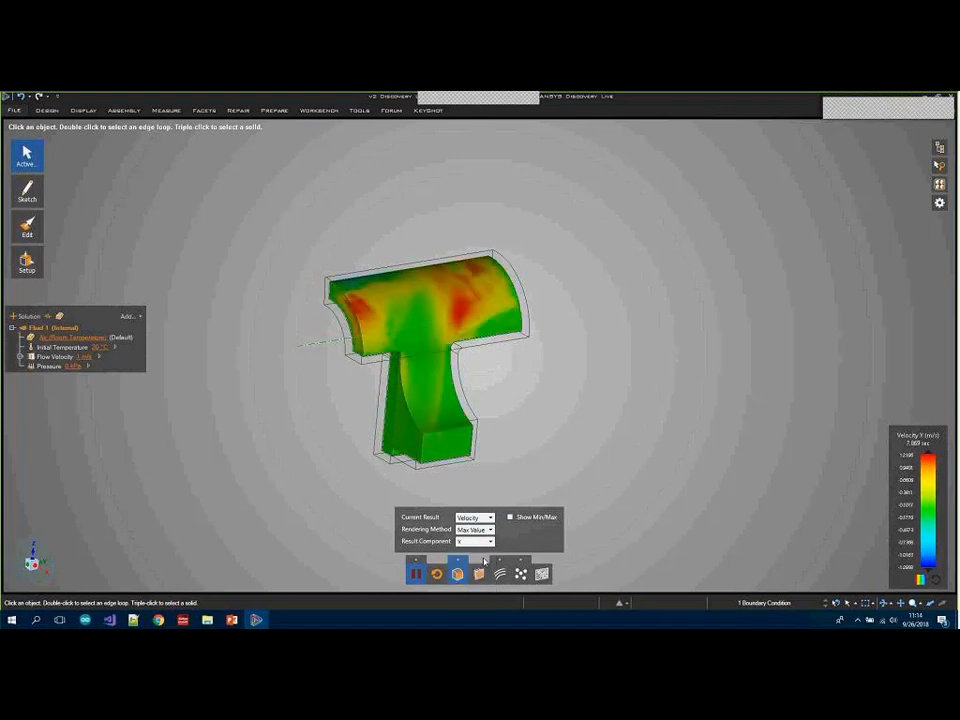
left_click(490, 541)
left_click(466, 575)
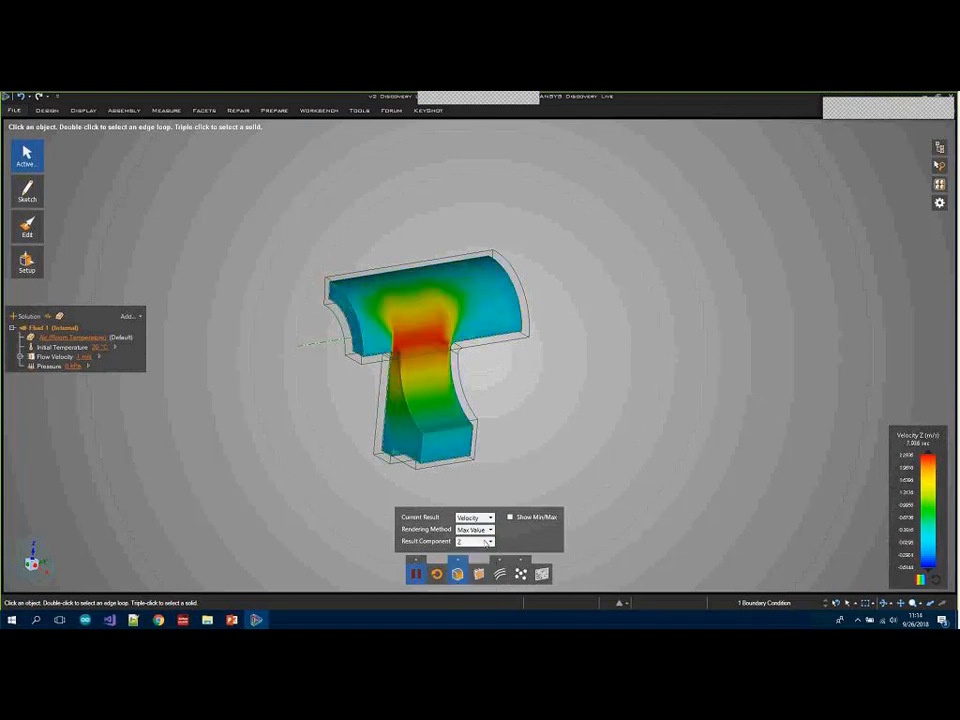
left_click(490, 542)
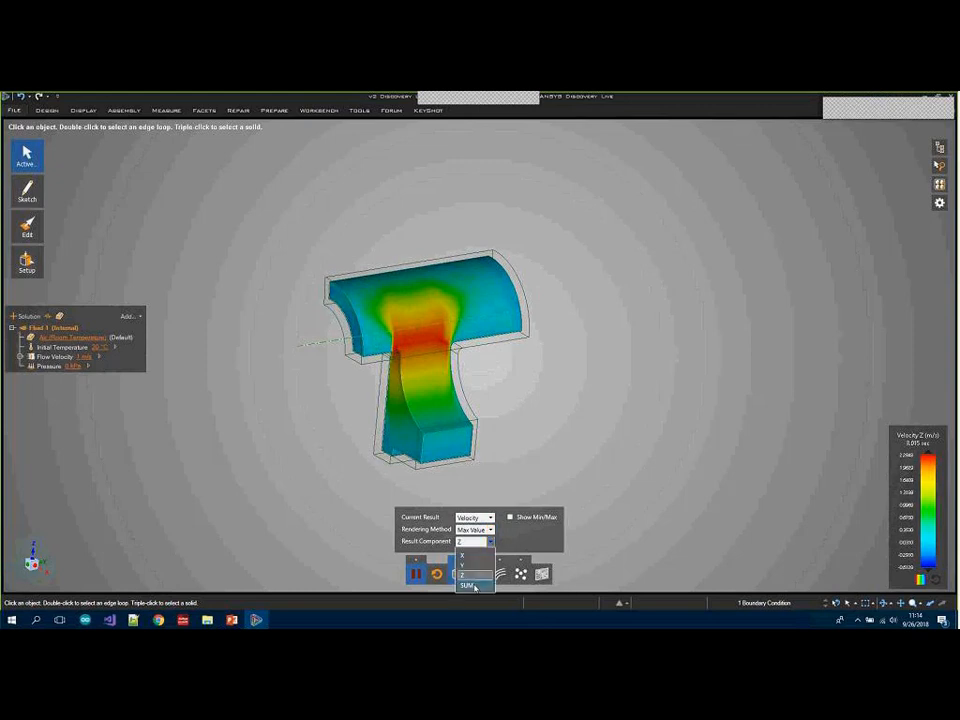
left_click(472, 585)
middle_click_drag(521, 434, 474, 431)
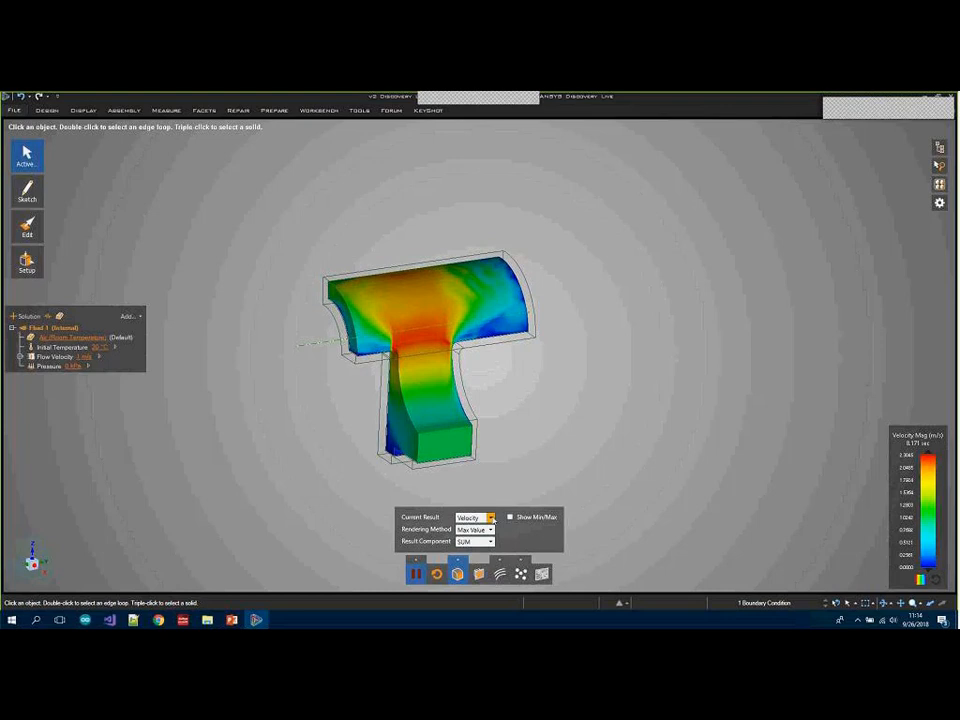
Switch the displayed result to Pressure, inspect it, and render it with the Composite method
left_click(491, 517)
left_click(471, 541)
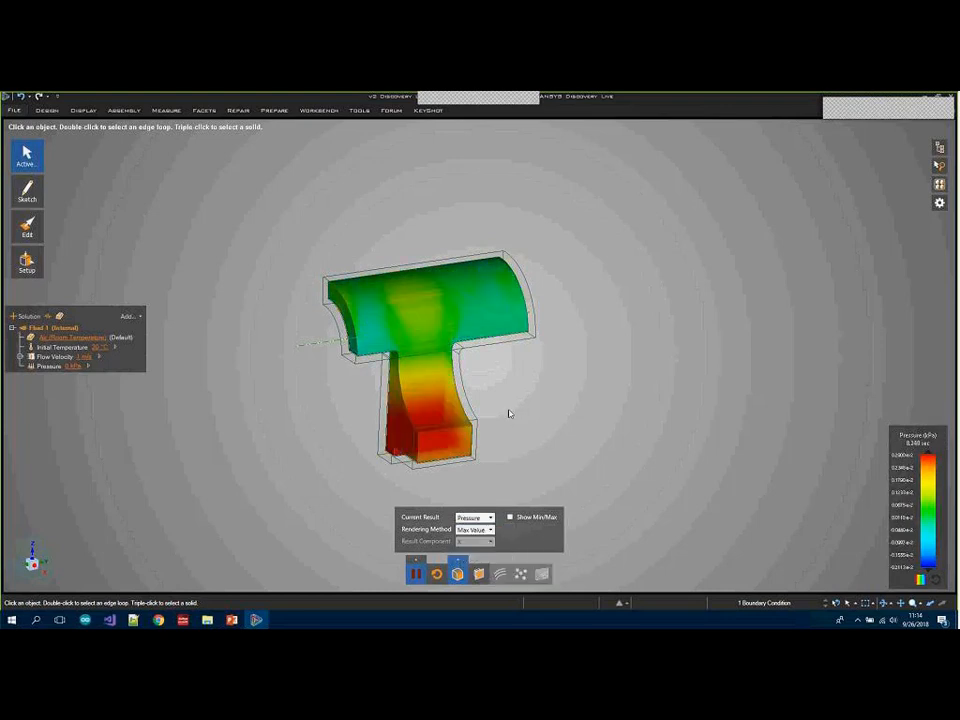
mouse_move(510, 414)
middle_mouse_down()
mouse_move(478, 418)
mouse_move(604, 414)
mouse_move(529, 411)
mouse_move(520, 420)
middle_mouse_up()
left_click(489, 530)
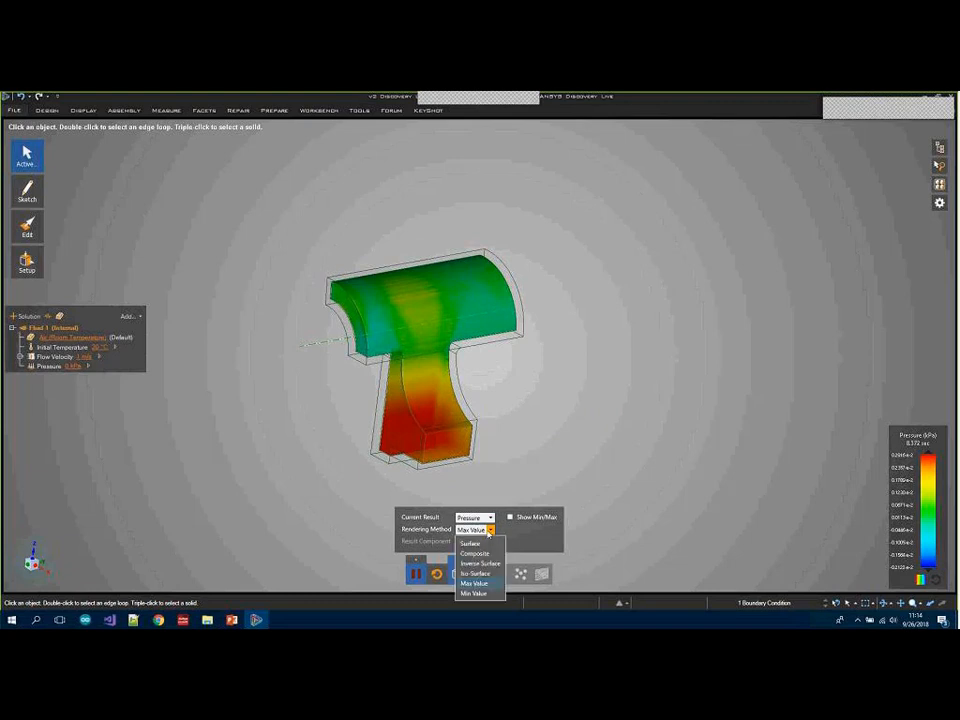
left_click(484, 554)
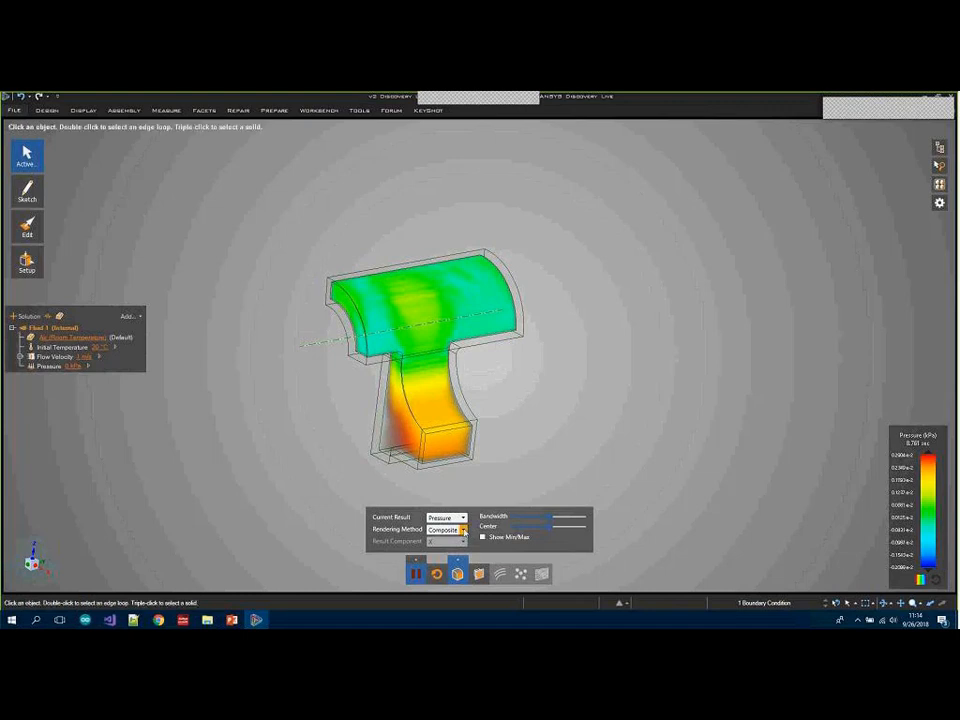
Render the pressure result as an Iso-Surface, adjust its isovalue, and return to the Max Value method
left_click(462, 530)
left_click(447, 573)
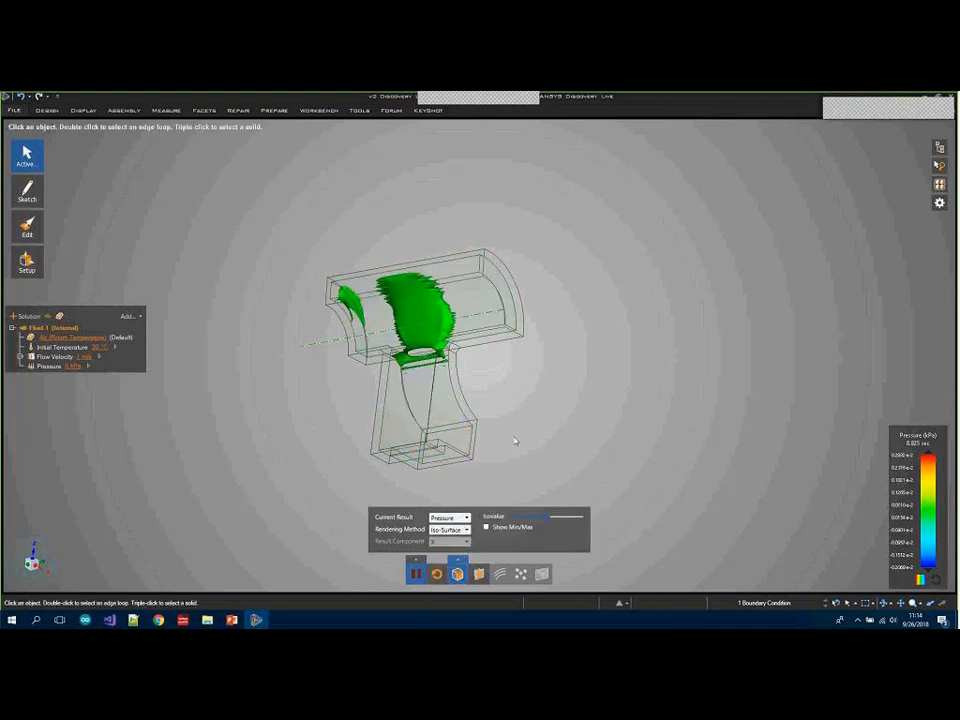
mouse_move(534, 522)
left_mouse_down()
mouse_move(578, 516)
mouse_move(531, 521)
mouse_move(549, 519)
left_mouse_up()
left_click(465, 529)
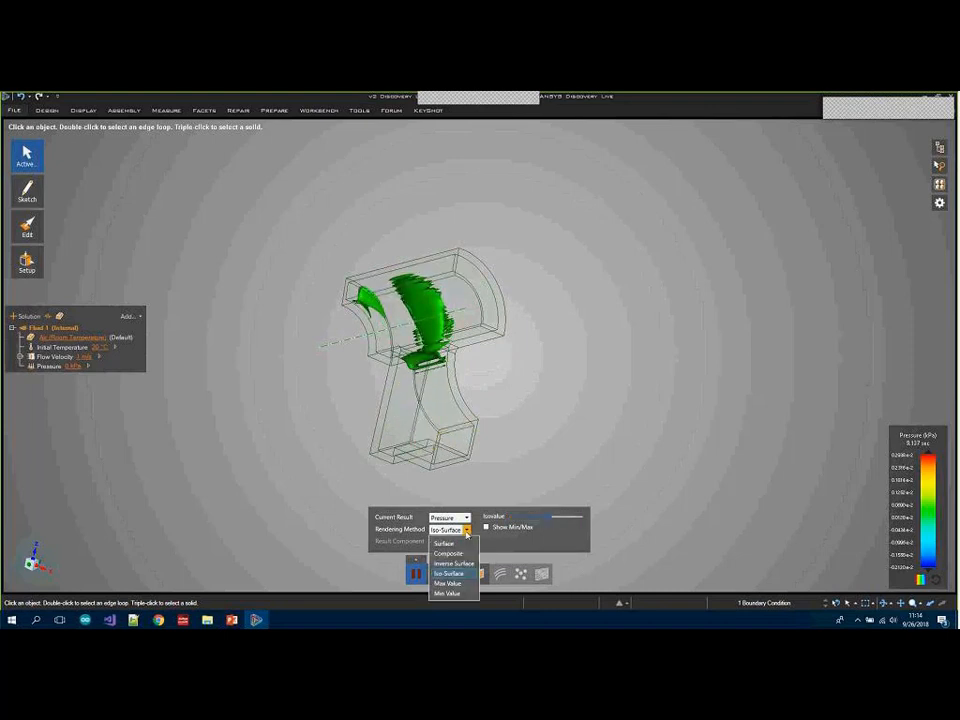
left_click(450, 591)
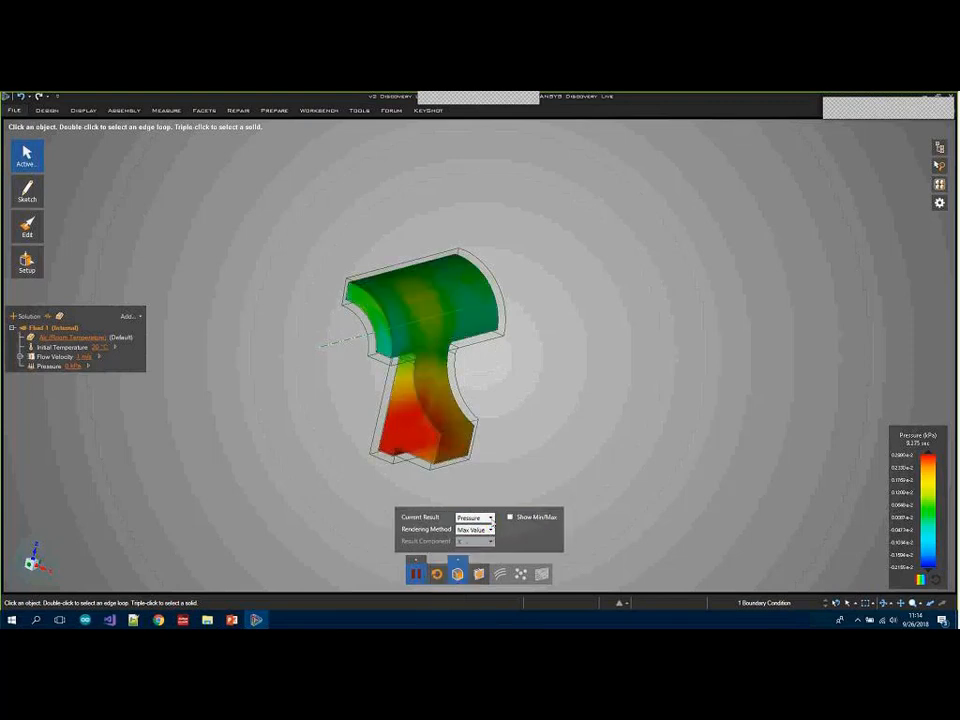
Display the Temperature result on the duct and look through the thermal boundary conditions available for setup
left_click(472, 518)
left_click(477, 551)
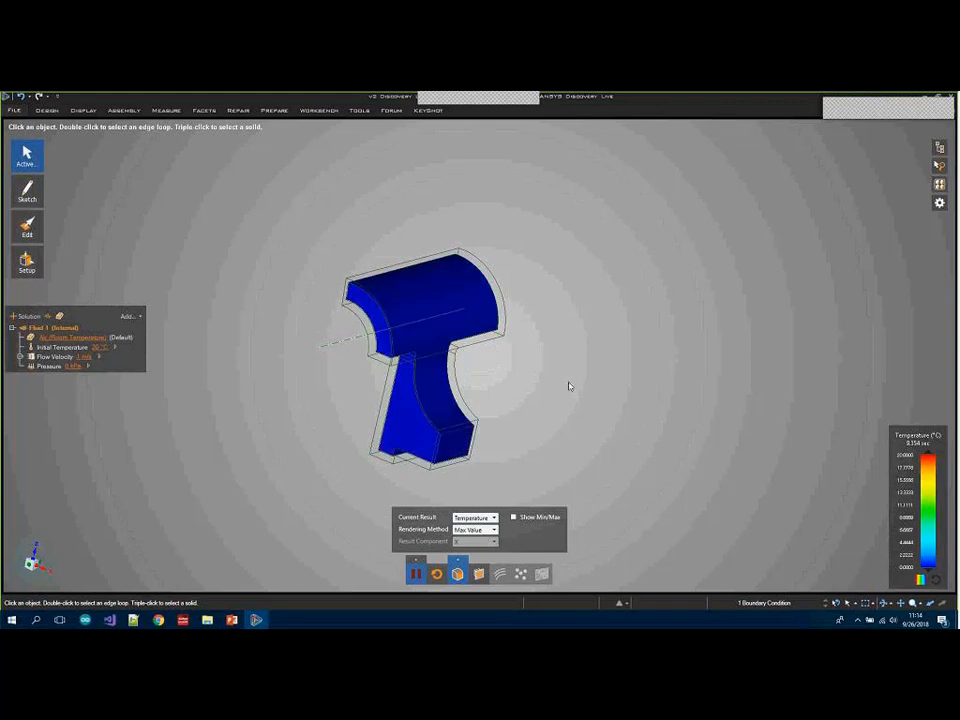
middle_click_drag(568, 386, 430, 366)
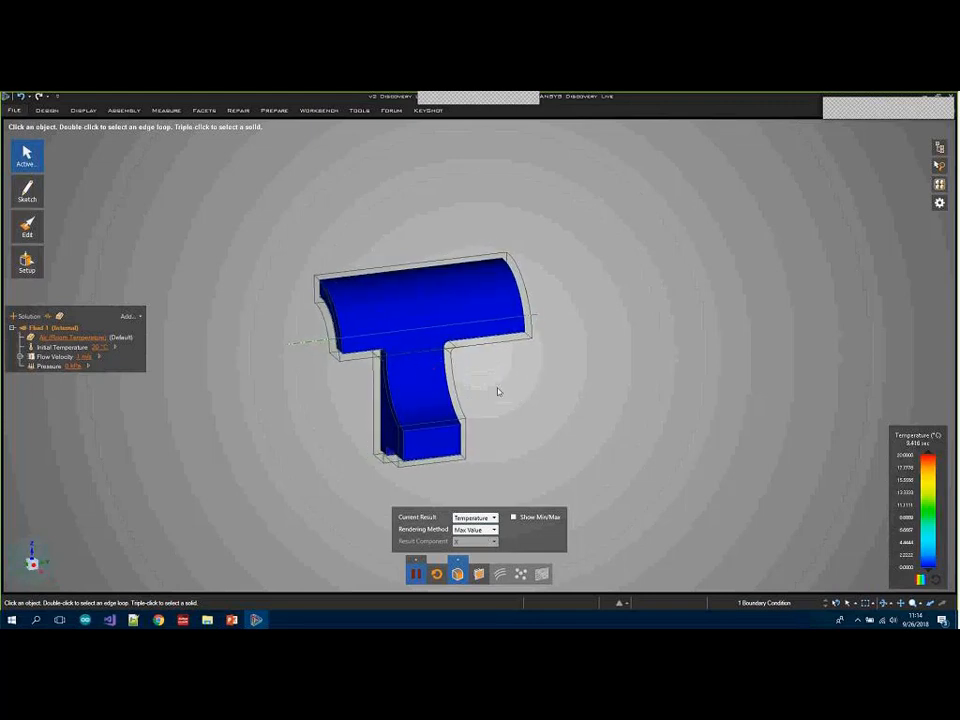
left_click(26, 260)
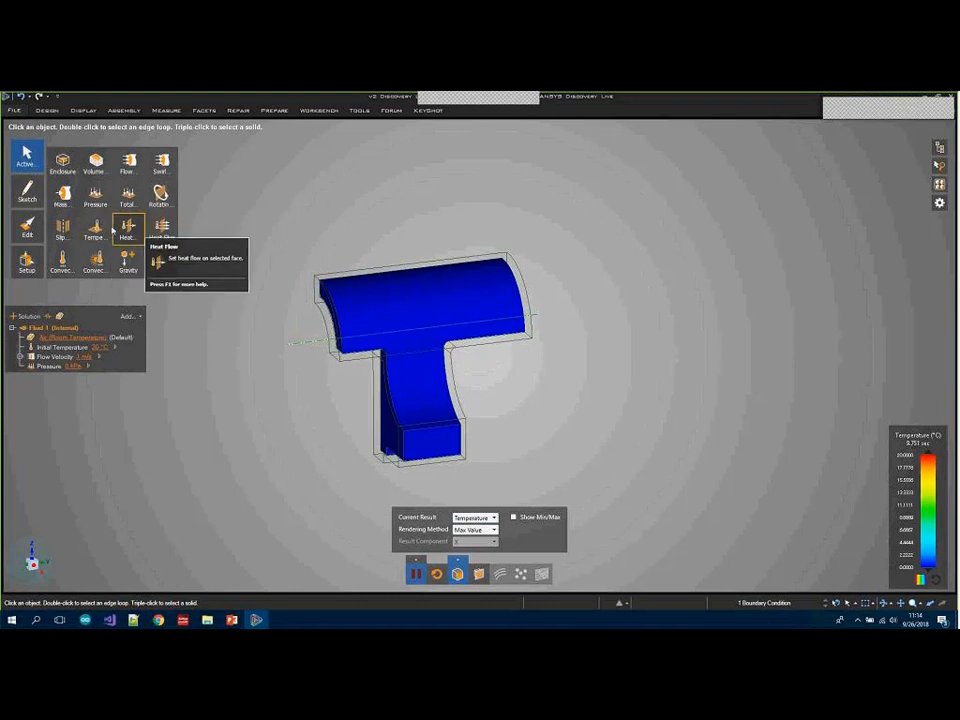
left_click(481, 531)
left_click(481, 531)
Inspect the Vortices (Lambda 2) result with the Composite method, then switch the displayed result back to Velocity
left_click(476, 517)
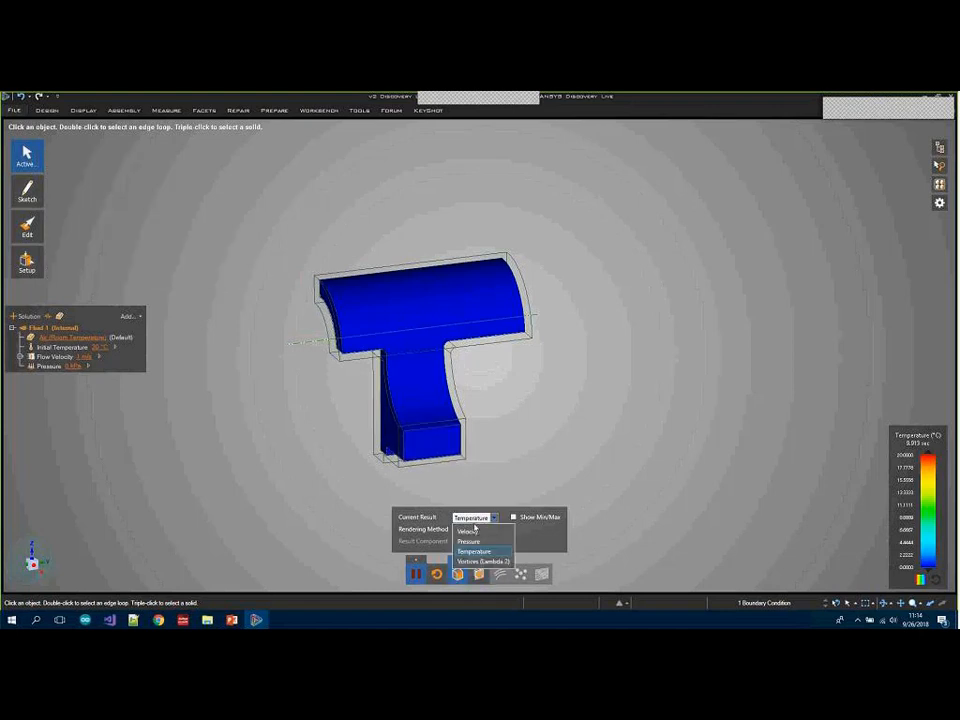
left_click(476, 562)
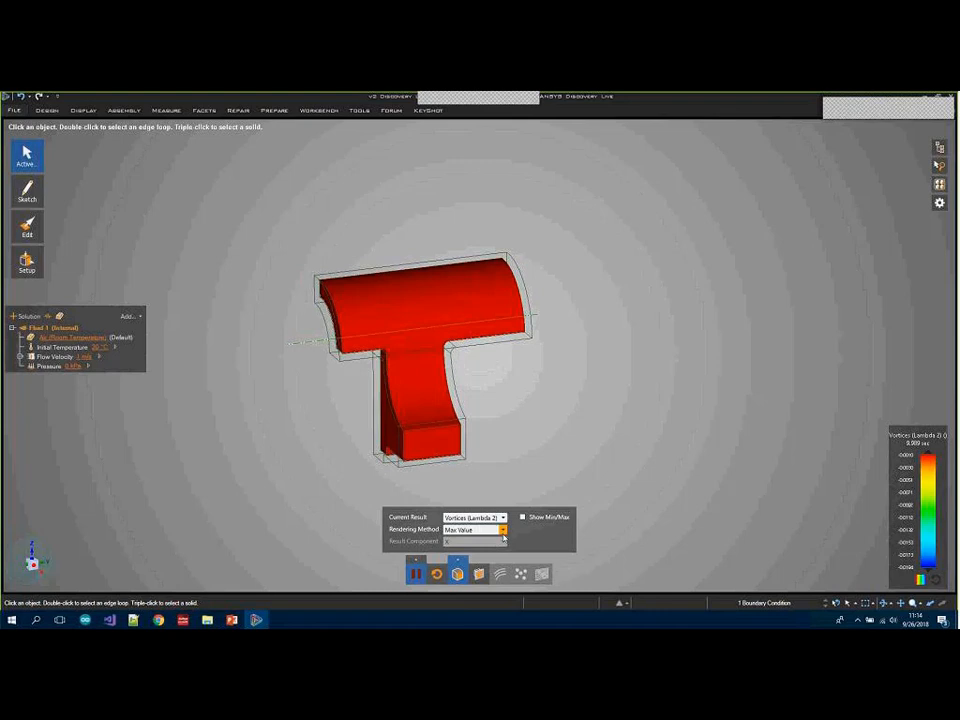
left_click(500, 530)
left_click(478, 553)
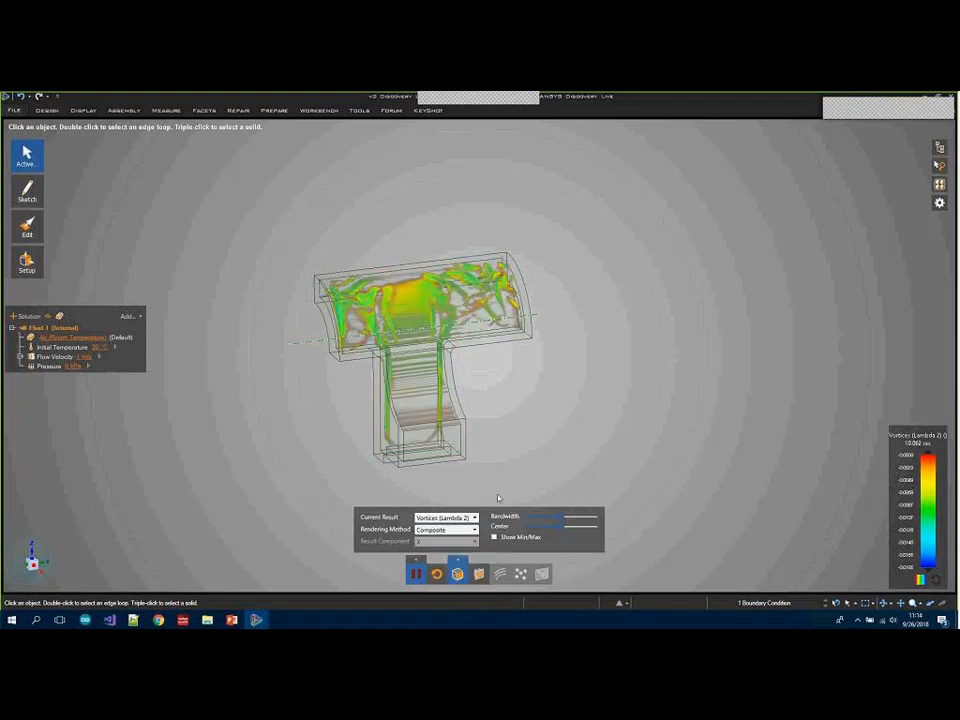
middle_click_drag(565, 443, 515, 476)
left_click(476, 518)
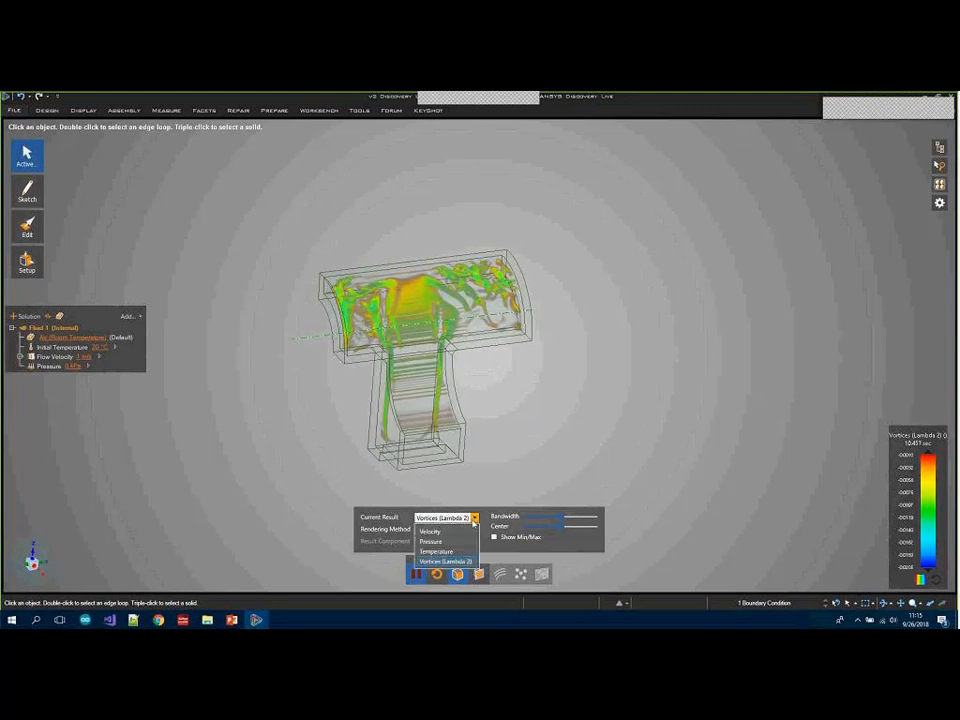
left_click(440, 530)
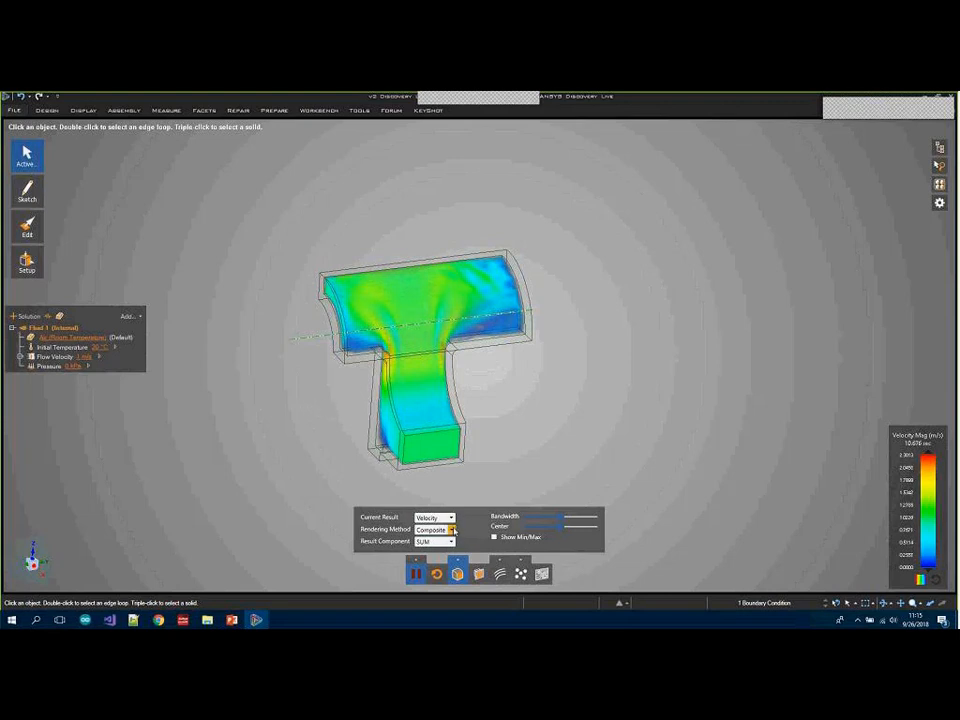
Inspect the composite velocity result from different views and include the First Fin component in the duct
scroll(540, 318, "up", 3)
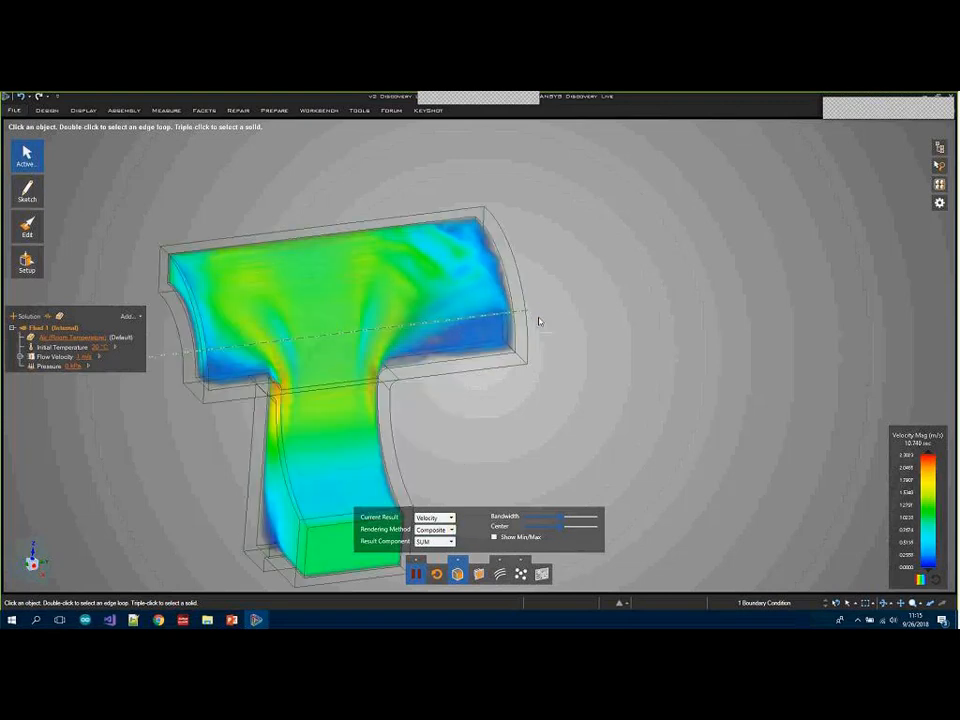
scroll(596, 275, "down", 5)
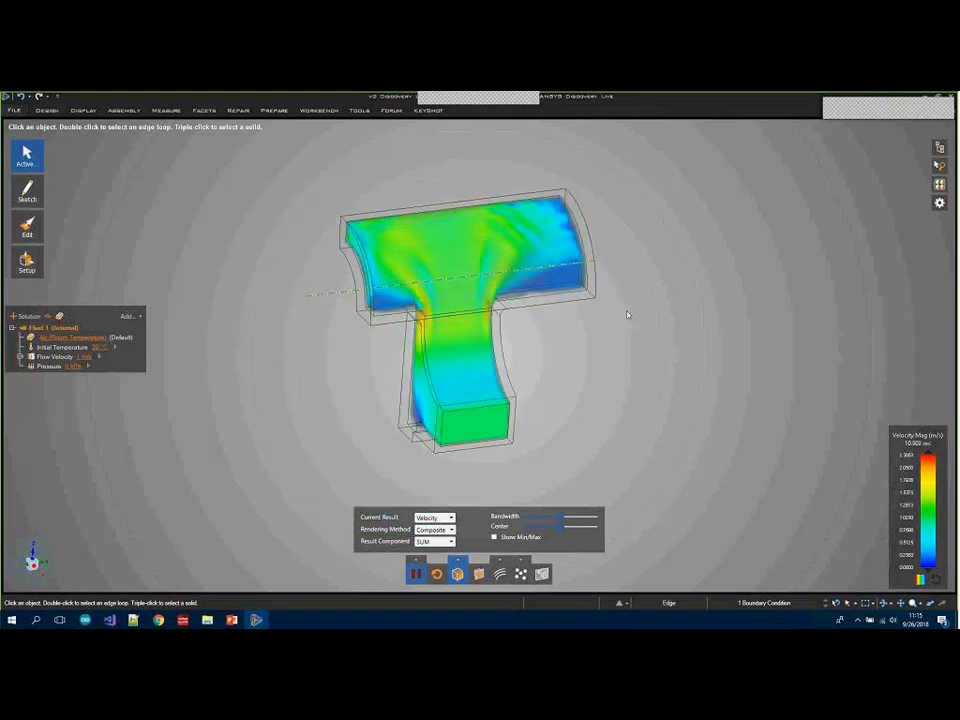
middle_click_drag(627, 315, 590, 318)
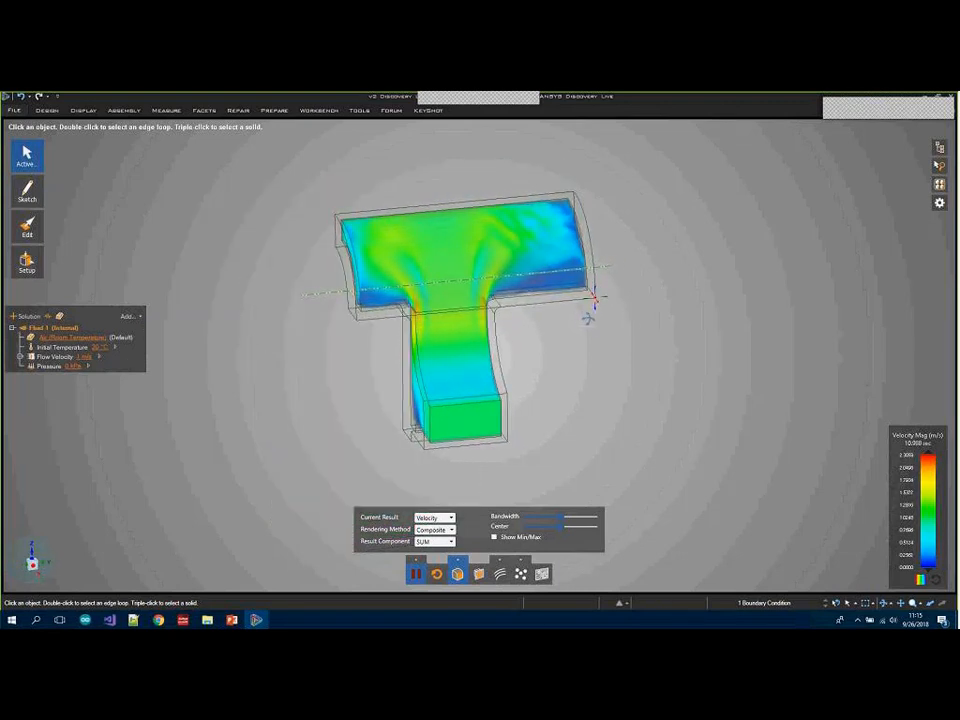
left_click(939, 147)
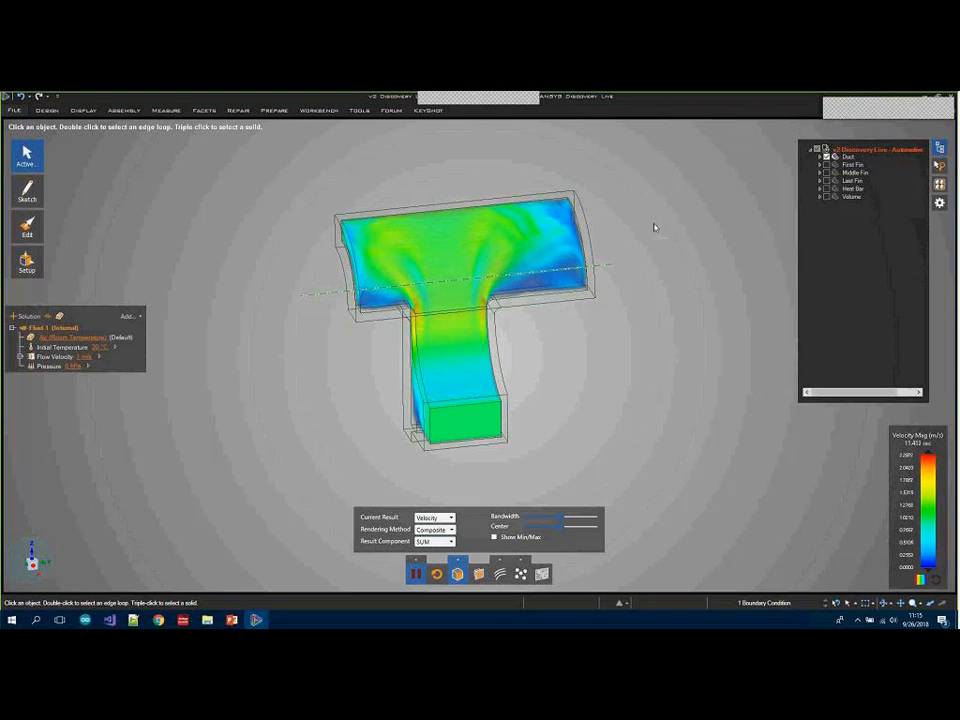
left_click(827, 165)
mouse_move(634, 272)
middle_mouse_down()
mouse_move(591, 268)
mouse_move(617, 266)
middle_mouse_up()
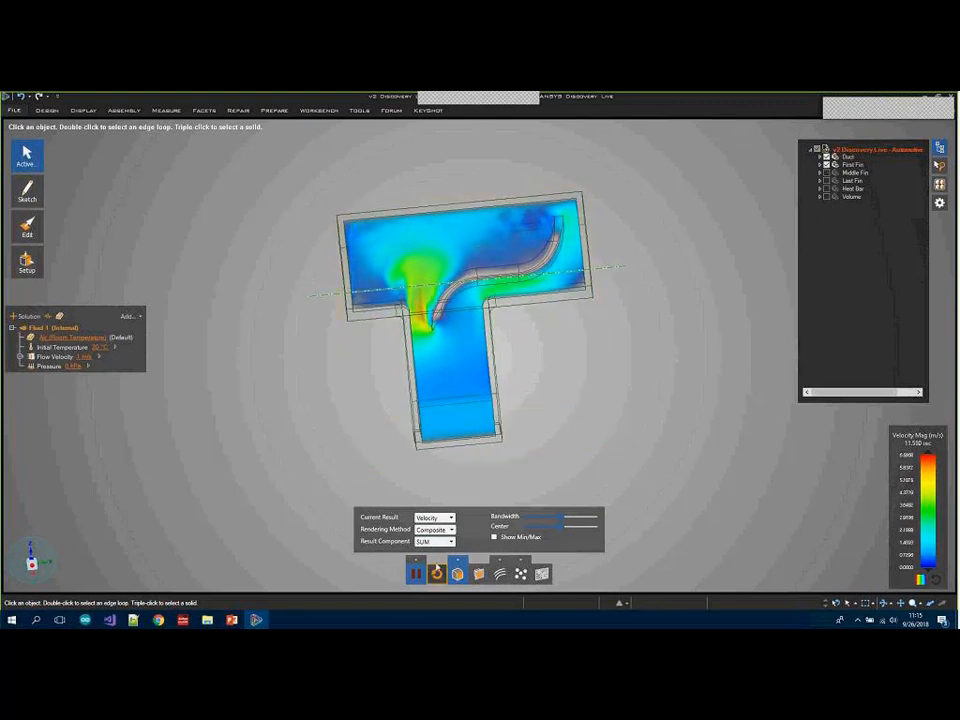
Restart the simulation with the first fin in place and display the velocity result in the duct again
left_click(436, 570)
middle_click_drag(570, 360, 465, 561)
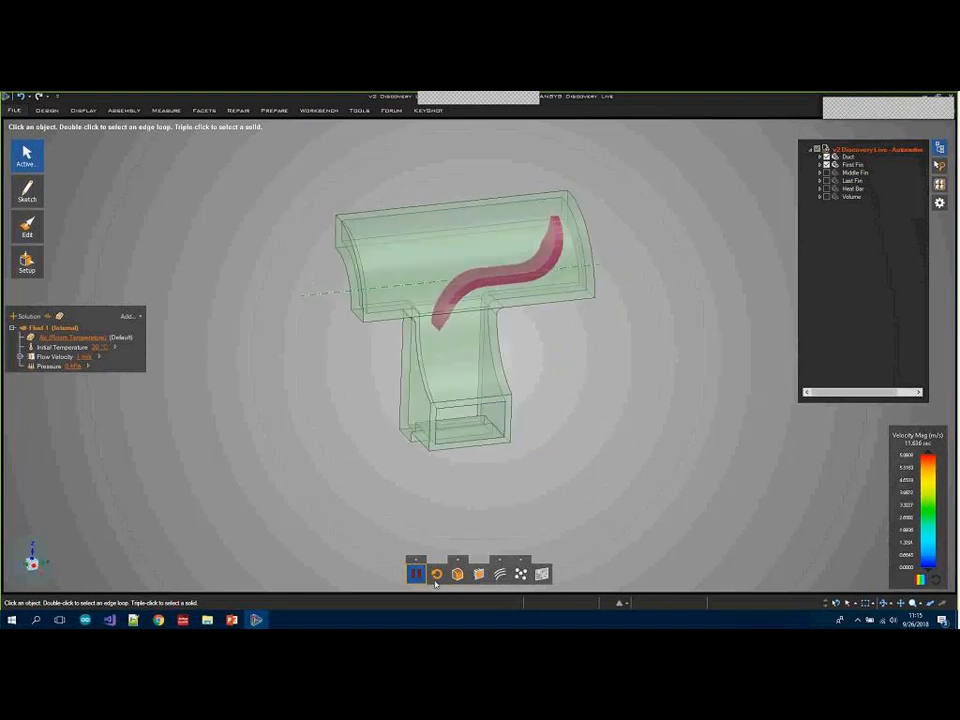
left_click(457, 575)
middle_click_drag(649, 326, 619, 298)
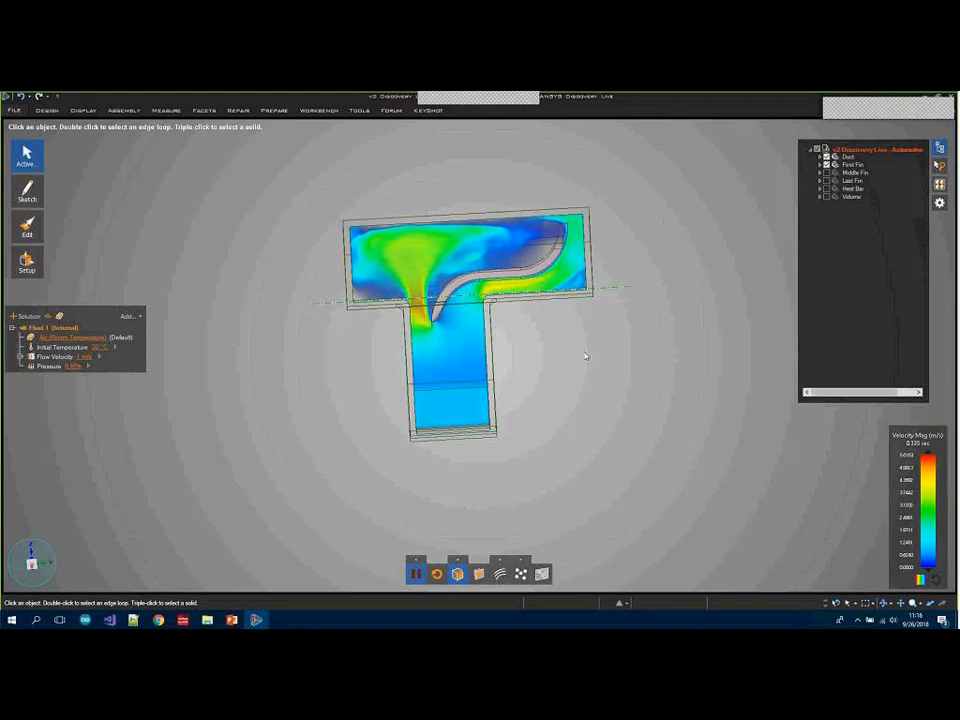
Select the two end faces of the duct nearest the fin's outer tip and move them outward to lengthen that arm
middle_click_drag(585, 358, 631, 360)
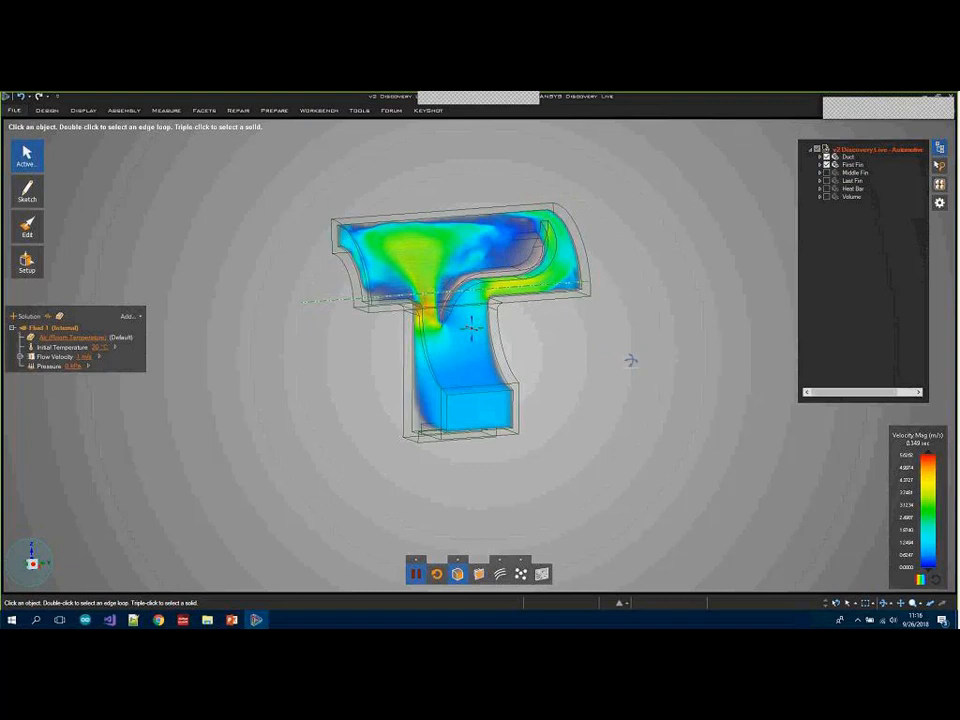
left_click(574, 262)
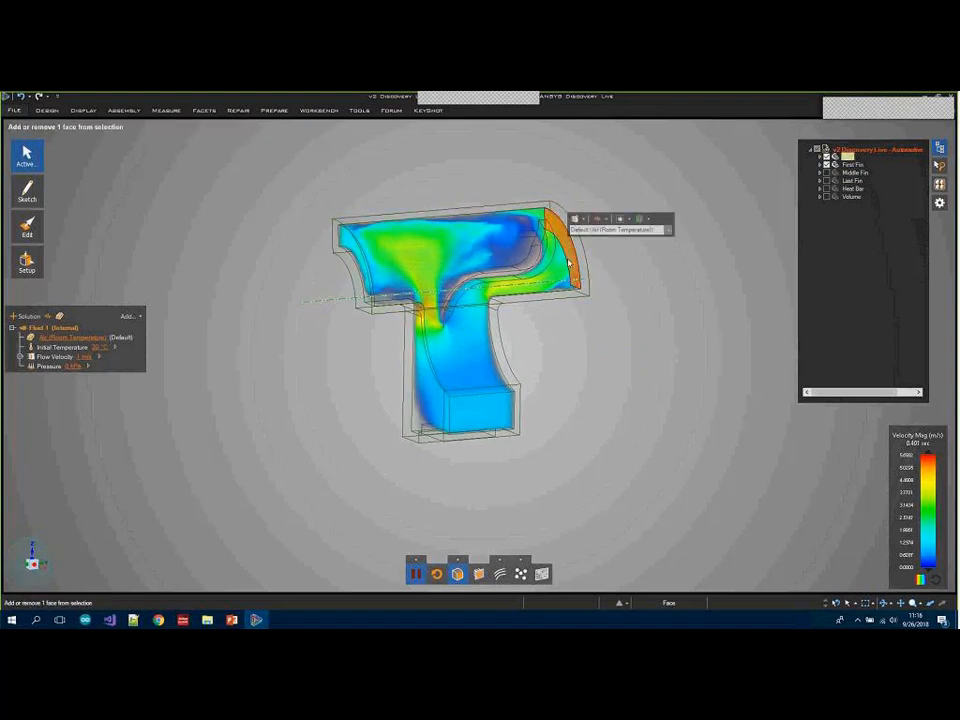
middle_click_drag(598, 264, 528, 274)
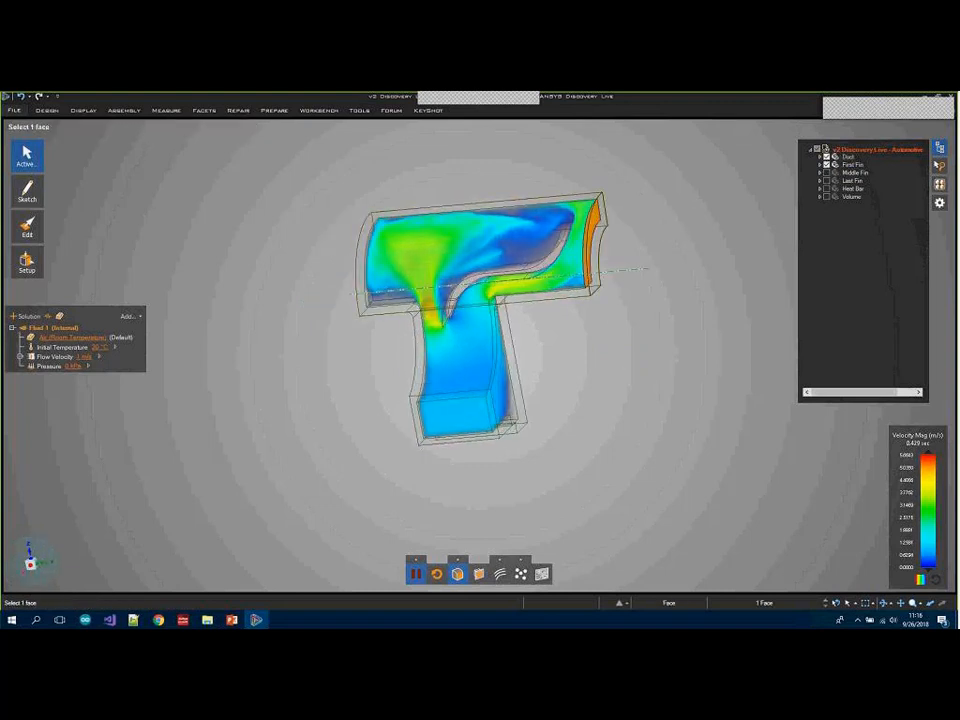
left_click(600, 238, "ctrl")
middle_click_drag(626, 375, 322, 338, "ctrl")
middle_click_drag(490, 388, 511, 386)
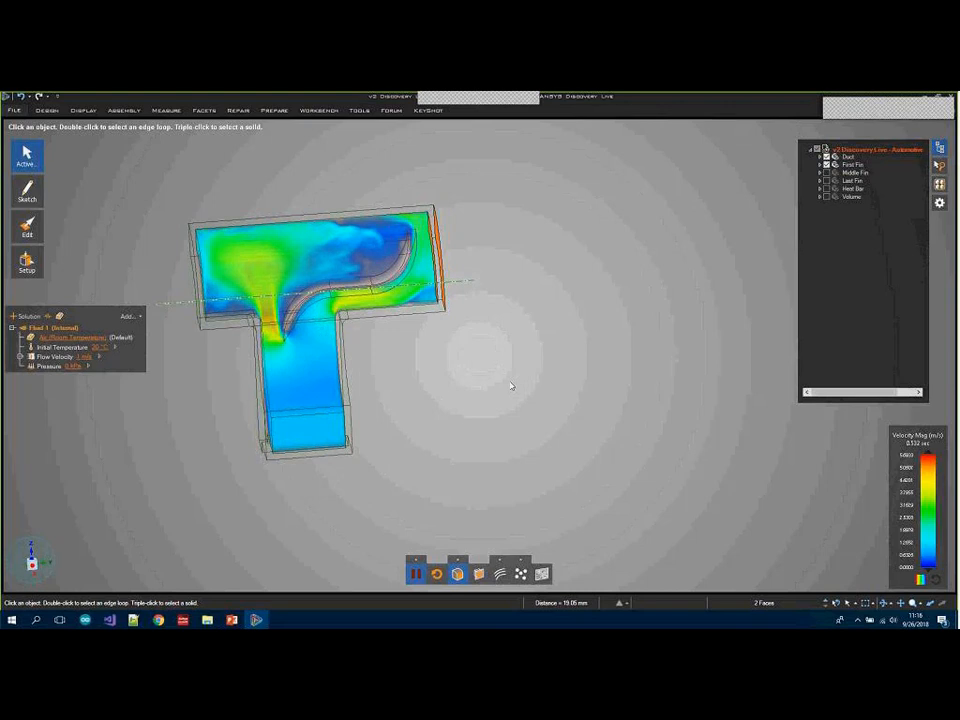
left_click(42, 112)
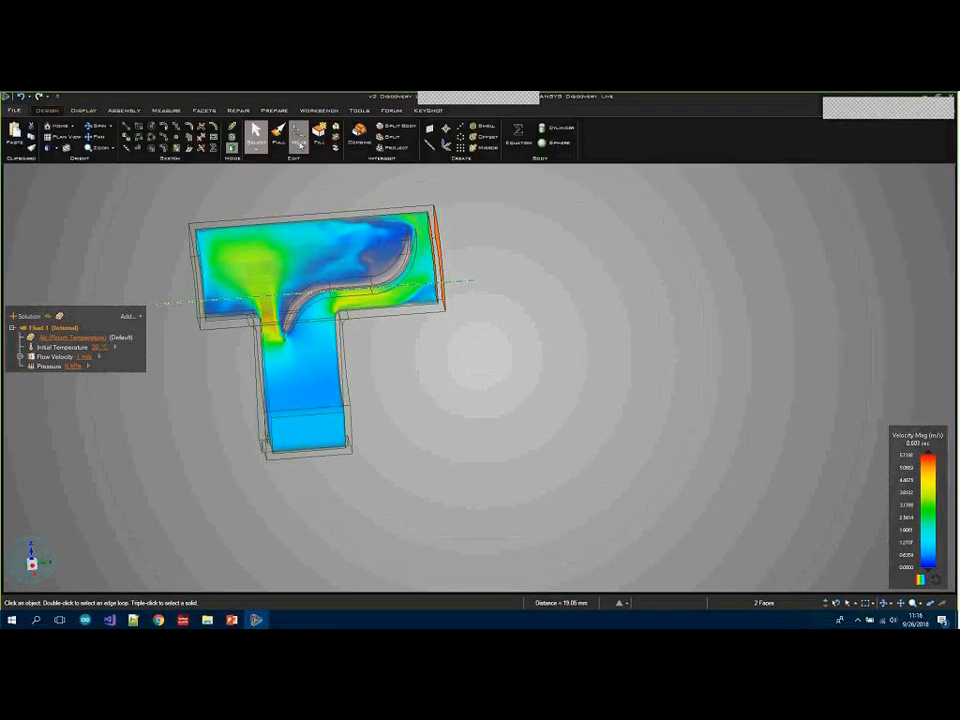
left_click(298, 136)
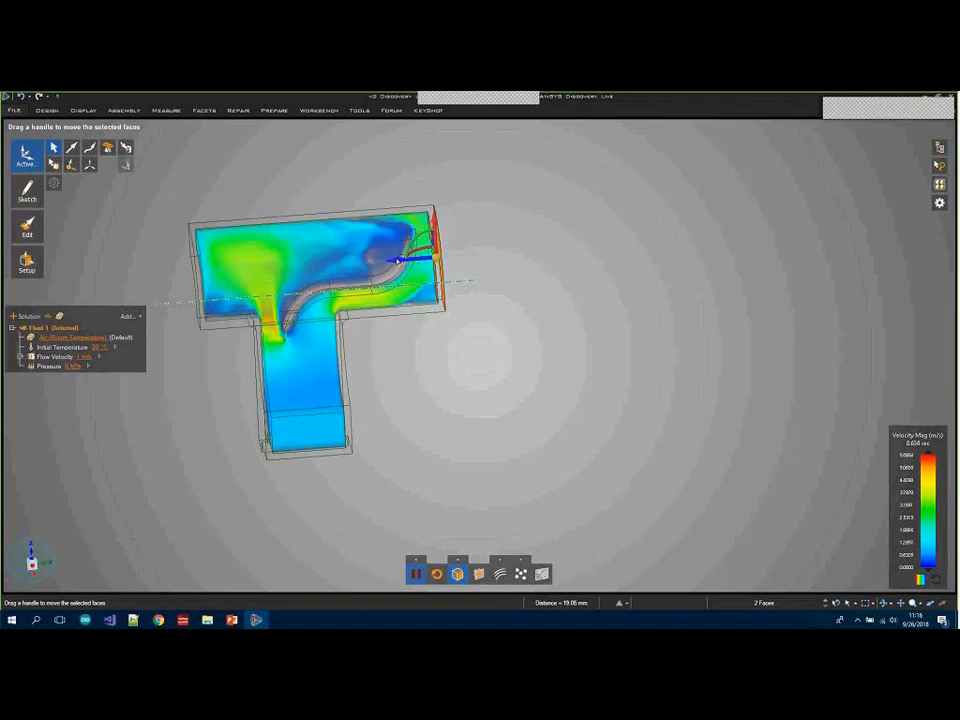
left_click_drag(415, 259, 688, 242)
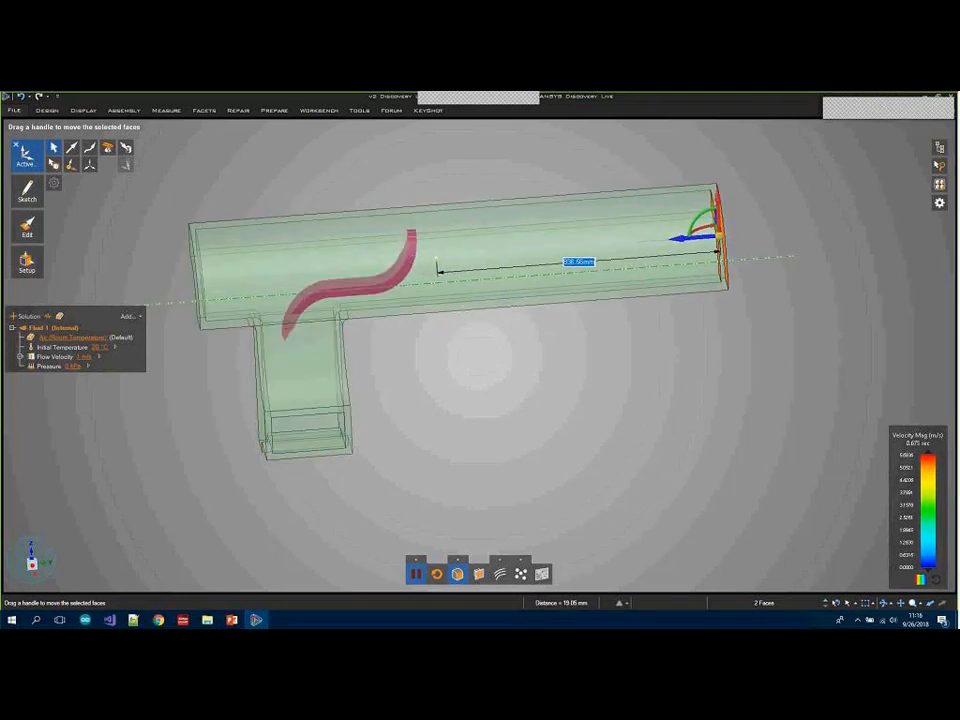
left_click(538, 391)
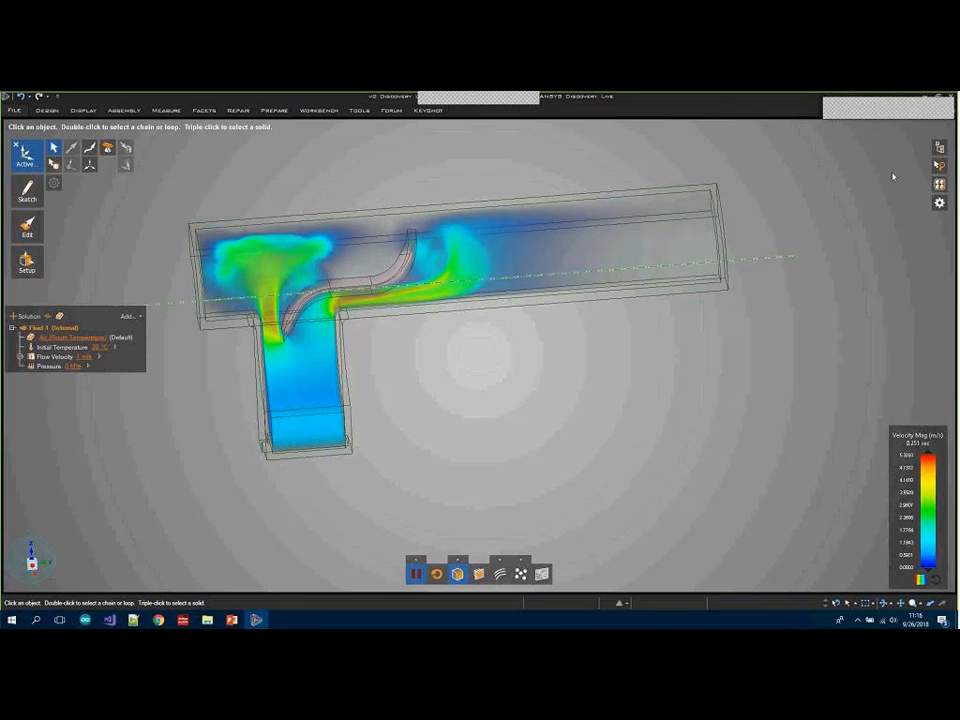
Include the Middle Fin and Last Fin components in the lengthened duct and inspect the flow around them
left_click(939, 148)
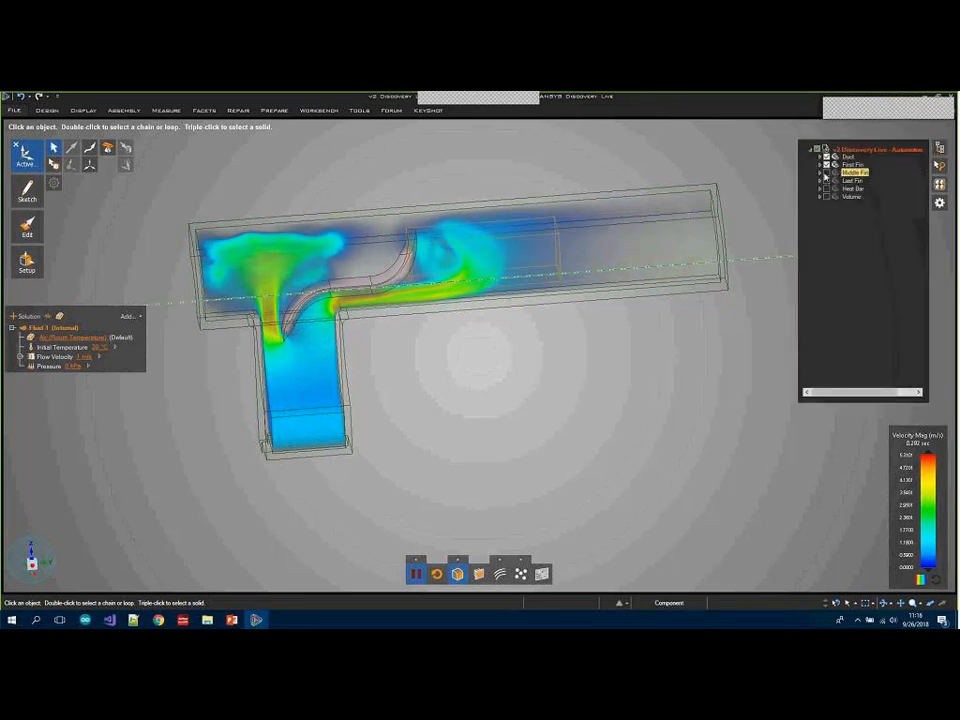
left_click(826, 174)
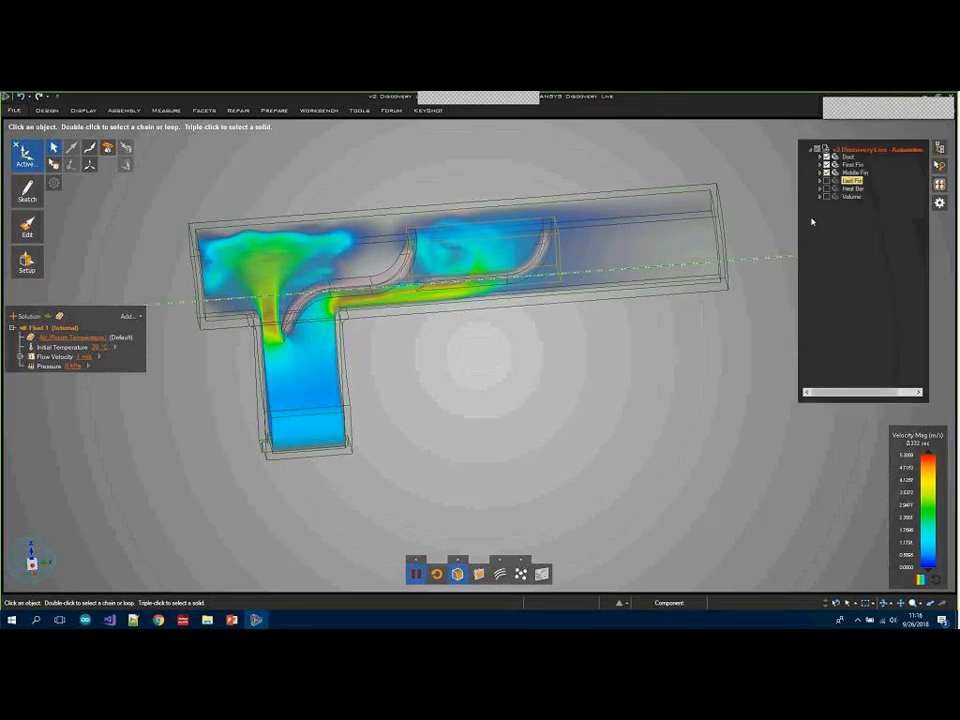
mouse_move(659, 376)
middle_mouse_down()
mouse_move(658, 364)
mouse_move(634, 364)
middle_mouse_up()
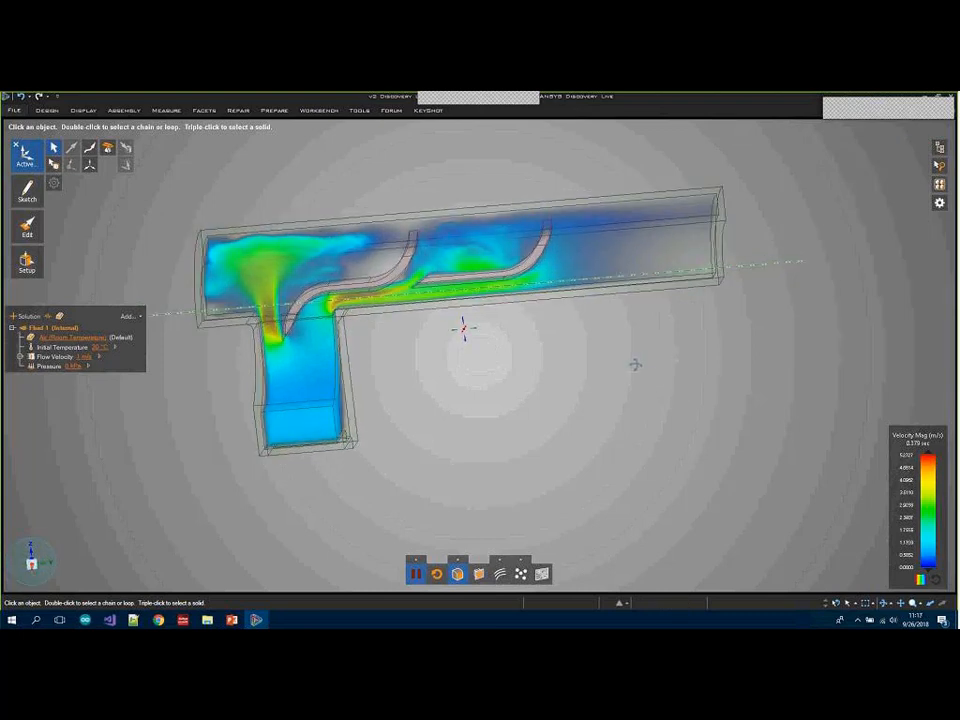
mouse_move(940, 147)
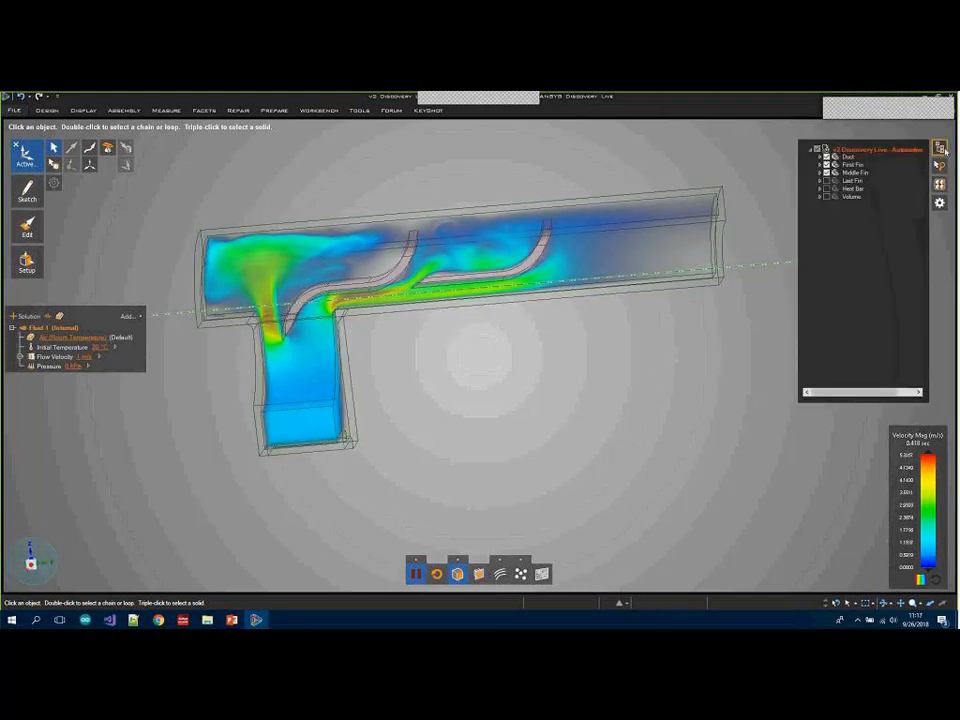
left_click(826, 181)
middle_click_drag(555, 401, 551, 423)
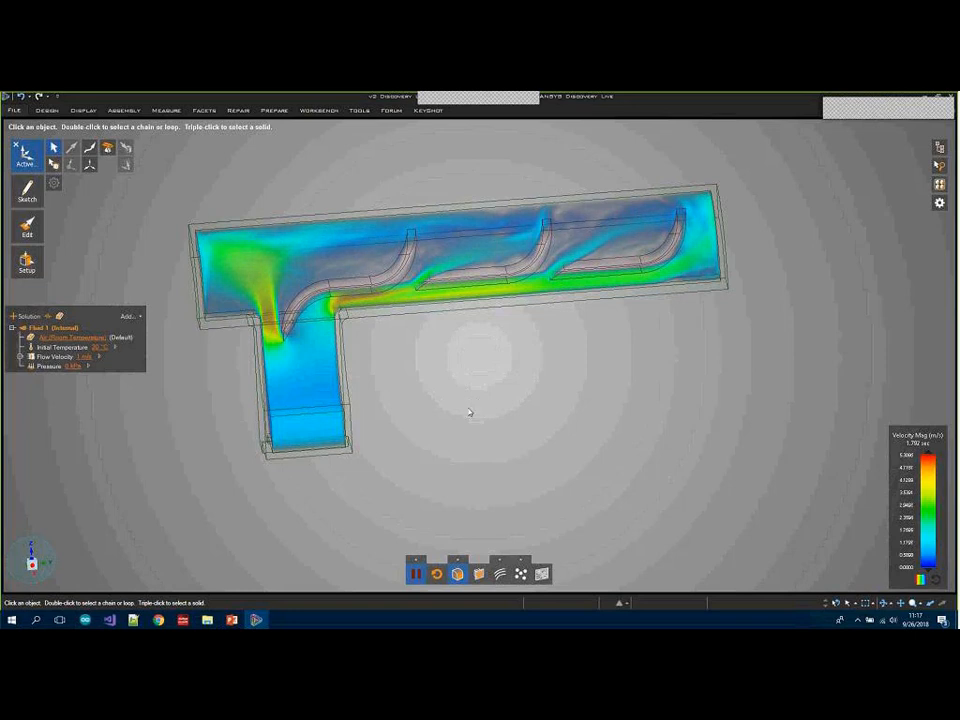
Include the Heat Bar component in the duct's inlet leg and inspect the model around it
mouse_move(499, 407)
middle_mouse_down()
mouse_move(508, 384)
mouse_move(538, 408)
middle_mouse_up()
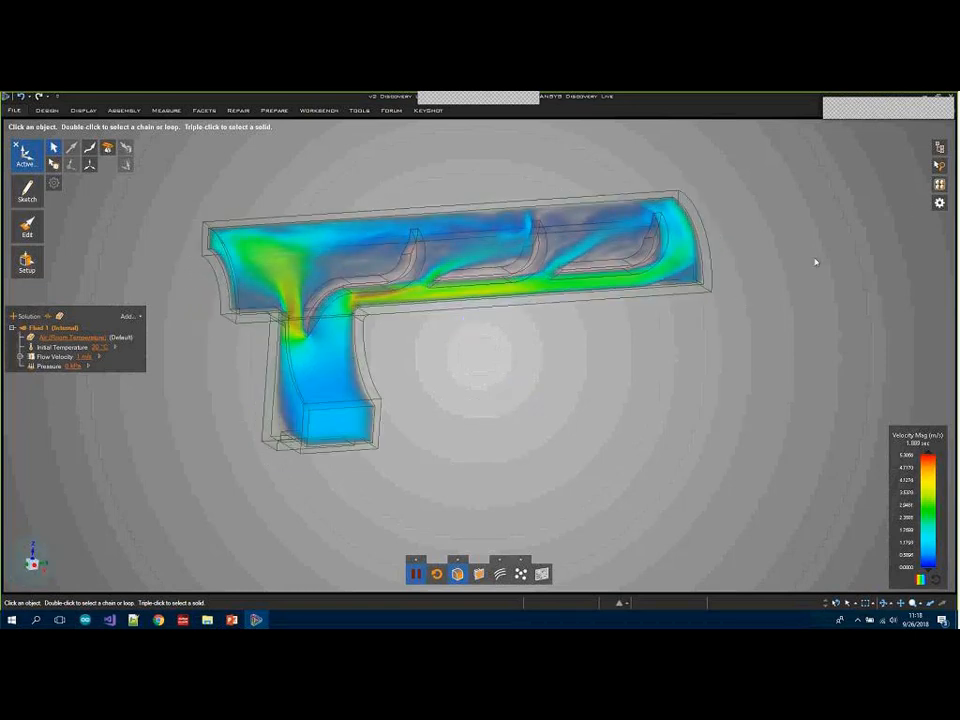
left_click(939, 160)
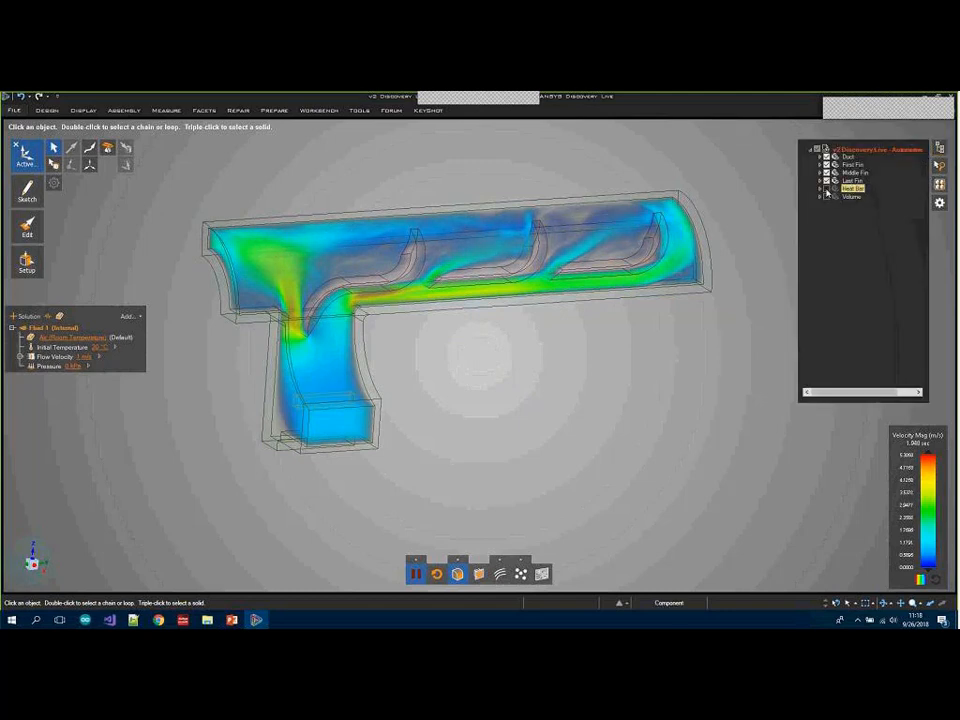
mouse_move(500, 453)
middle_mouse_down()
mouse_move(486, 386)
mouse_move(536, 390)
mouse_move(466, 398)
middle_mouse_up()
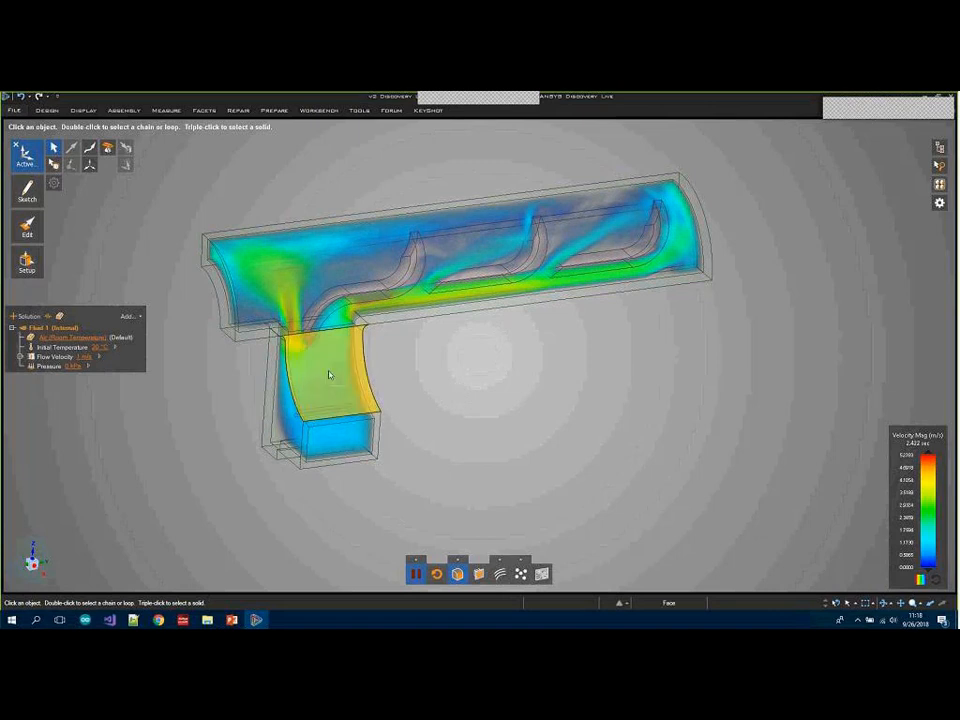
mouse_move(484, 415)
middle_mouse_down()
mouse_move(525, 407)
mouse_move(507, 411)
middle_mouse_up()
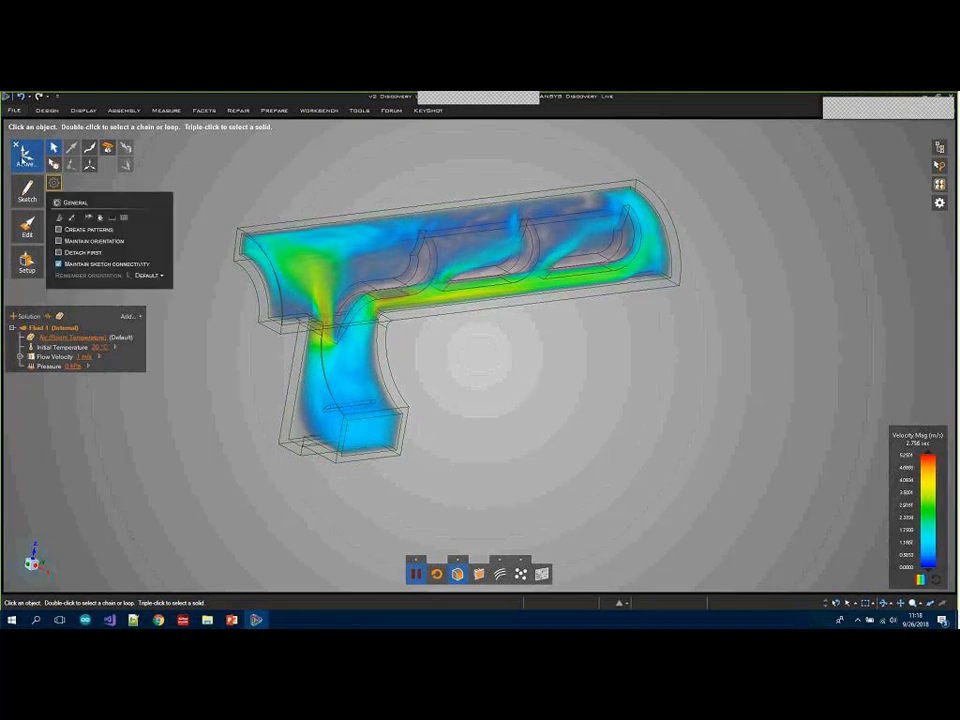
Apply a Temperature boundary condition of 45 °C to the Heat Bar body
left_click(27, 262)
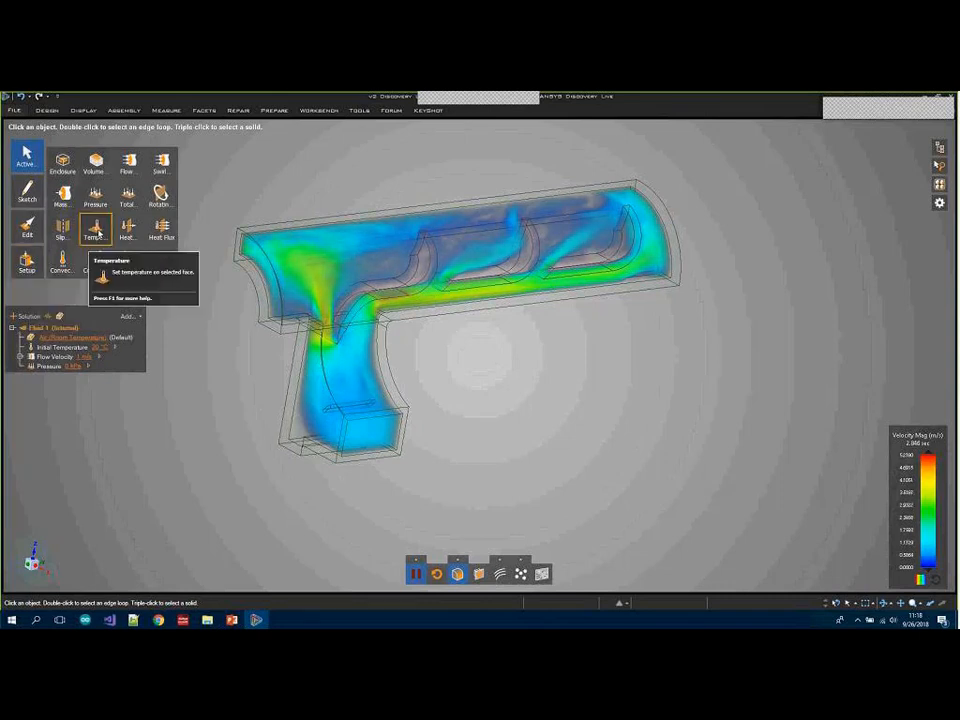
left_click(97, 232)
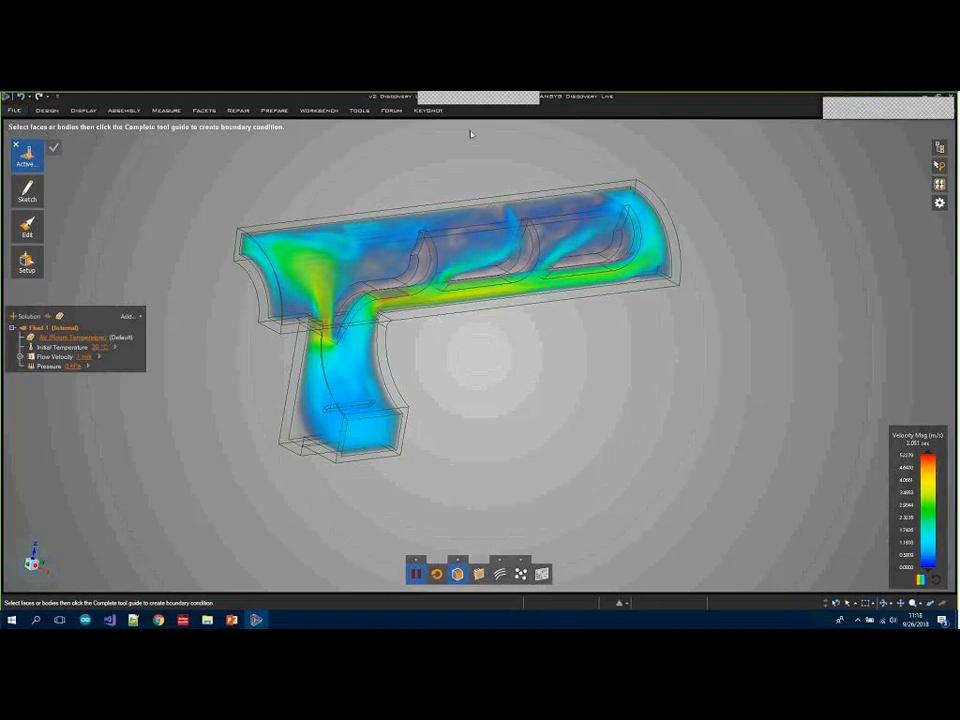
mouse_move(936, 149)
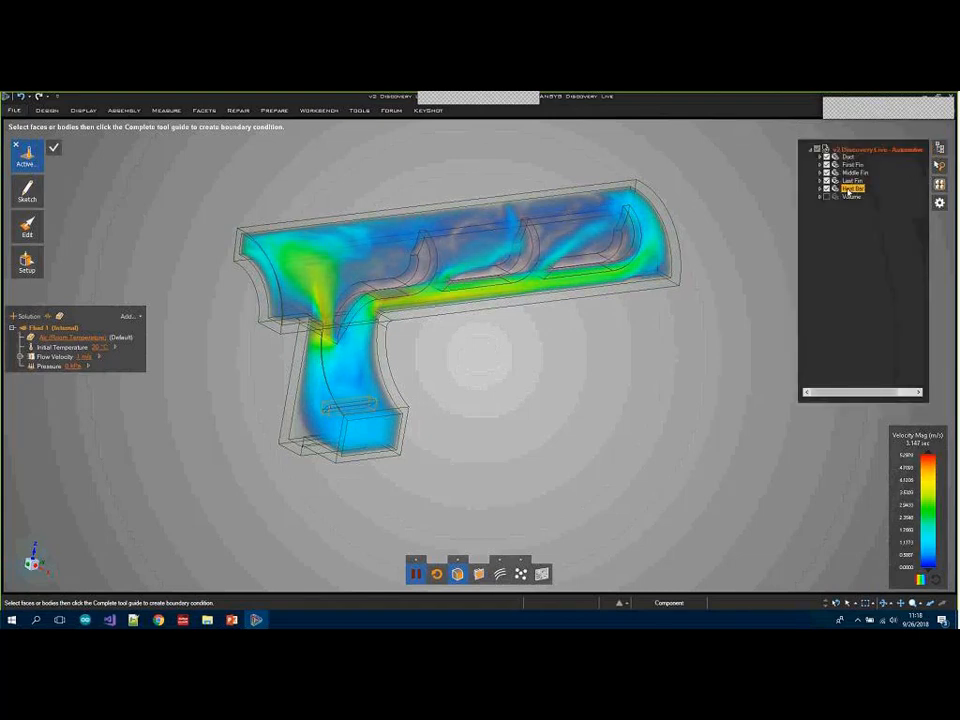
left_click(851, 190)
left_click(853, 197)
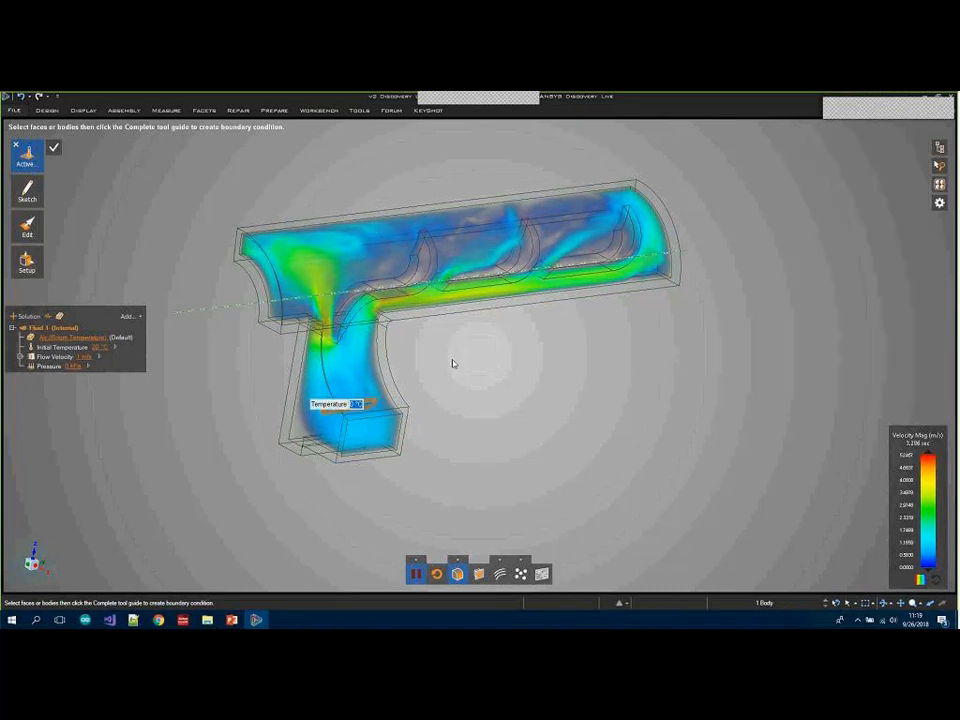
type("40")
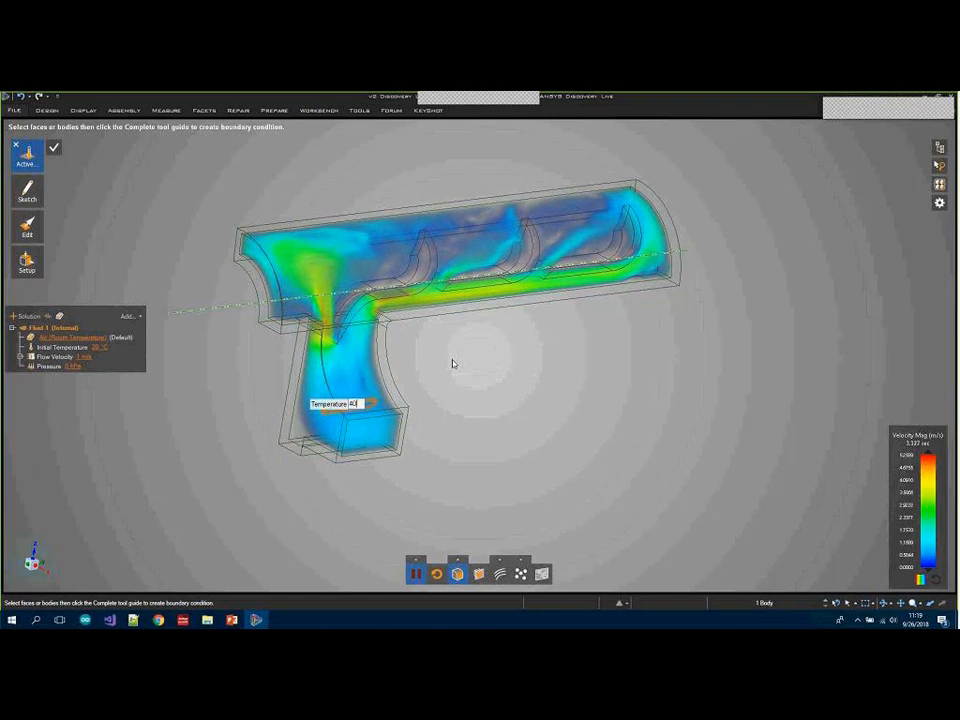
key("BackSpace")
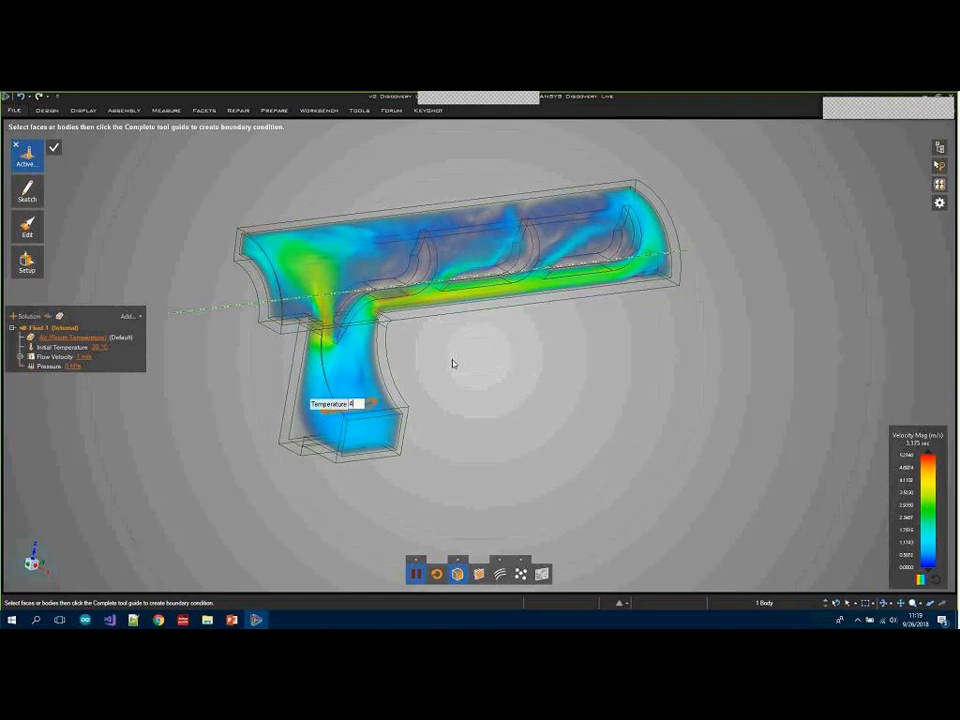
type("5")
key("Return")
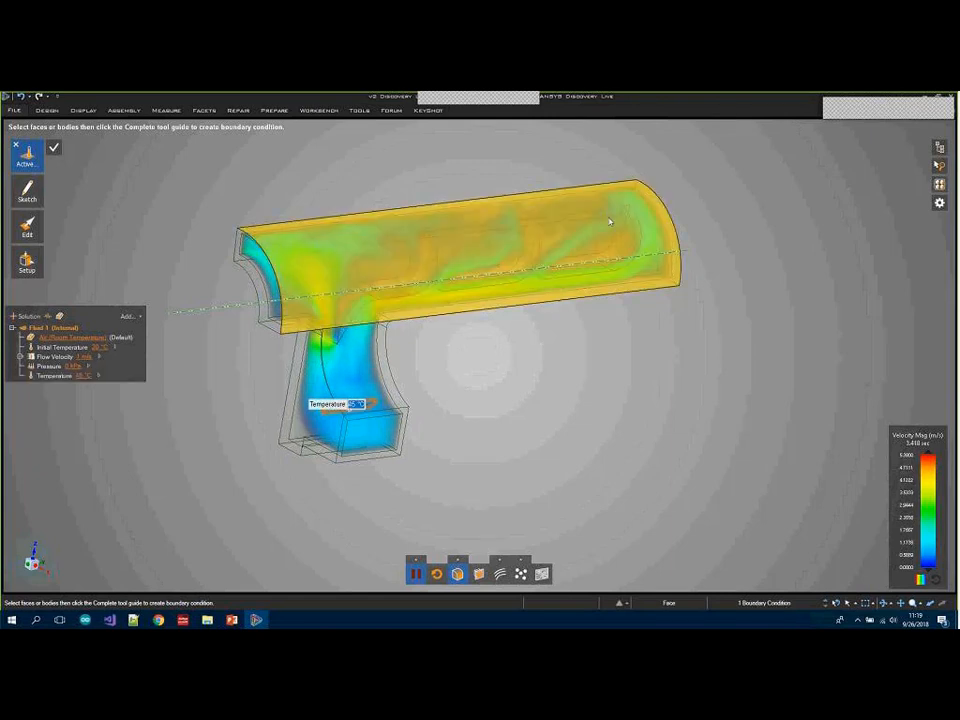
left_click(56, 147)
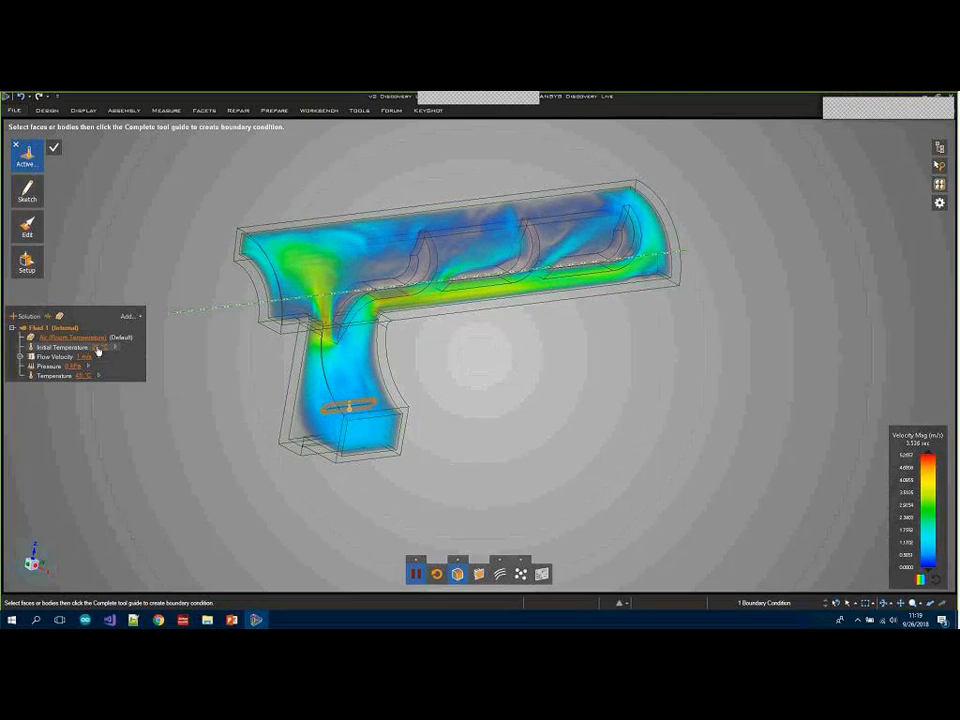
Display the Temperature result with the Max Value rendering method and inspect how heat spreads from the Heat Bar through the duct
left_click(457, 559)
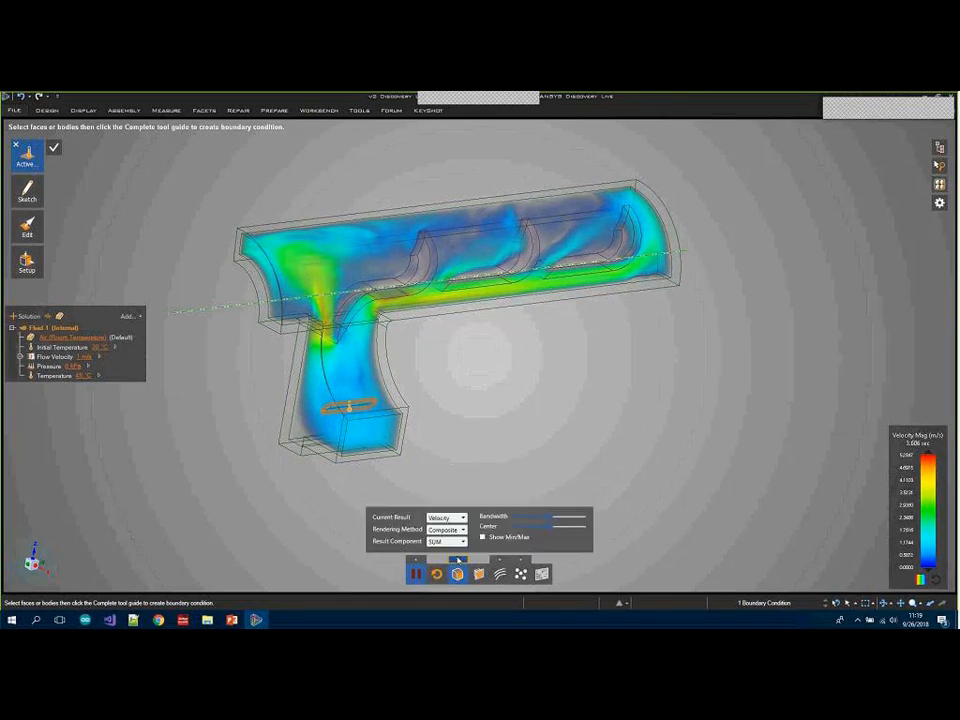
left_click(452, 517)
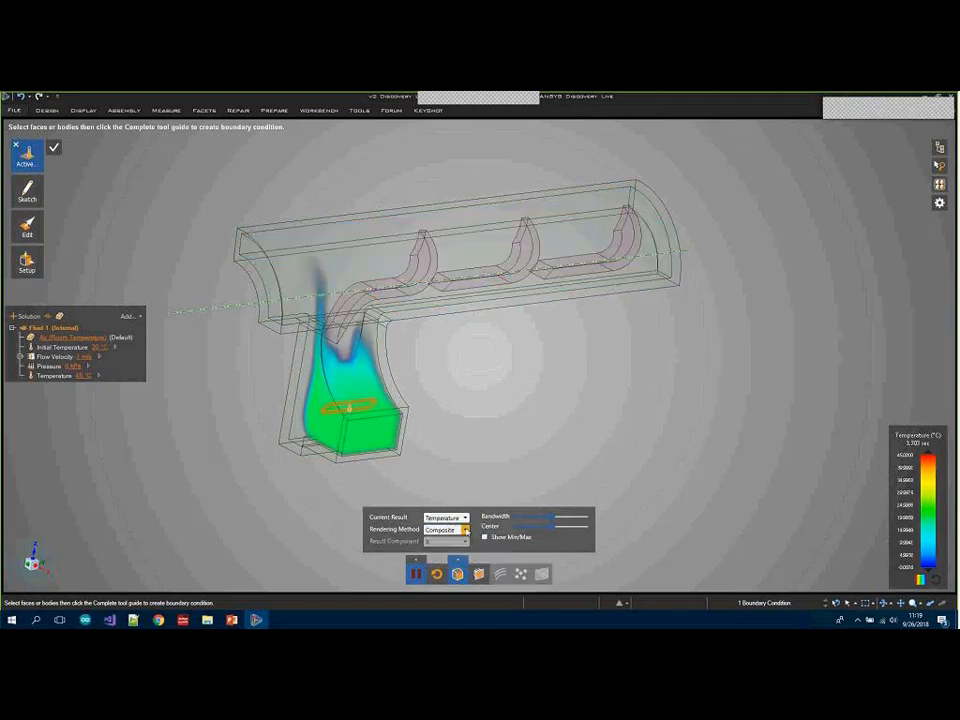
left_click(465, 530)
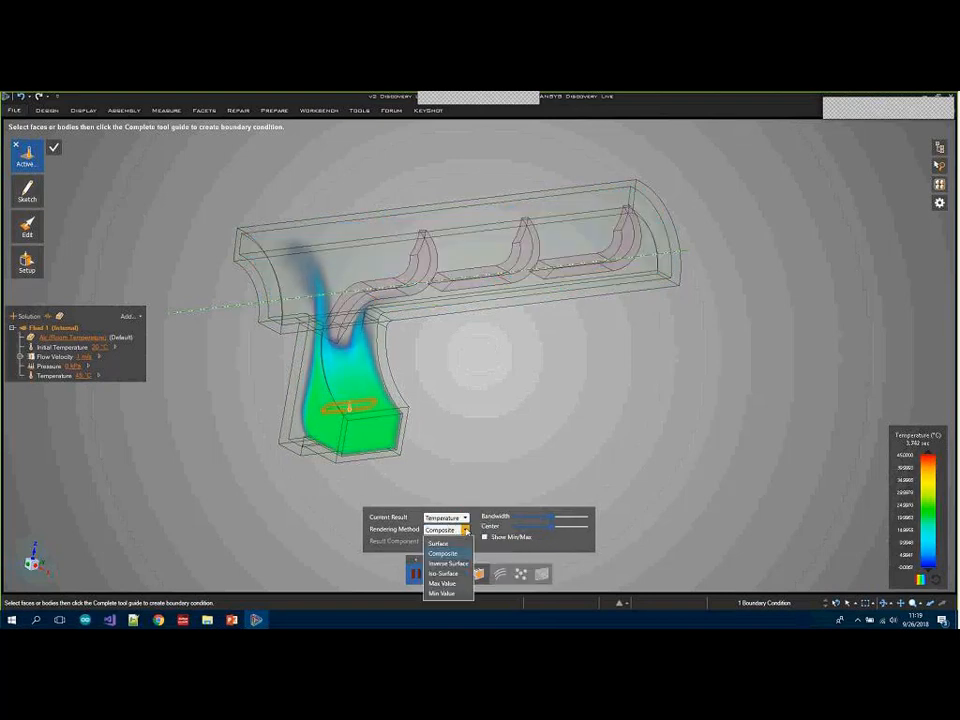
left_click(461, 585)
scroll(328, 424, "up", 2)
scroll(323, 406, "up", 1)
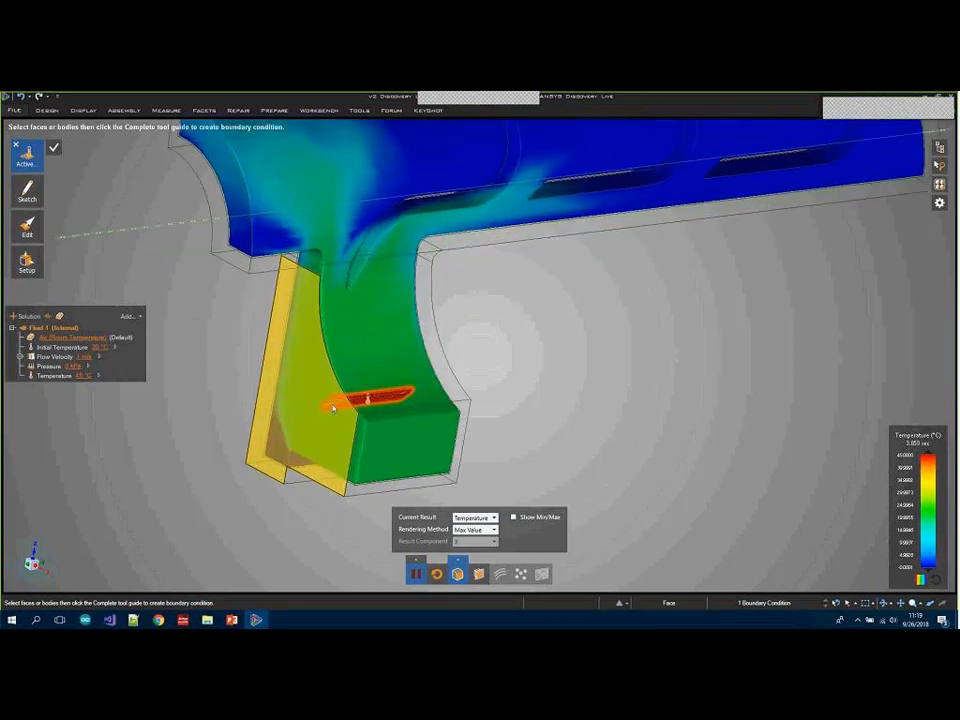
scroll(376, 404, "down", 5)
mouse_move(553, 388)
middle_mouse_down()
mouse_move(473, 386)
mouse_move(488, 400)
middle_mouse_up()
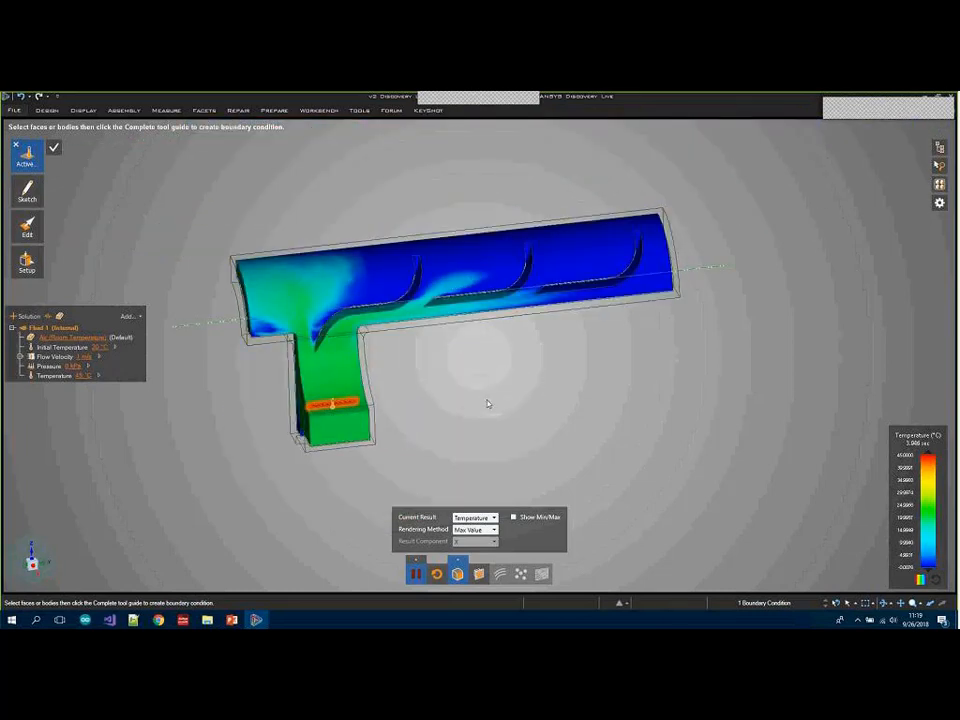
mouse_move(491, 379)
middle_mouse_down()
mouse_move(515, 372)
mouse_move(466, 385)
middle_mouse_up()
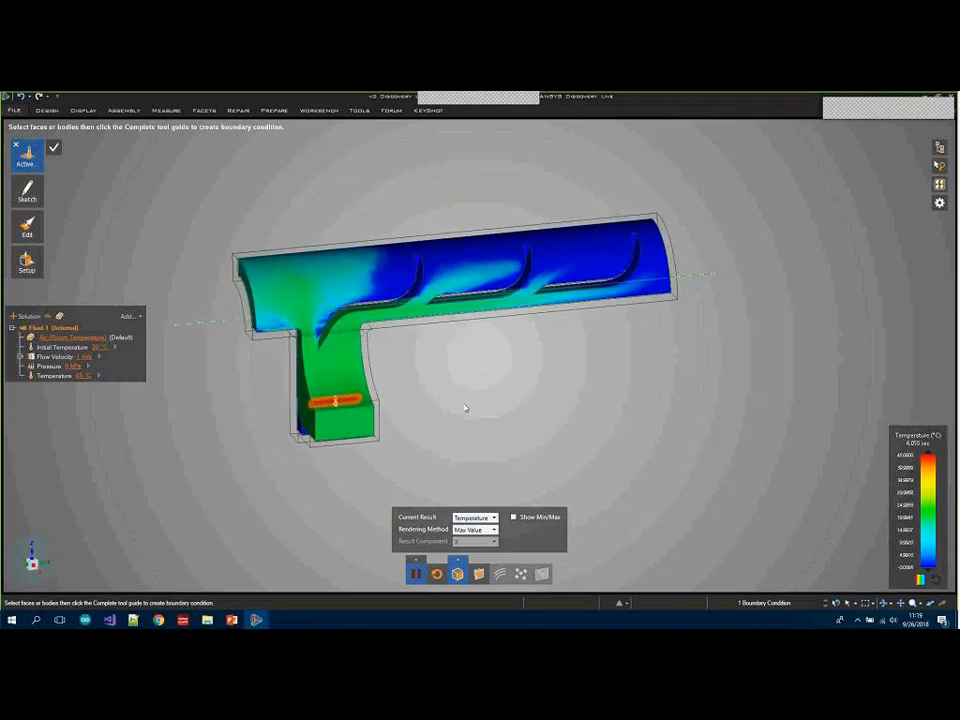
mouse_move(465, 408)
middle_mouse_down()
mouse_move(514, 399)
mouse_move(420, 414)
mouse_move(309, 397)
mouse_move(280, 409)
mouse_move(295, 416)
mouse_move(206, 424)
mouse_move(201, 444)
middle_mouse_up()
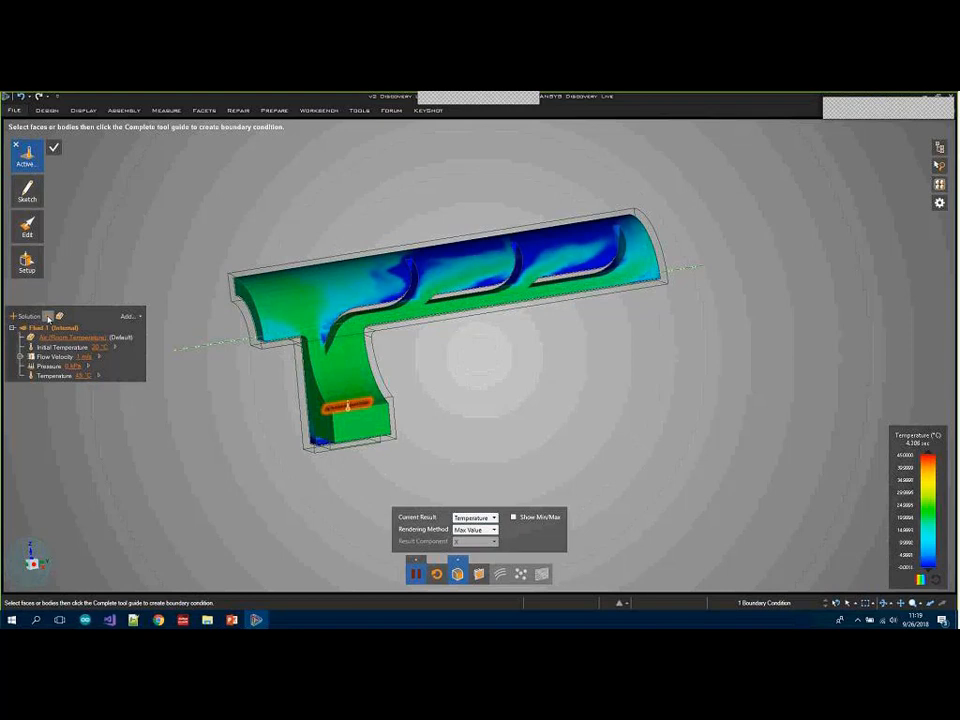
Begin a custom chart calculation on a face with Temperature as its result
left_click(48, 318)
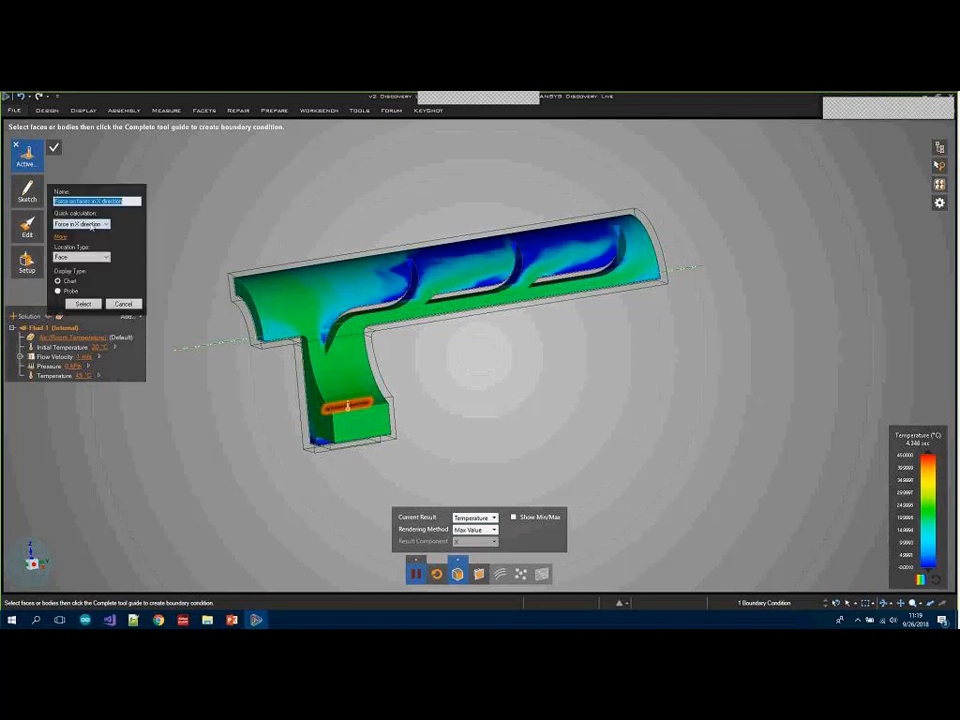
left_click(47, 318)
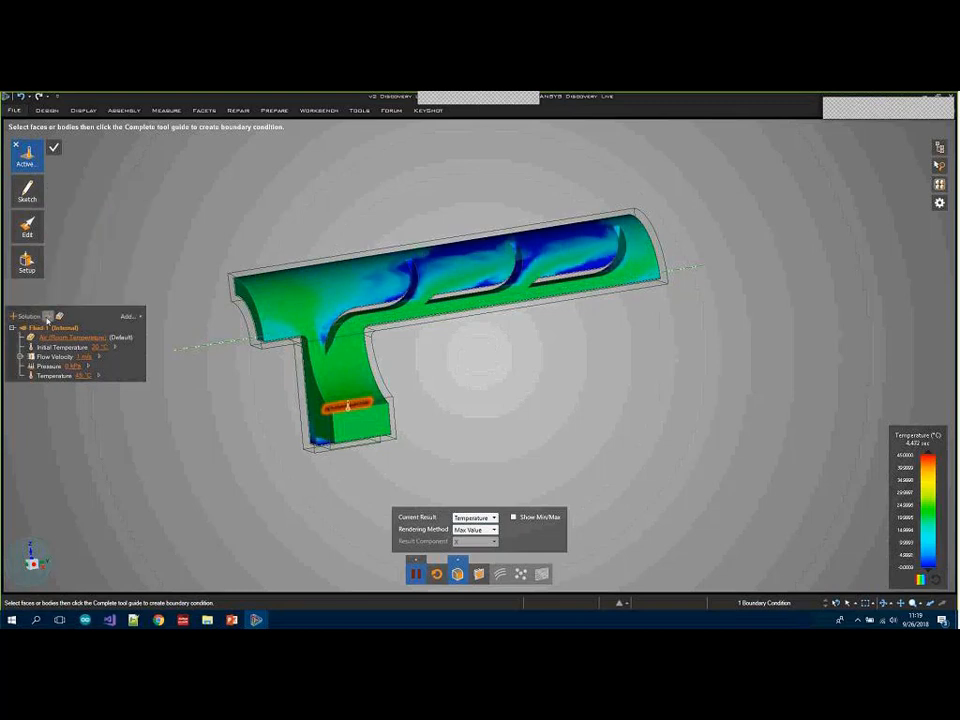
left_click(47, 318)
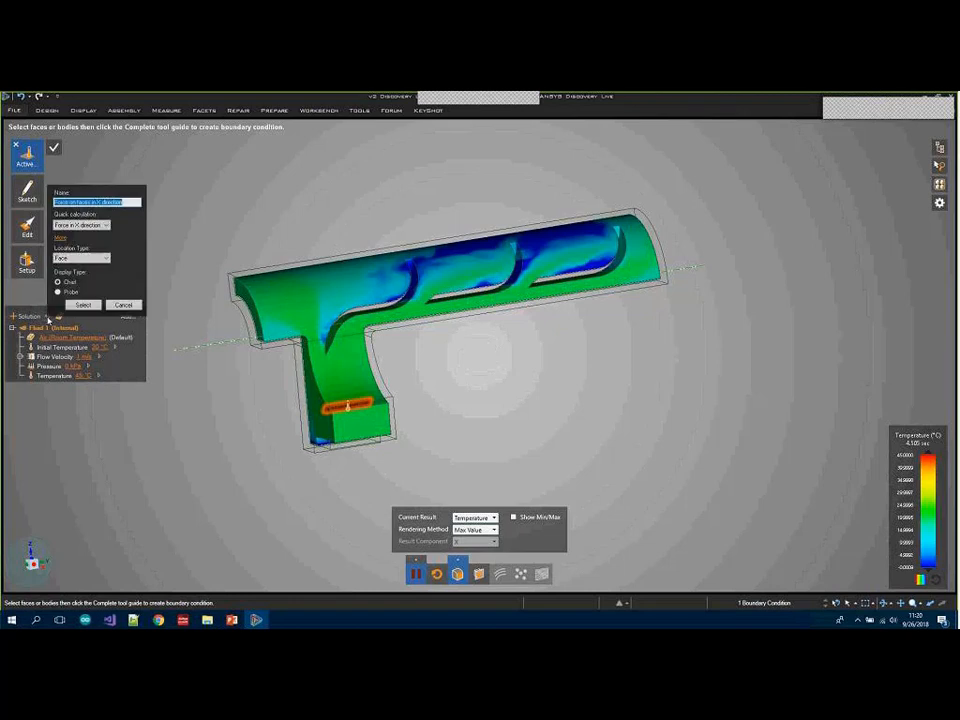
left_click(89, 226)
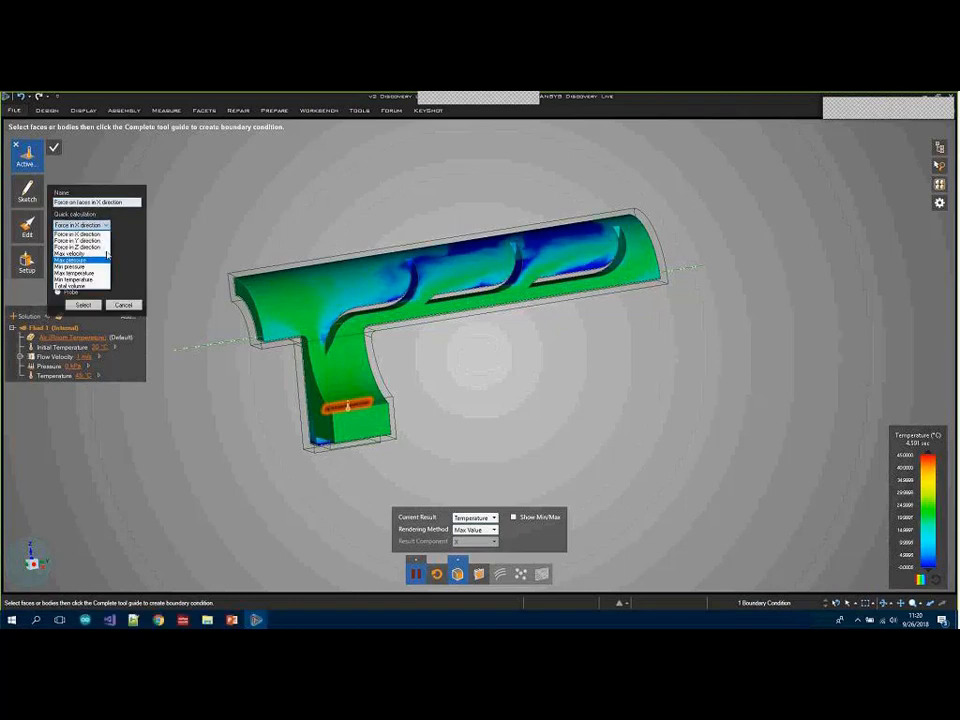
left_click(72, 233)
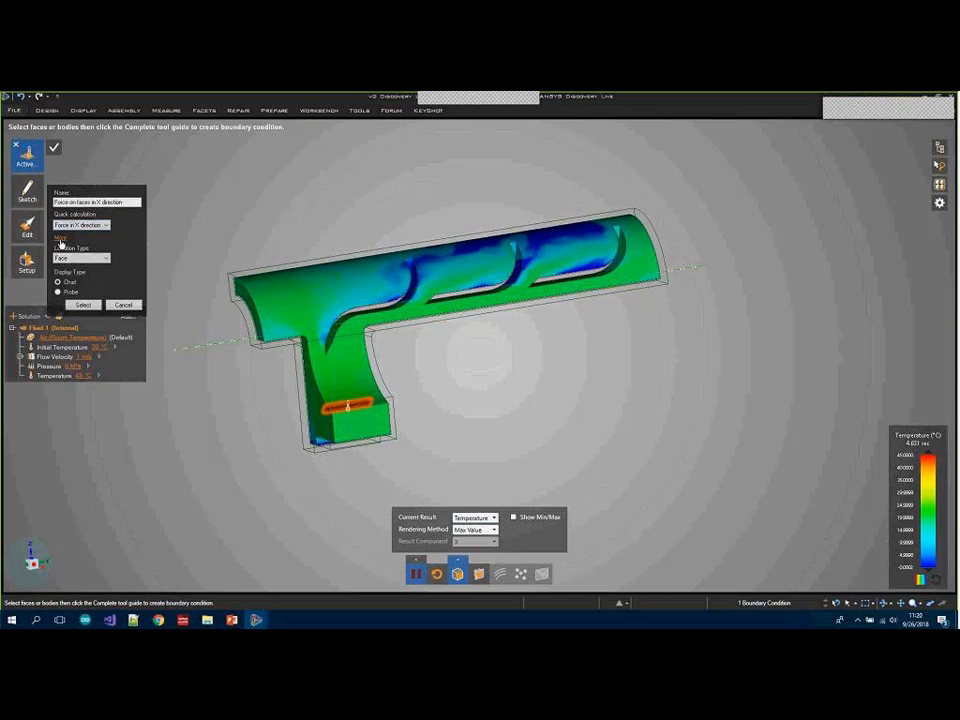
left_click(59, 238)
left_click(95, 158)
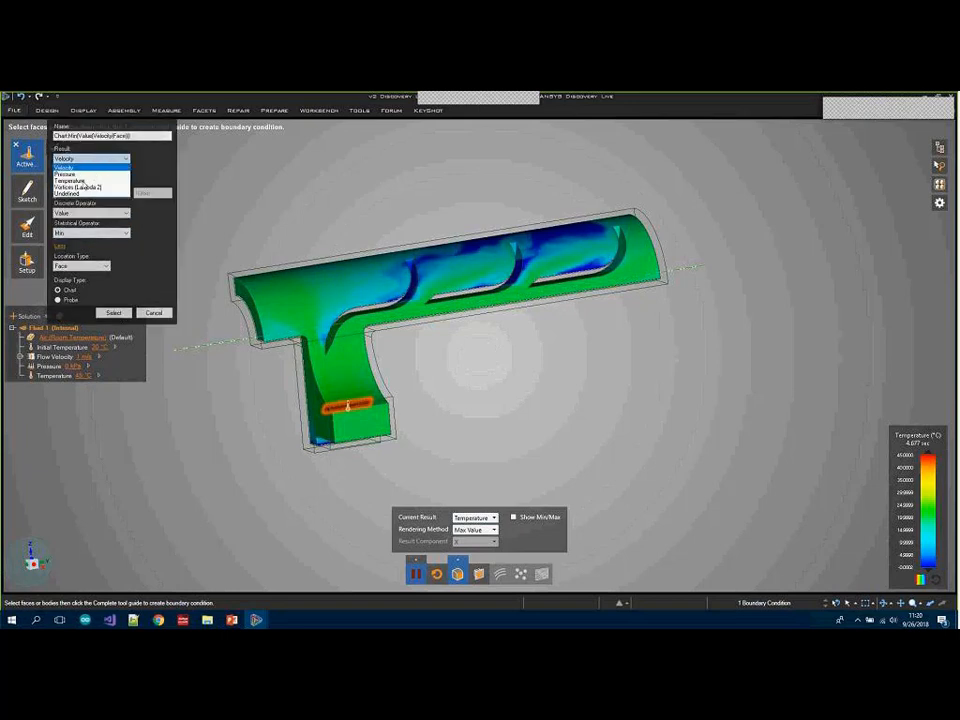
left_click(69, 180)
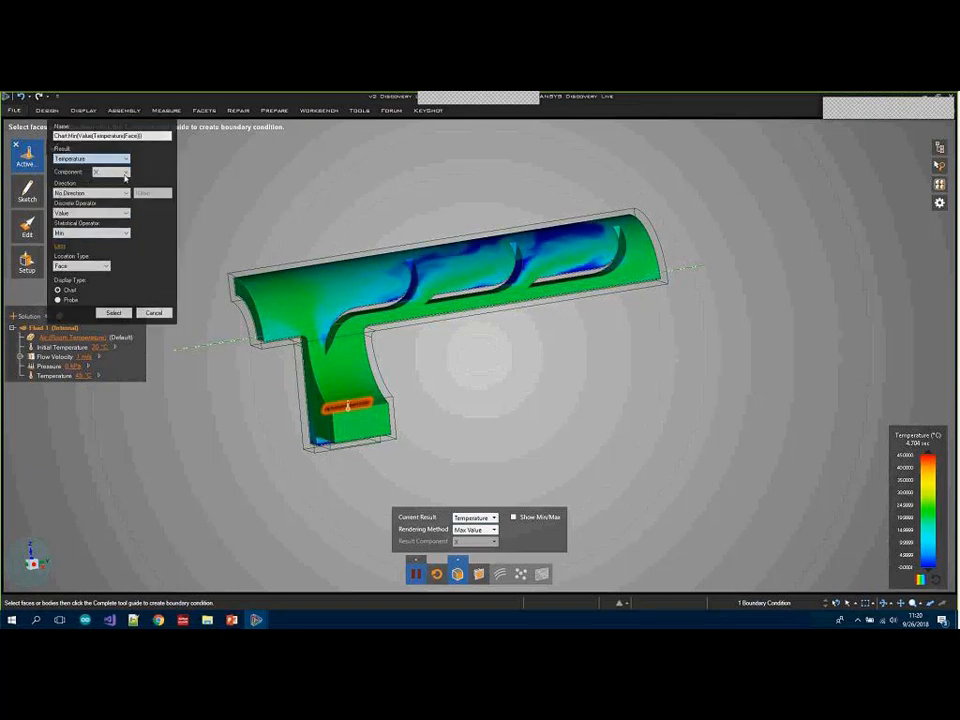
Set the temperature calculation's component to SUM and its statistical operator to Mean
left_click(112, 172)
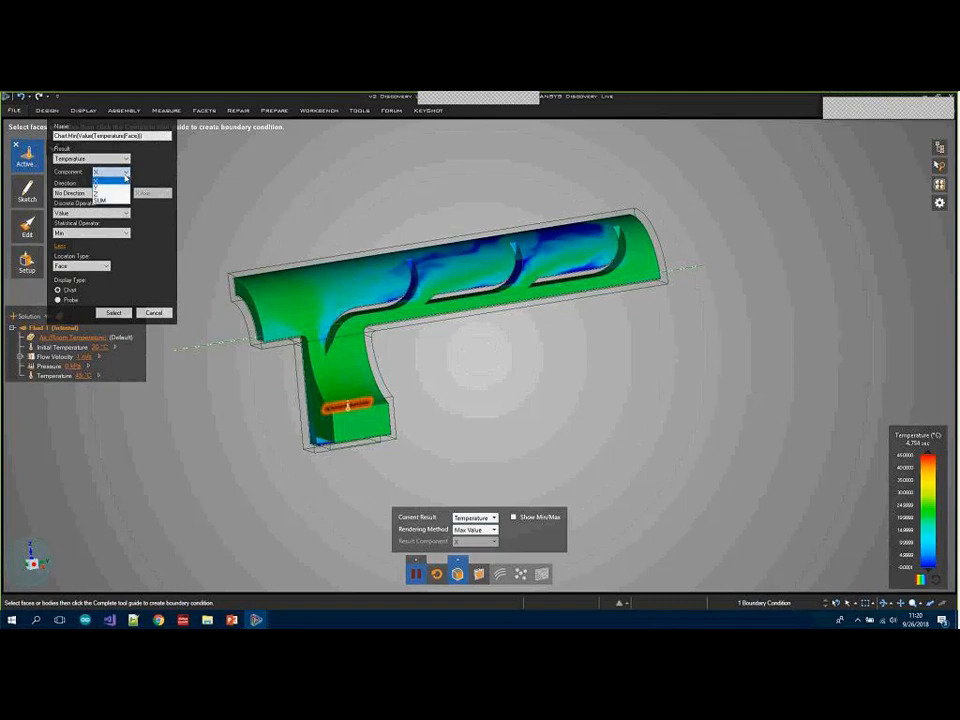
left_click(99, 200)
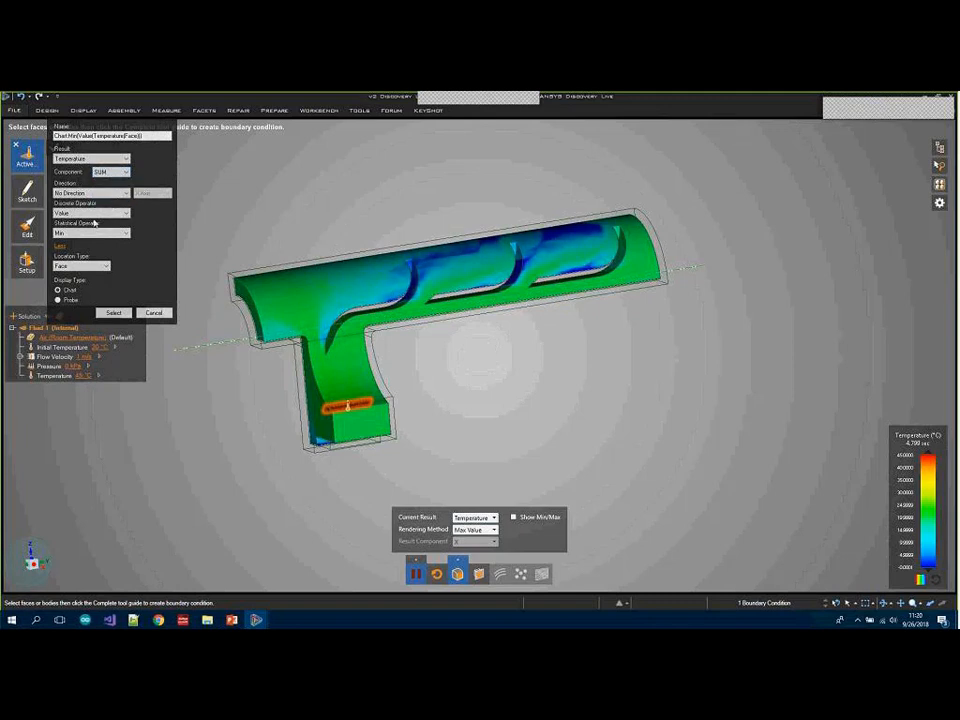
left_click(94, 215)
left_click(94, 221)
left_click(90, 233)
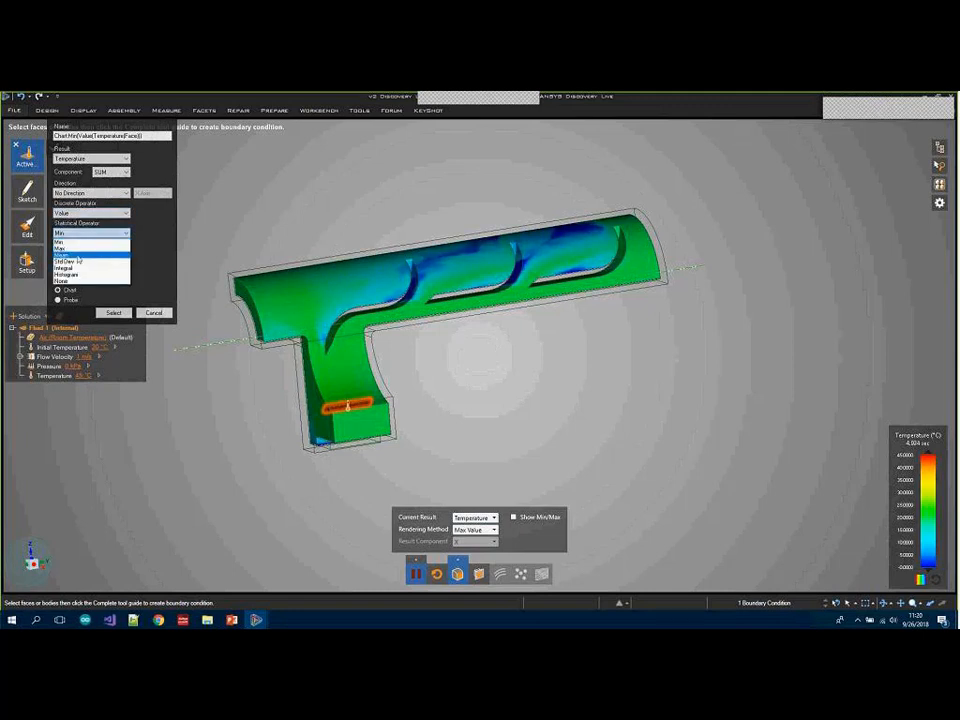
left_click(77, 256)
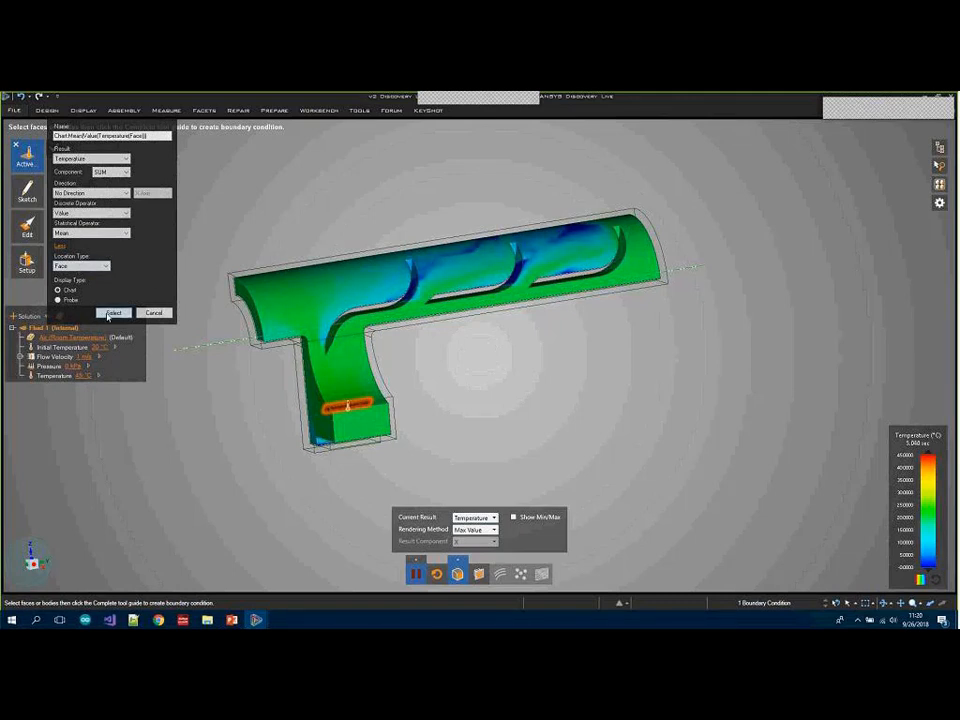
Include the Volume component and create the mean temperature chart on the long, narrow flat face of the duct's finned arm
left_click(108, 317)
middle_click_drag(225, 253, 384, 257)
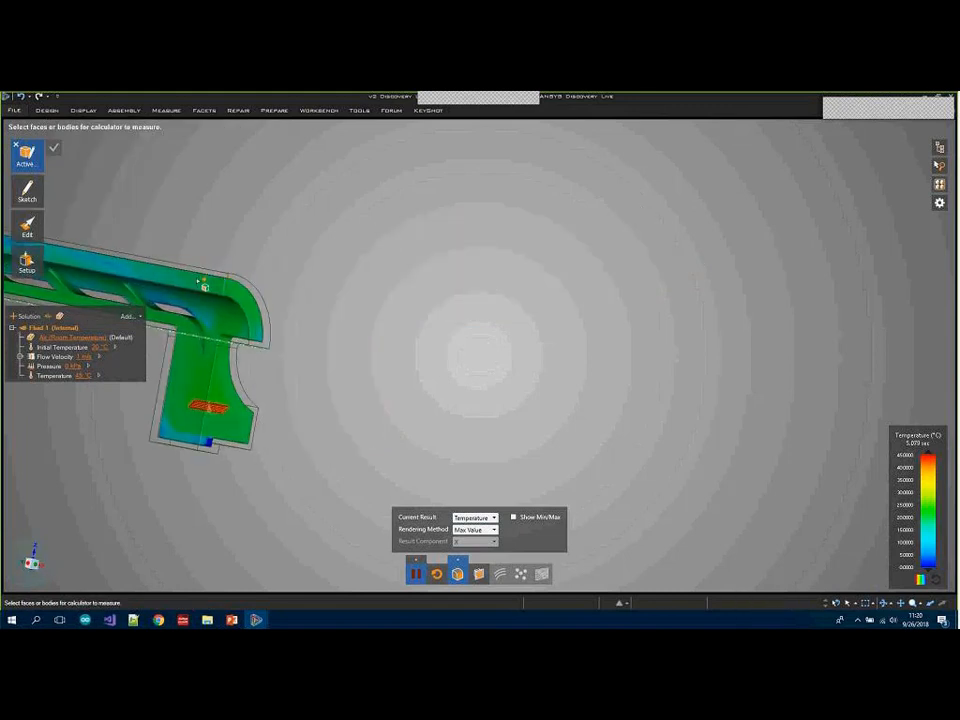
middle_click_drag(203, 284, 428, 300)
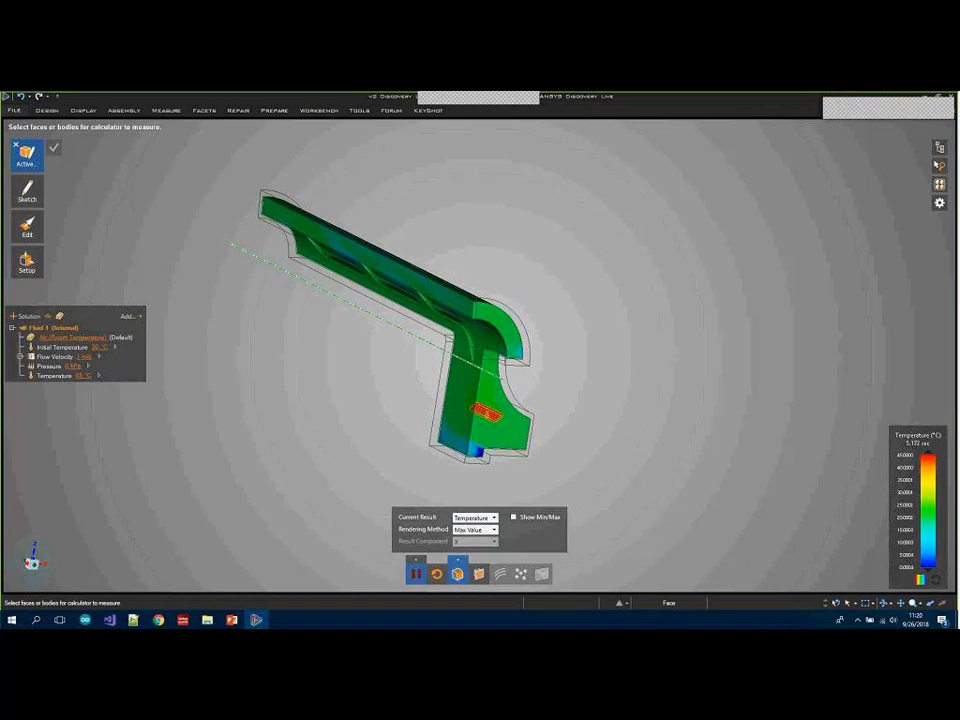
mouse_move(937, 150)
left_click(826, 206)
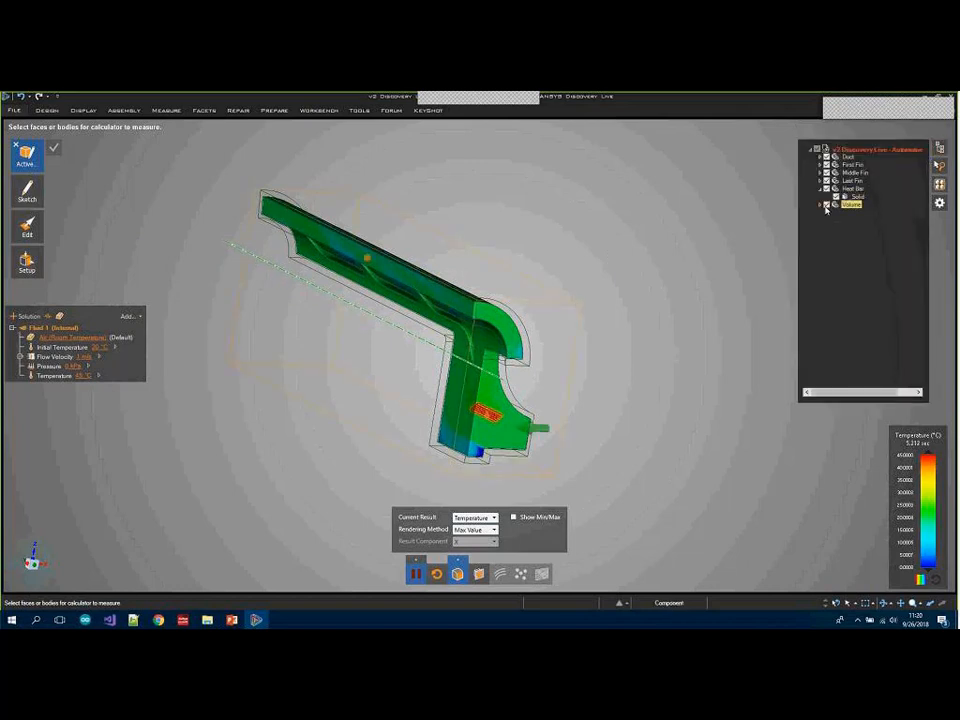
left_click(406, 274)
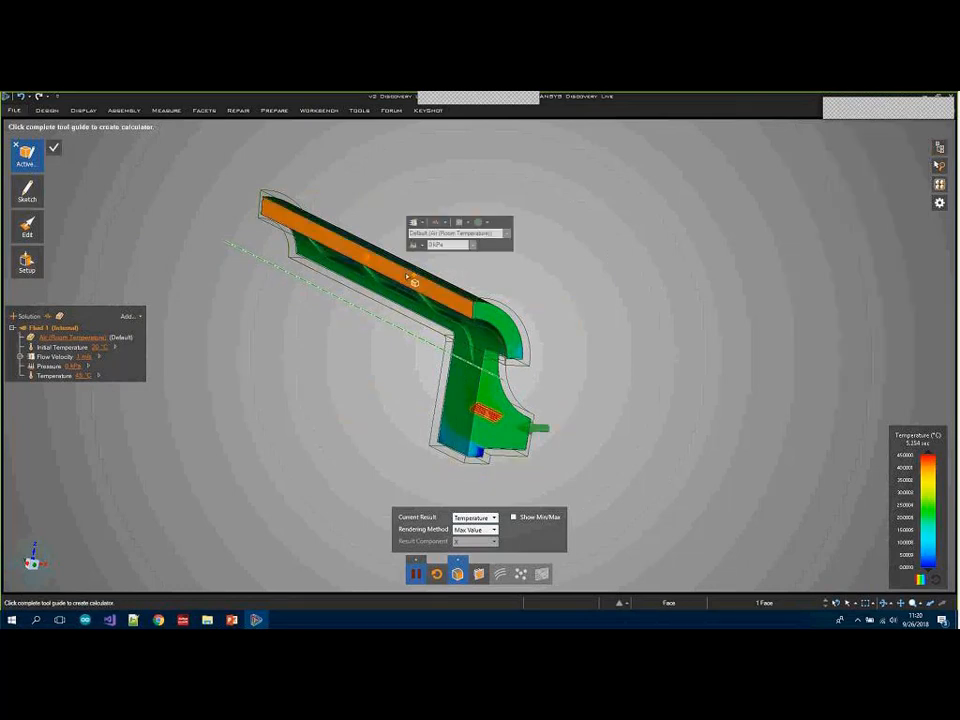
left_click(54, 147)
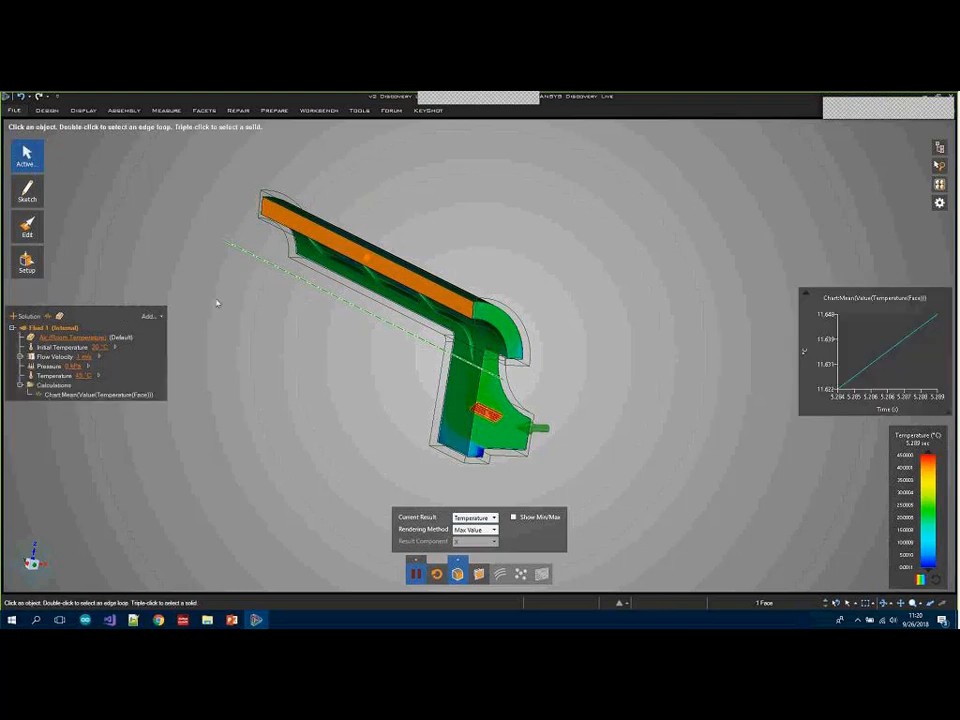
Move the mean temperature chart beside the duct, collapse it to its numeric value and inspect the temperature distribution around the fins
left_click_drag(812, 299, 606, 252)
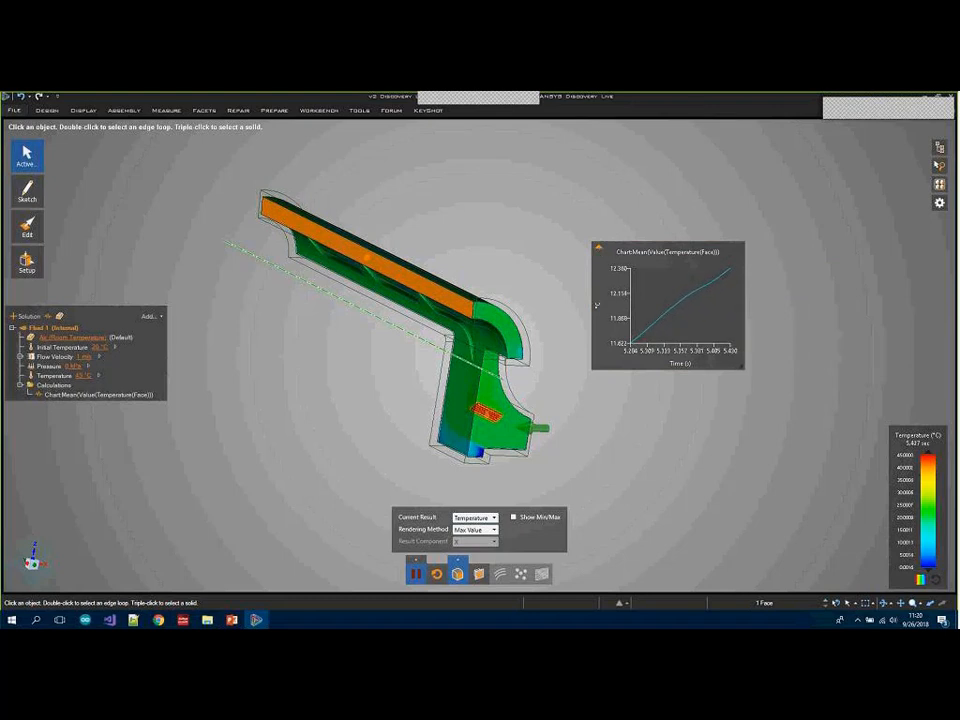
left_click(598, 247)
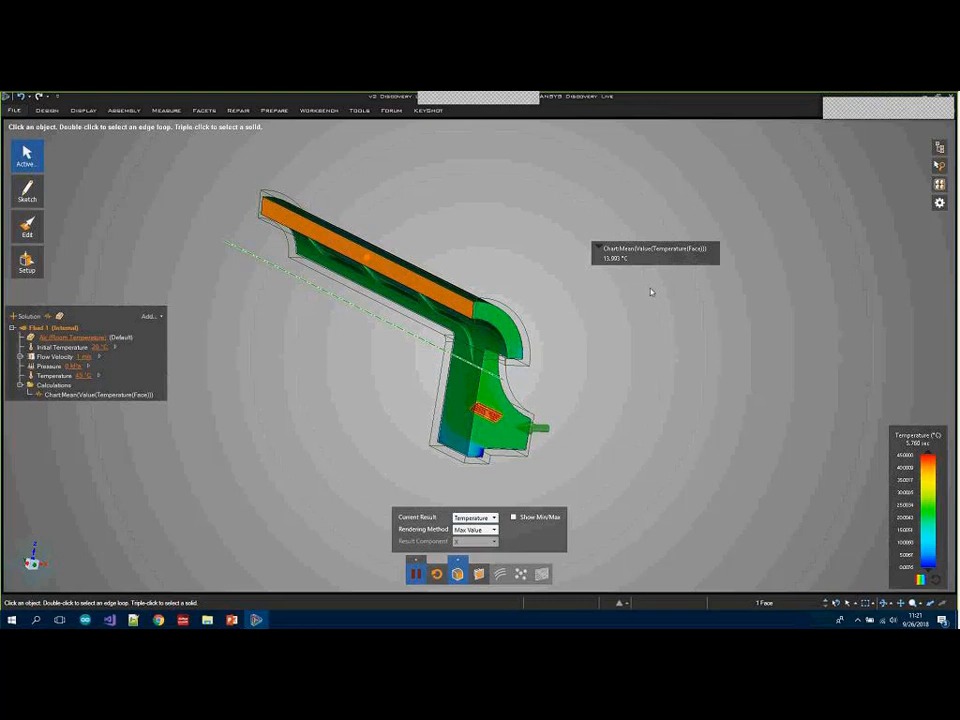
middle_click_drag(677, 336, 435, 326)
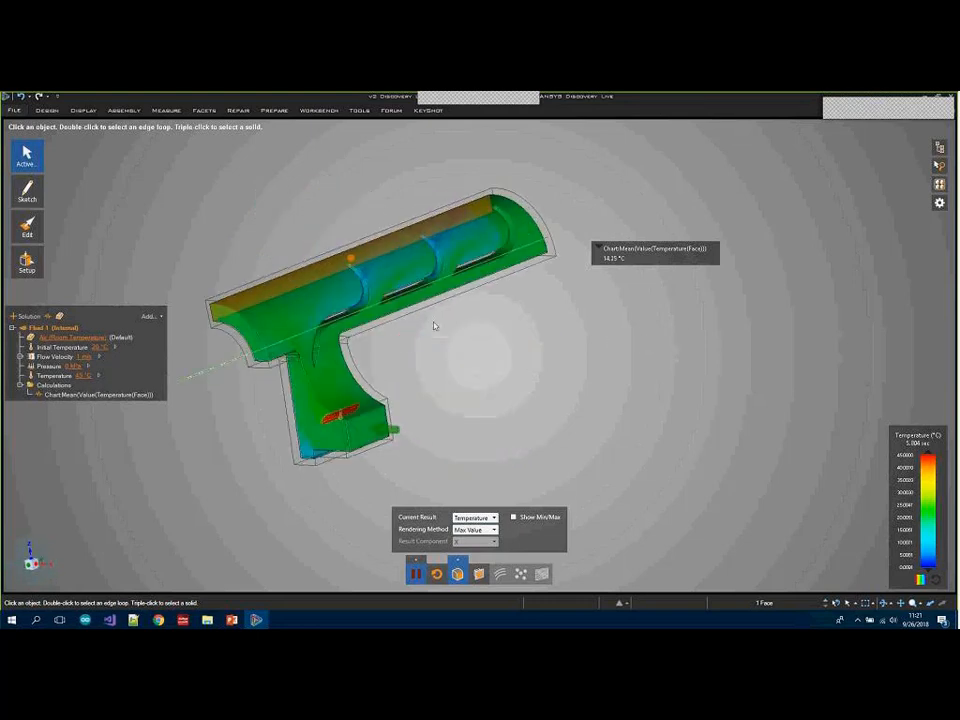
middle_click_drag(496, 403, 471, 403)
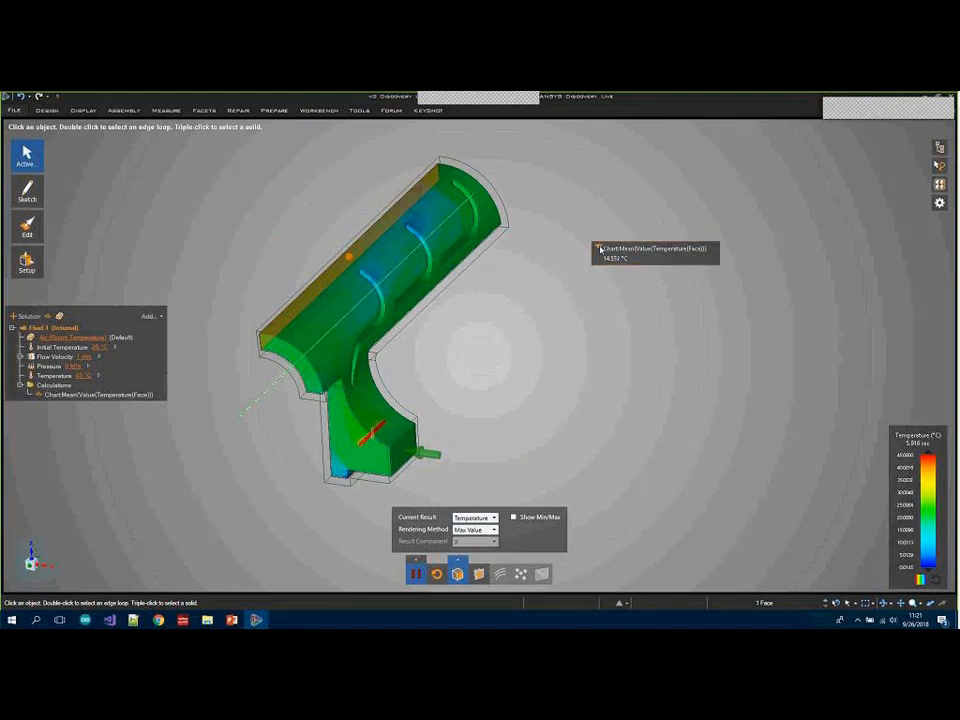
left_click(598, 250)
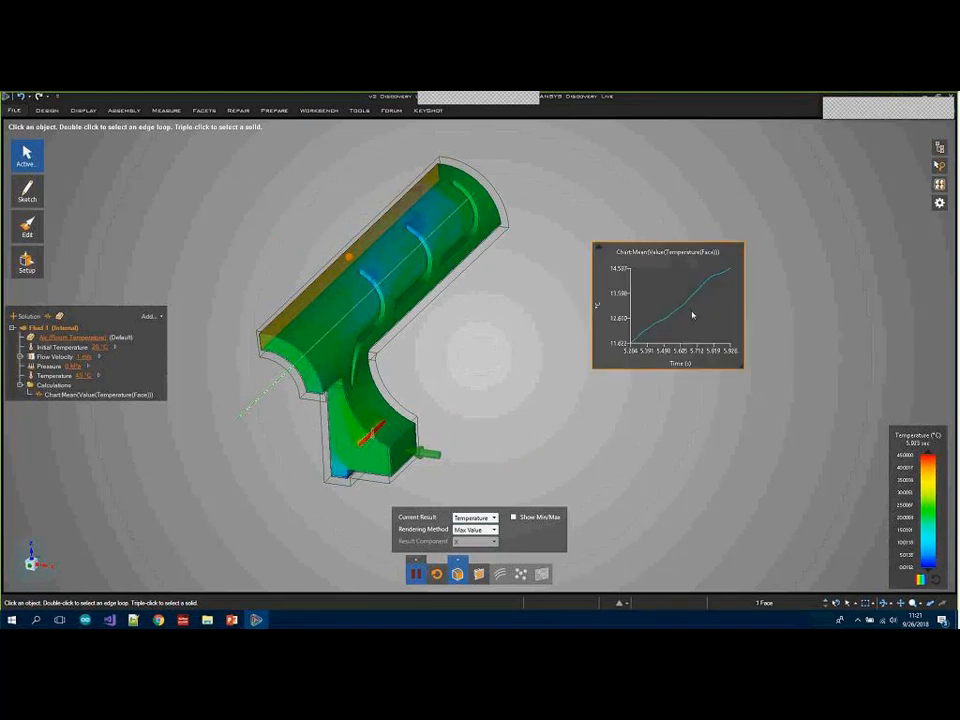
left_click(599, 248)
middle_click_drag(464, 361, 492, 240)
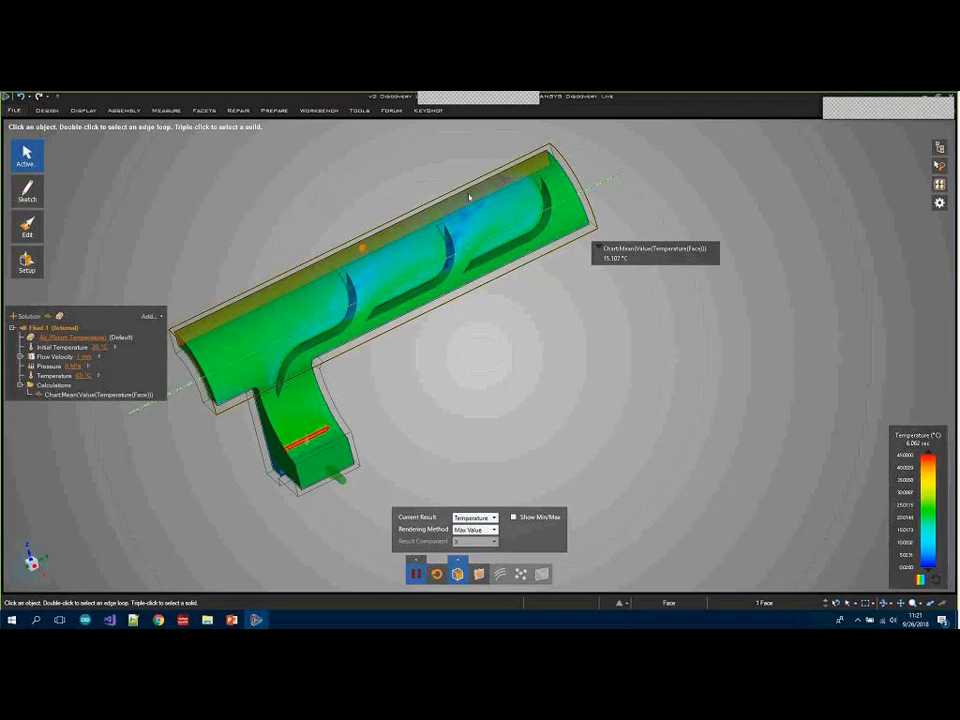
middle_click_drag(486, 366, 533, 383)
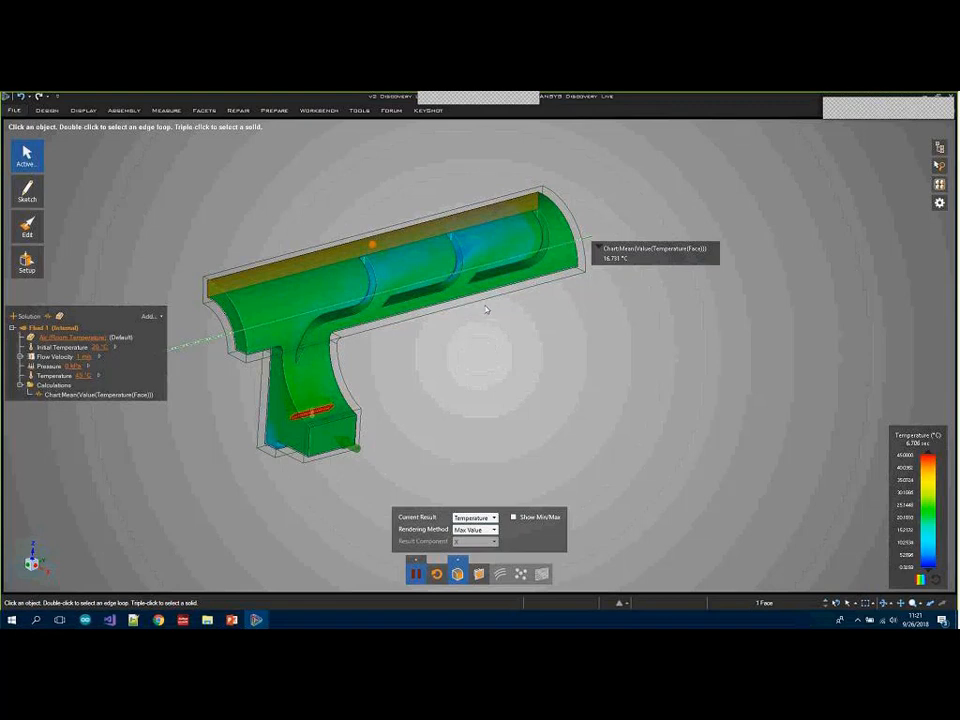
Close the HVAC simulation without saving its changes and open the recent document F1Car Demo.scdoc
left_click(14, 110)
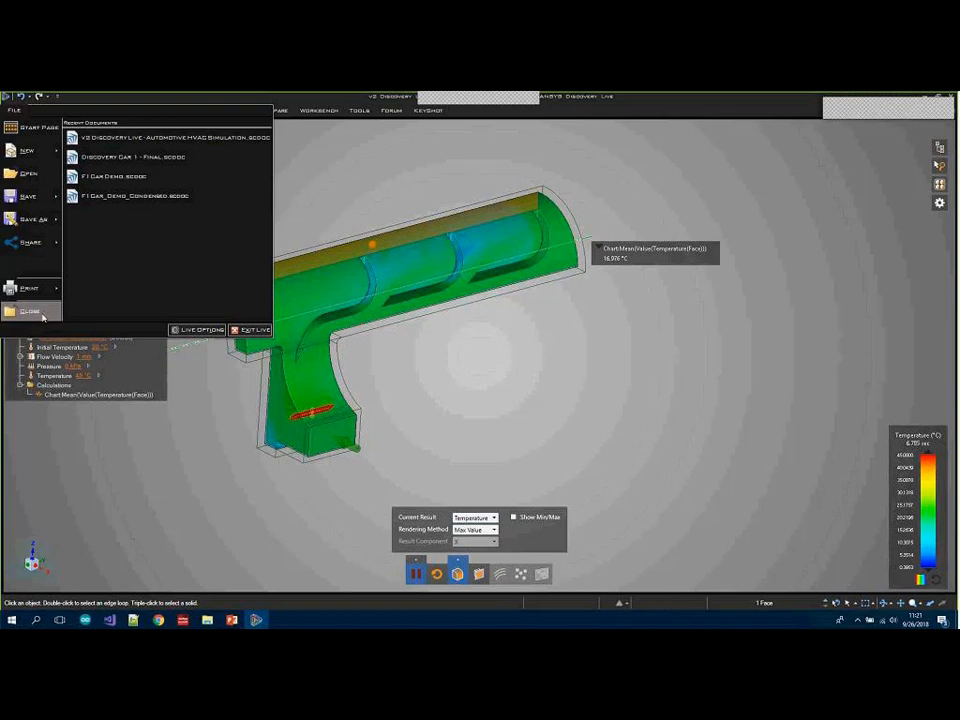
left_click(42, 316)
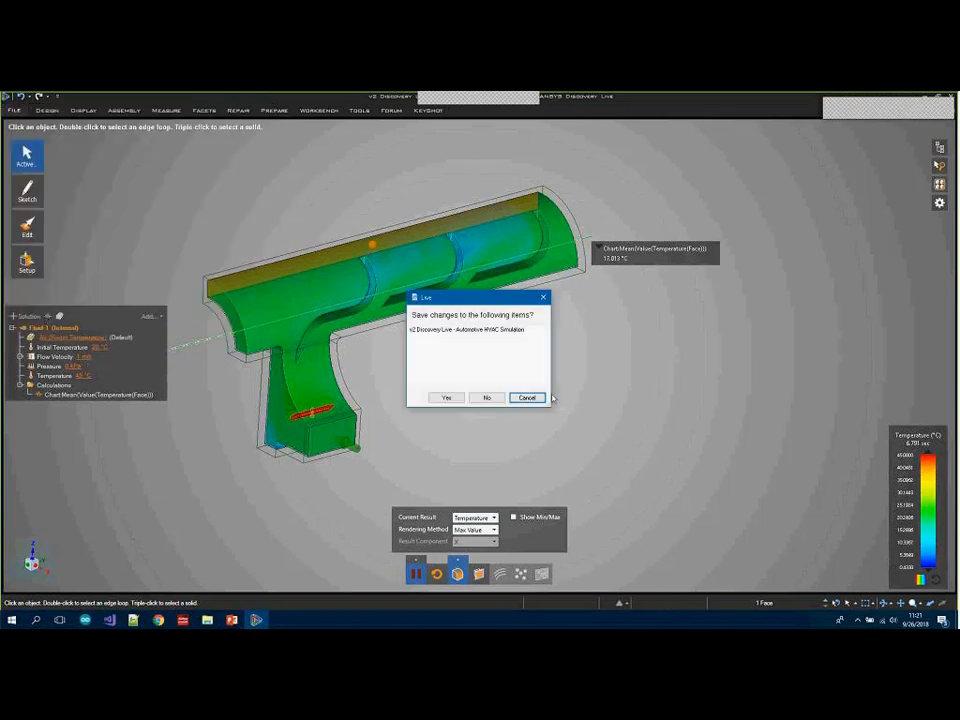
left_click(493, 398)
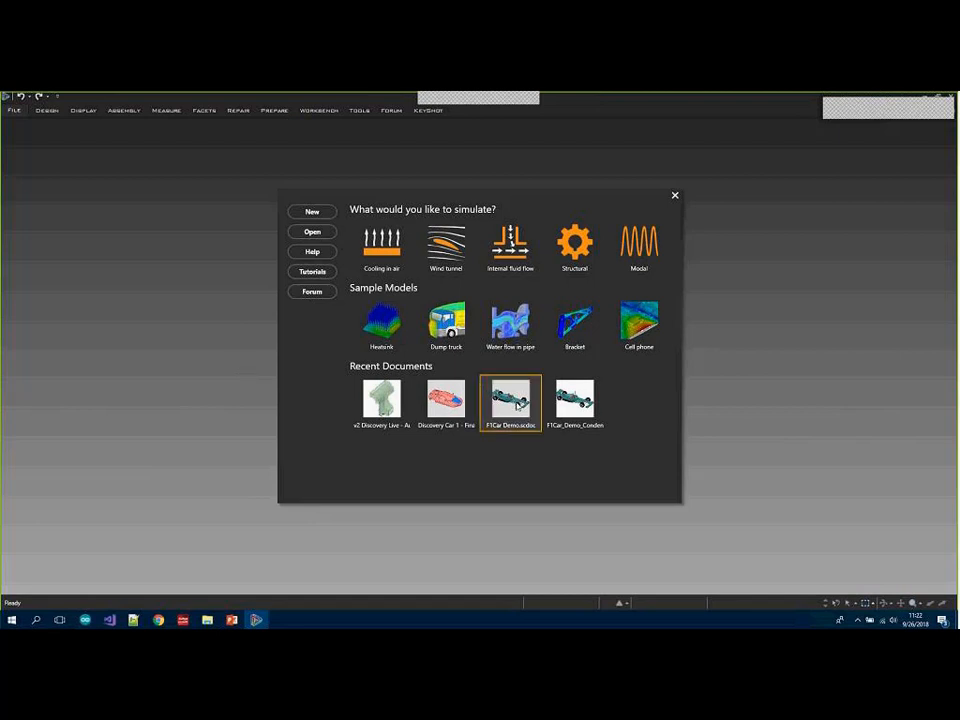
left_click(518, 404)
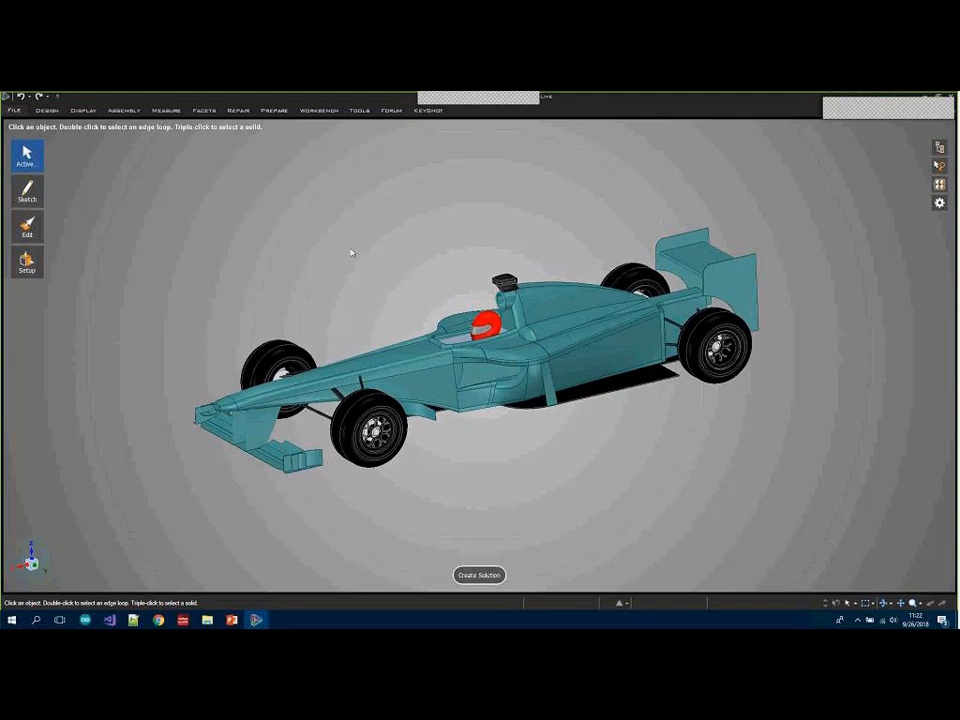
mouse_move(369, 246)
middle_mouse_down()
mouse_move(319, 259)
mouse_move(363, 258)
middle_mouse_up()
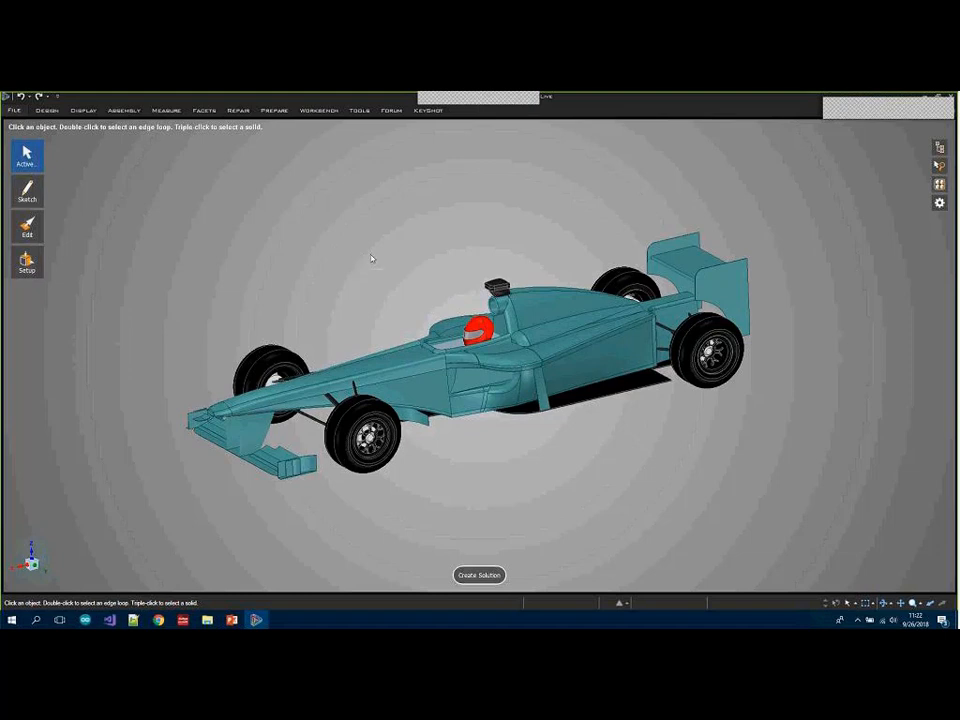
Create a fluid flow solution using Air (Room Temperature), with a fluid volume for external flow around the car
left_click(494, 575)
left_click(468, 505)
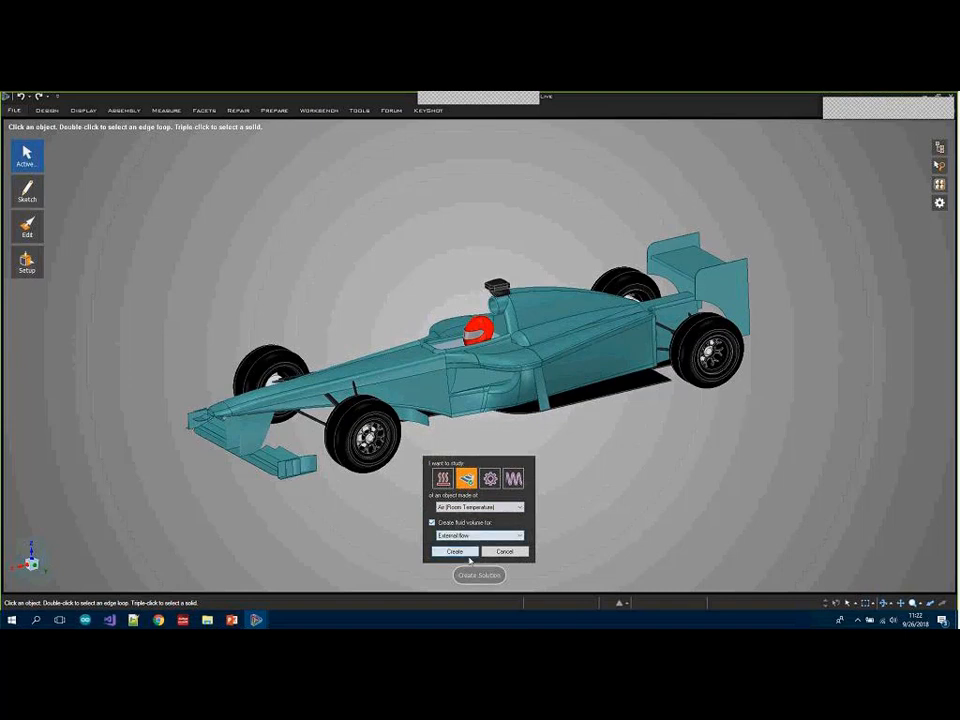
left_click(455, 552)
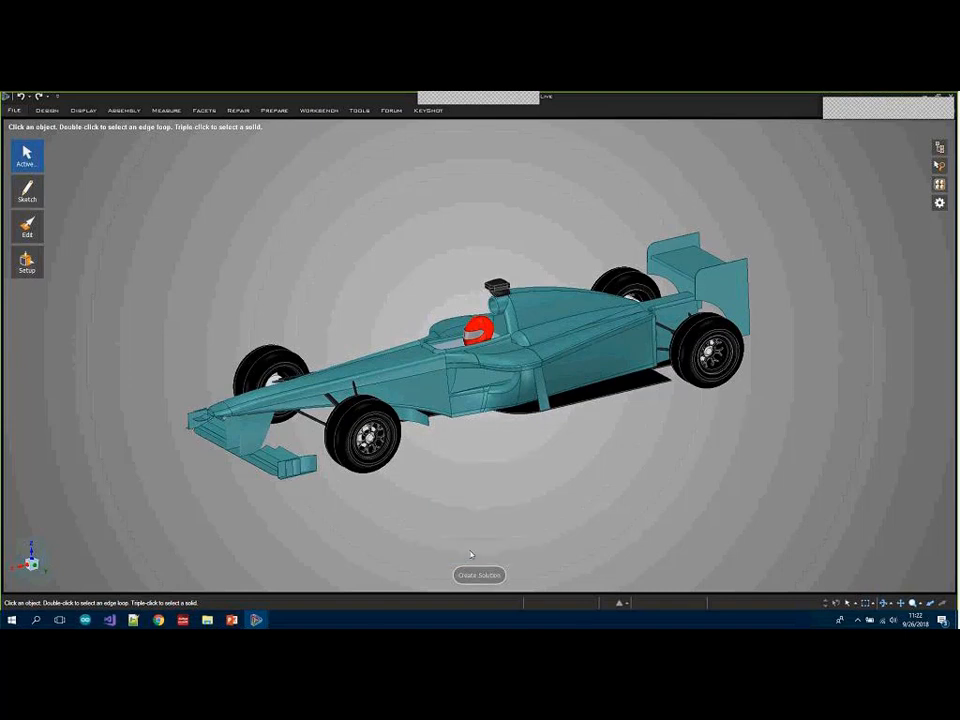
Set the enclosure's inlet direction to blow onto the car's nose and use the plane beneath the car as ground
middle_click_drag(453, 474, 441, 388, "shift")
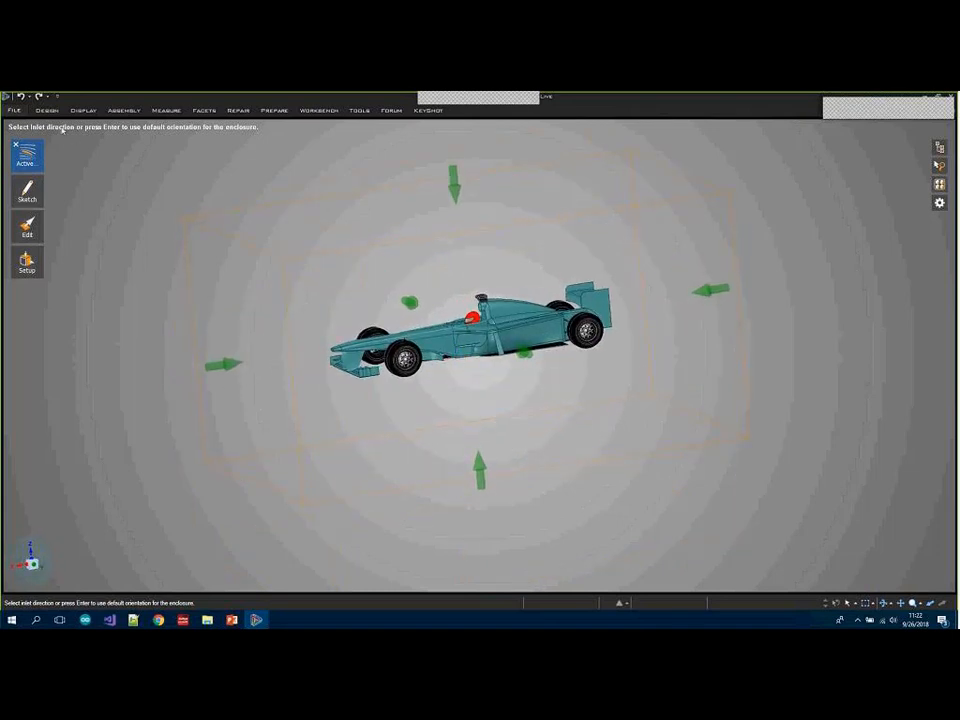
left_click(229, 367)
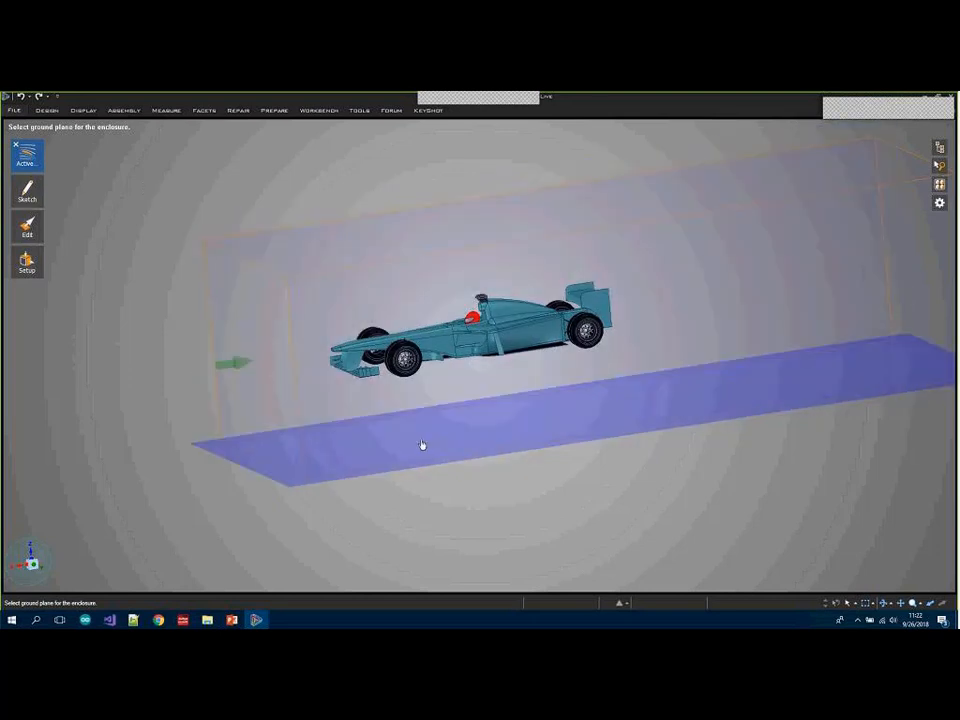
left_click(422, 445)
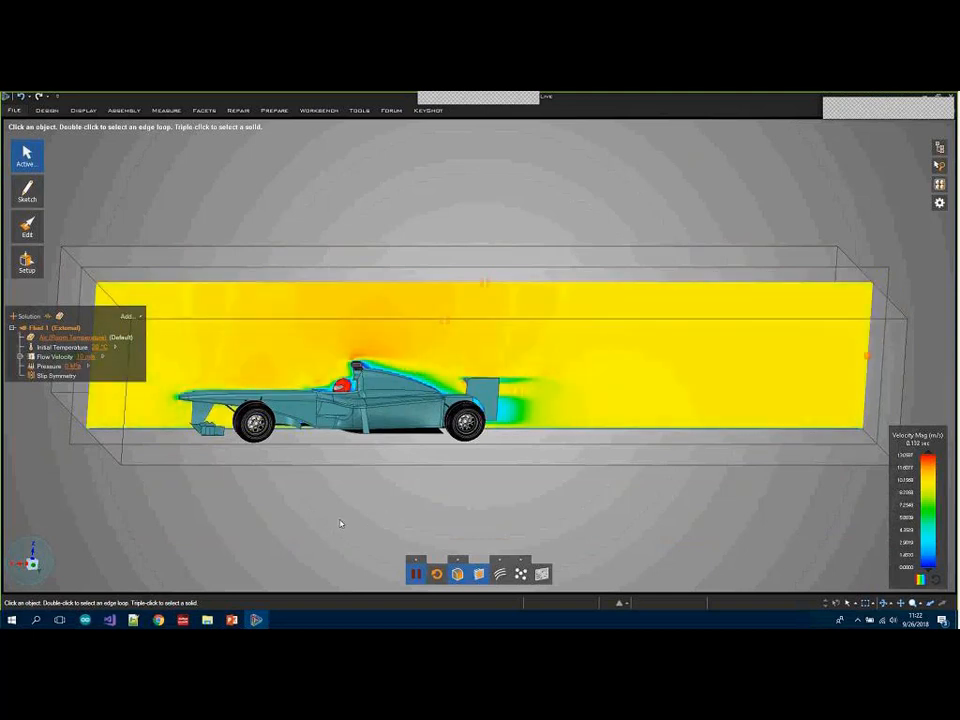
Set the external flow velocity to 75 m/s
scroll(345, 523, "down", 2)
middle_click_drag(345, 523, 458, 485)
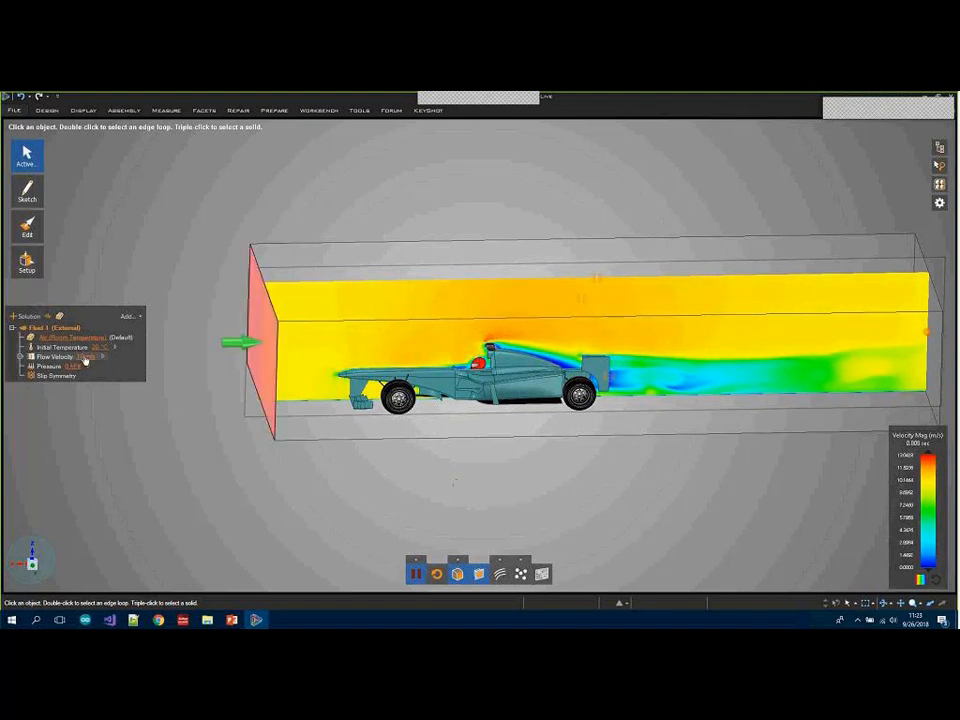
left_click(74, 366)
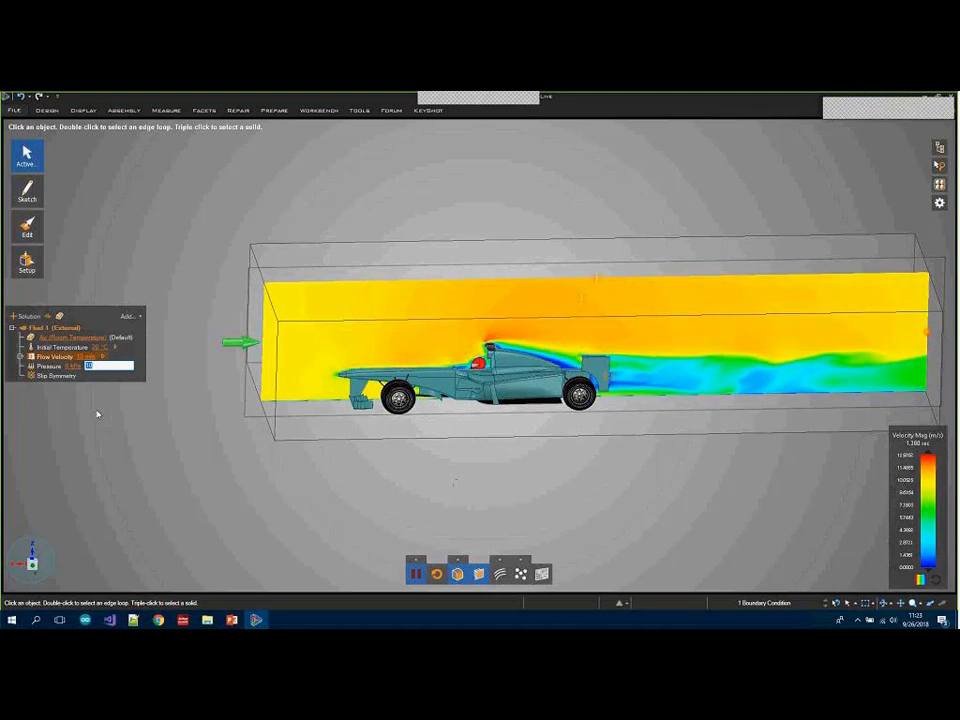
type("75")
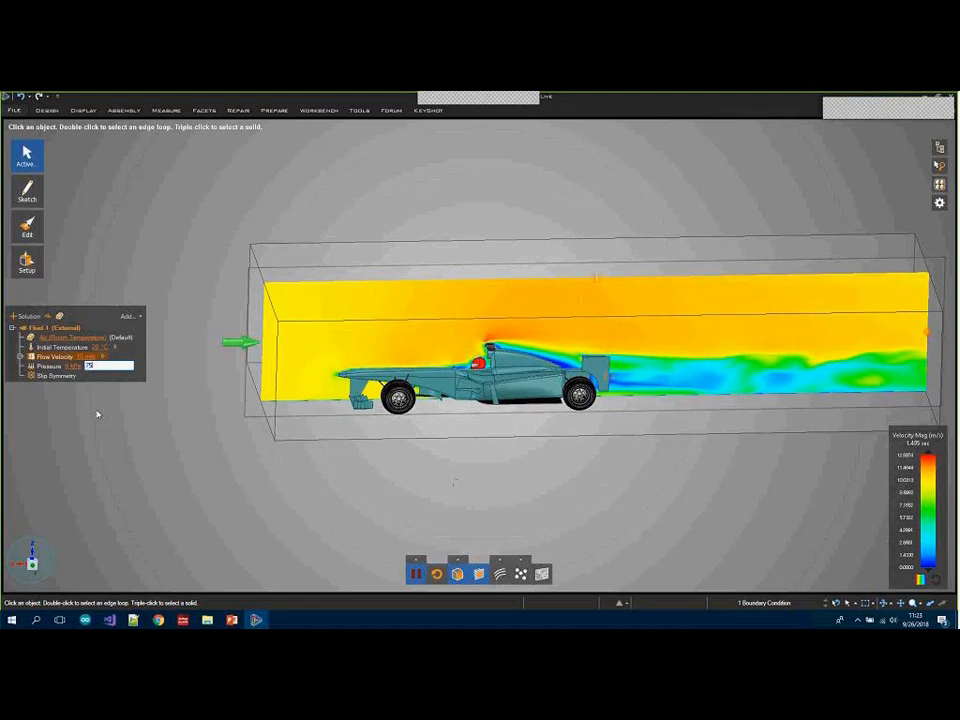
key("Return")
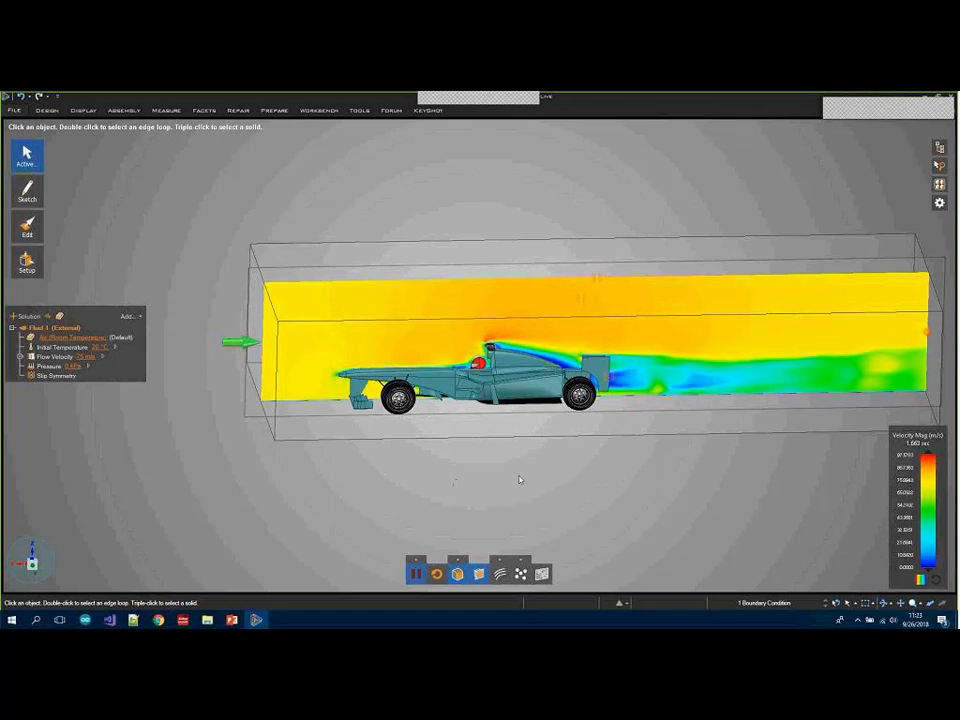
mouse_move(519, 480)
middle_mouse_down()
mouse_move(553, 476)
mouse_move(512, 484)
mouse_move(538, 482)
mouse_move(521, 490)
middle_mouse_up()
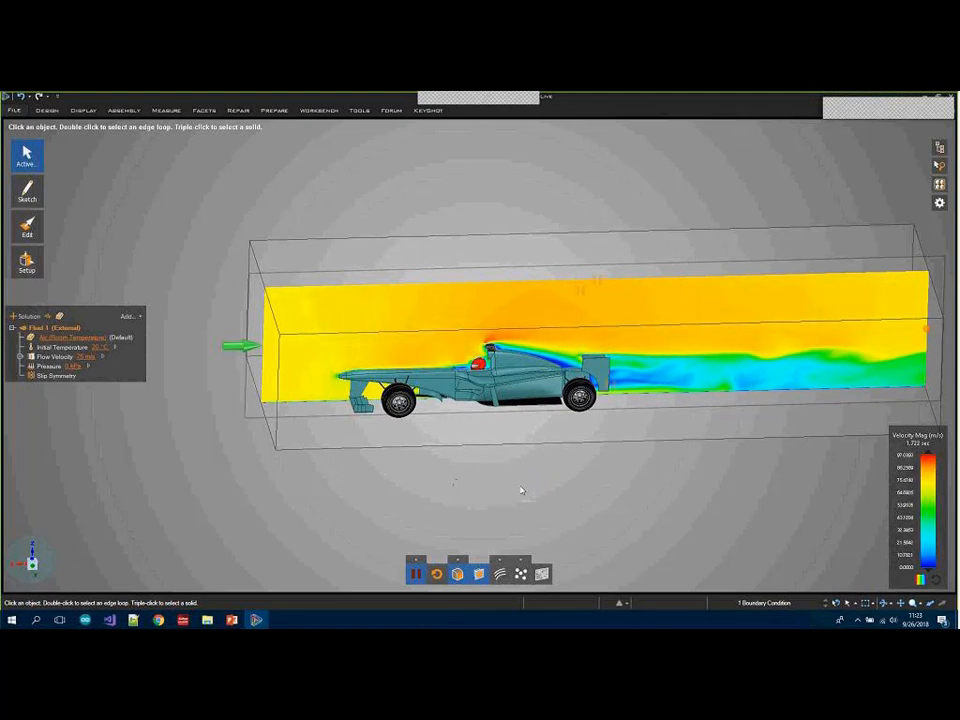
middle_click_drag(524, 489, 483, 475, "shift")
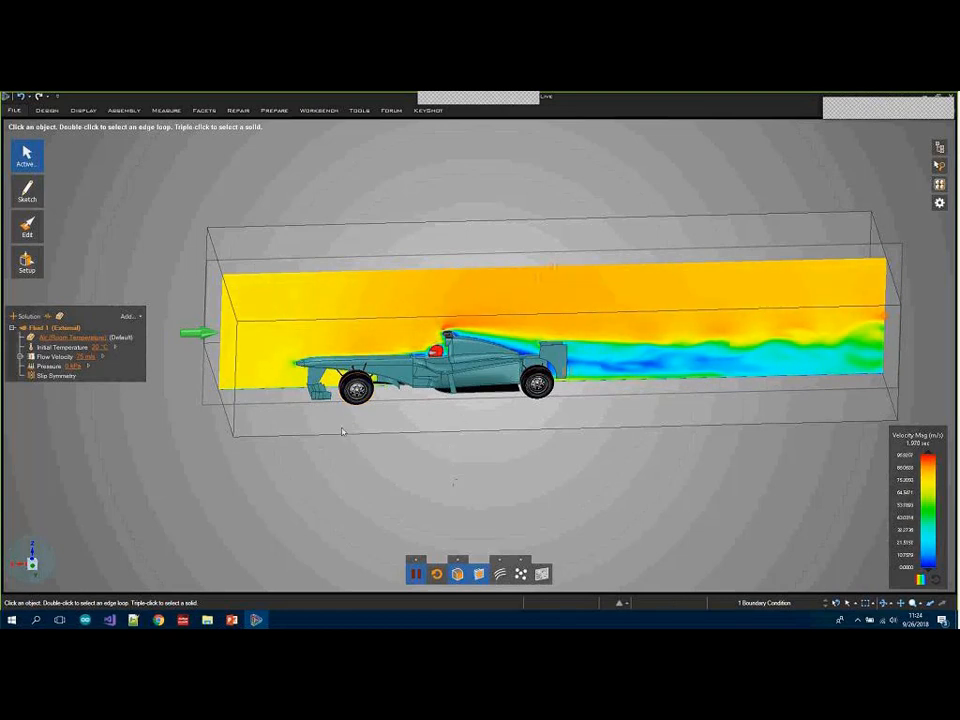
Show the solver's speed and fidelity options and examine the front wing's thin edges and faces up close
left_click(416, 561)
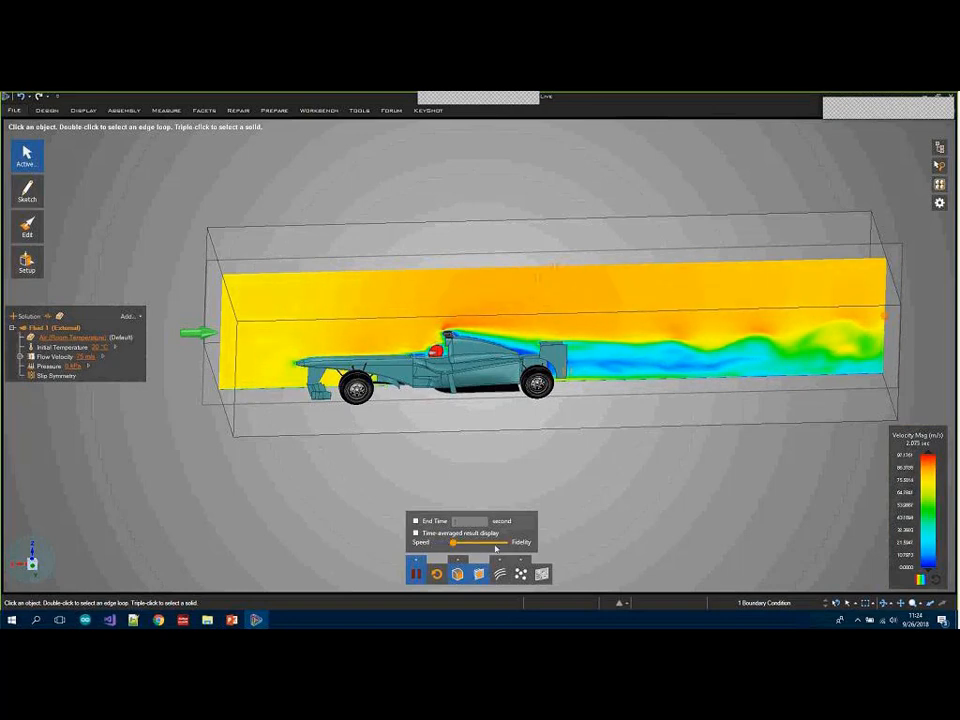
scroll(288, 403, "up", 6)
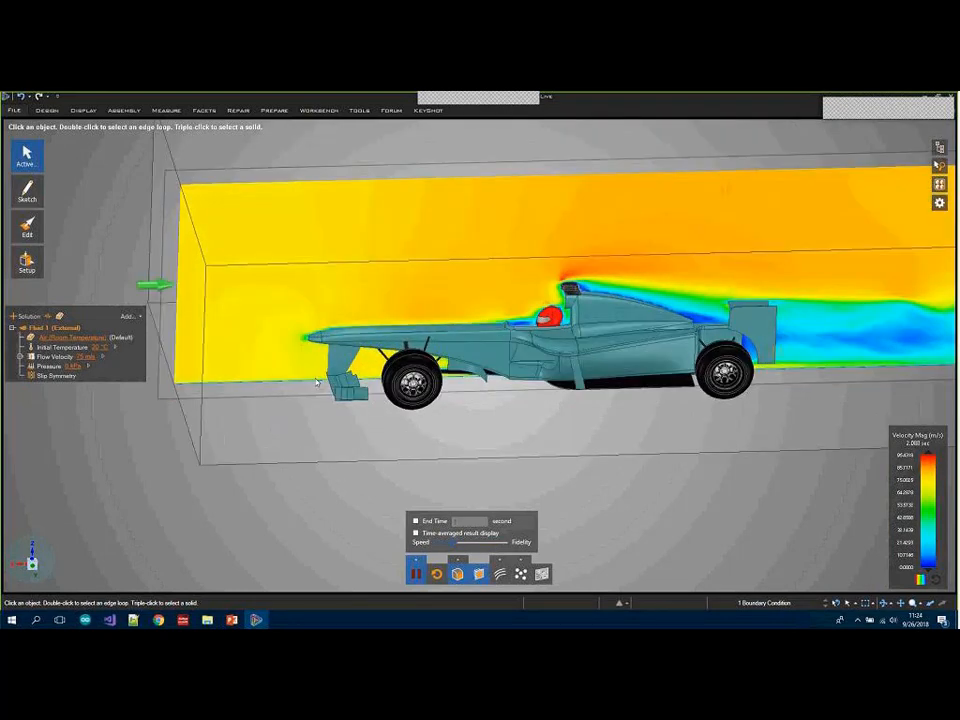
middle_click_drag(332, 376, 352, 378)
scroll(202, 325, "up", 5)
scroll(200, 320, "up", 3)
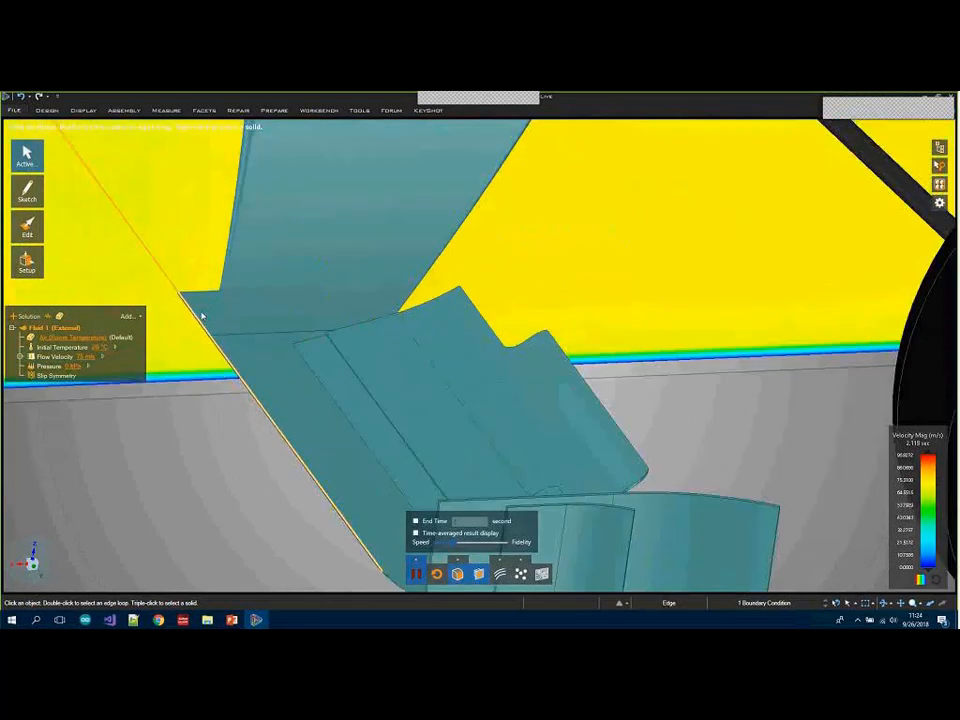
scroll(200, 320, "down", 5)
left_click(200, 318)
scroll(200, 318, "down", 8)
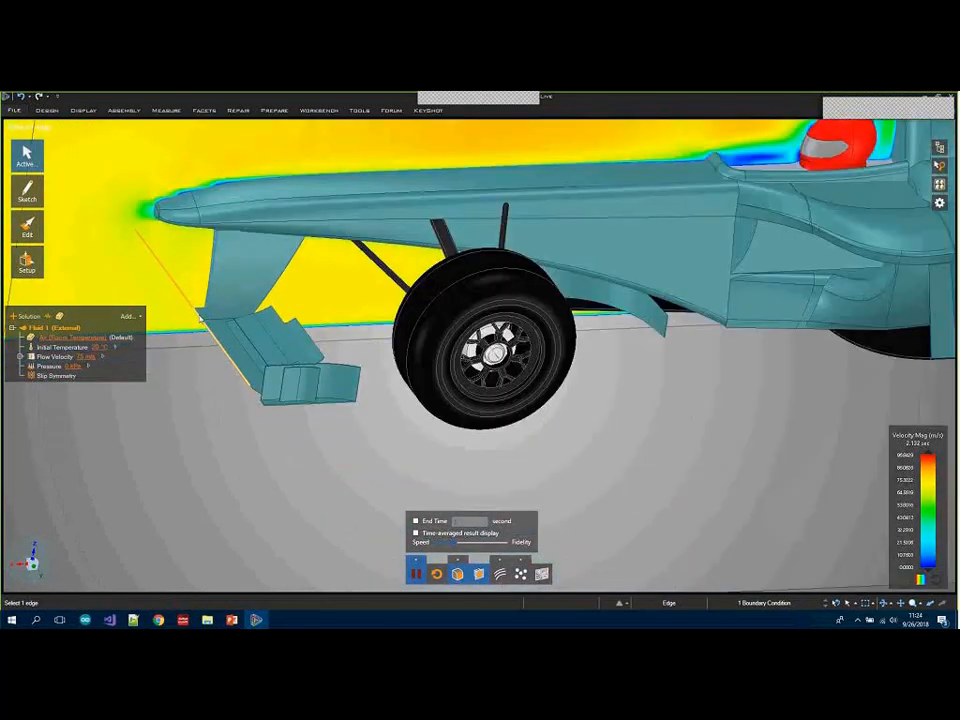
scroll(190, 298, "up", 8)
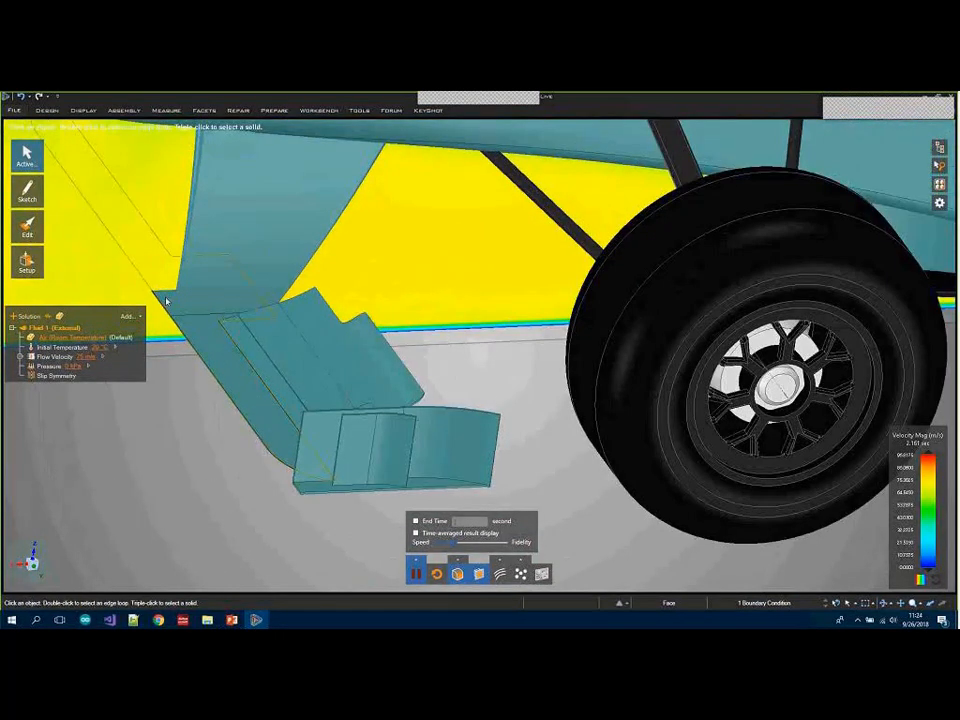
left_click(167, 302)
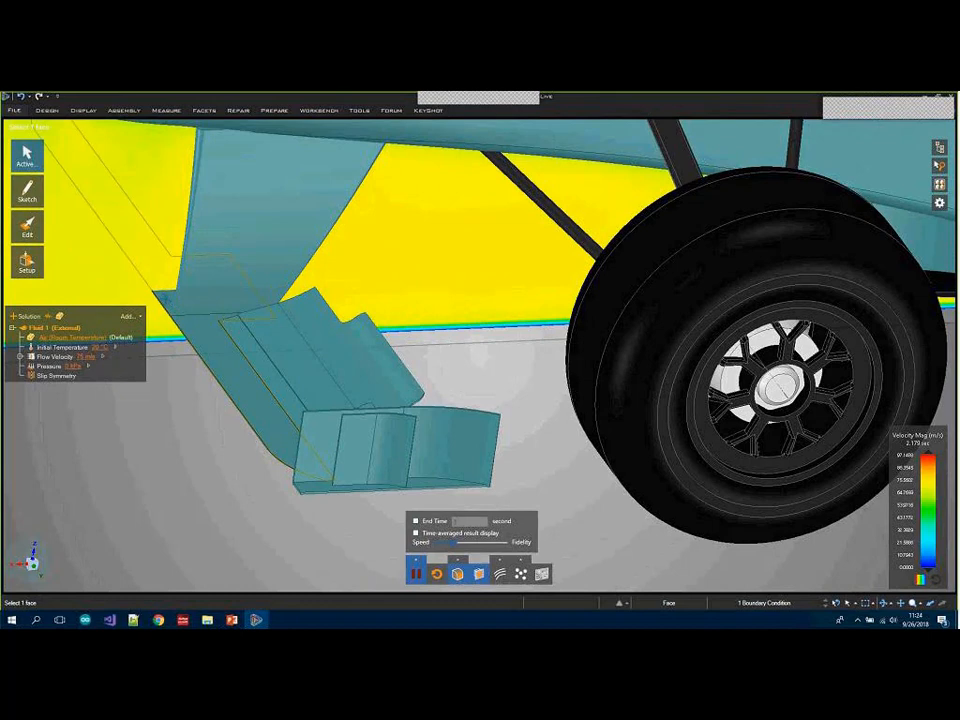
mouse_move(193, 330)
middle_mouse_down()
mouse_move(170, 325)
mouse_move(185, 324)
middle_mouse_up()
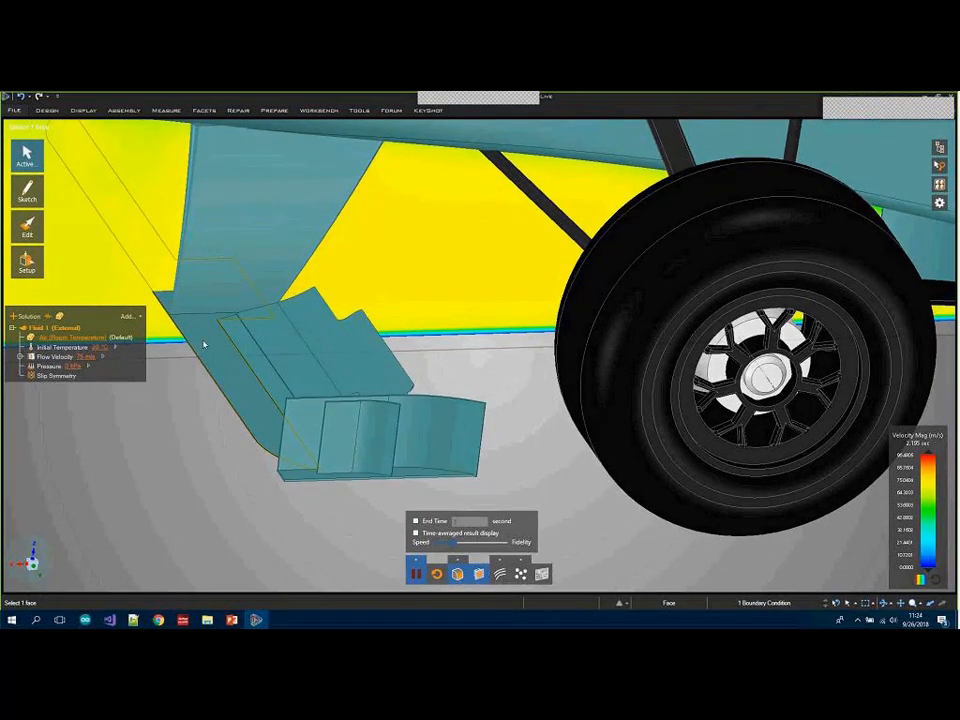
scroll(203, 345, "down", 5)
scroll(201, 344, "down", 5)
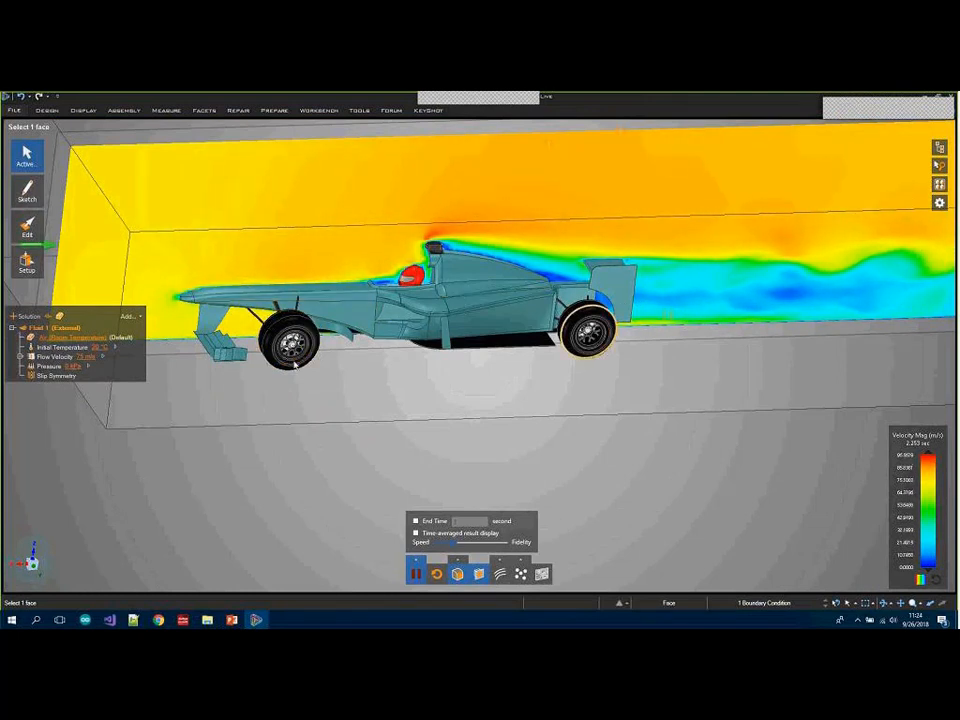
Compare the size of the front wing's leading edge with the whole car, considering the Speed–Fidelity setting
scroll(196, 334, "up", 4)
scroll(196, 334, "up", 5)
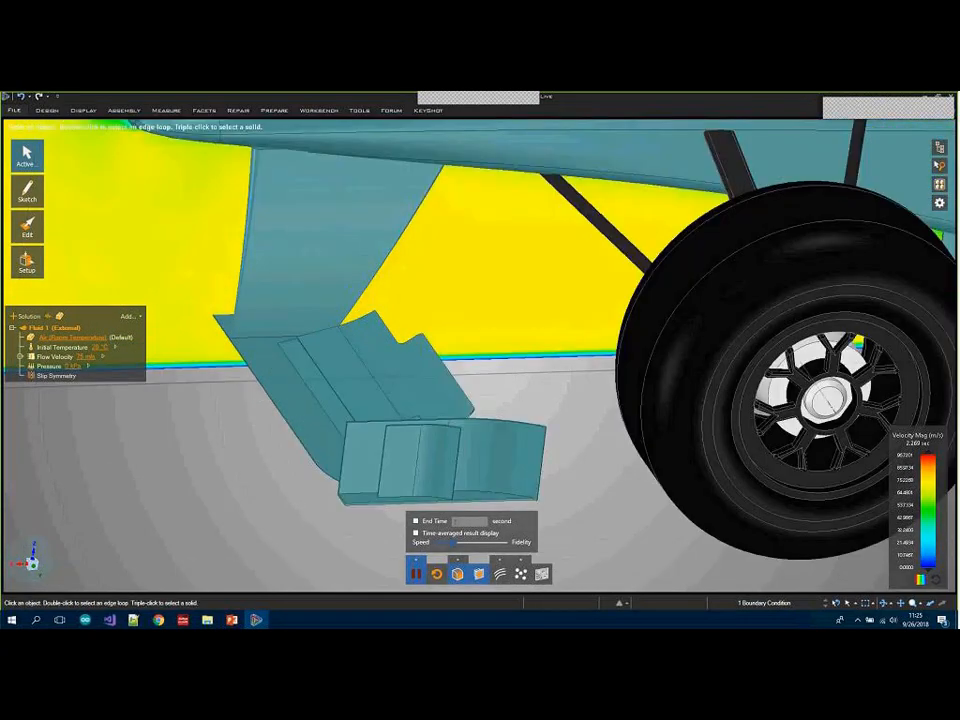
scroll(231, 325, "up", 3)
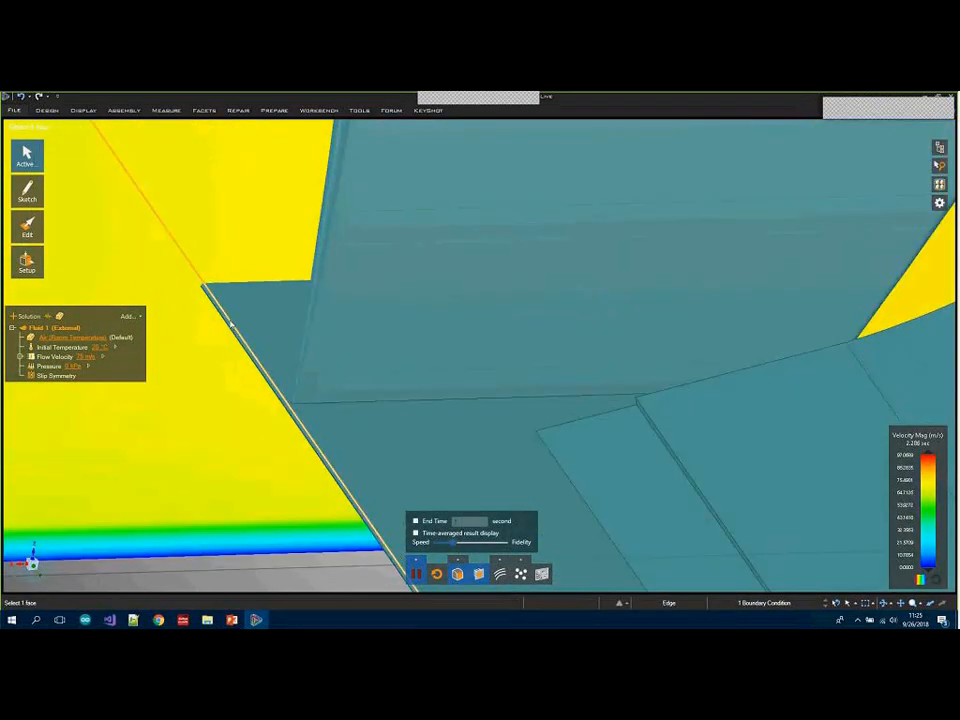
scroll(231, 325, "down", 3)
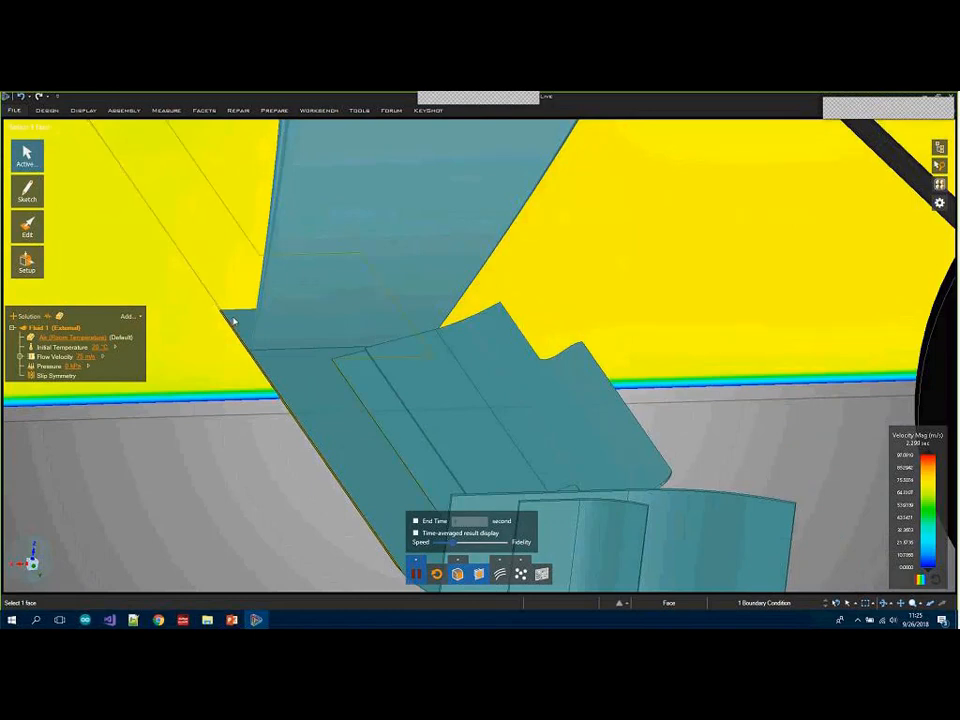
scroll(233, 321, "down", 5)
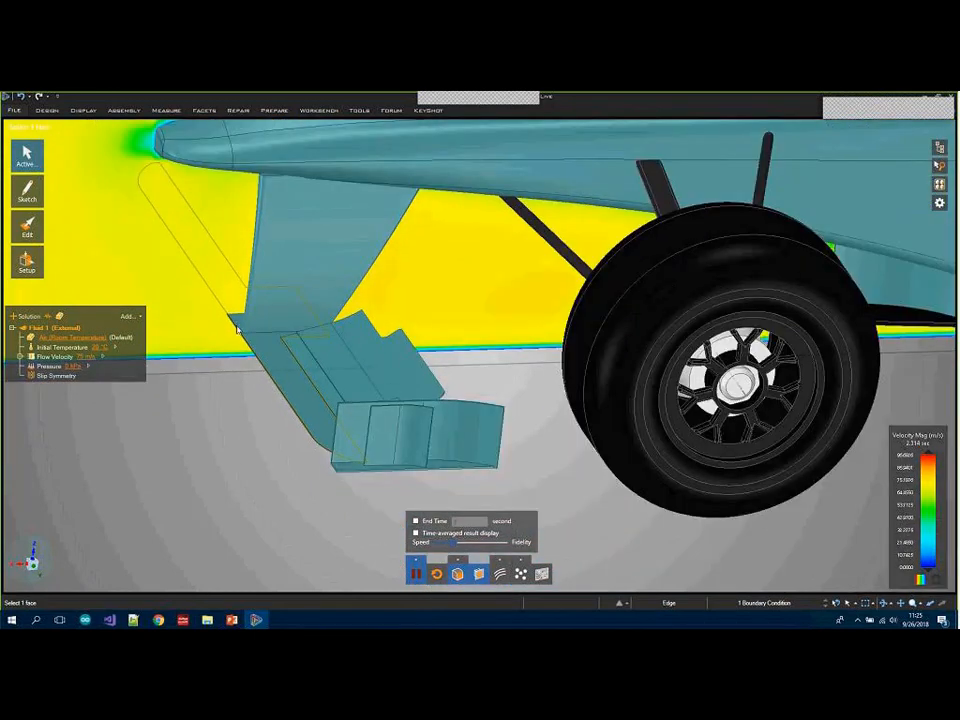
scroll(268, 360, "down", 6)
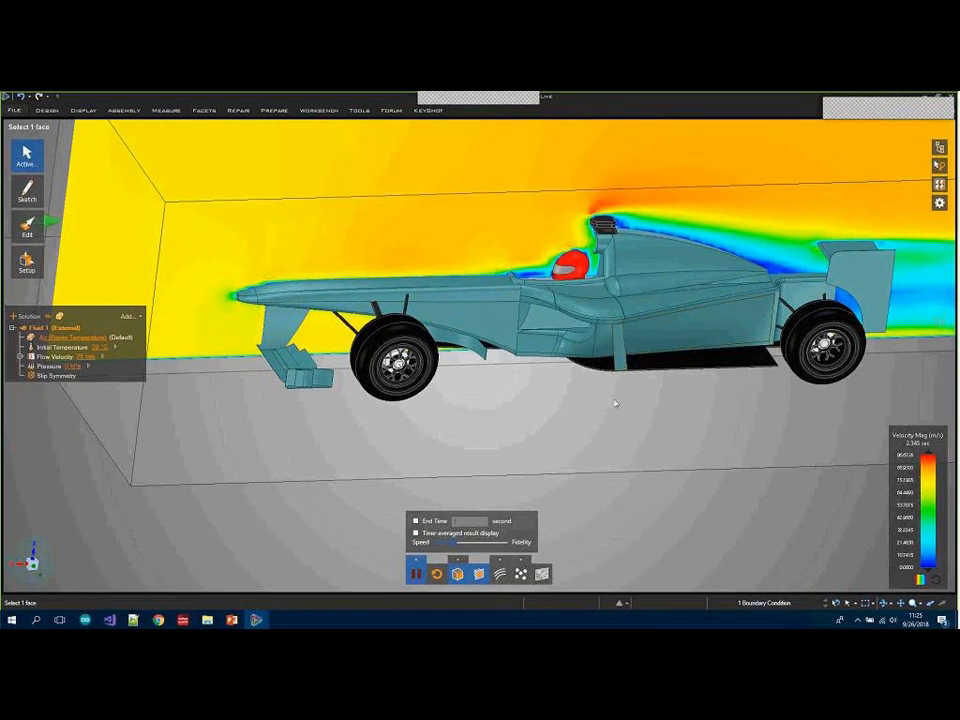
middle_click_drag(615, 399, 590, 398)
scroll(590, 398, "down", 3)
left_click(455, 542)
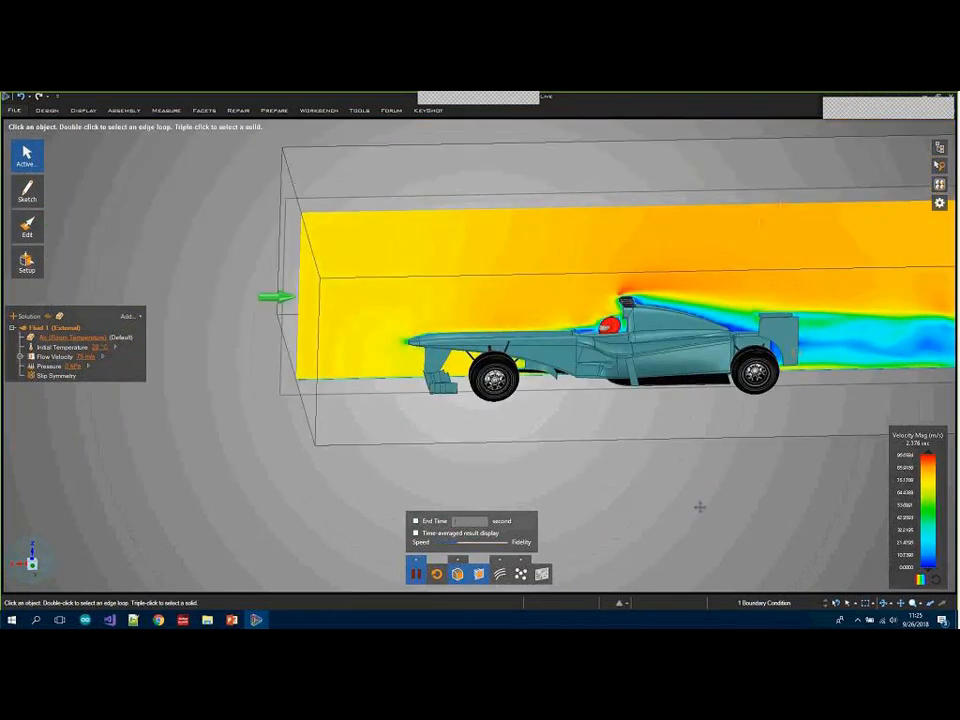
middle_click_drag(699, 508, 585, 499, "shift")
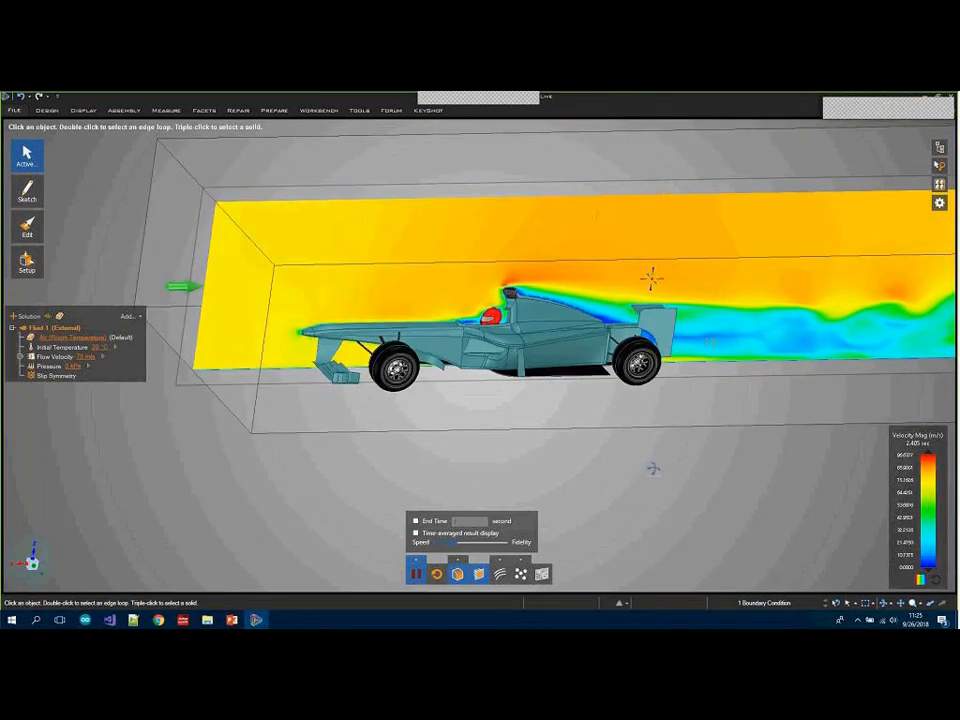
middle_click_drag(651, 464, 700, 468)
Change the velocity result's rendering method to Composite and view the flow volume from the front of the car
left_click(458, 561)
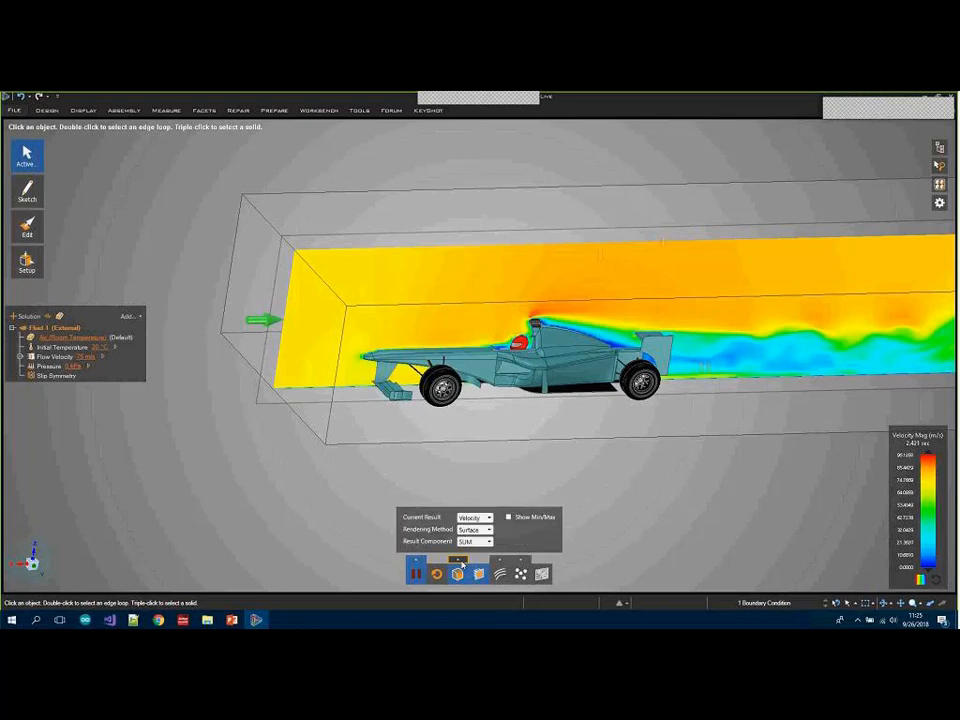
left_click(489, 531)
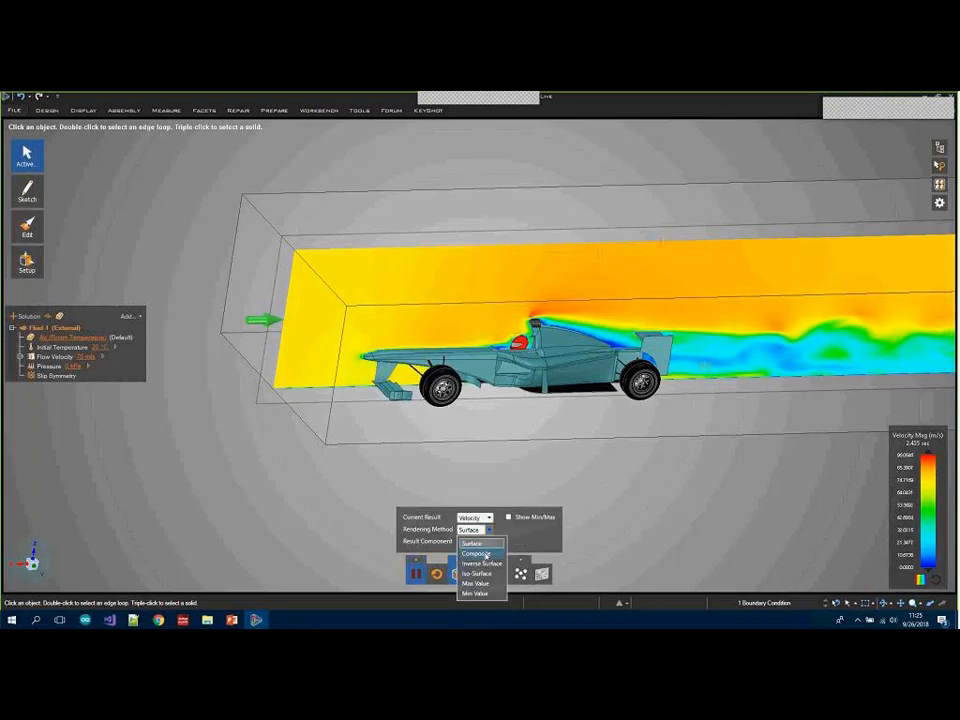
left_click(484, 552)
middle_click_drag(476, 473, 386, 456)
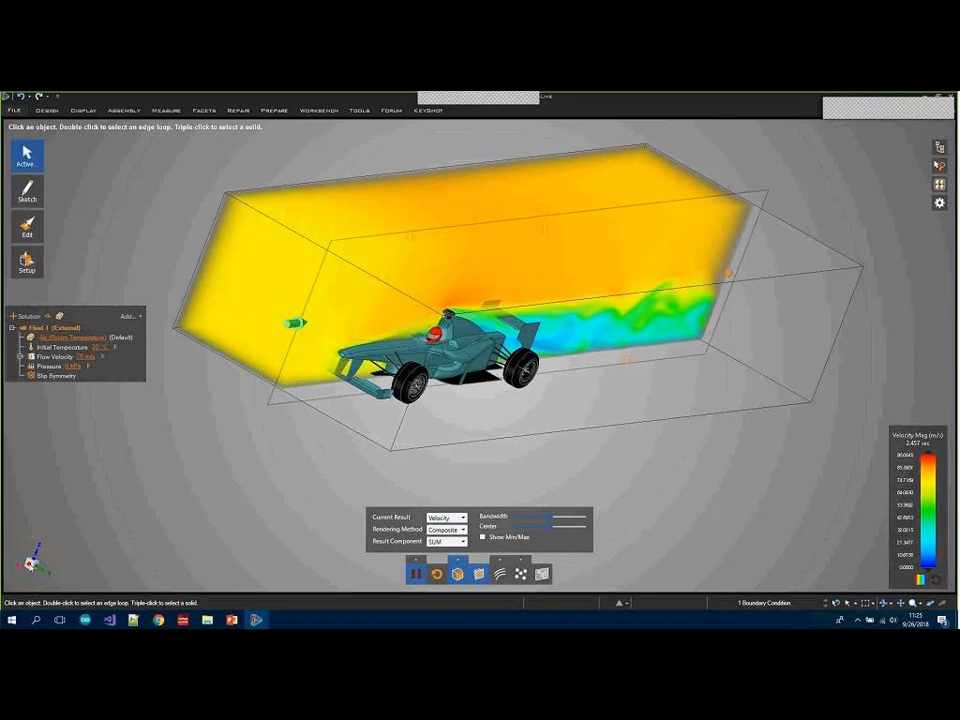
left_click(31, 566)
middle_click_drag(242, 360, 705, 467)
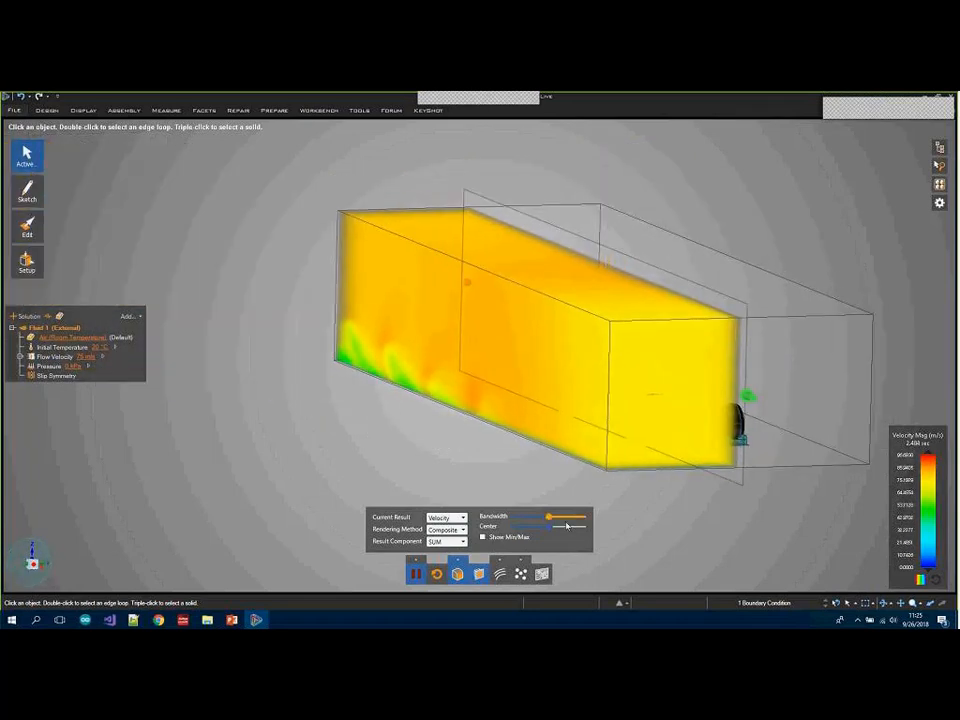
Narrow the composite rendering's bandwidth to isolate the wake and inspect the flow around the front wheels and wing
left_click_drag(549, 516, 533, 517)
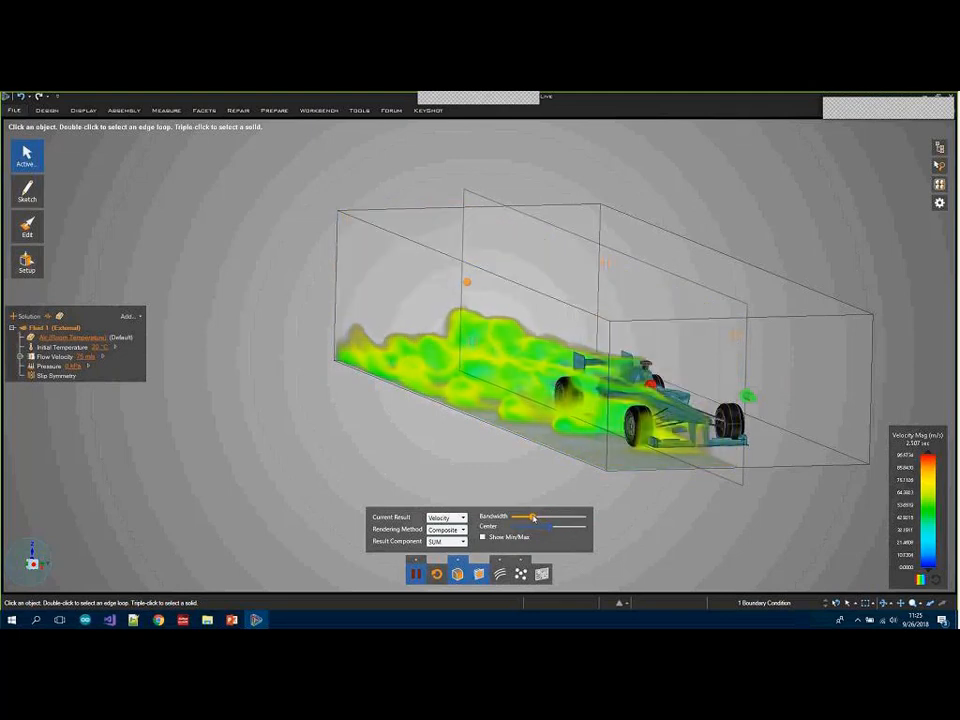
scroll(648, 454, "up", 3)
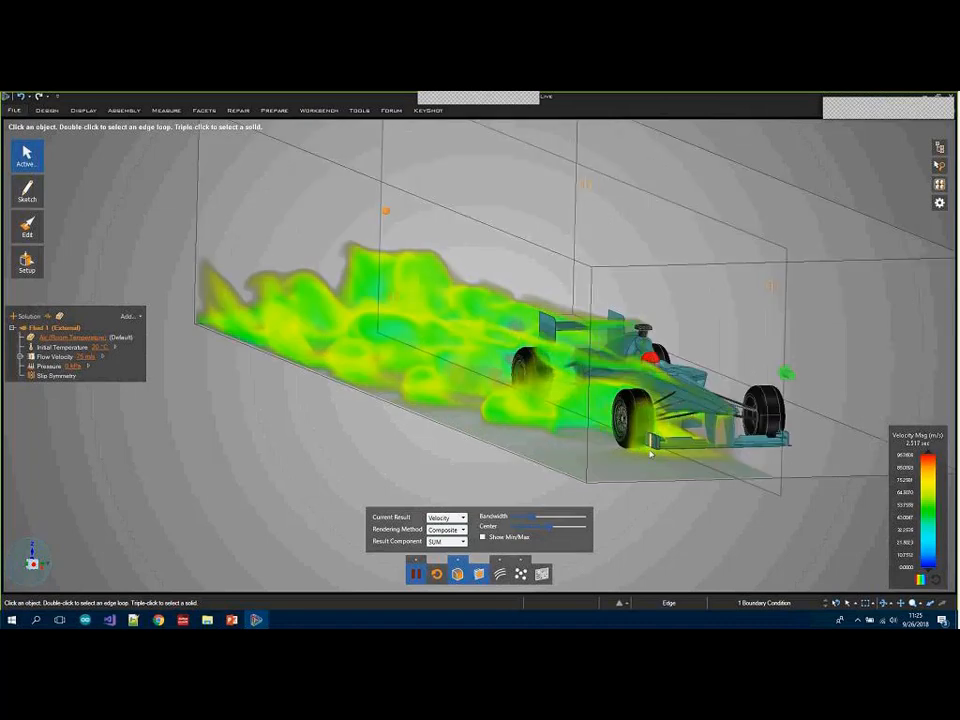
scroll(650, 454, "up", 2)
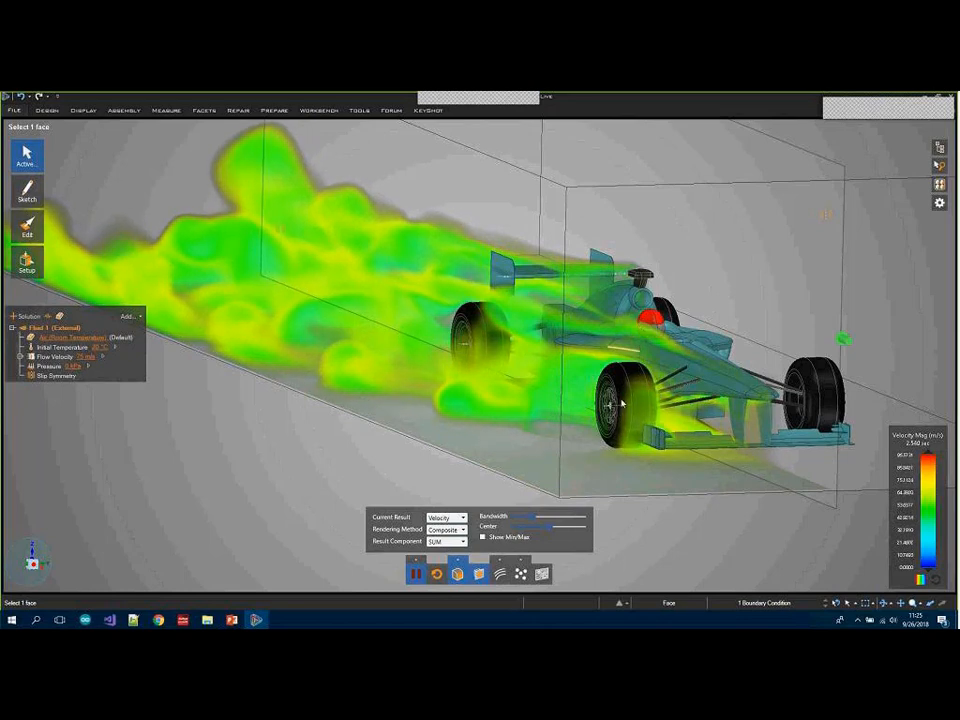
scroll(447, 450, "down", 3)
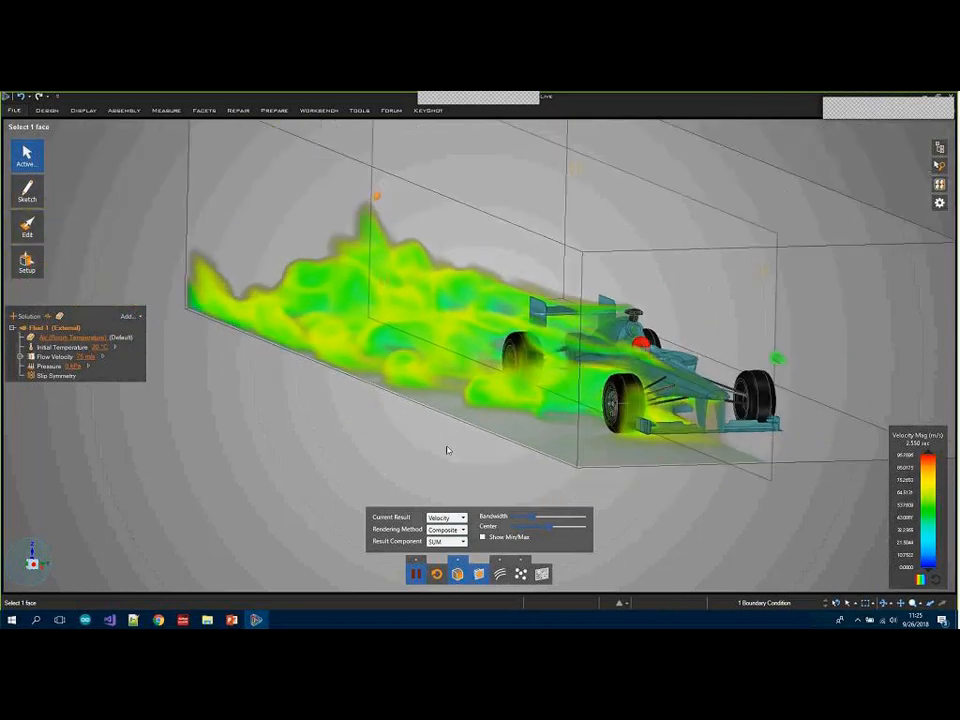
middle_click_drag(447, 450, 449, 452)
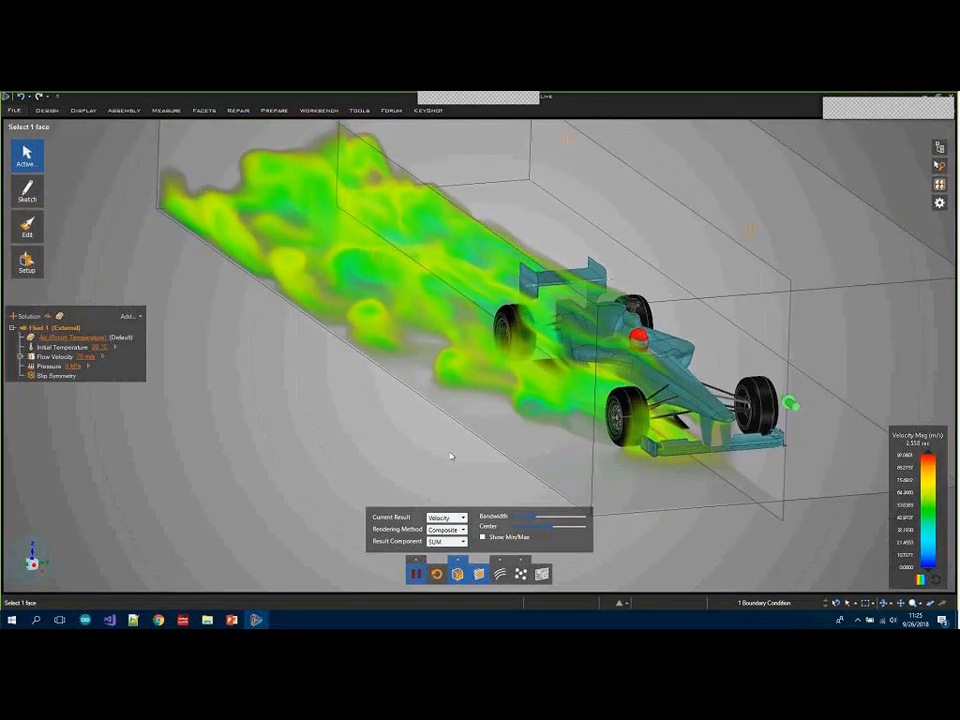
Turn on time-averaged result display to smooth the wake, and switch it off again
left_click(417, 561)
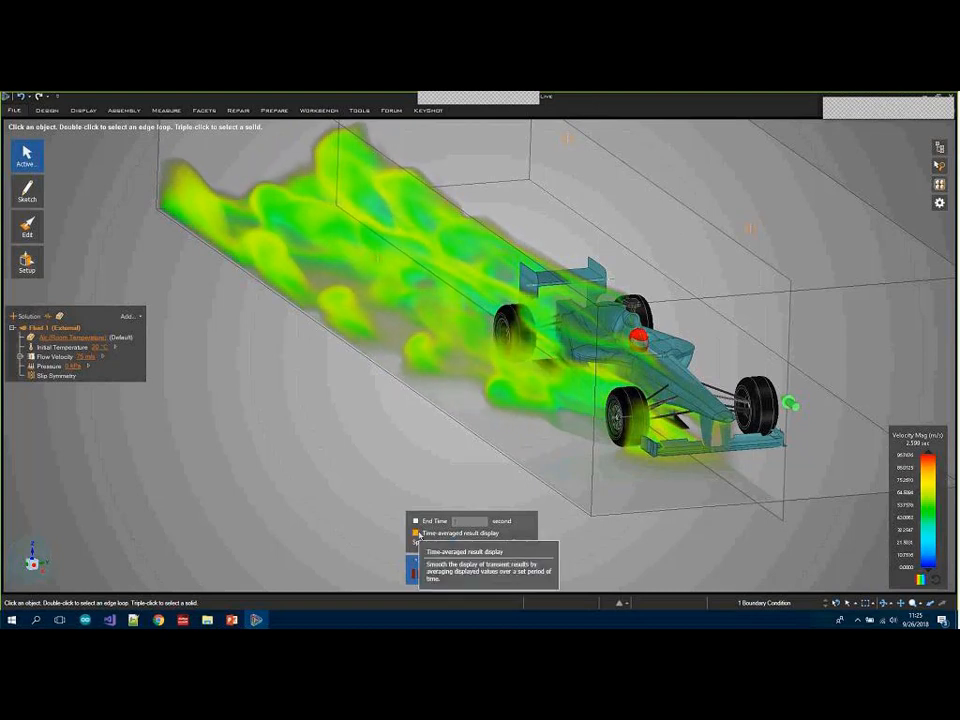
left_click(416, 533)
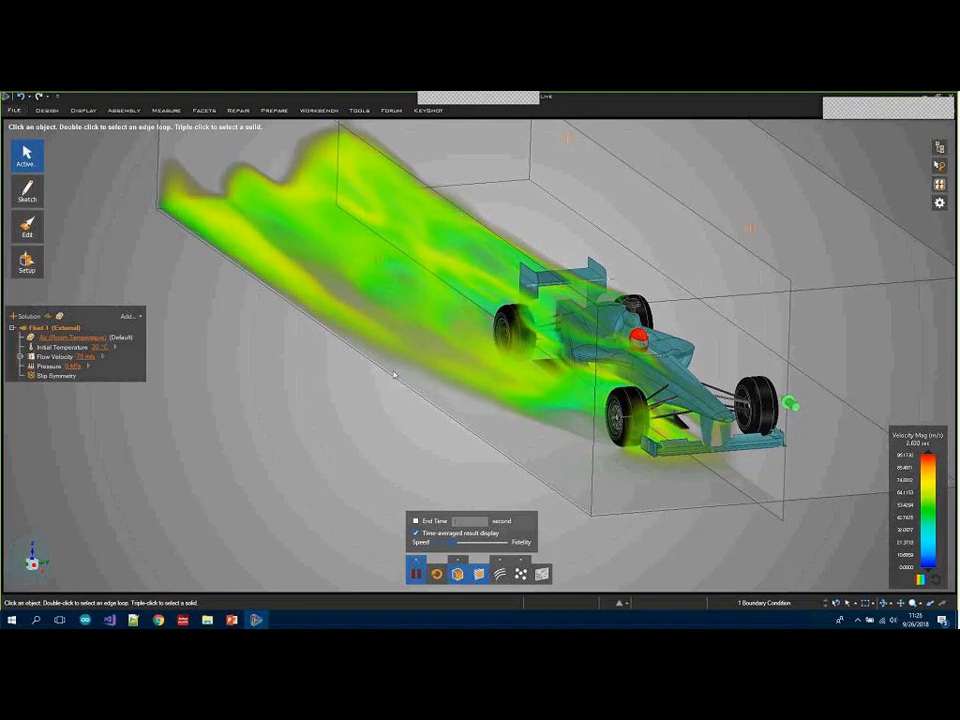
left_click(415, 533)
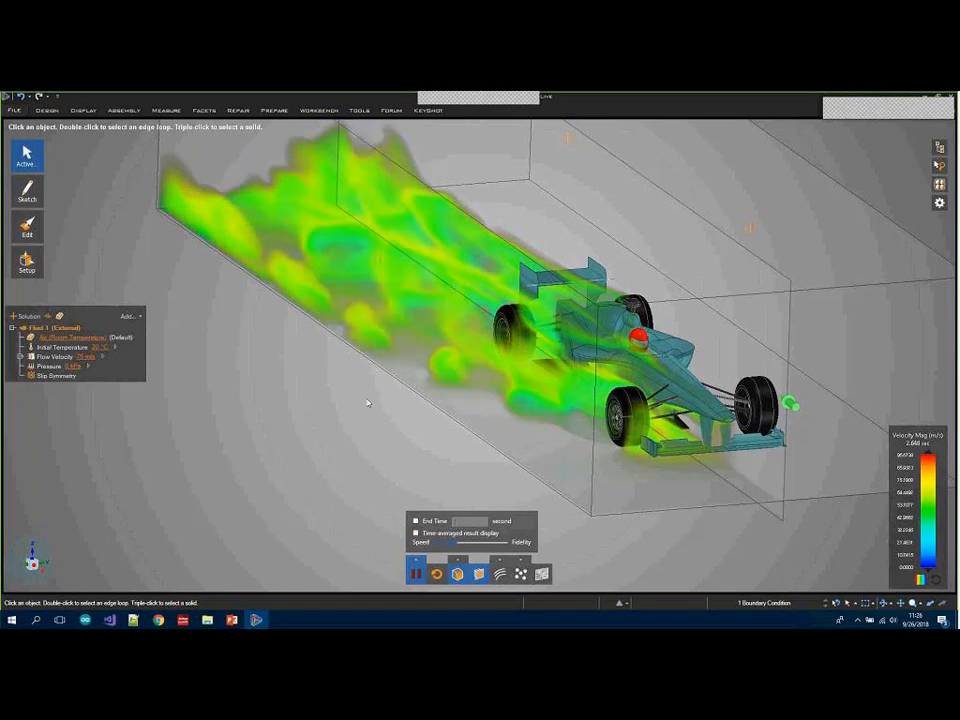
View the car from the side and clip the model with the plane running along the car's length
mouse_move(321, 416)
middle_mouse_down()
mouse_move(351, 415)
mouse_move(253, 433)
mouse_move(257, 392)
mouse_move(296, 334)
mouse_move(620, 400)
mouse_move(624, 377)
mouse_move(261, 294)
middle_mouse_up()
right_click(253, 296)
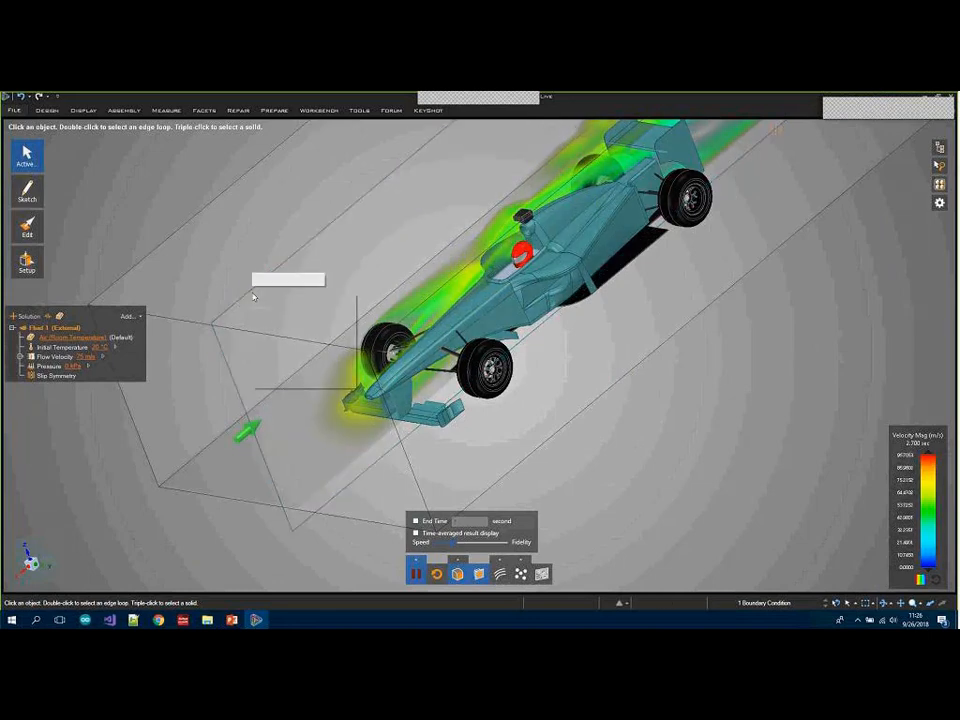
left_click(174, 429)
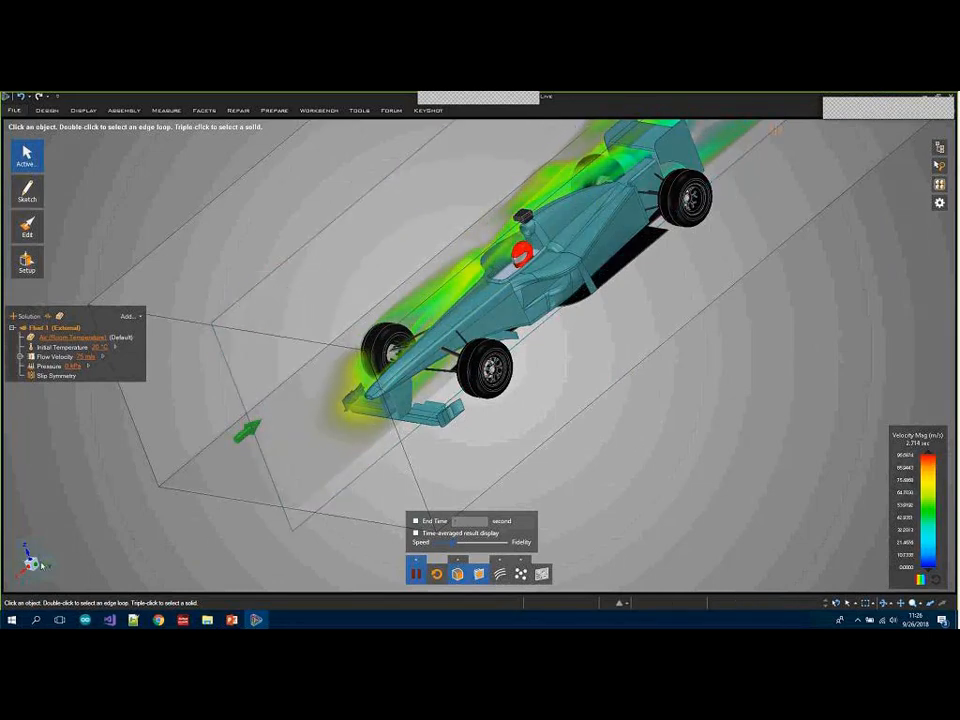
left_click(41, 565)
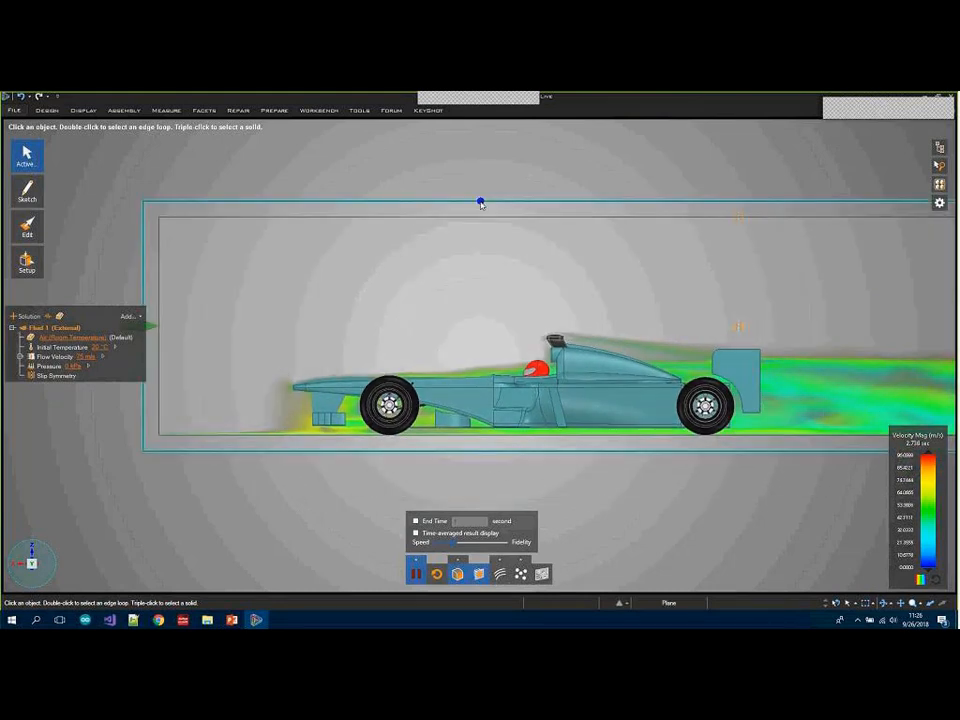
right_click(481, 203)
mouse_move(585, 279)
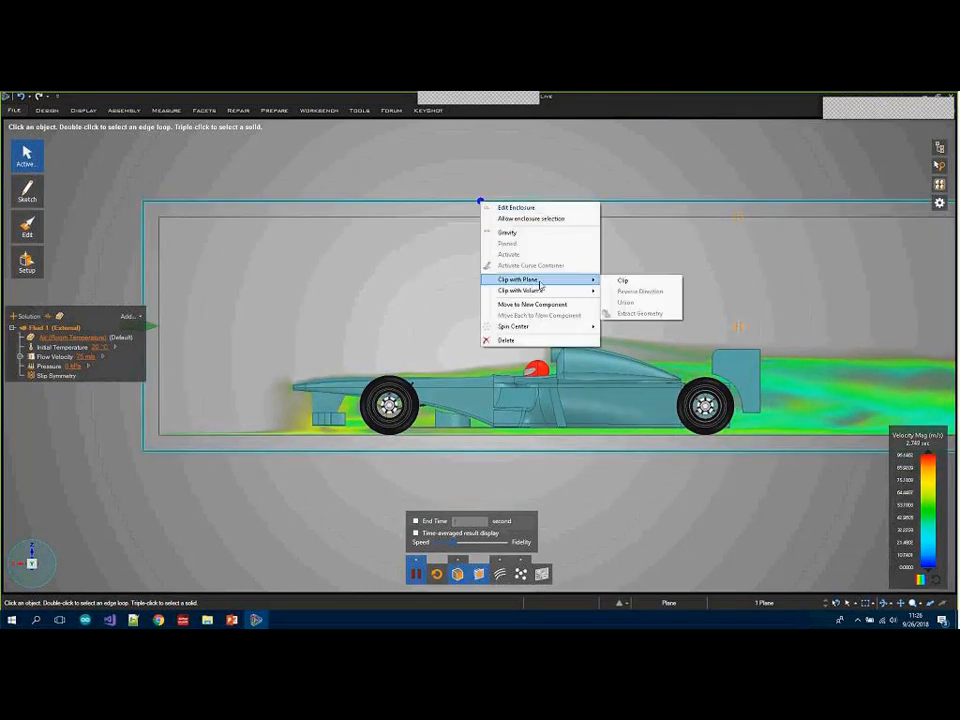
left_click(620, 281)
scroll(560, 405, "up", 5)
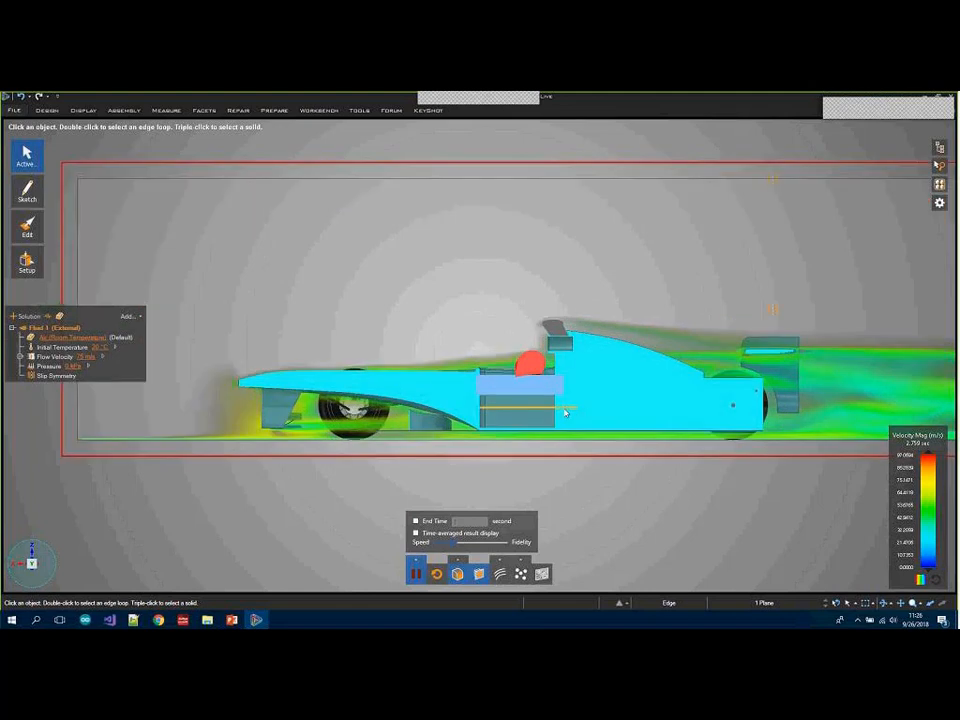
scroll(554, 404, "down", 2)
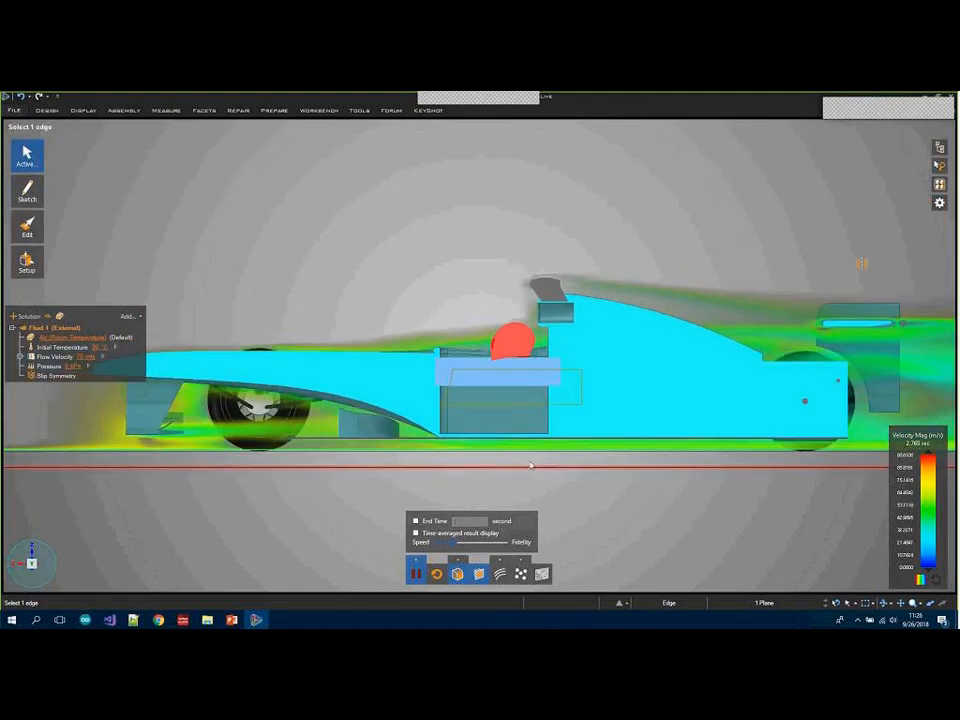
Change the velocity result's rendering method to Surface and inspect the flow on the section from nose to wake
left_click(455, 560)
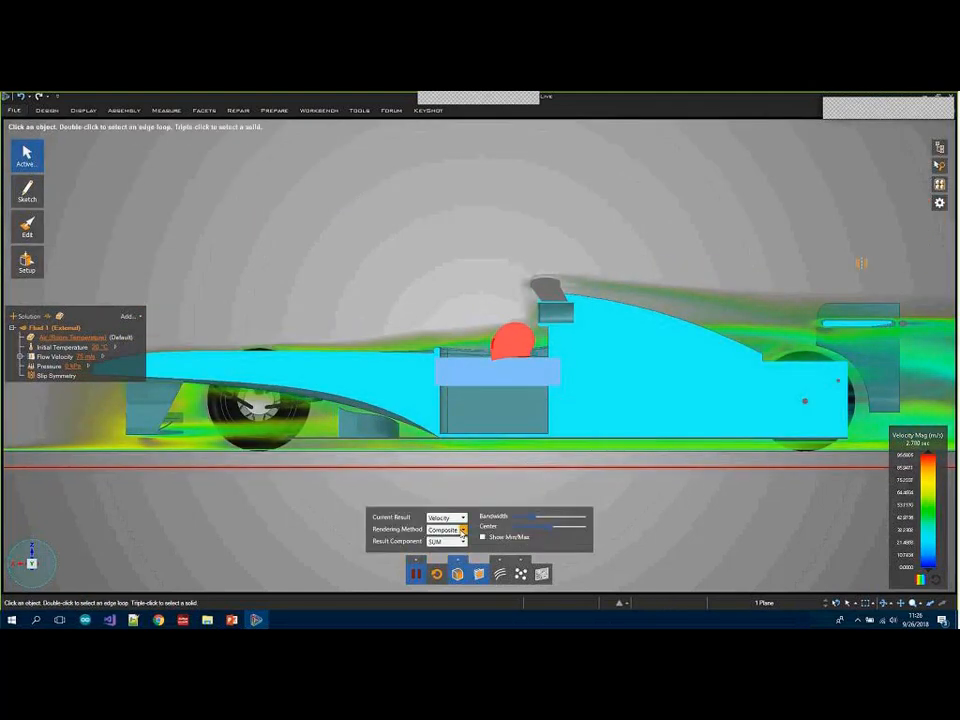
left_click(463, 530)
left_click(445, 560)
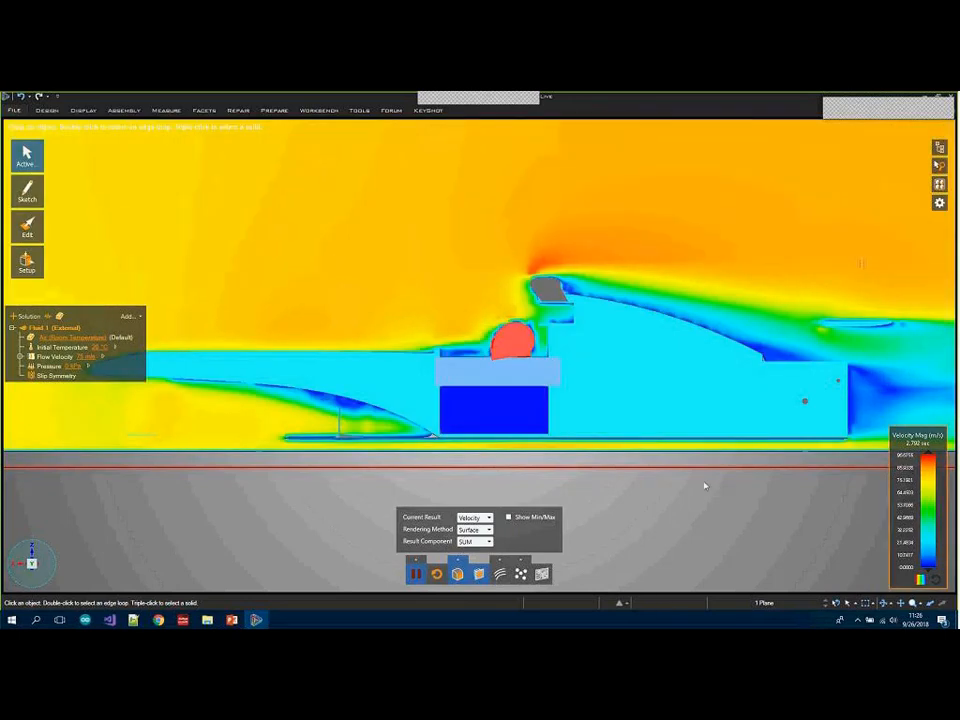
scroll(567, 460, "down", 3)
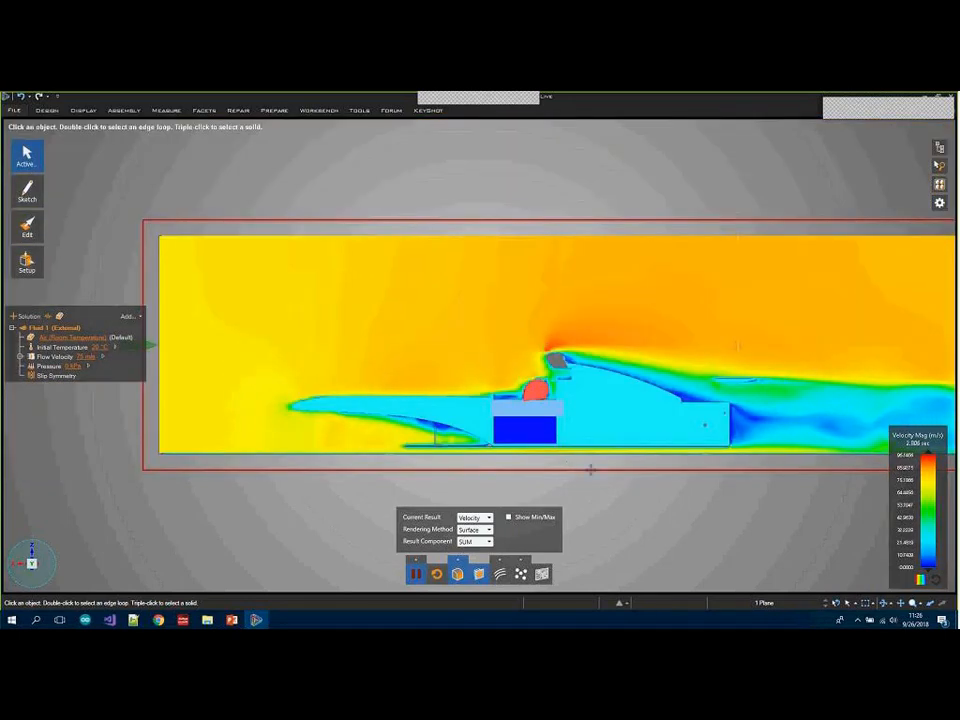
middle_click_drag(590, 469, 569, 465, "shift")
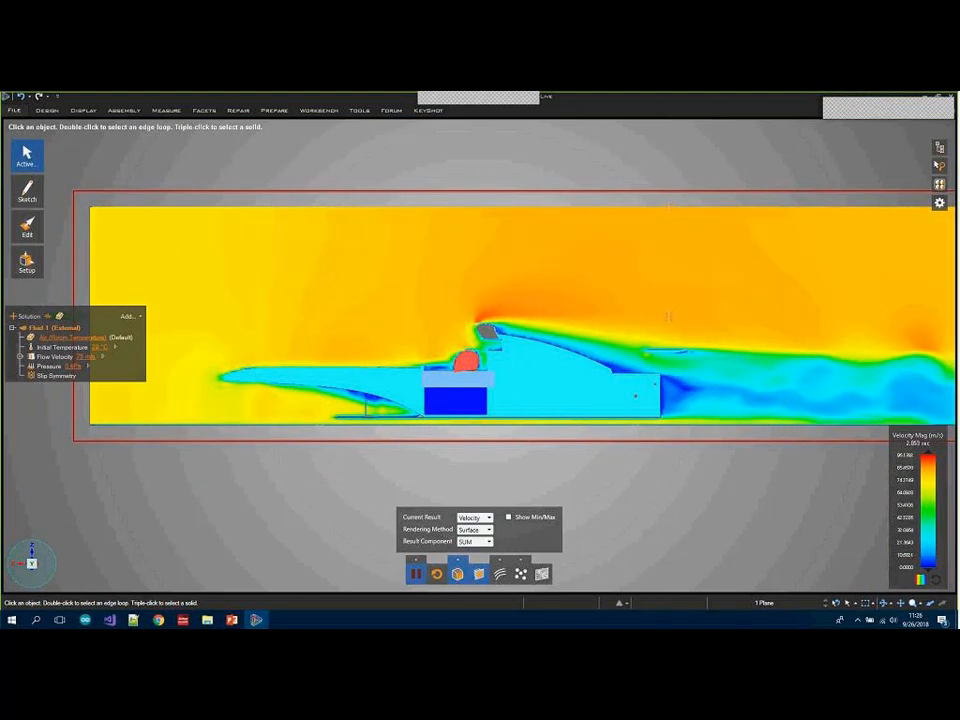
scroll(605, 450, "down", 2)
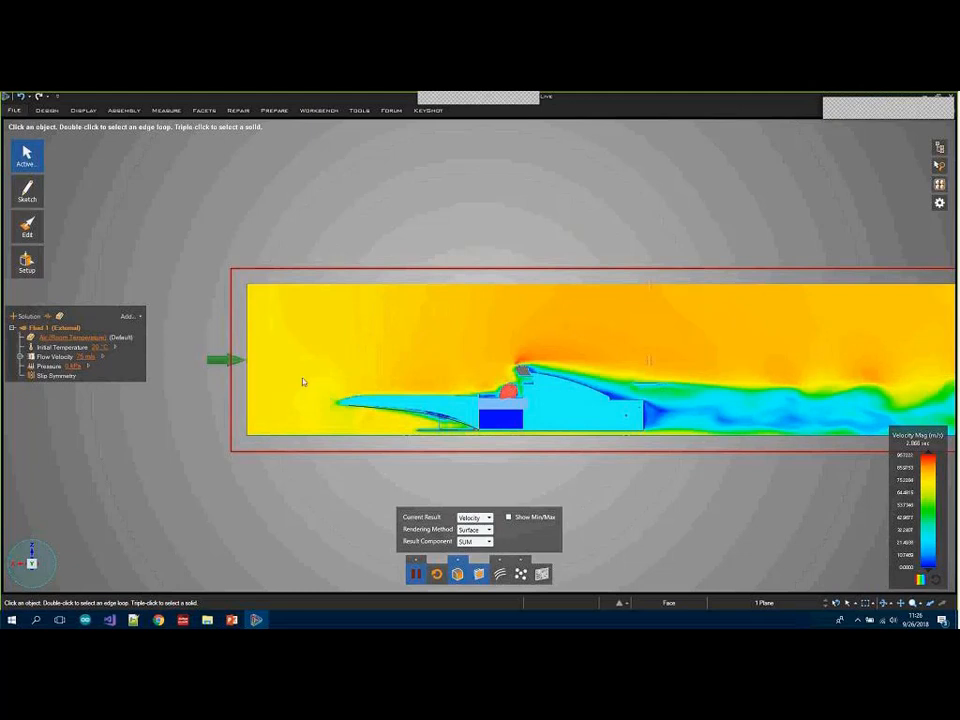
middle_click_drag(510, 208, 519, 212)
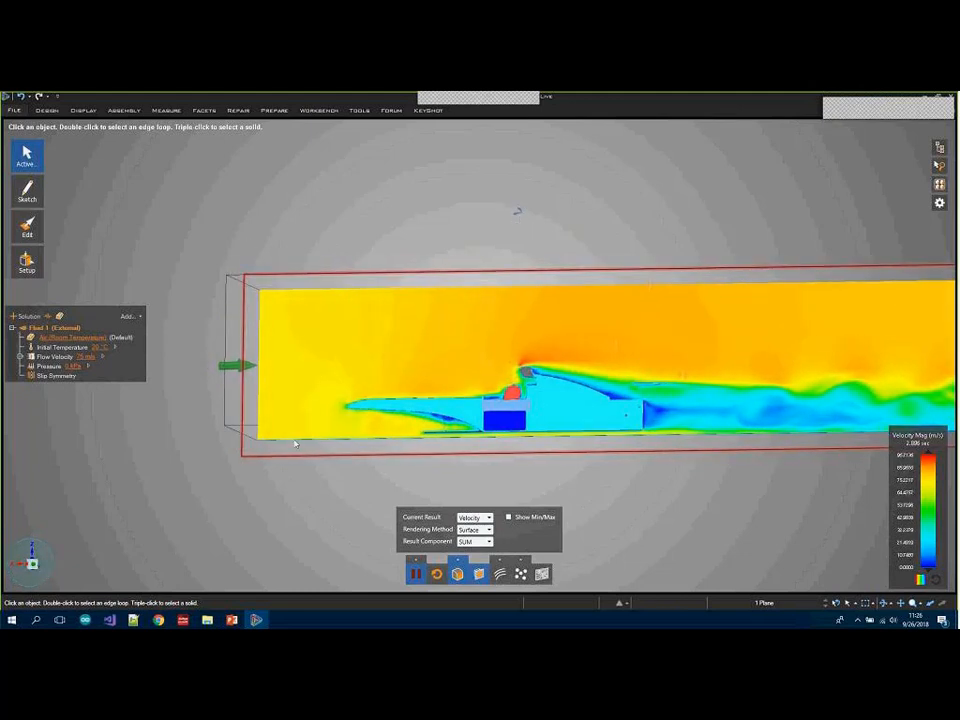
Turn off the plane clipping to show the whole car and inspect the flow around the rear wing
right_click(253, 459)
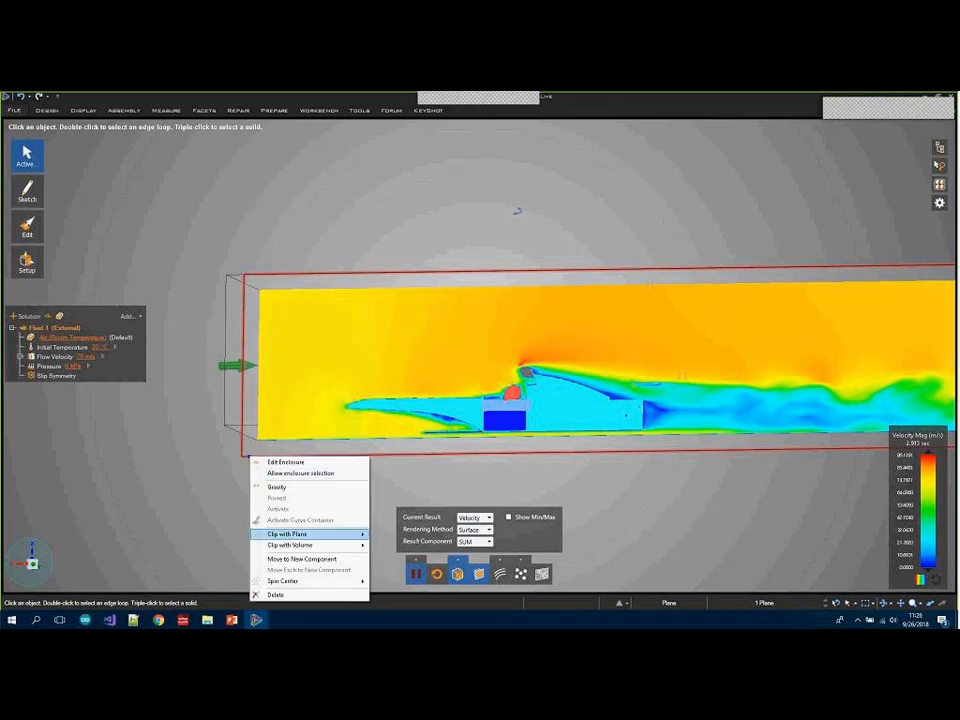
left_click(380, 537)
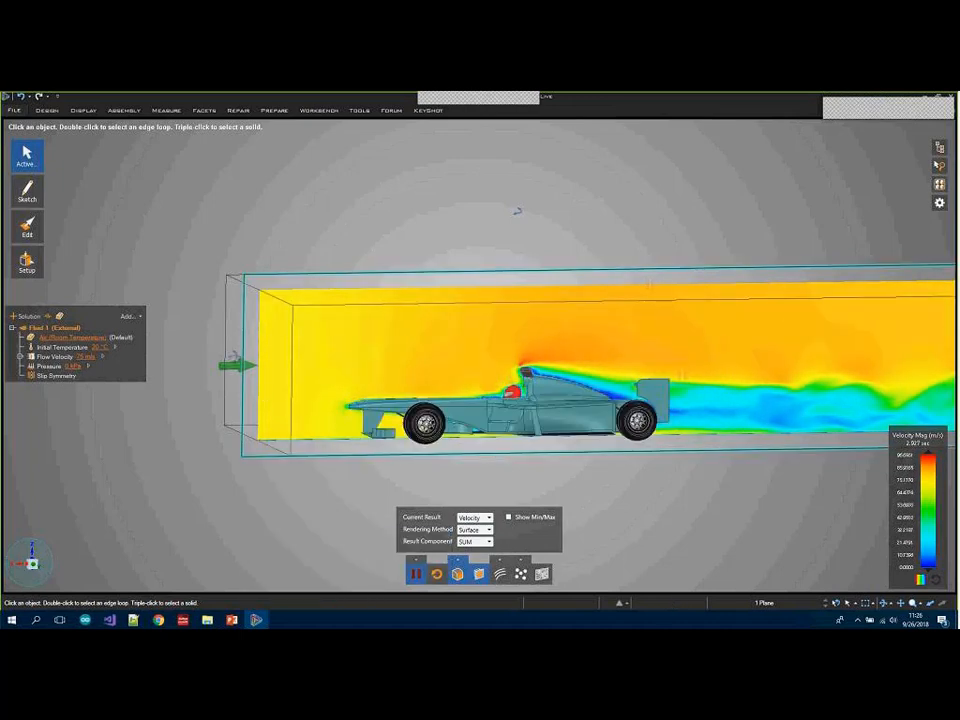
middle_click_drag(632, 368, 713, 396)
scroll(672, 414, "up", 10)
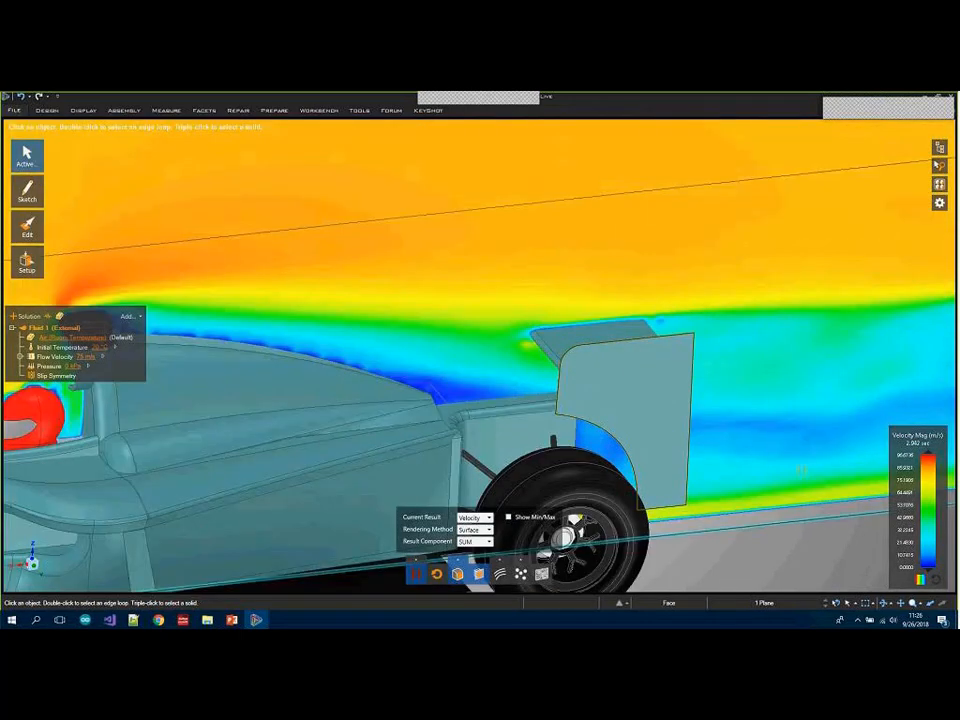
scroll(640, 378, "down", 10)
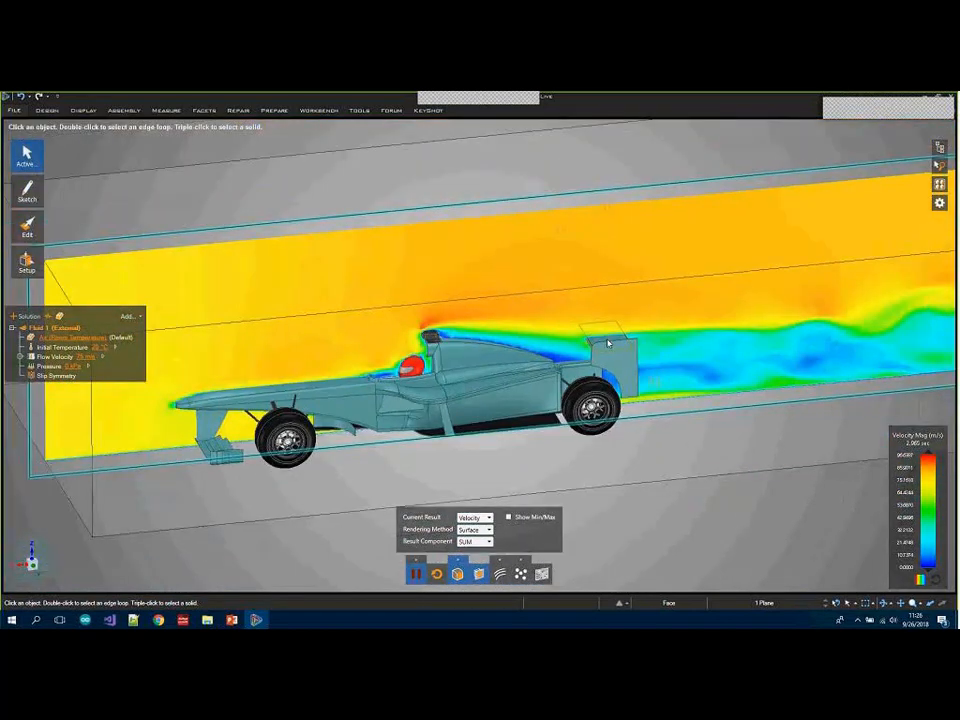
Swap the rear wing design by hiding the Old Wing component and showing the RearWing component
left_click(608, 343)
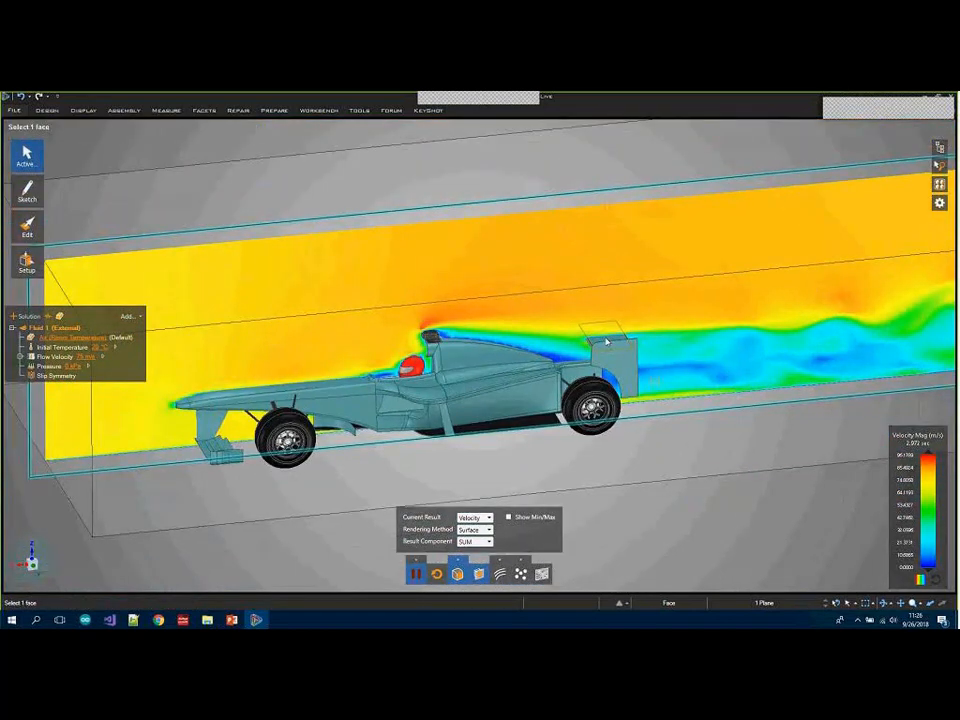
left_click(939, 147)
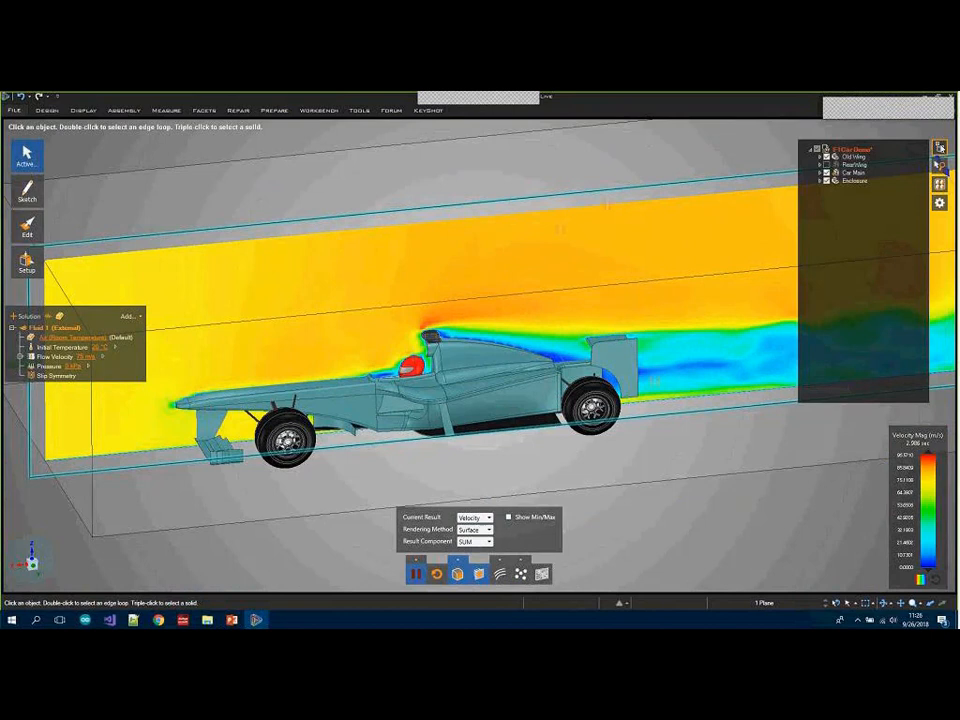
left_click(940, 148)
left_click(939, 149)
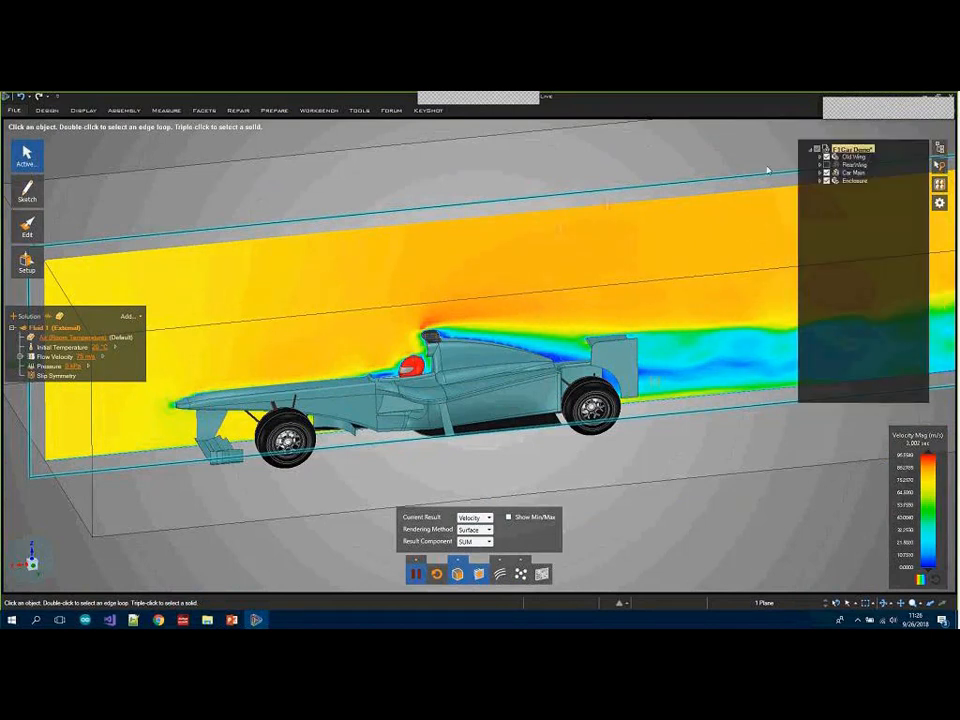
mouse_move(941, 149)
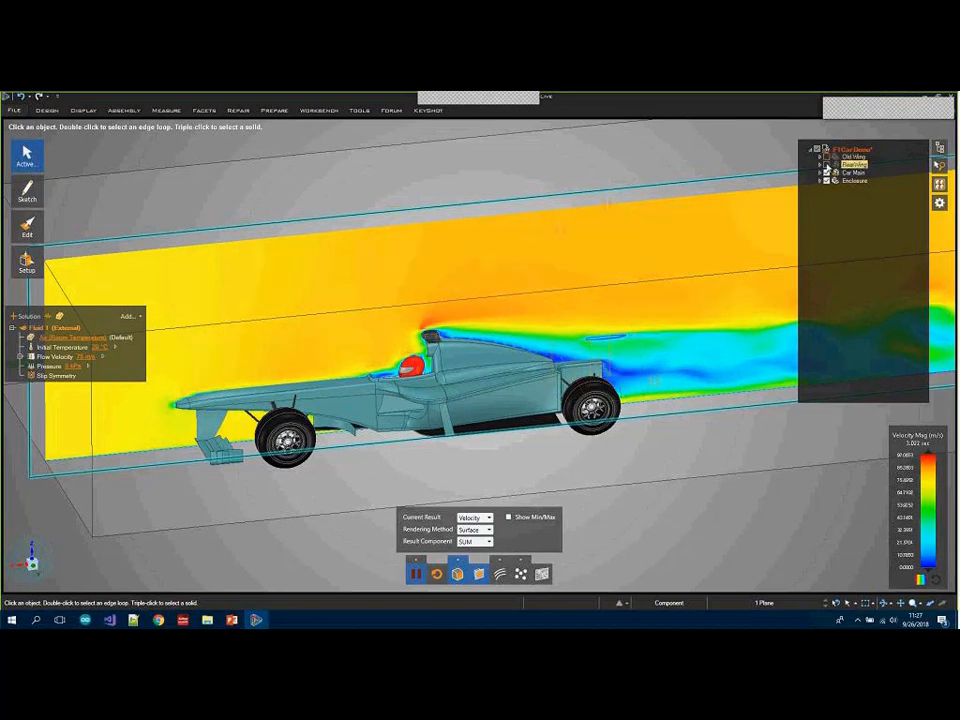
scroll(616, 353, "up", 5)
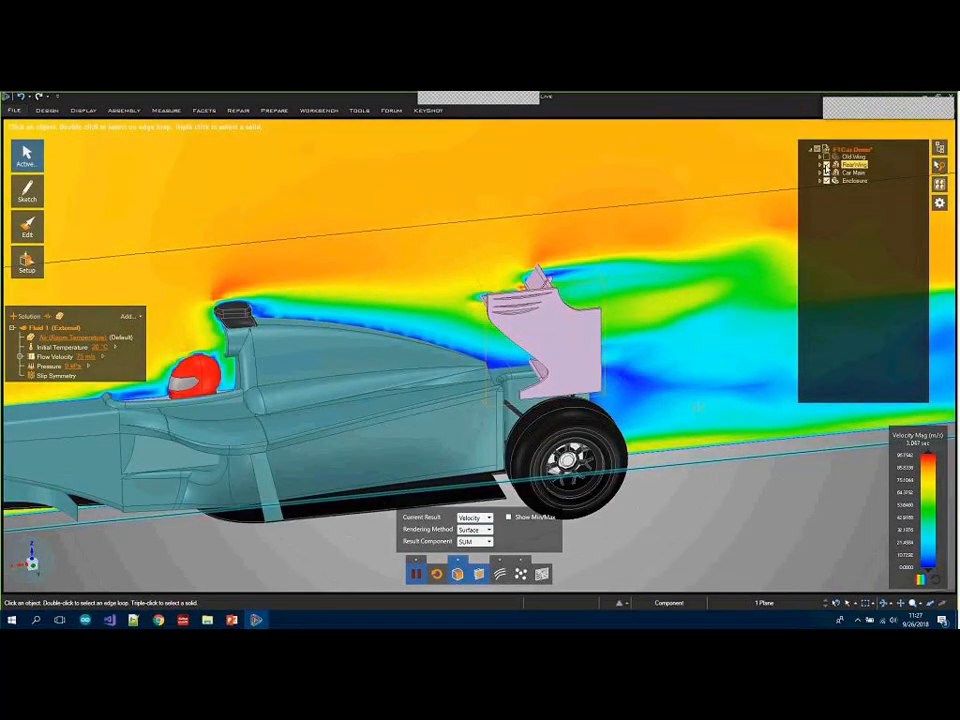
Hide the RearWing component to watch the flow respond, and show it again
left_click(826, 166)
middle_click_drag(576, 326, 583, 335)
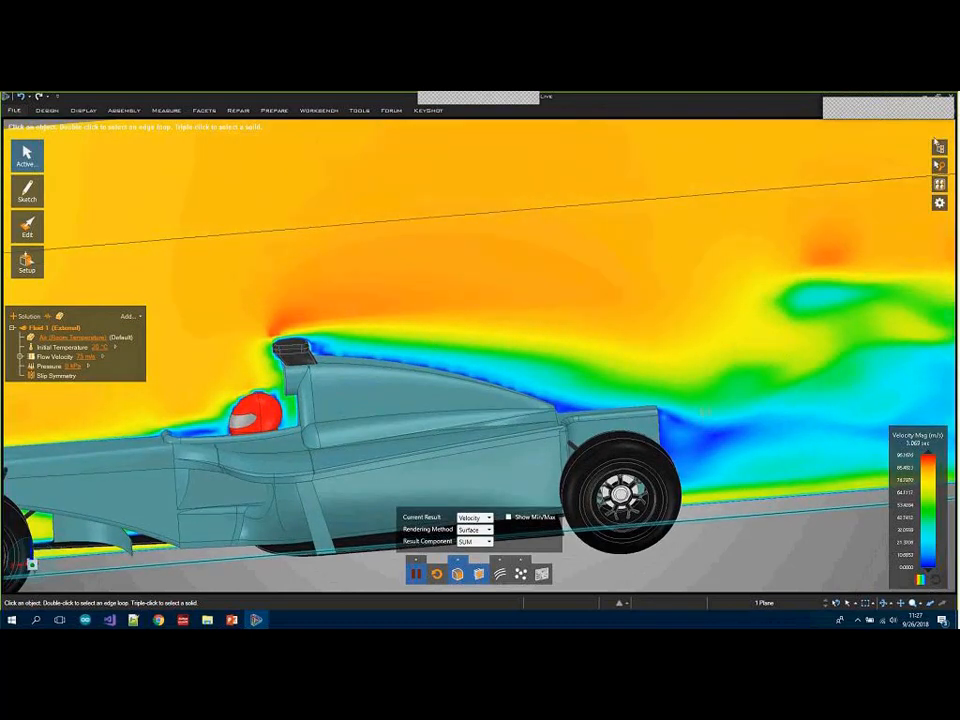
mouse_move(943, 148)
left_click(826, 165)
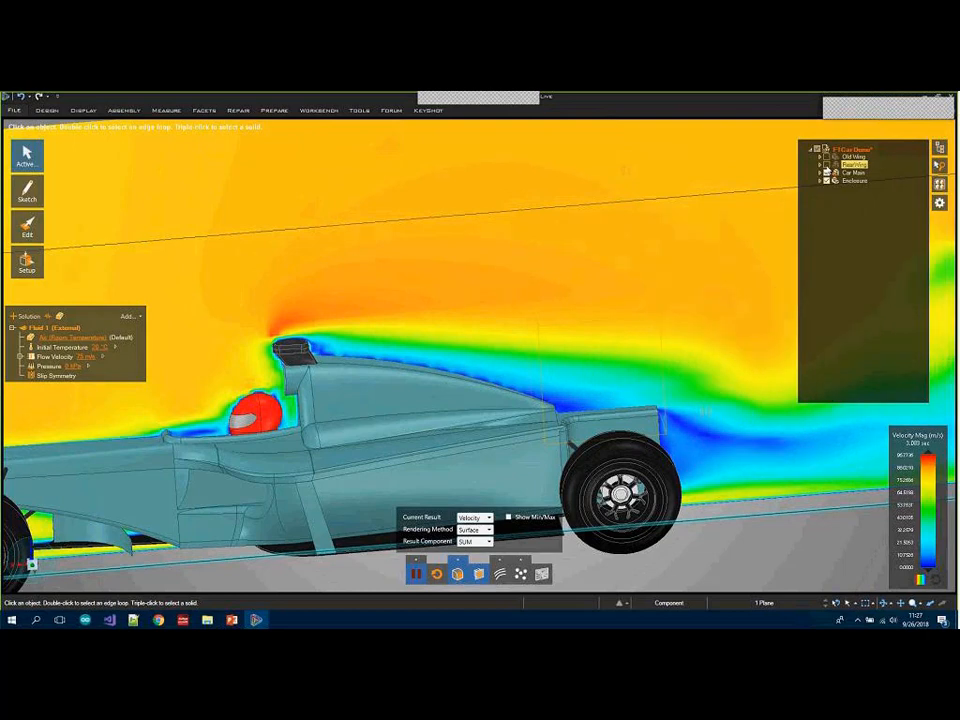
scroll(705, 398, "down", 5)
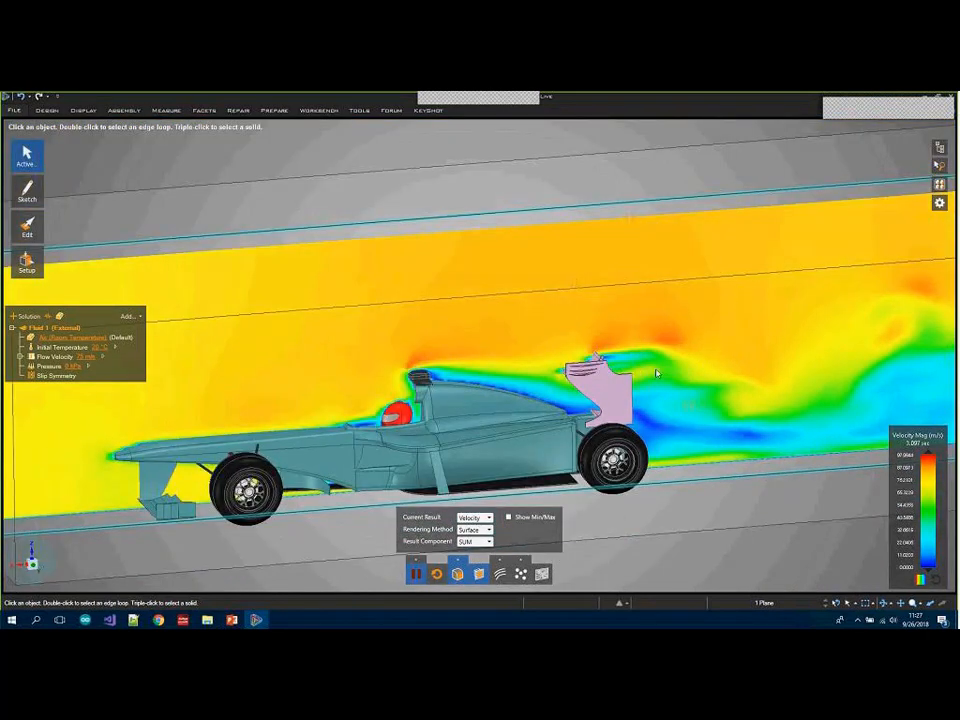
Inspect the velocity field around the new rear wing and behind it from close up
middle_click_drag(657, 374, 625, 344, "shift")
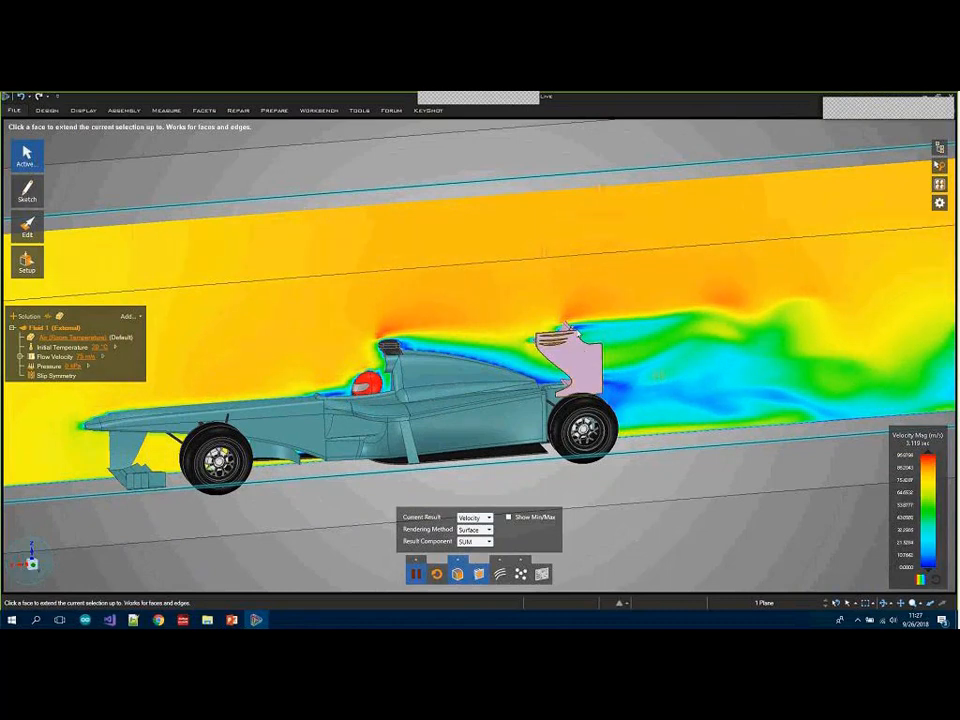
scroll(571, 338, "up", 3)
scroll(571, 338, "up", 4)
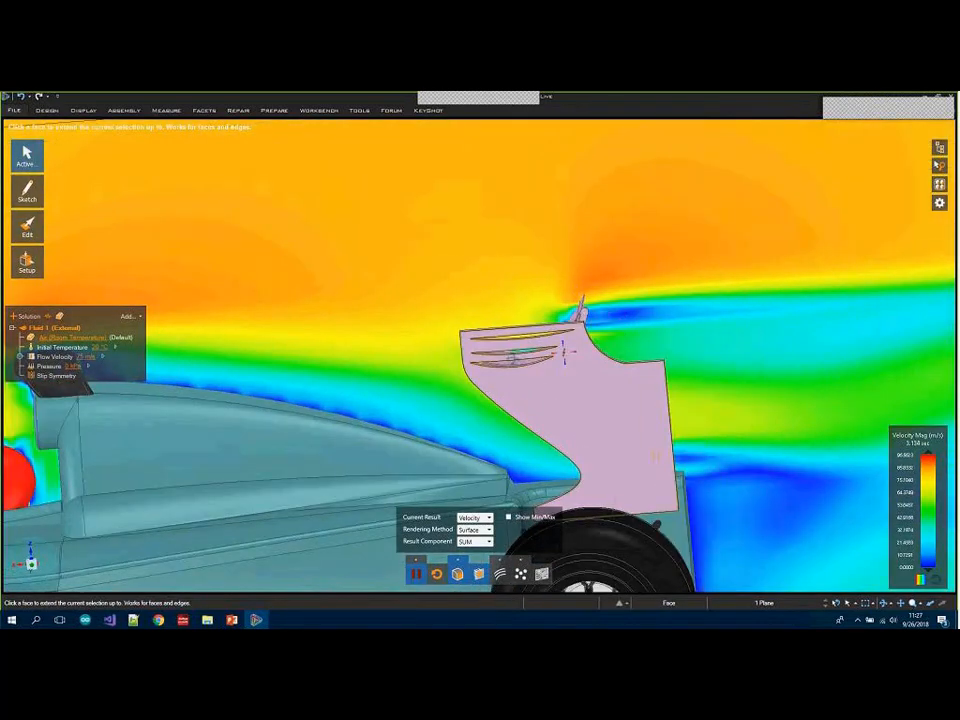
middle_click_drag(505, 349, 572, 365)
scroll(566, 358, "down", 5)
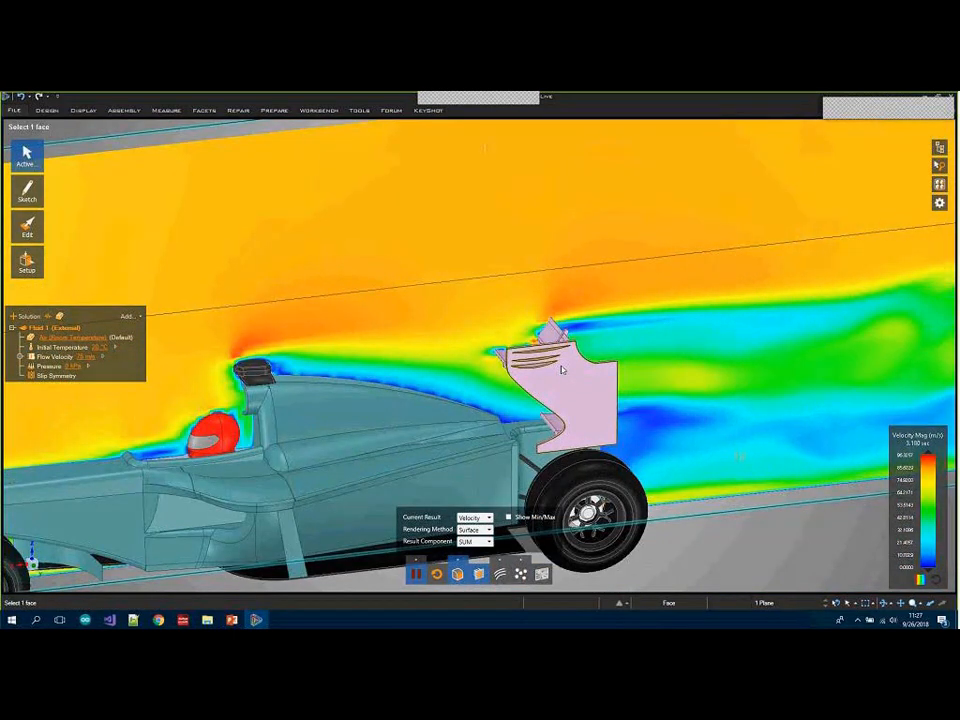
Move the simulation's speed-fidelity balance towards fidelity, to about the middle of its range
scroll(500, 333, "up", 5)
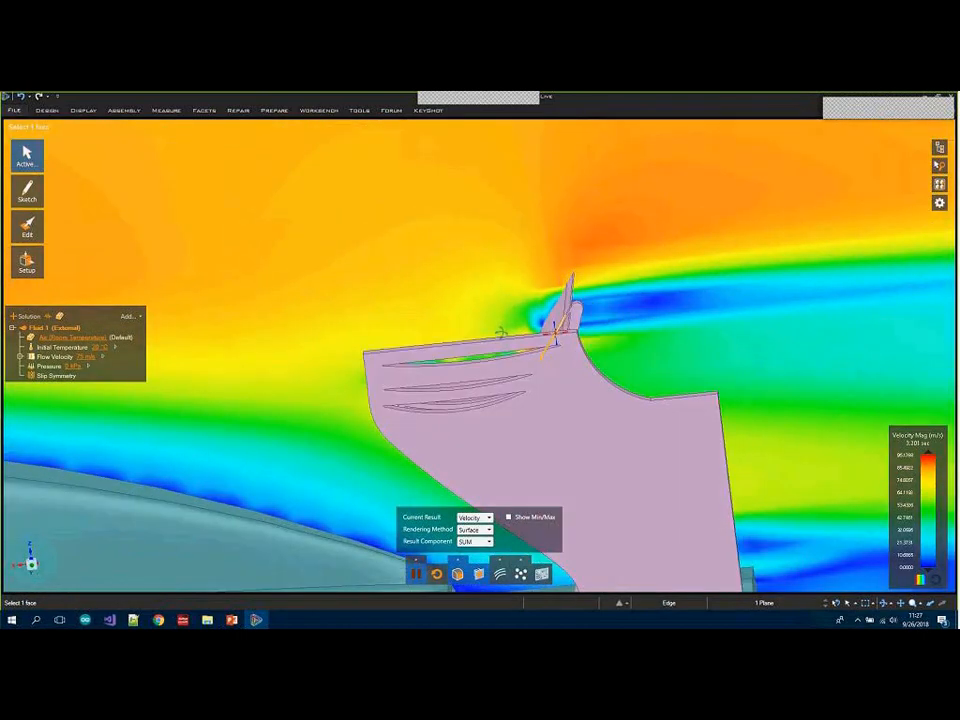
middle_click_drag(500, 333, 618, 301)
scroll(641, 300, "down", 6)
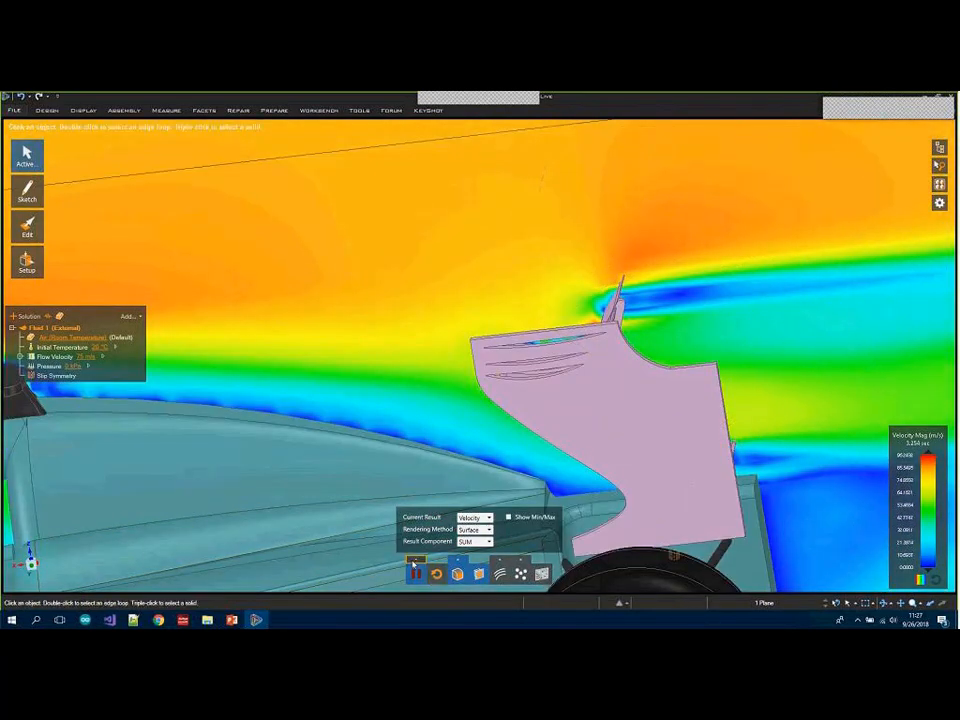
mouse_move(415, 565)
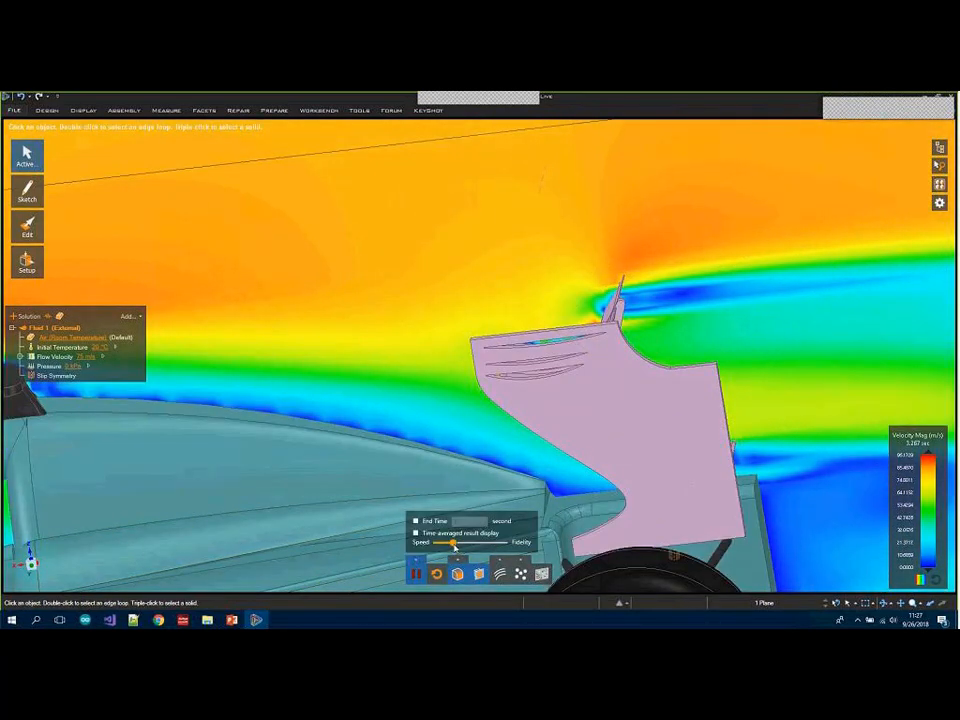
left_click_drag(459, 546, 473, 547)
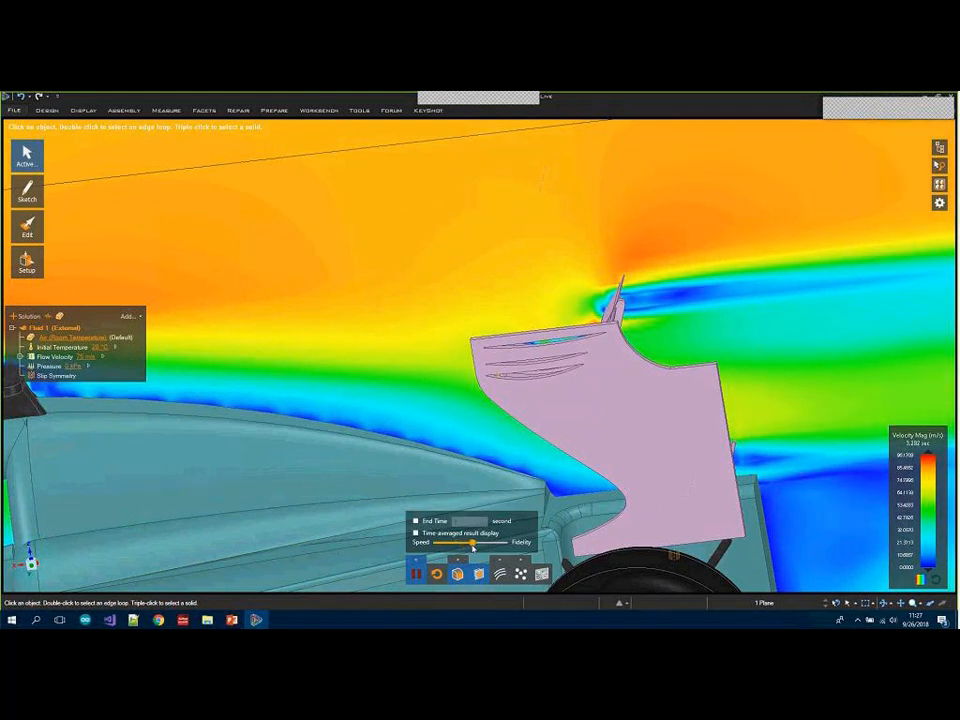
left_click(459, 575)
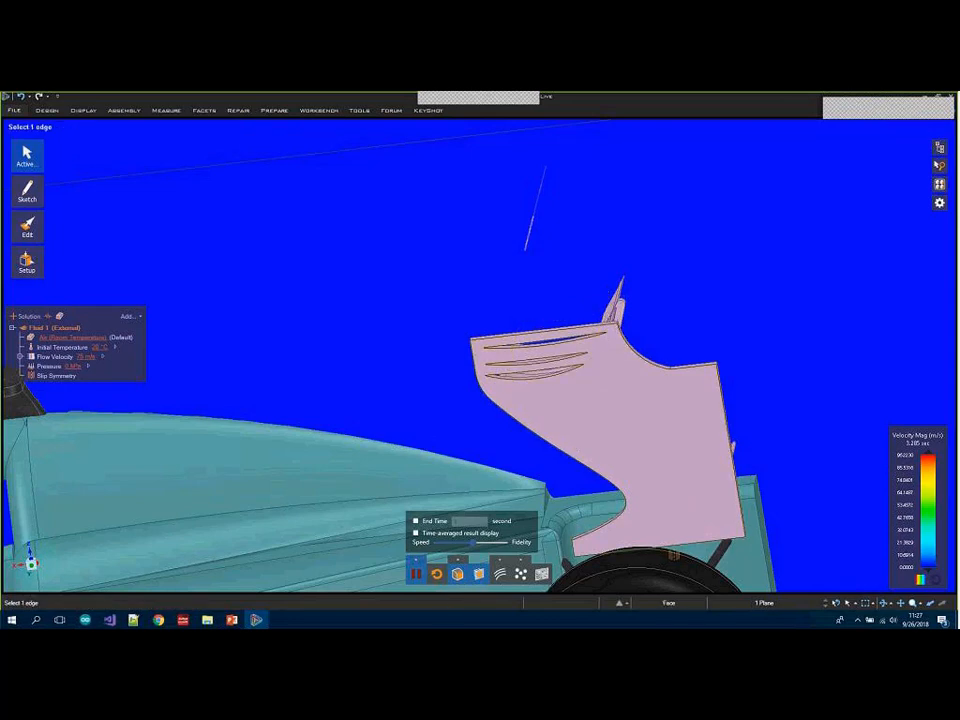
Clip the model with the velocity result plane to expose the flow section through the car
scroll(592, 326, "down", 3)
scroll(601, 319, "down", 5)
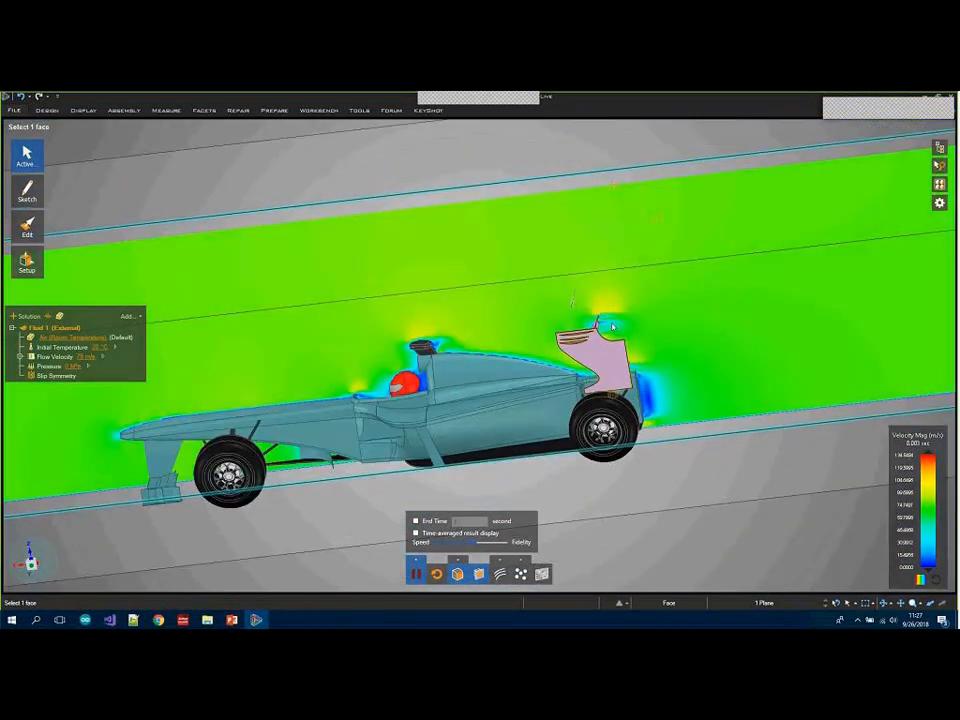
scroll(600, 330, "up", 5)
scroll(600, 330, "up", 3)
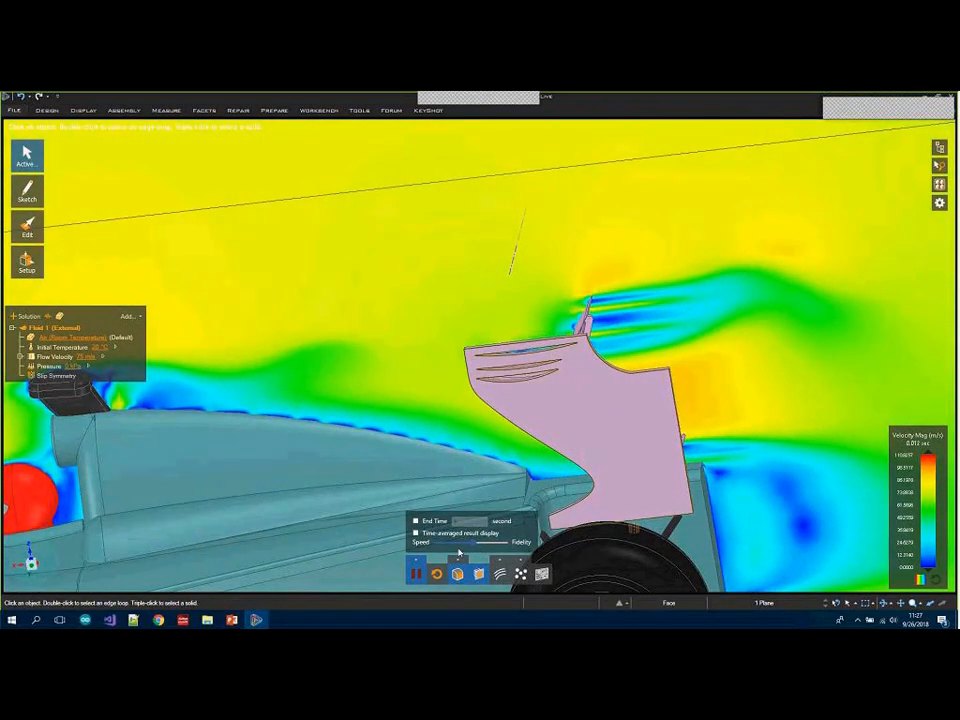
scroll(408, 200, "down", 5)
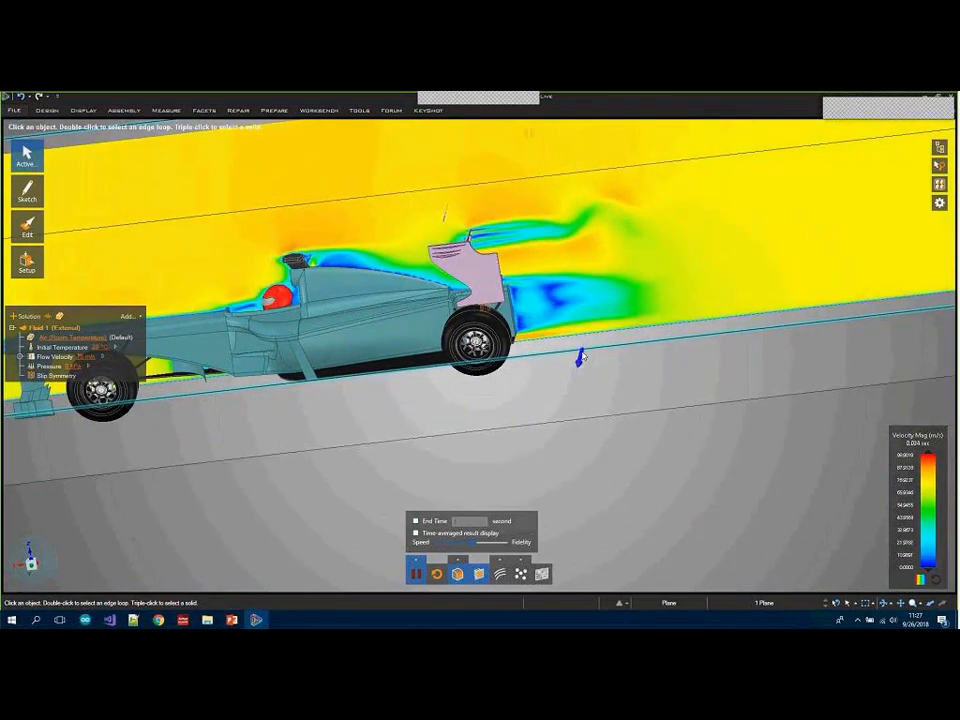
right_click(579, 357)
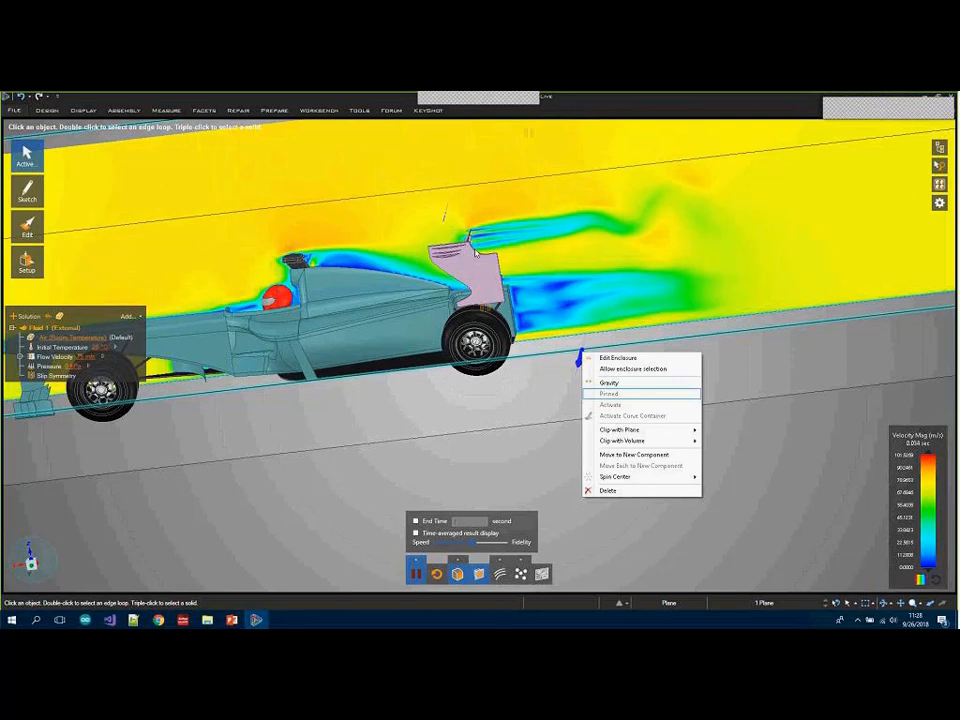
mouse_move(678, 433)
left_click(724, 431)
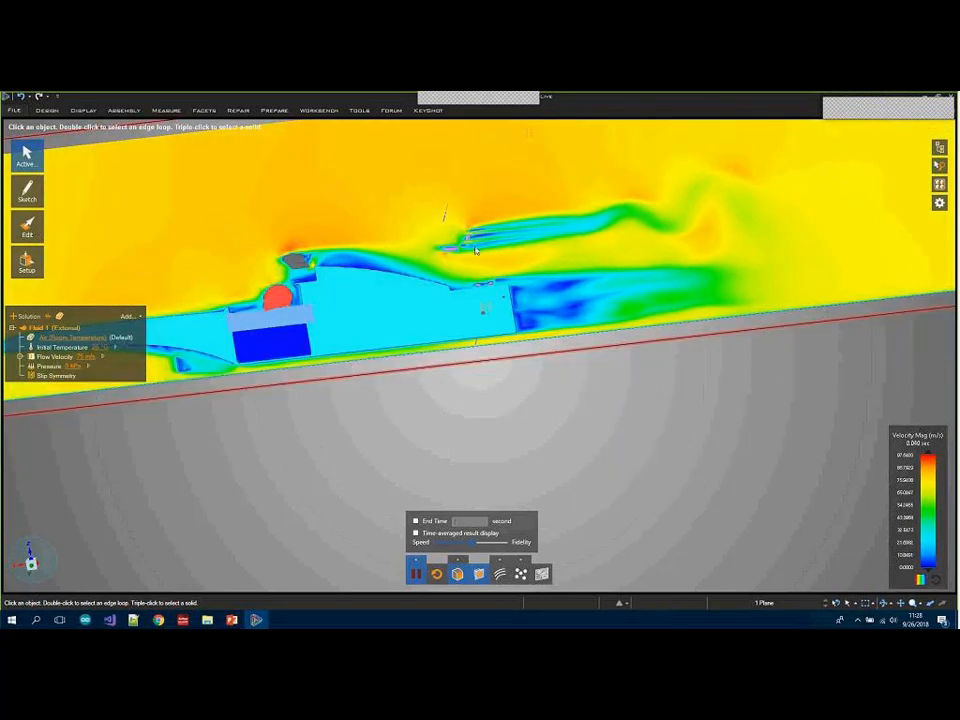
Orient the view straight onto the section plane and examine the velocity field around the rear wing
scroll(475, 250, "up", 4)
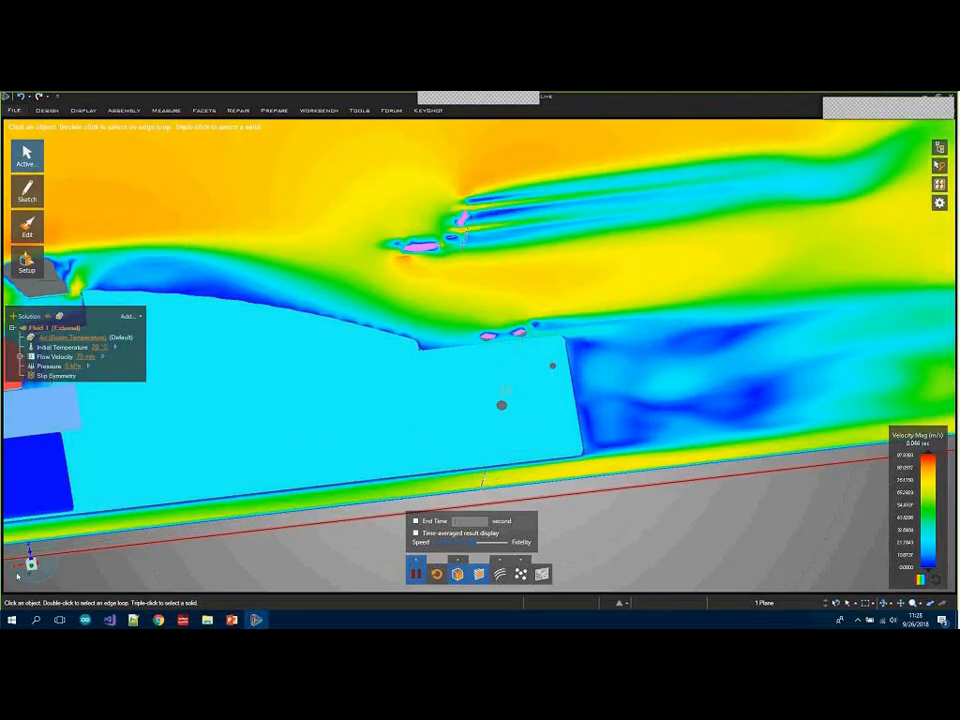
left_click(31, 563)
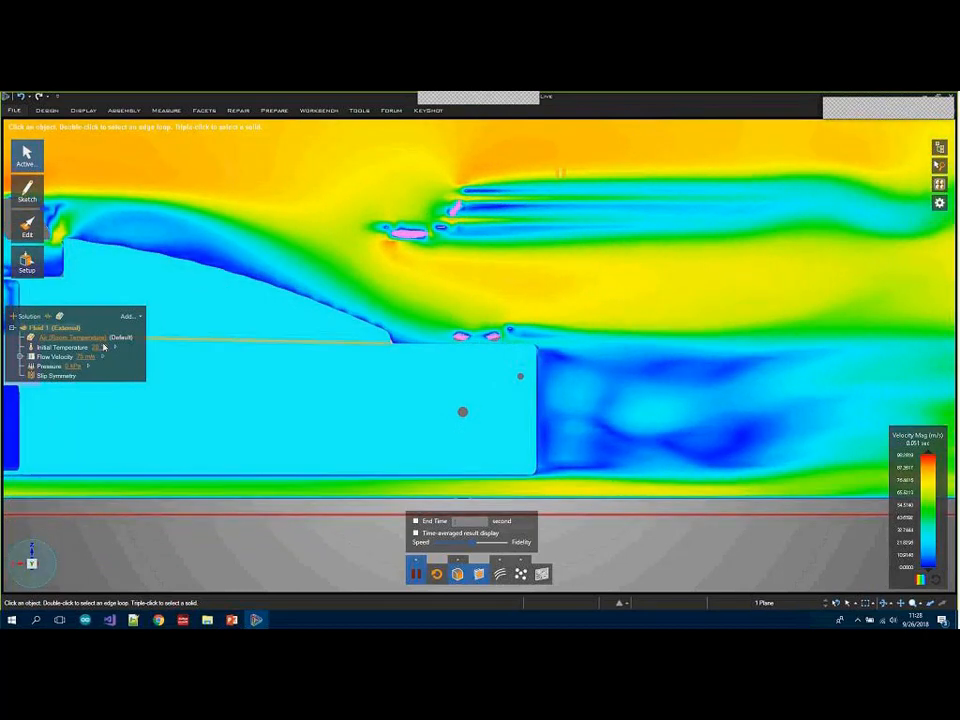
middle_click_drag(419, 294, 491, 377, "shift")
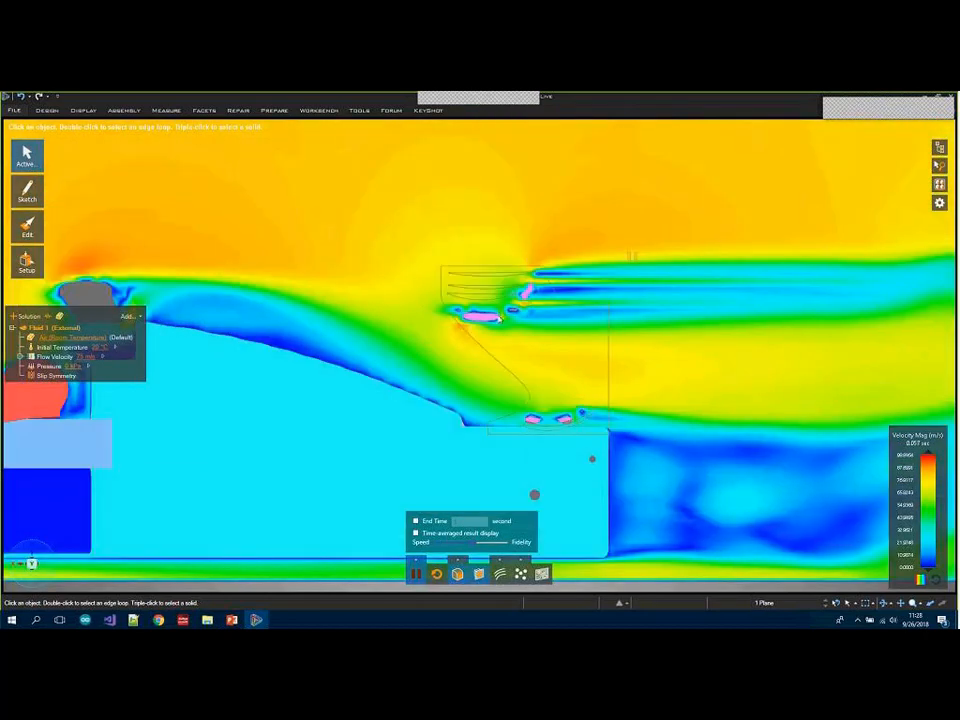
scroll(516, 310, "up", 3)
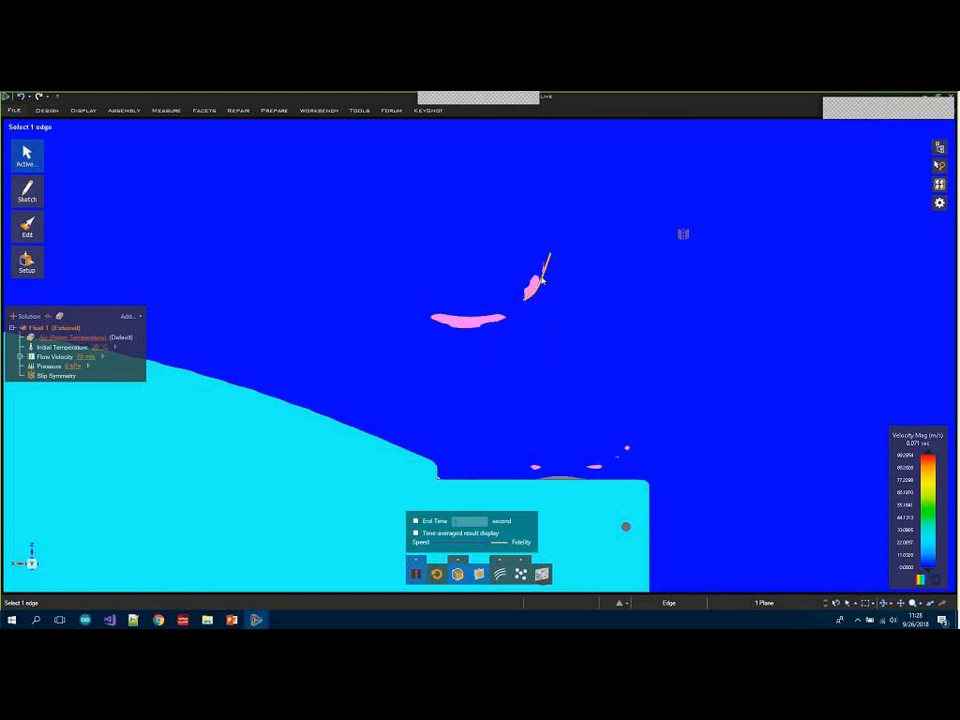
Hide the Car Main component so that only the rear wing is simulated in the enclosure
scroll(448, 390, "down", 5)
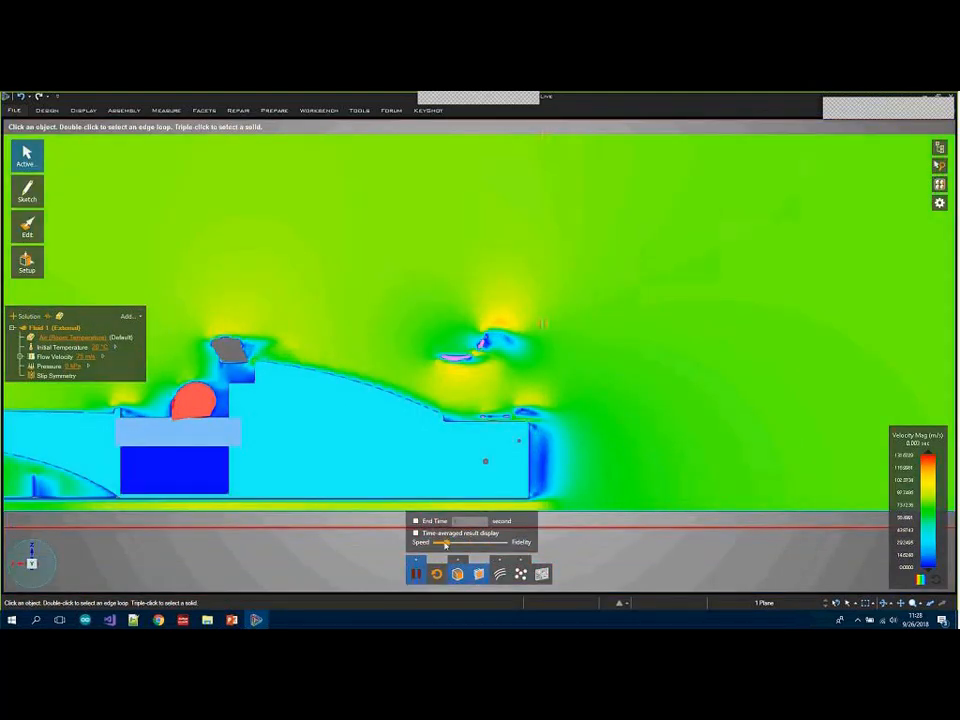
left_click(374, 406)
scroll(368, 412, "down", 5)
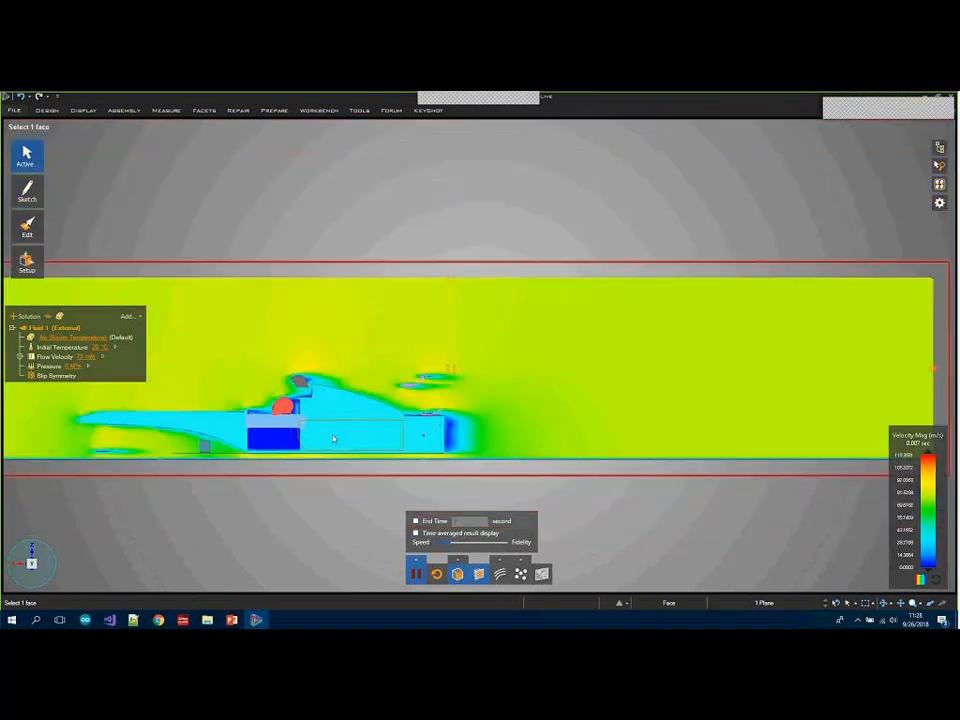
left_click(434, 469)
scroll(433, 469, "down", 3)
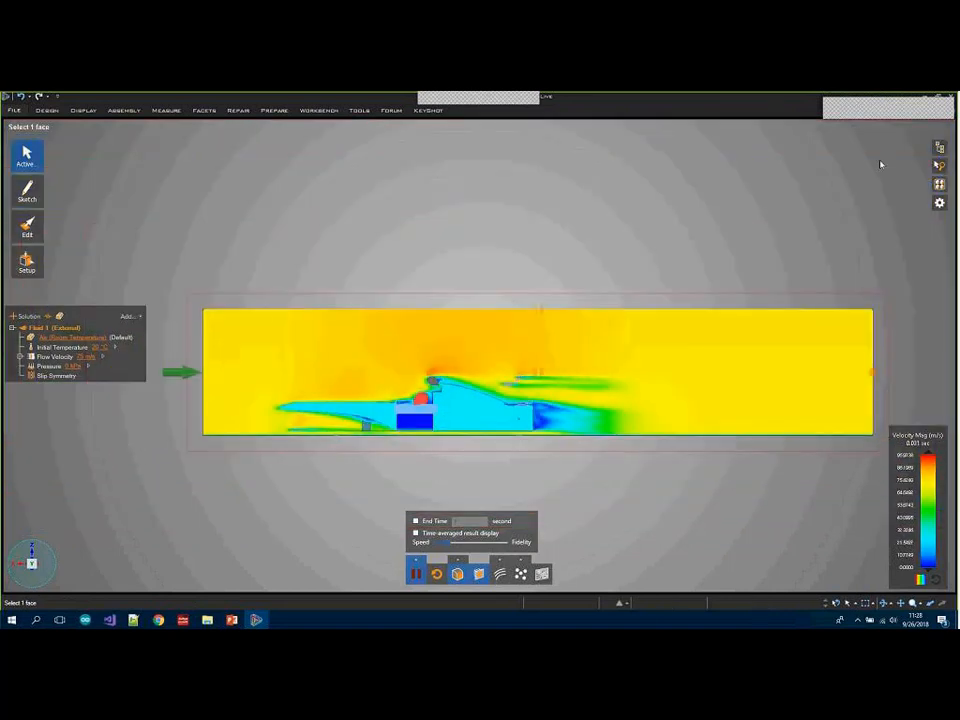
left_click(937, 148)
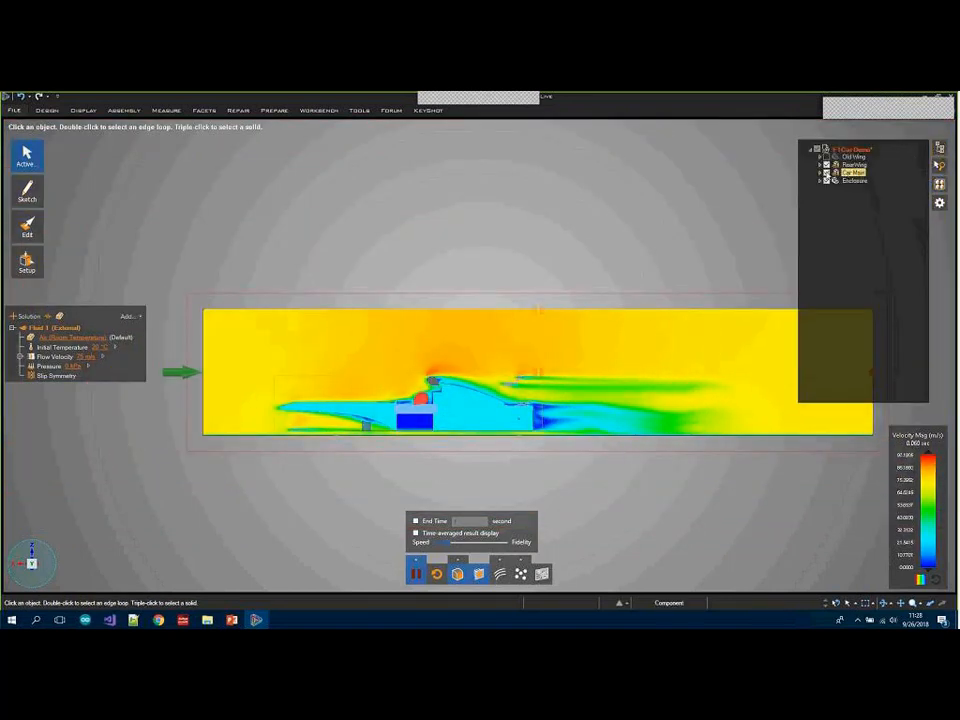
left_click(827, 174)
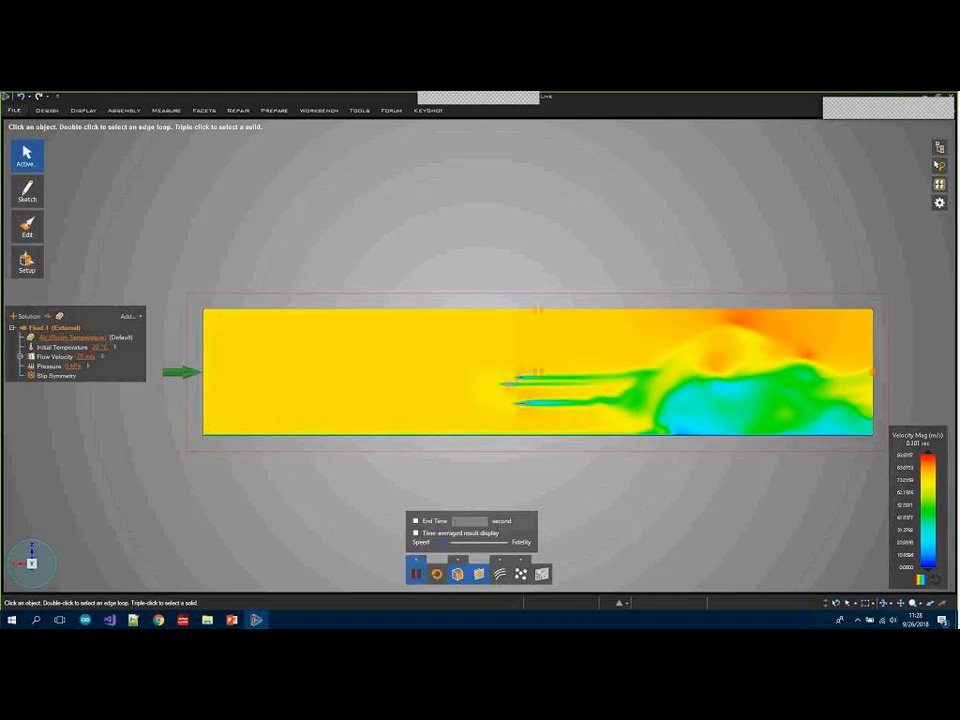
Try to shorten the flow enclosure by moving its inlet face towards the rear wing
middle_click_drag(540, 466, 325, 376)
right_click(261, 281)
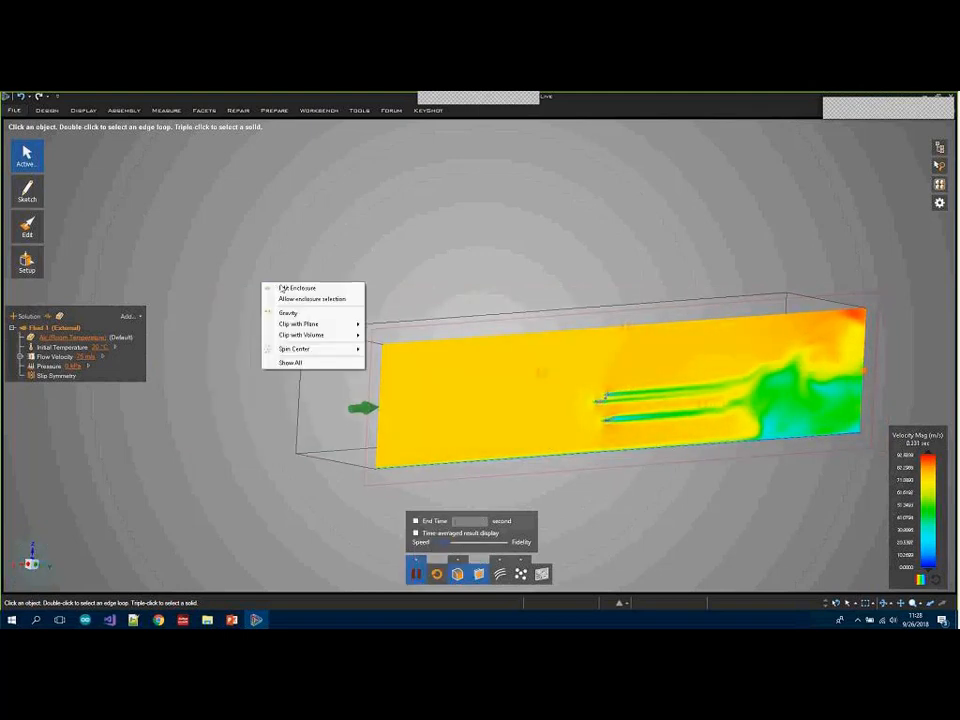
left_click(282, 287)
left_click(334, 400)
left_click_drag(336, 400, 480, 400)
middle_click_drag(334, 328, 370, 224)
middle_click_drag(433, 200, 436, 240)
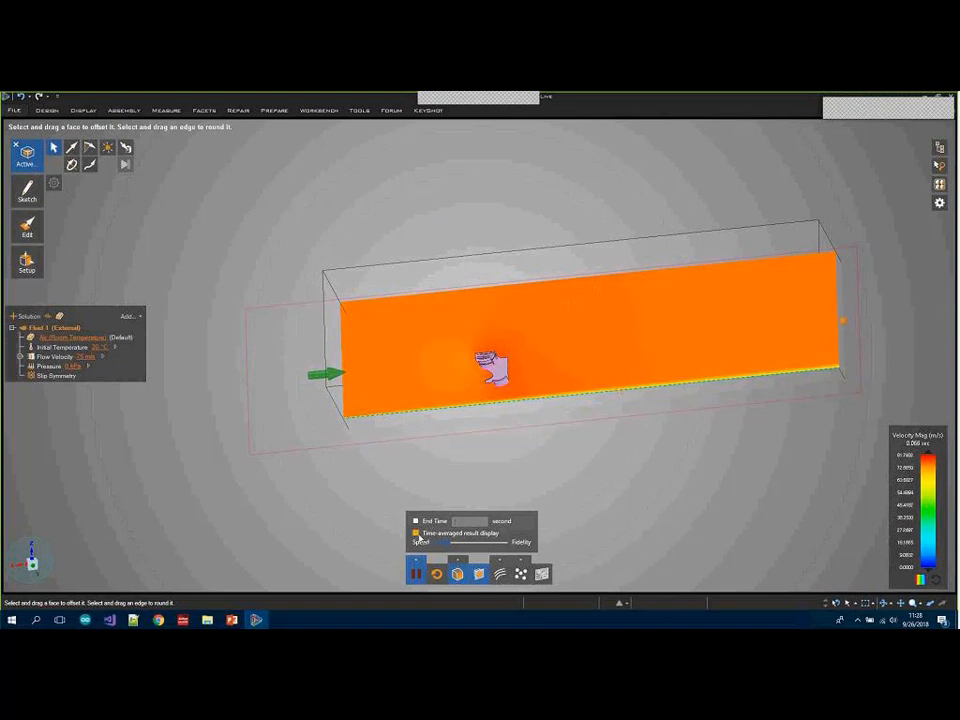
Try the time-averaged result display, turn it off again and leave the enclosure edit
left_click(416, 534)
left_click(429, 534)
key("Escape")
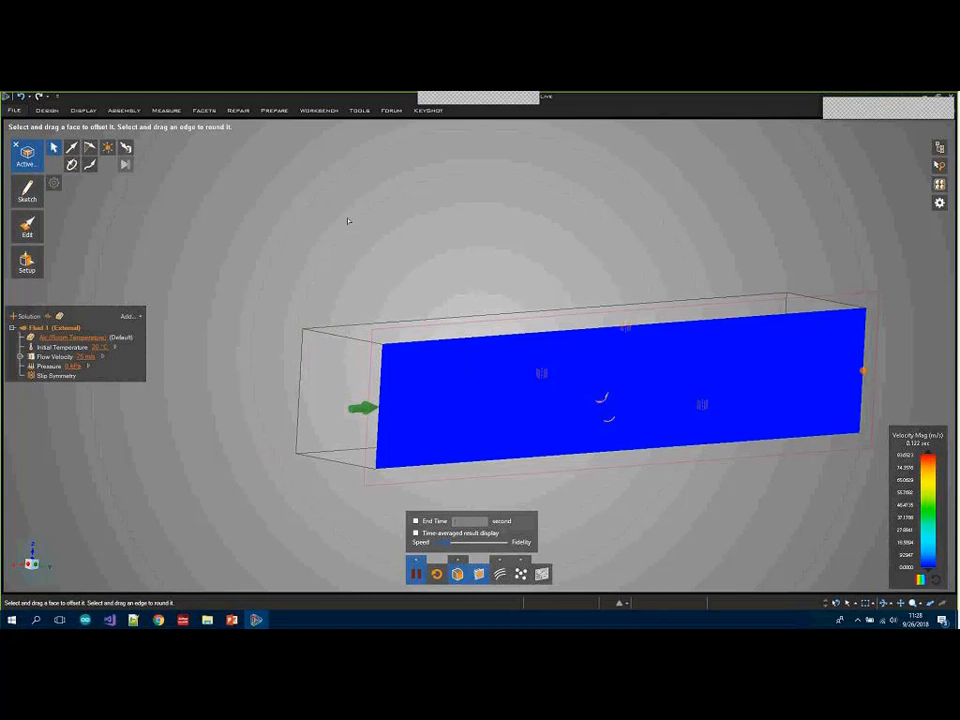
Delete the Enclosure component from the model structure
middle_click_drag(349, 221, 525, 244)
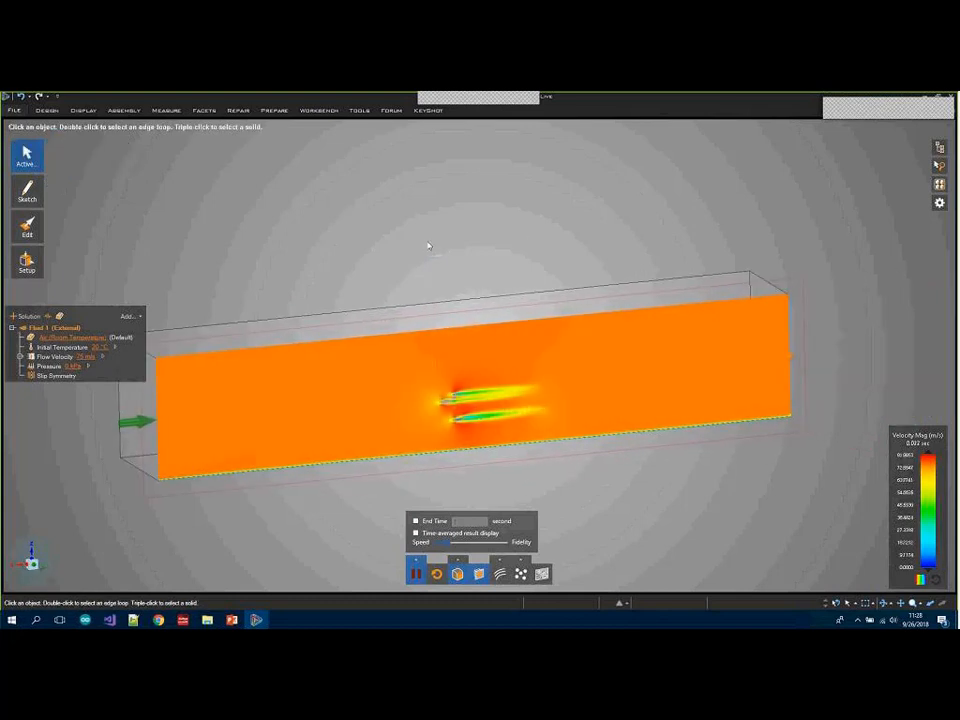
scroll(430, 247, "down", 3)
middle_click_drag(430, 247, 441, 235, "shift")
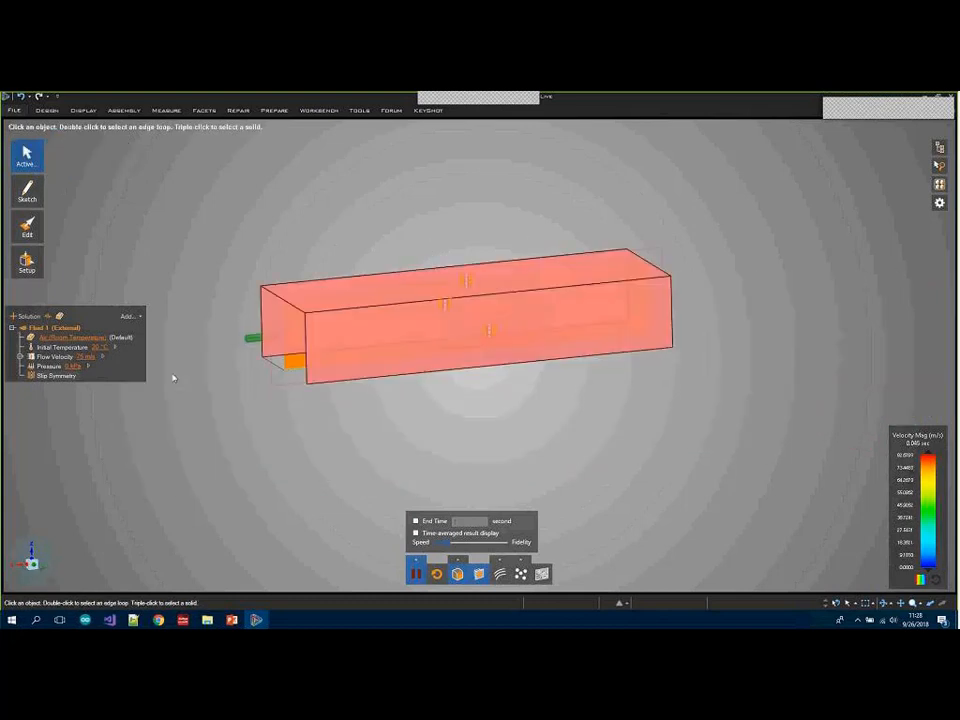
left_click(938, 148)
right_click(852, 180)
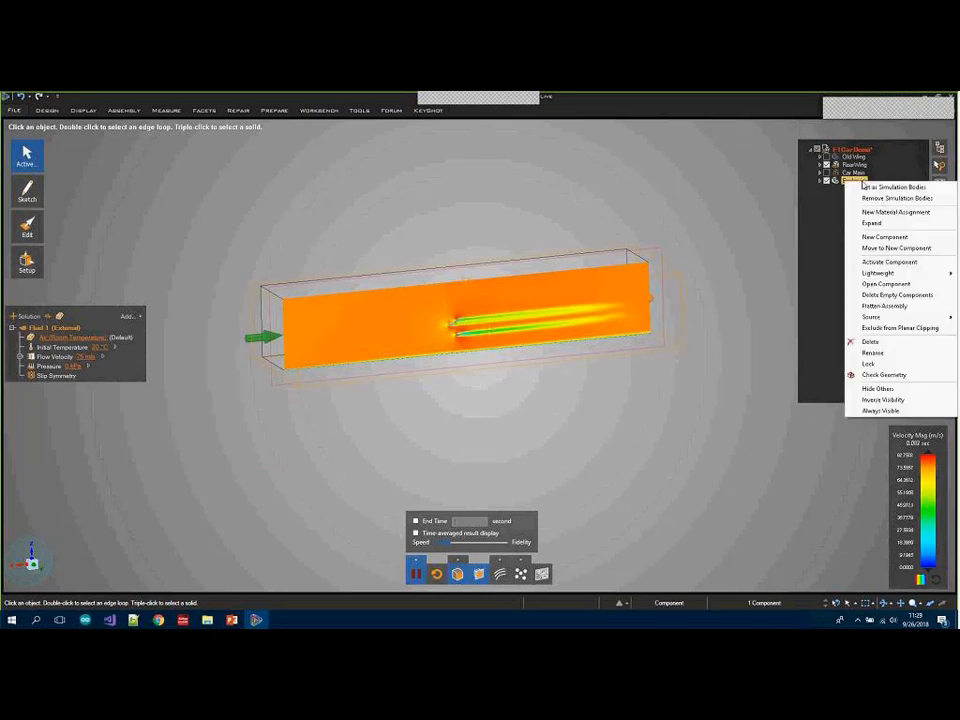
left_click(870, 331)
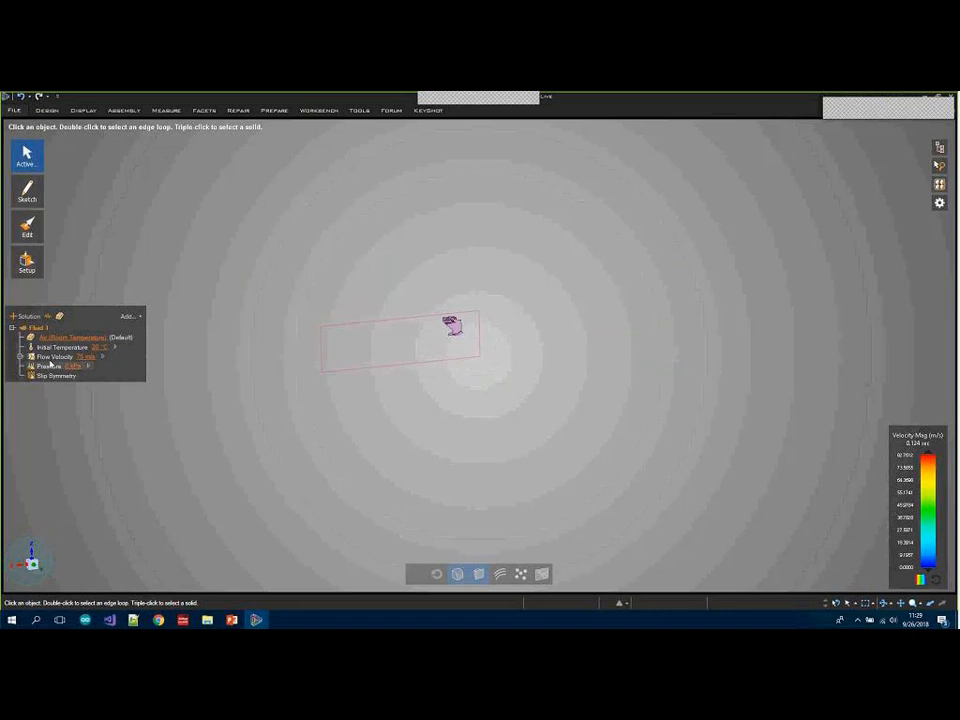
Delete the Fluid 1 solution and acknowledge the undo-history notice
right_click(38, 329)
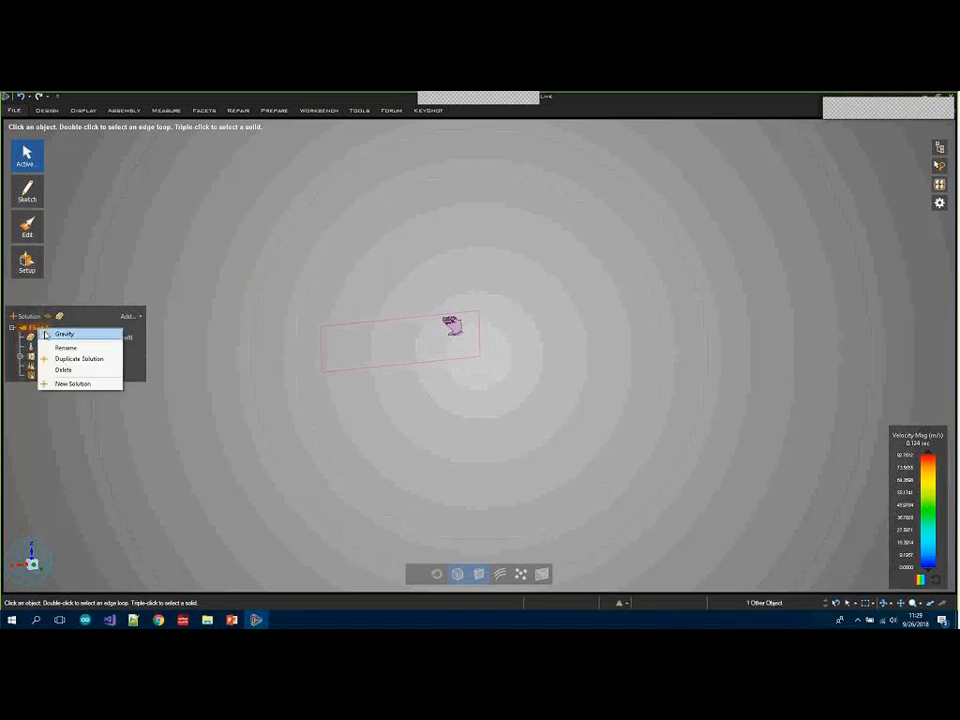
left_click(62, 370)
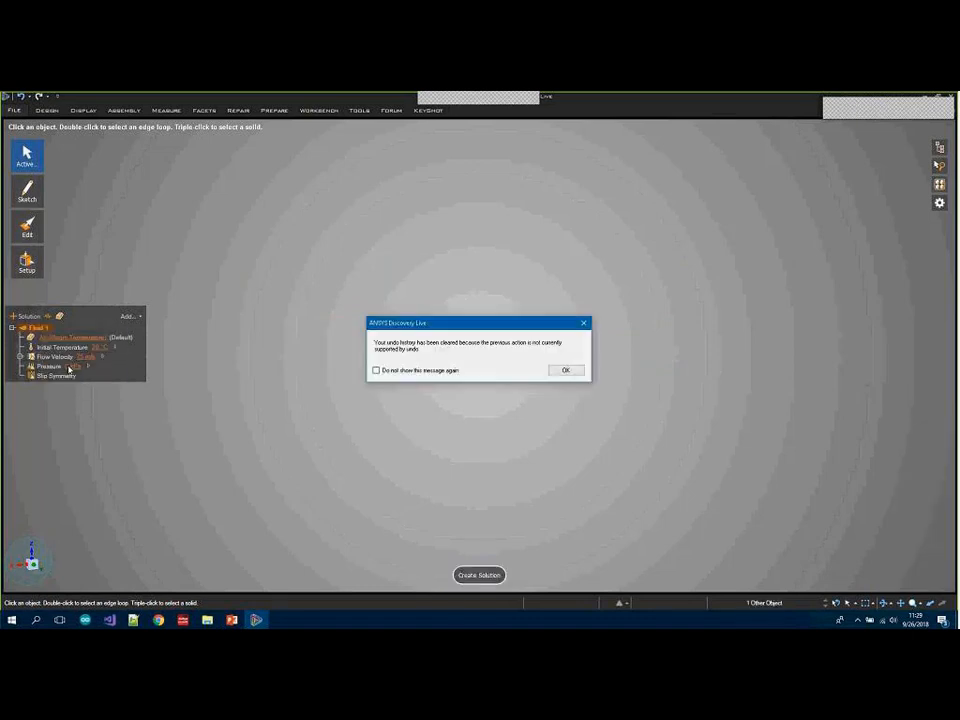
left_click(565, 371)
key("alt+Tab")
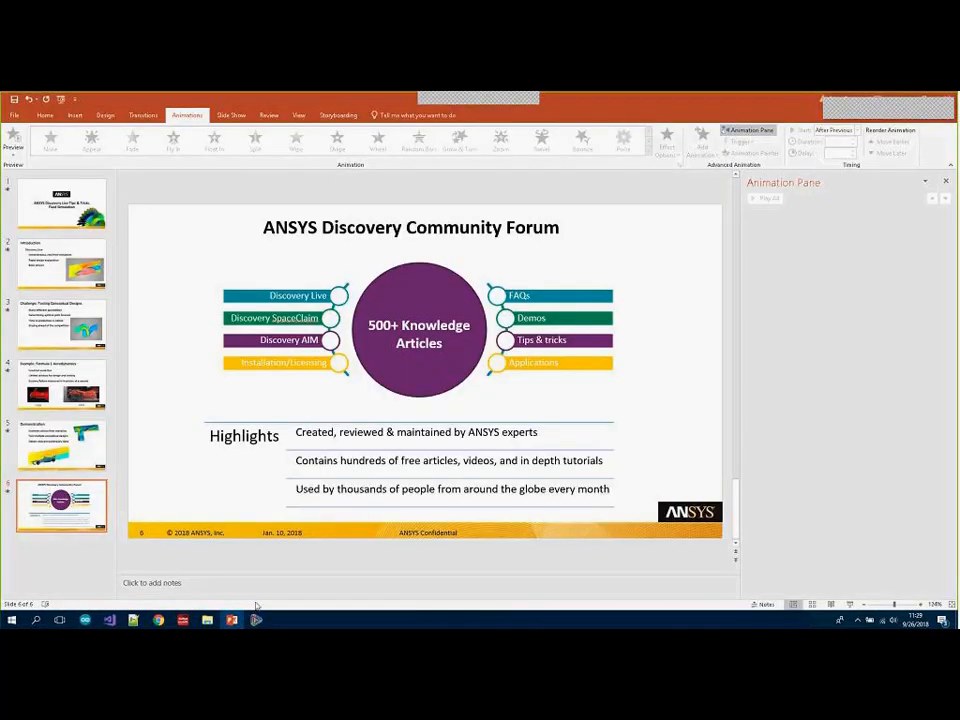
key("alt+Tab")
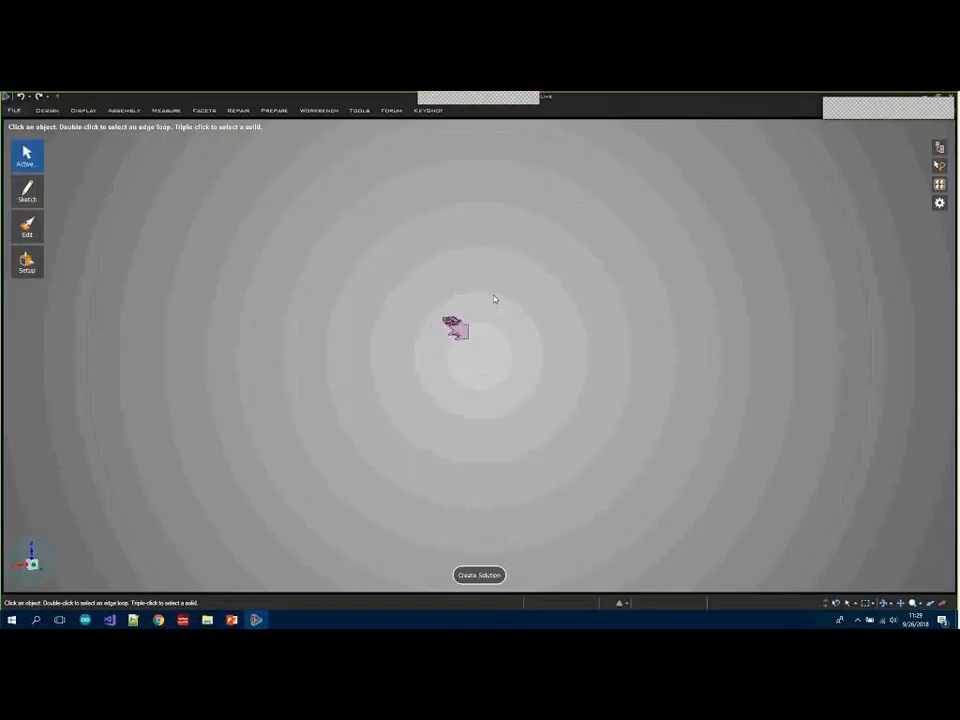
Hide the RearWing component and show the Old Wing component instead
key("h")
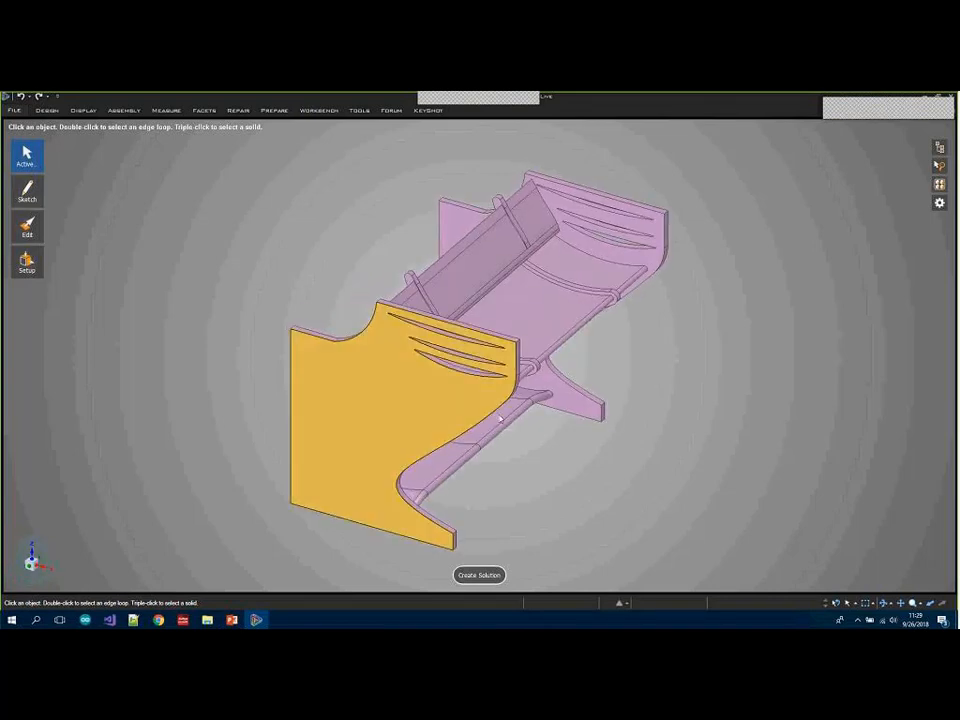
left_click(939, 147)
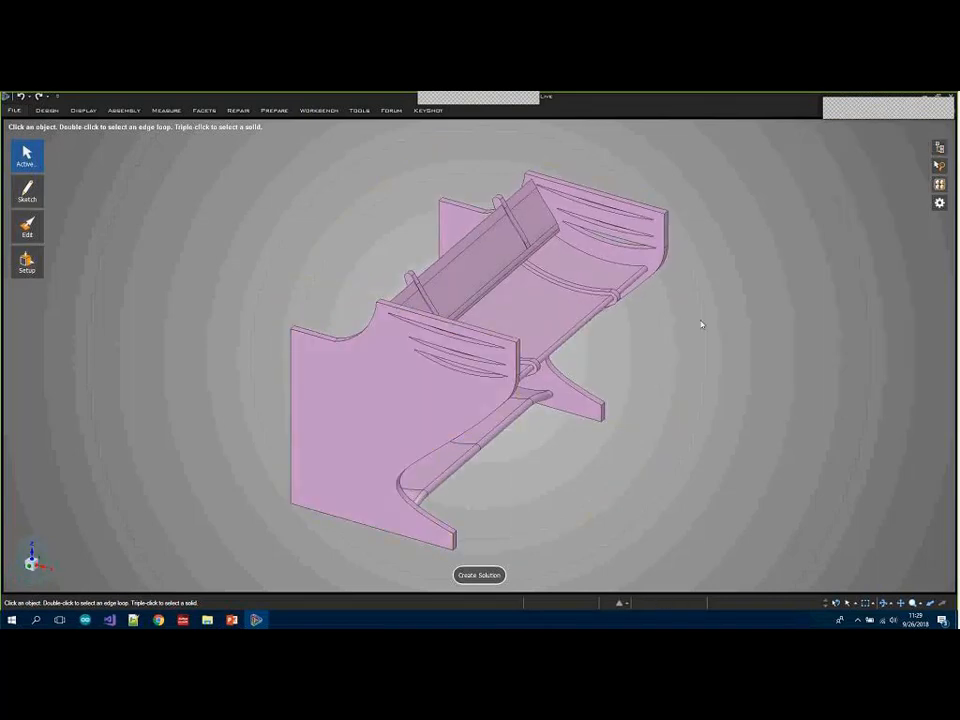
middle_click_drag(699, 326, 394, 354)
left_click(431, 371)
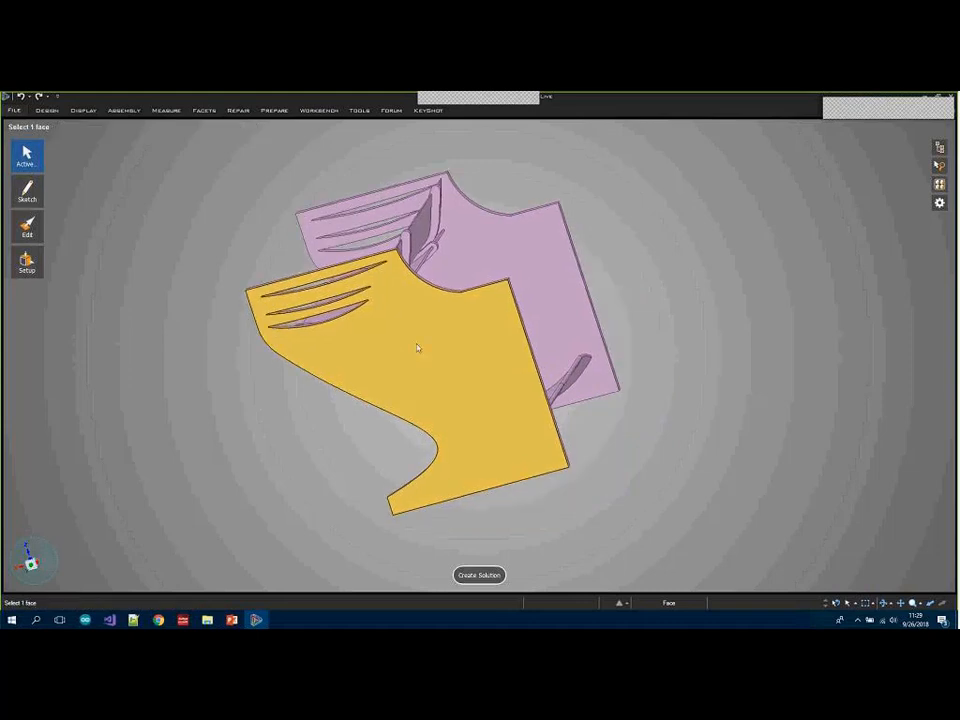
mouse_move(418, 347)
middle_mouse_down()
mouse_move(506, 356)
mouse_move(474, 378)
mouse_move(492, 375)
mouse_move(475, 368)
middle_mouse_up()
mouse_move(939, 148)
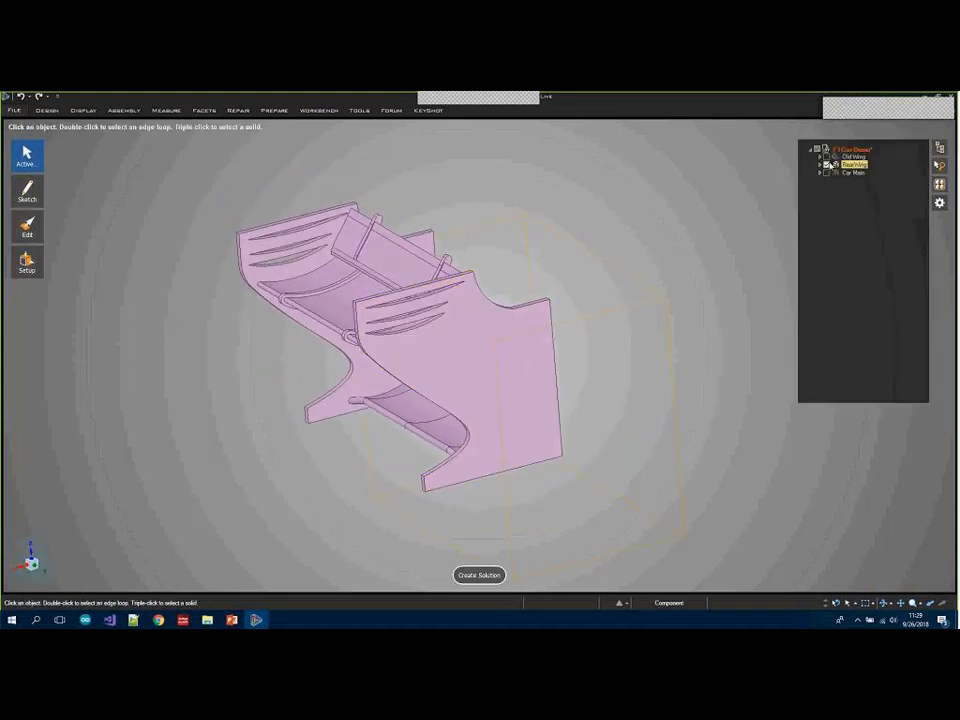
left_click(827, 165)
left_click(827, 157)
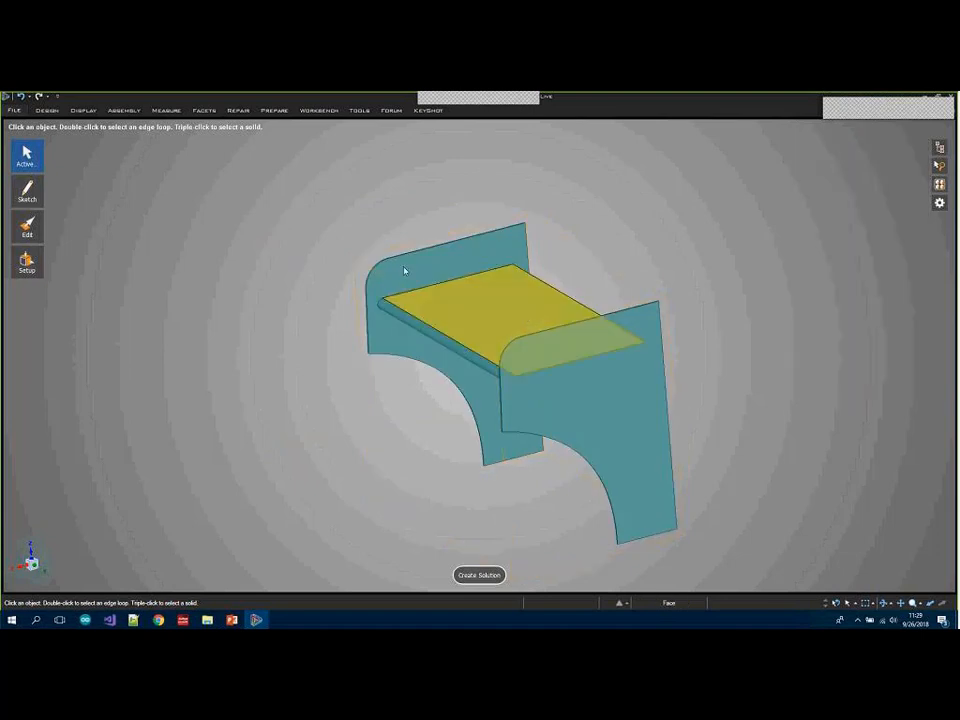
Create an external airflow solution around the old wing, using the enclosure's bottom face as the ground plane
middle_click_drag(405, 270, 328, 285)
left_click(328, 285)
left_click(484, 576)
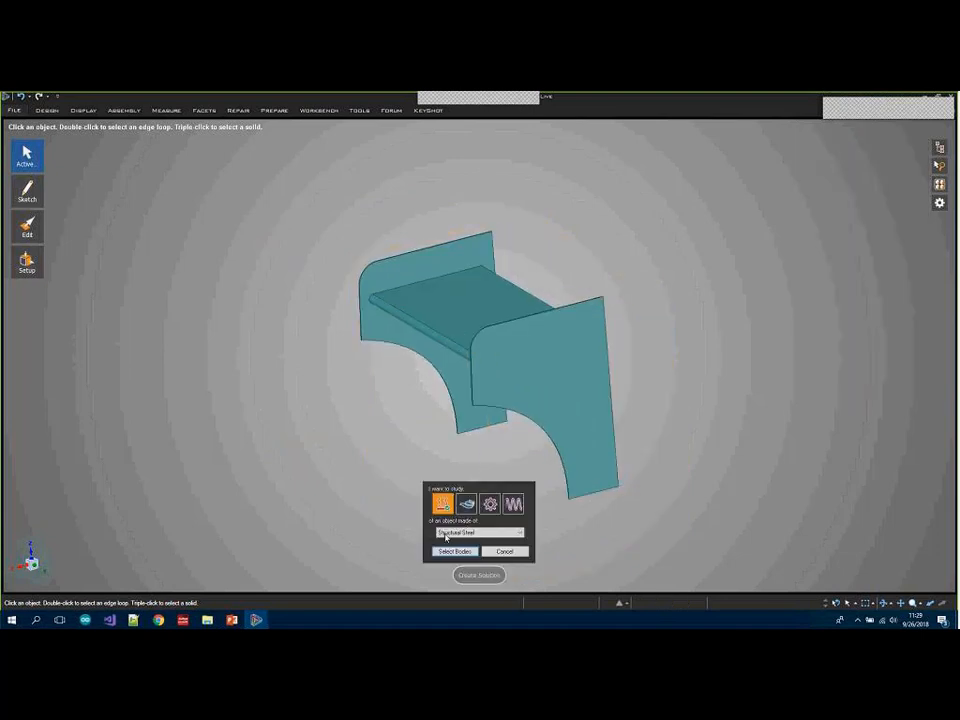
left_click(466, 504)
left_click(455, 552)
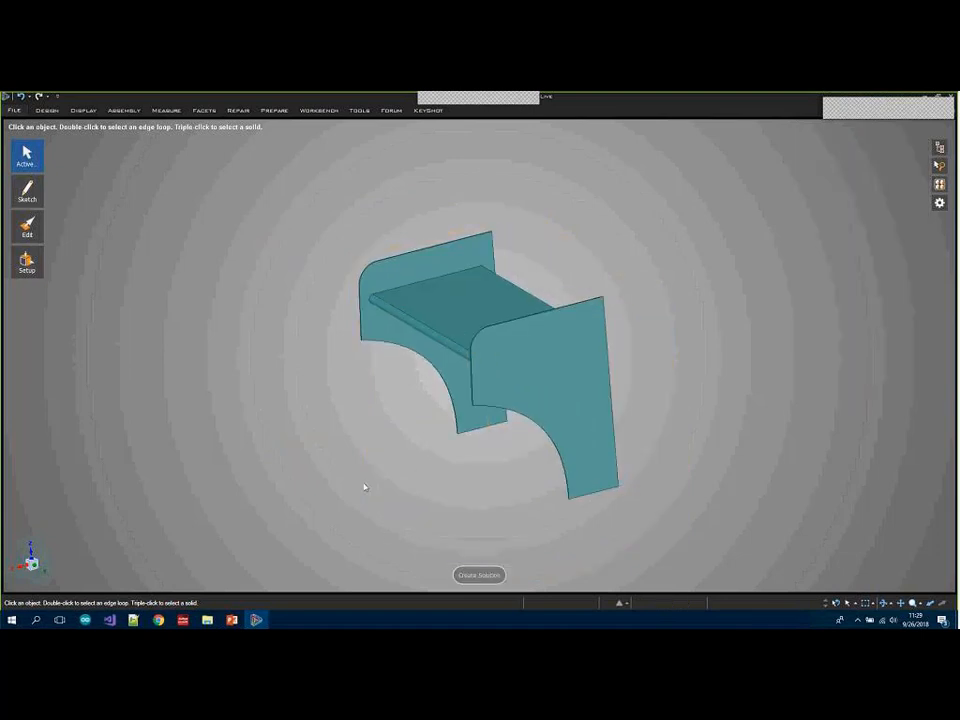
left_click(300, 432)
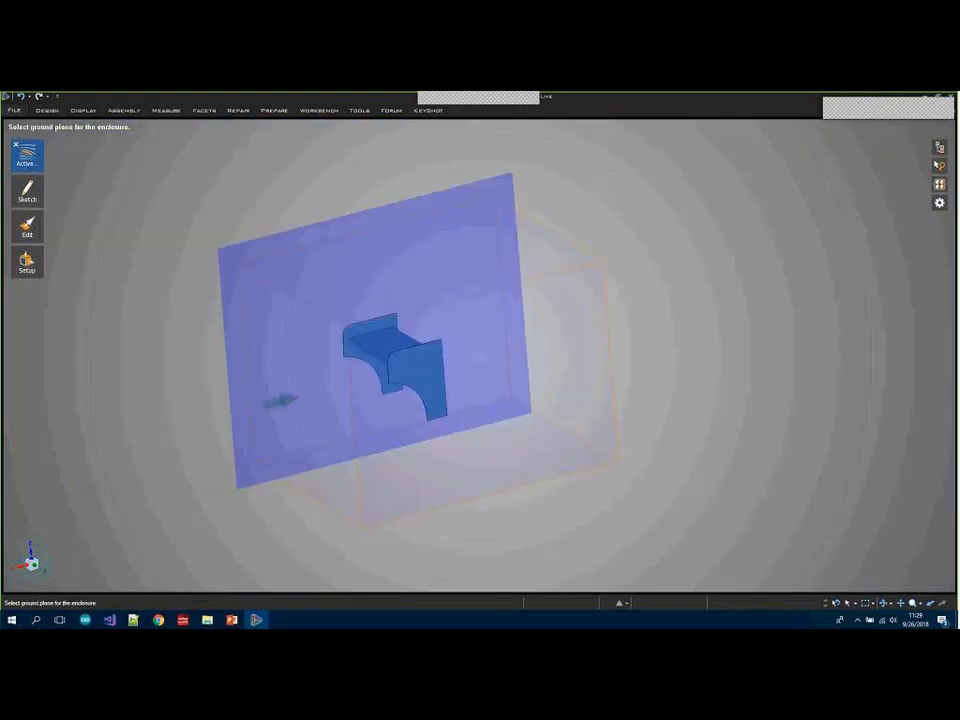
left_click(450, 497)
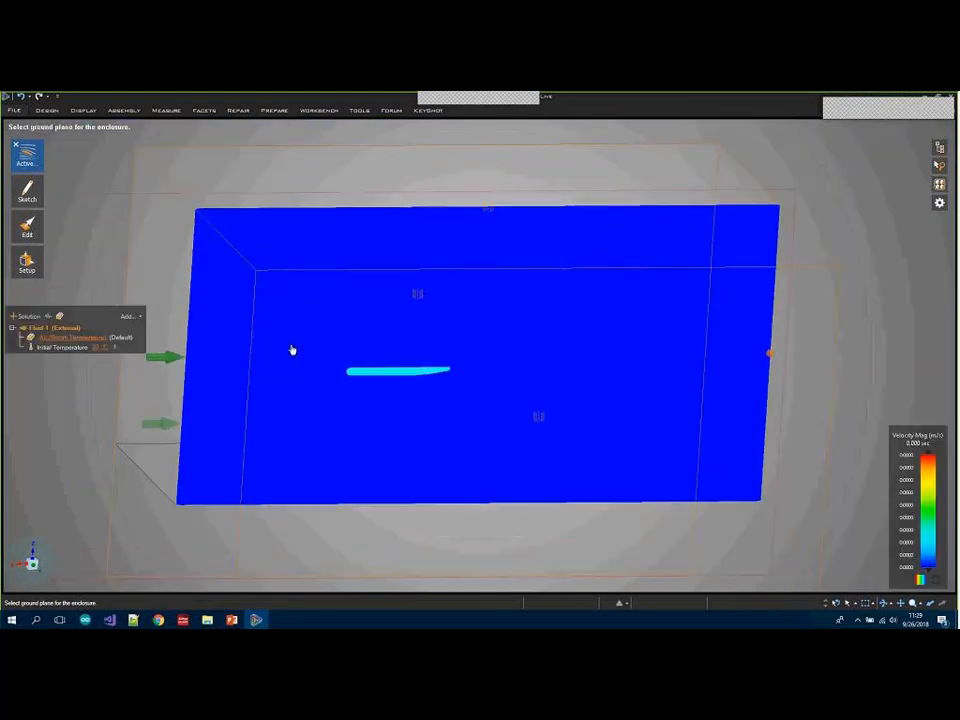
Set the Flow Velocity of the Fluid 1 solution to 75 m/s
middle_click_drag(332, 386, 390, 366, "shift")
scroll(390, 366, "down", 1)
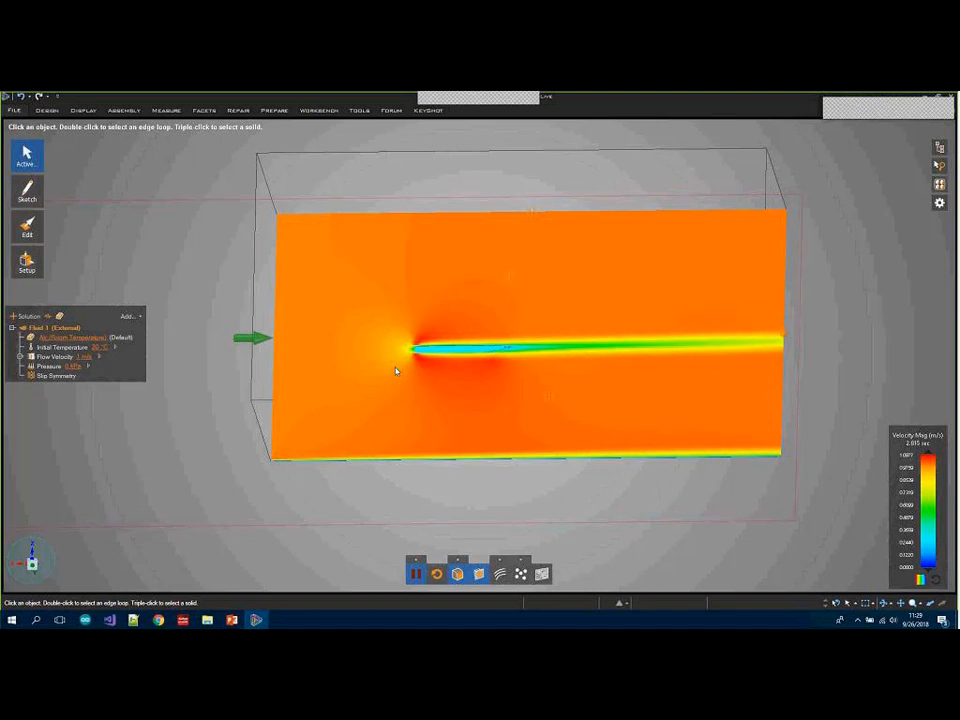
left_click(85, 357)
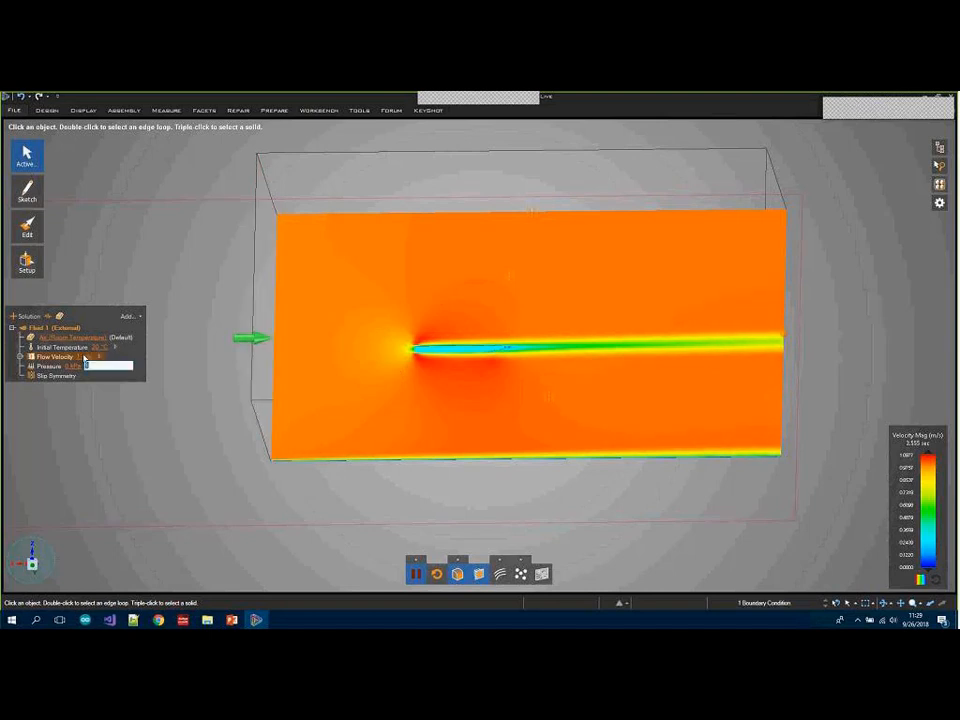
type("10")
key("Return")
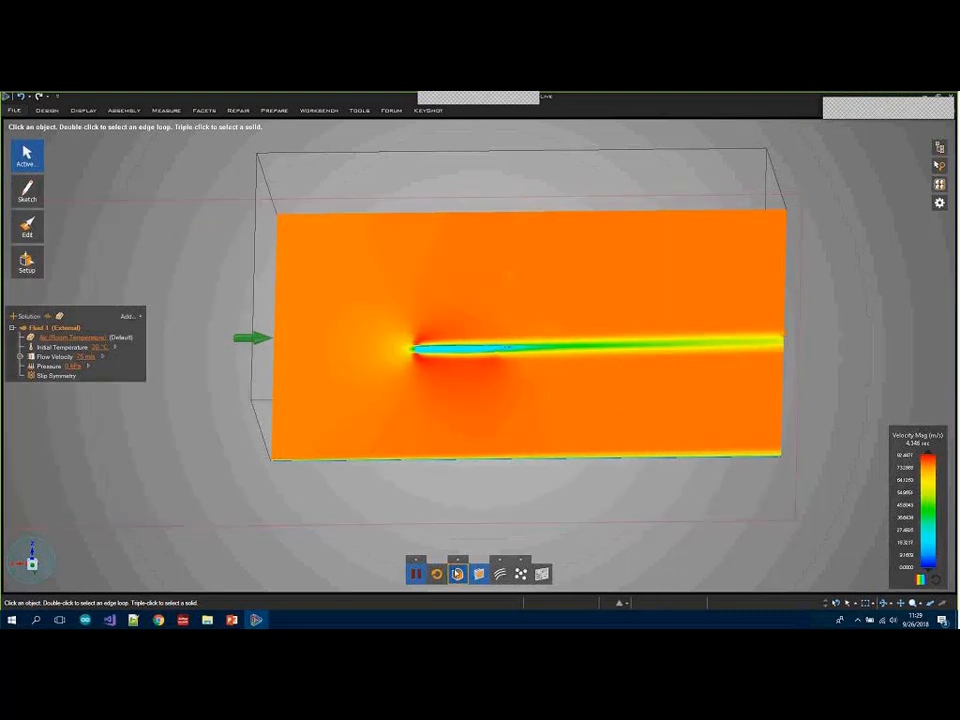
Hide the Enclosure component and the cut-plane result, and display the velocity with the Composite rendering method
mouse_move(940, 148)
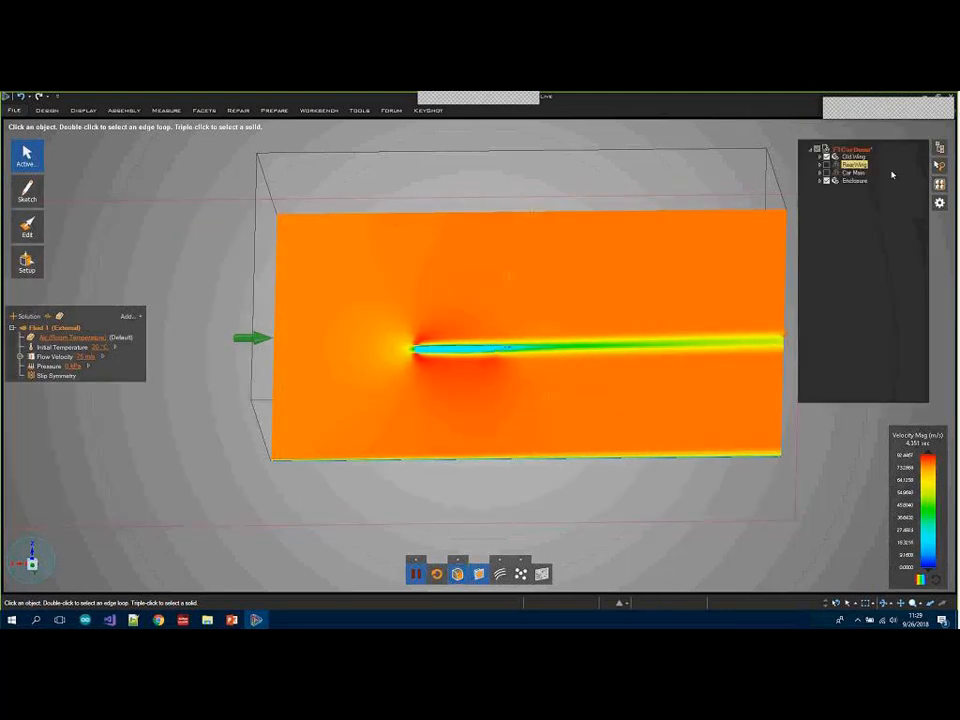
left_click(828, 180)
left_click(458, 574)
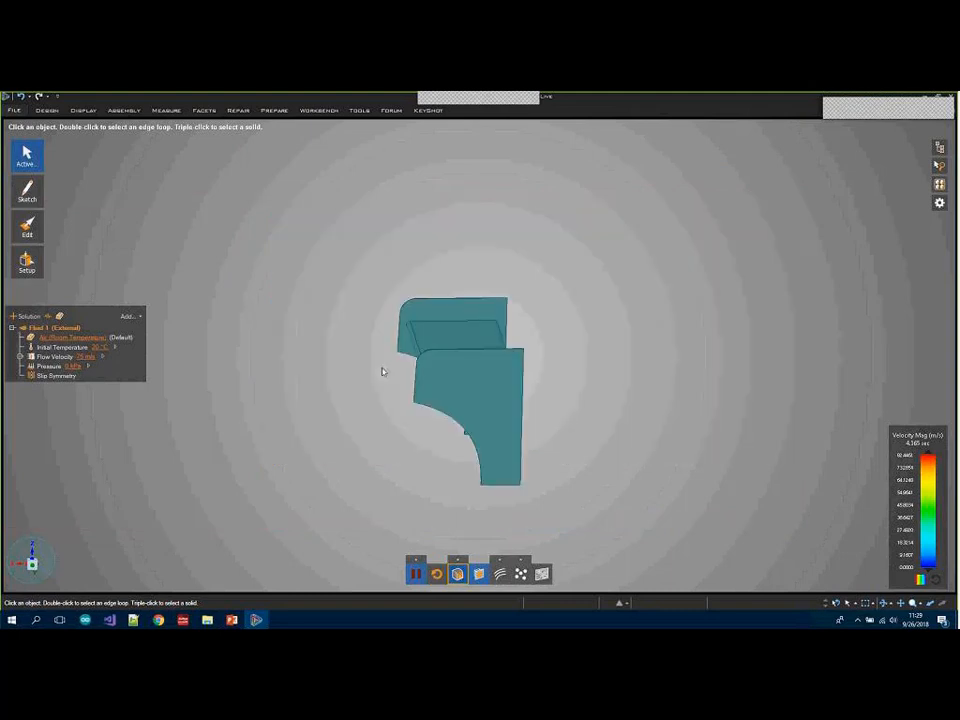
left_click(480, 572)
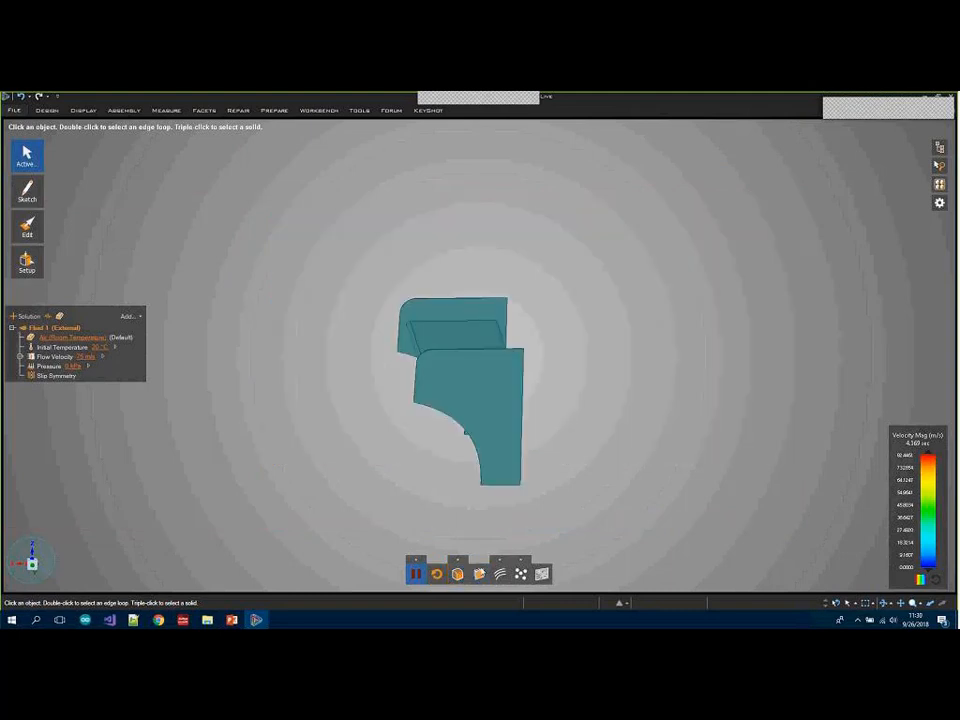
left_click(457, 560)
left_click(475, 530)
left_click(482, 558)
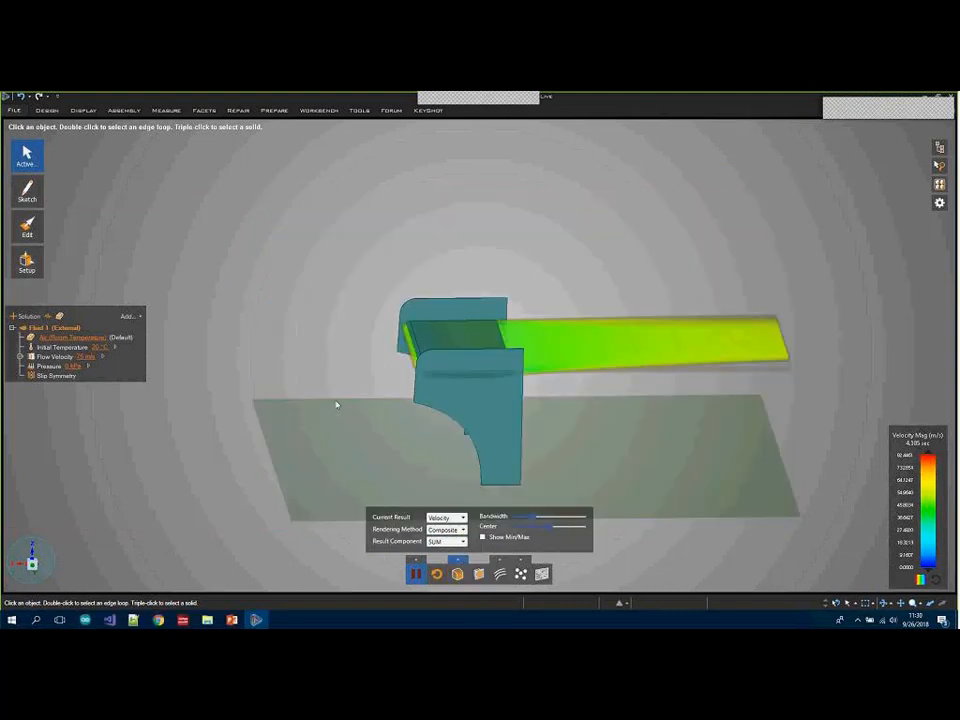
middle_click_drag(326, 393, 366, 401)
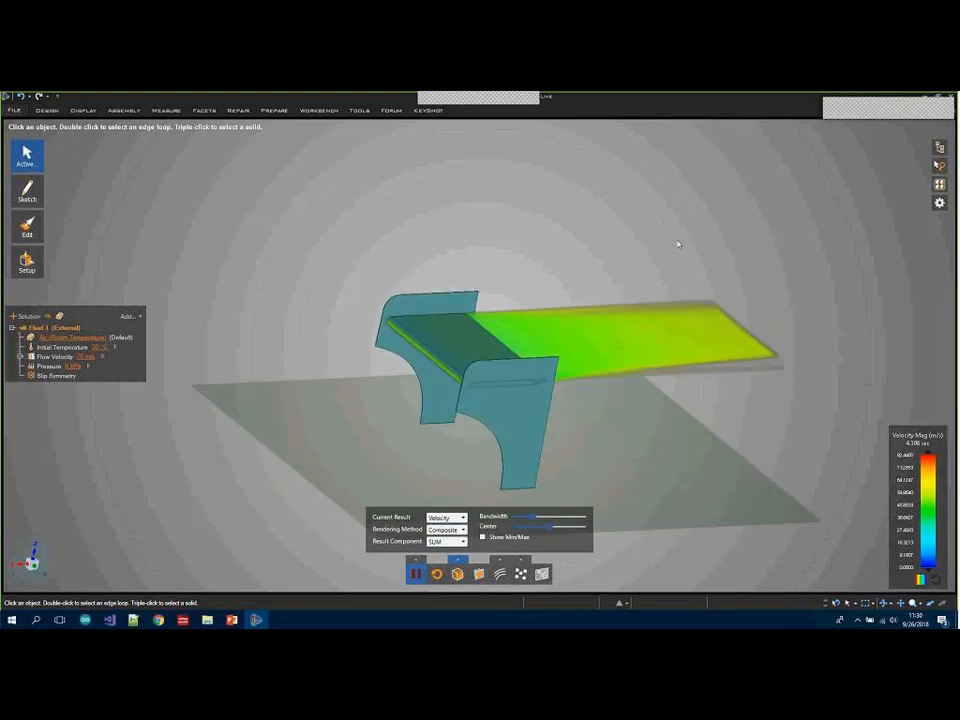
scroll(678, 244, "down", 2)
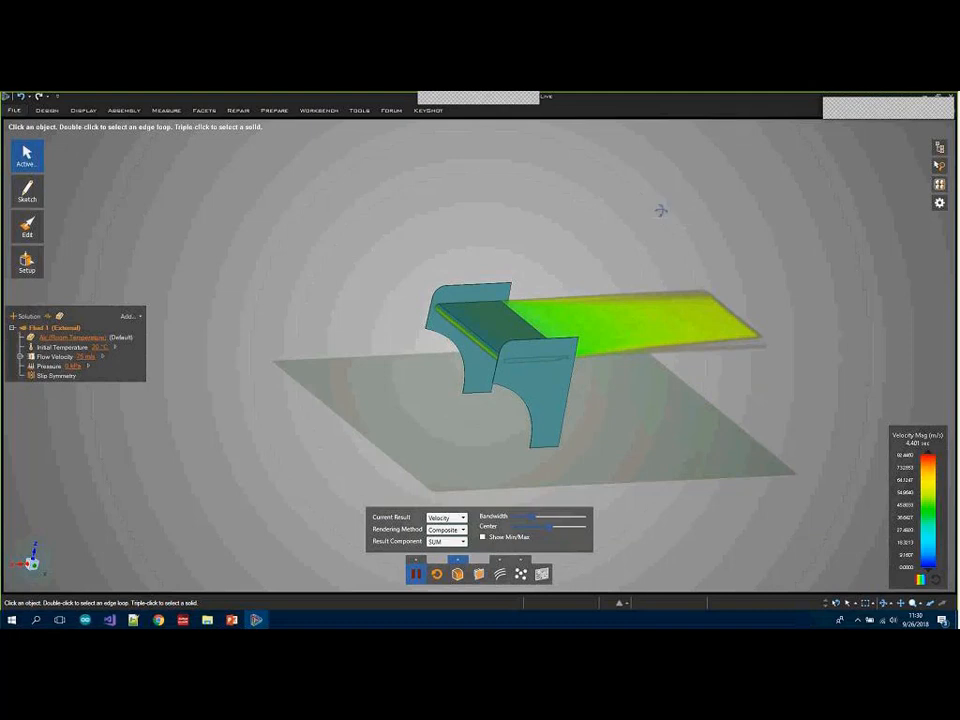
mouse_move(660, 210)
middle_mouse_down()
mouse_move(647, 208)
mouse_move(649, 218)
middle_mouse_up()
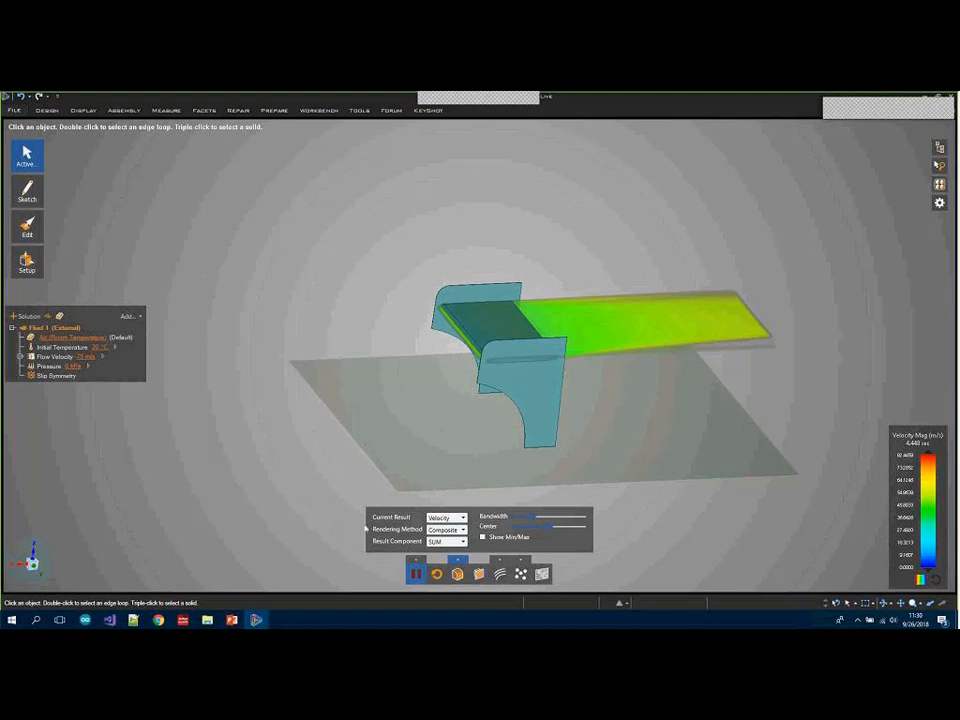
left_click(417, 559)
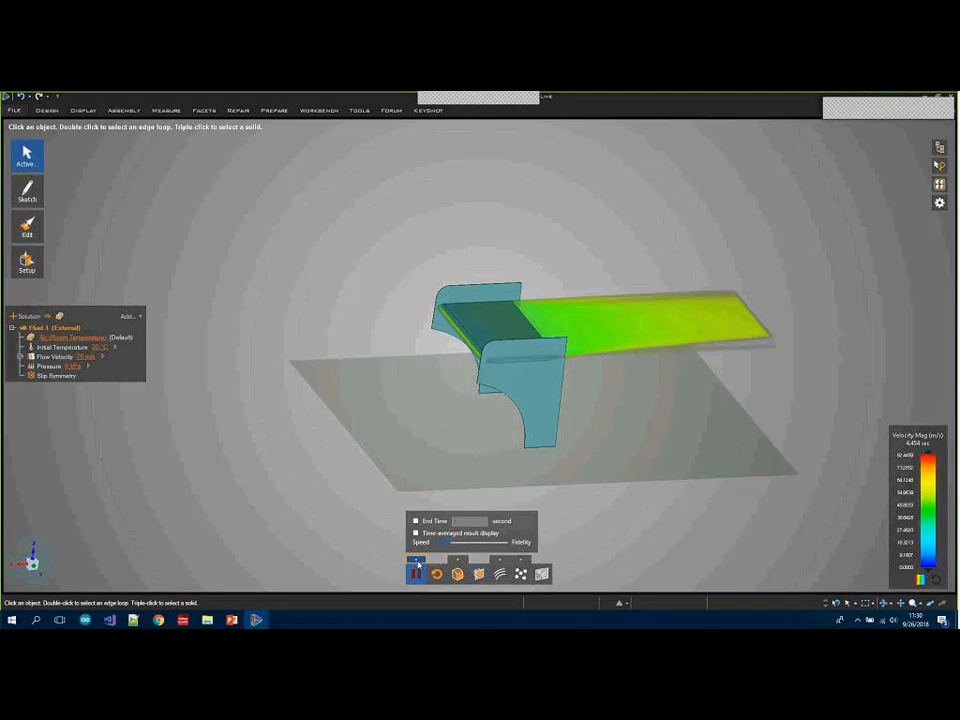
left_click(417, 561)
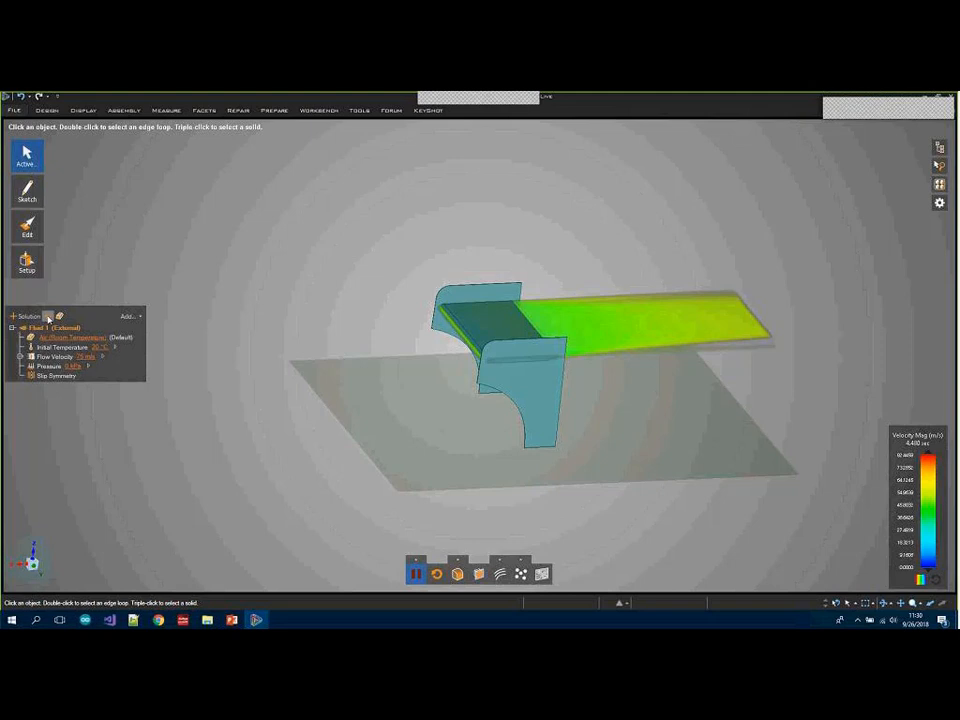
Create a charted Force in X direction calculation named Drag on the four faces of the horizontal wing blade
left_click(48, 318)
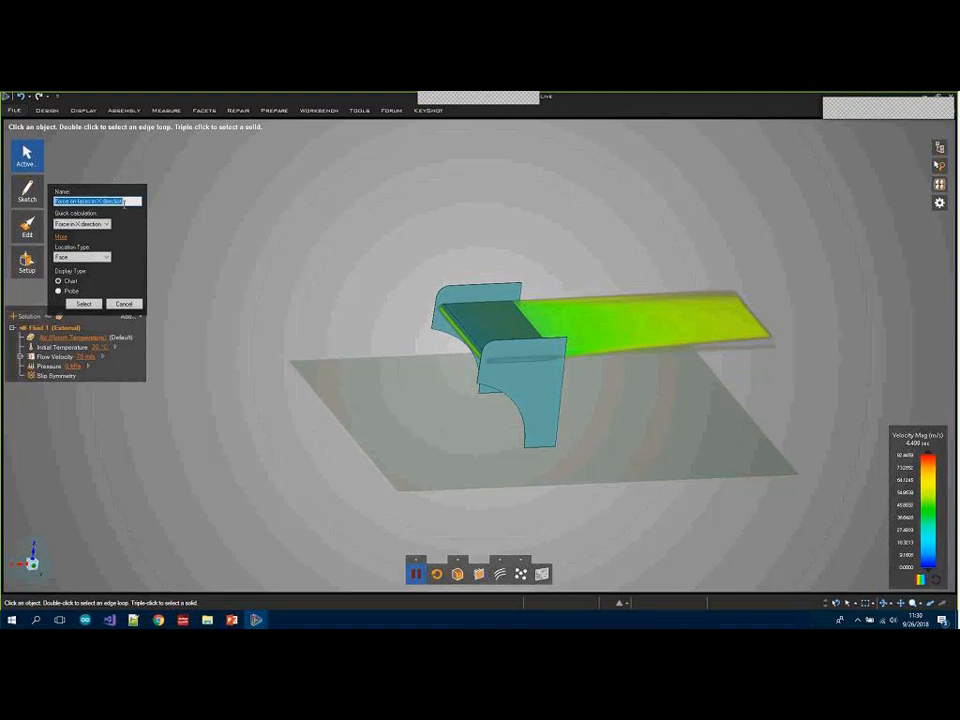
type("Drag")
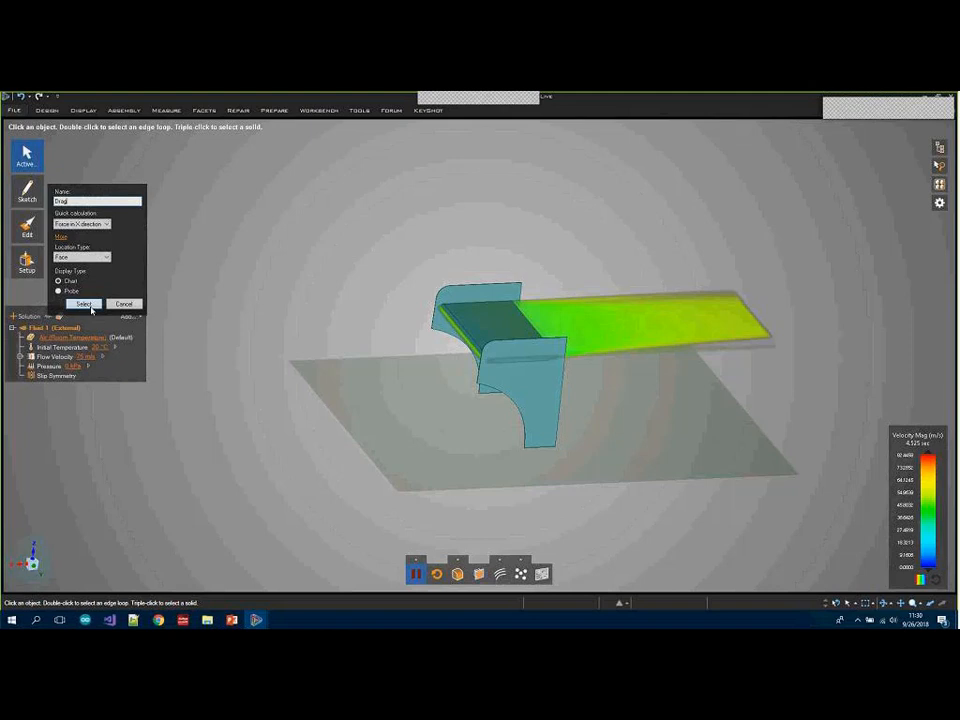
left_click(86, 305)
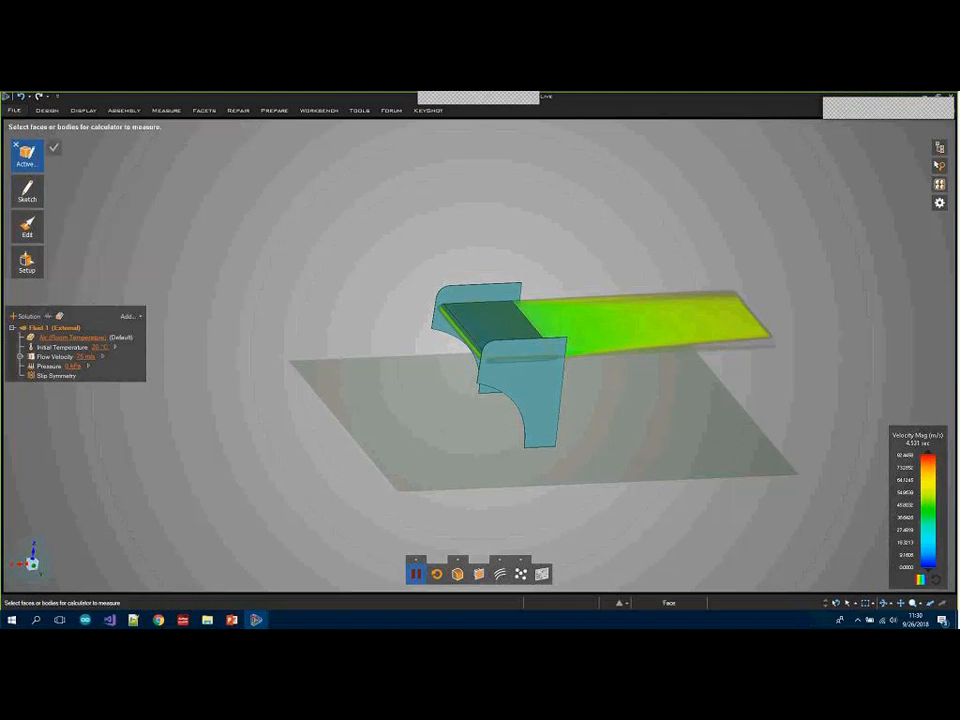
left_click(506, 322)
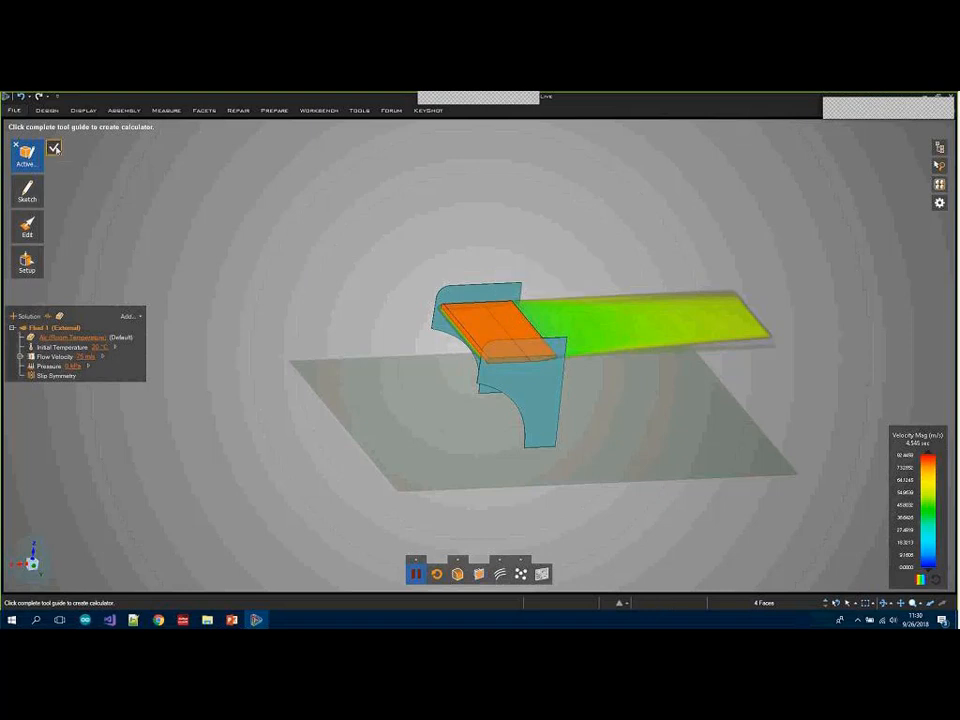
left_click(54, 148)
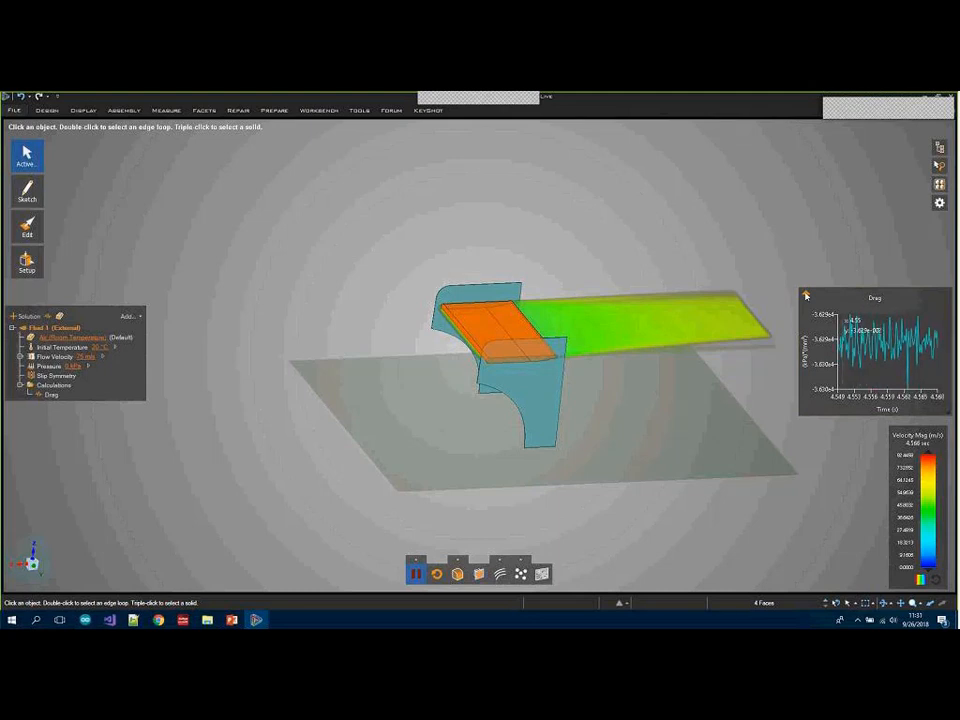
Collapse the Drag chart to a value read-out and turn on the time-averaged result display
left_click(806, 295)
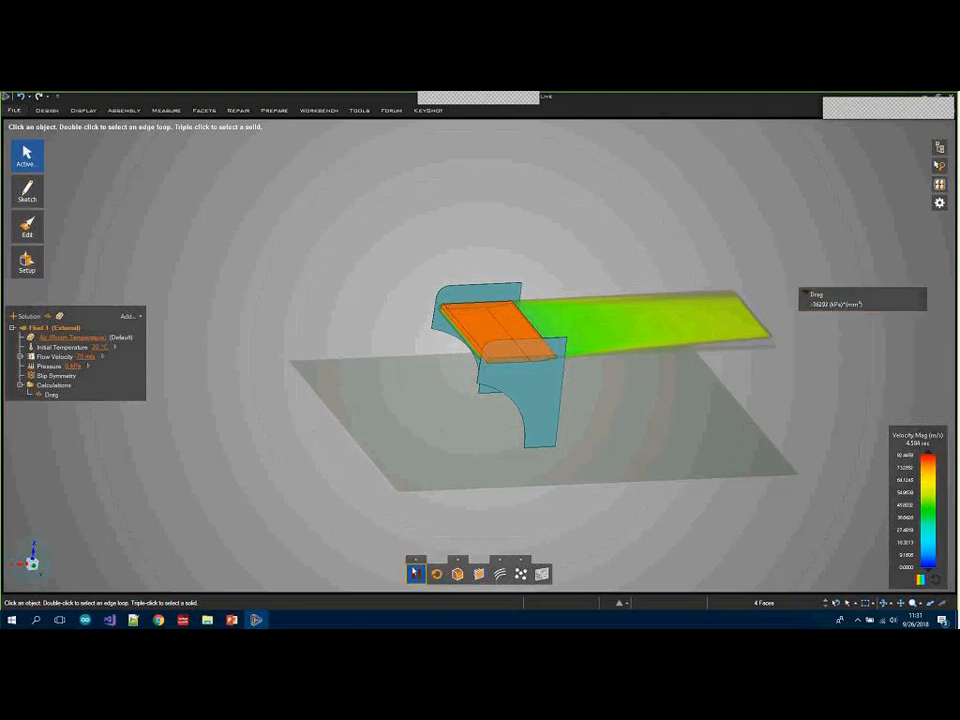
mouse_move(416, 568)
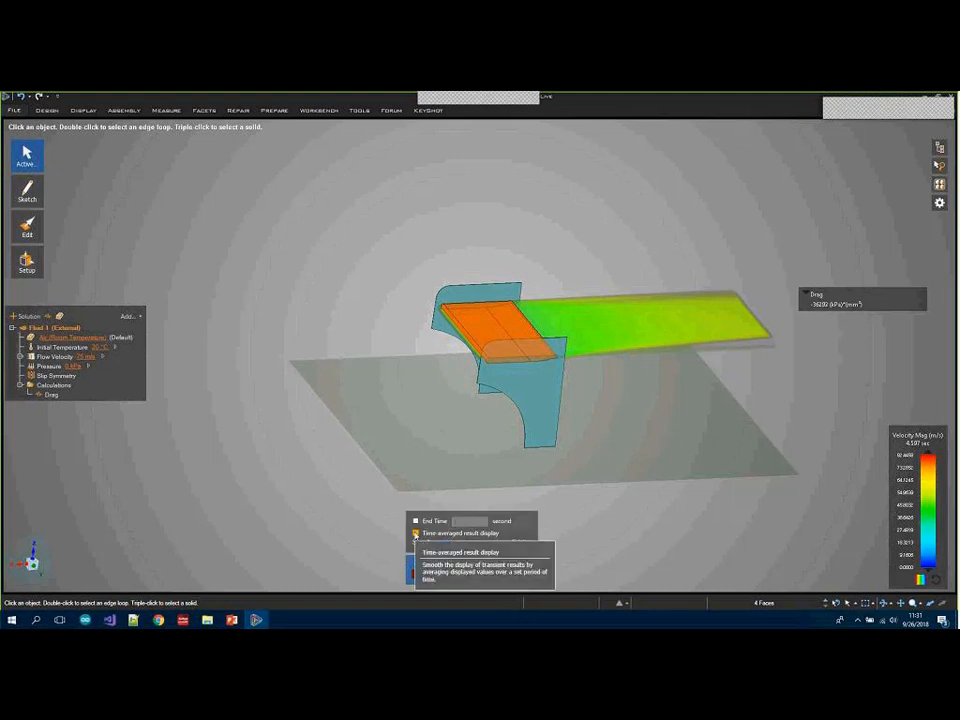
left_click(415, 533)
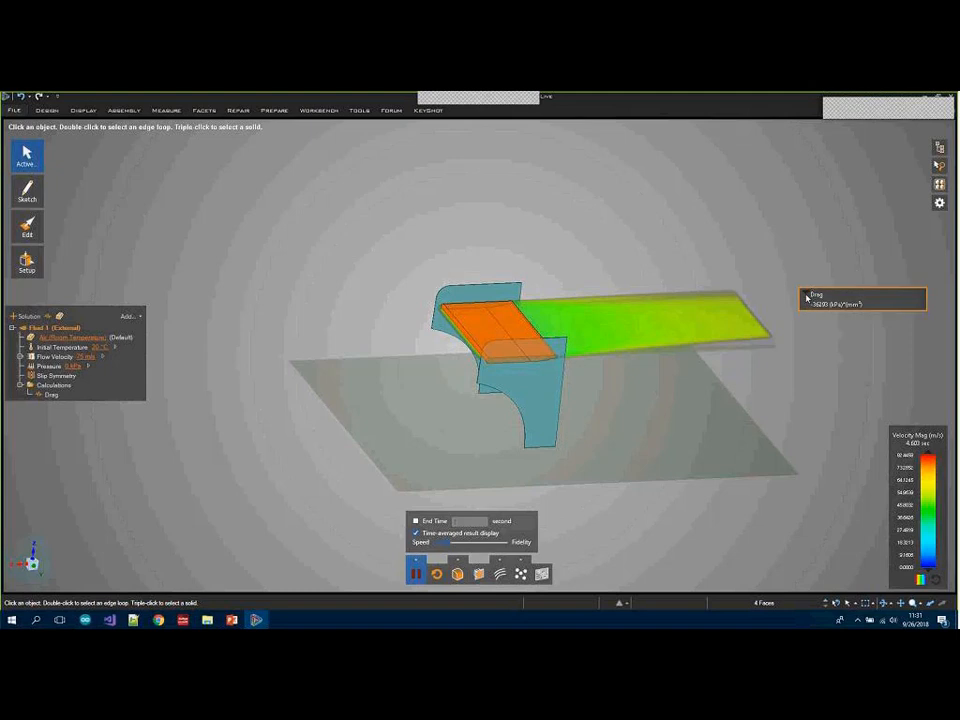
Expand the Drag chart, move and enlarge it over the model to inspect the averaged force history, and collapse it again
mouse_move(808, 295)
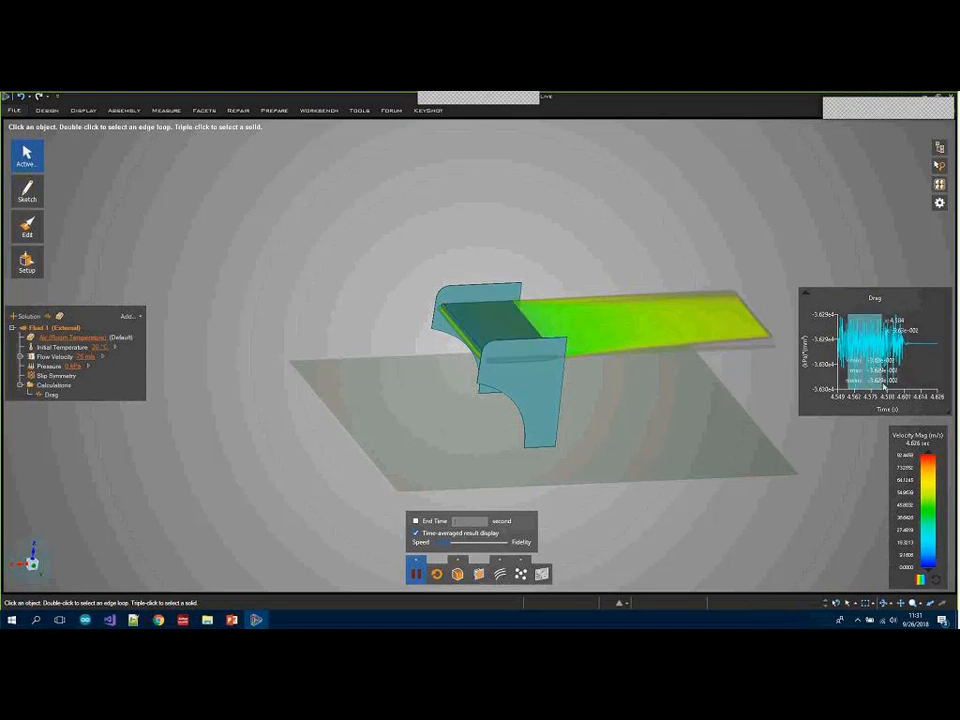
left_click_drag(827, 280, 391, 195)
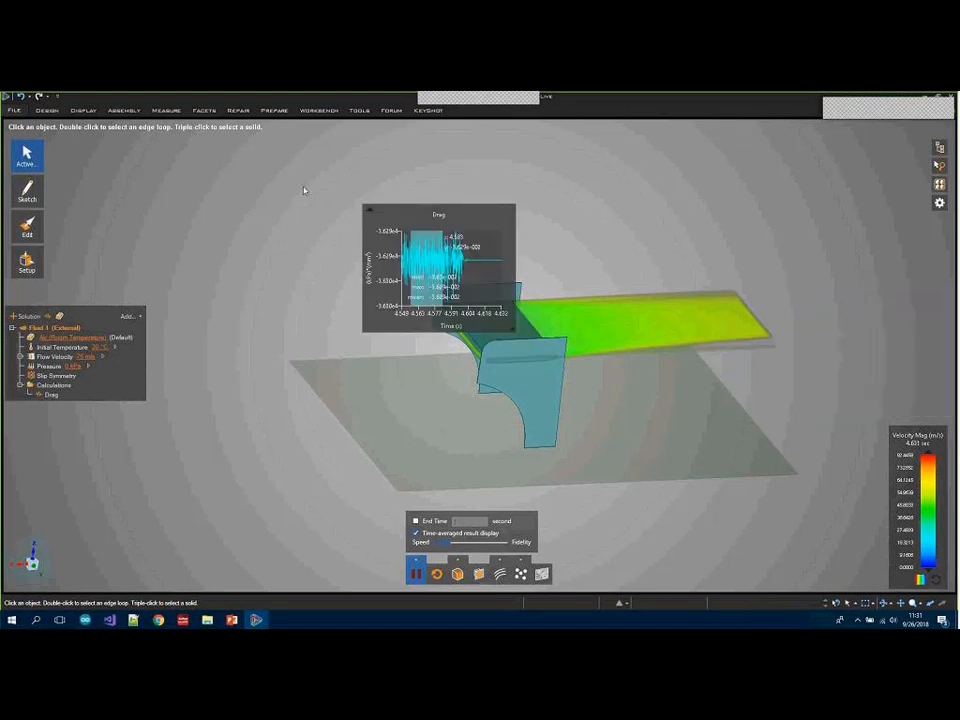
left_click_drag(304, 190, 247, 184)
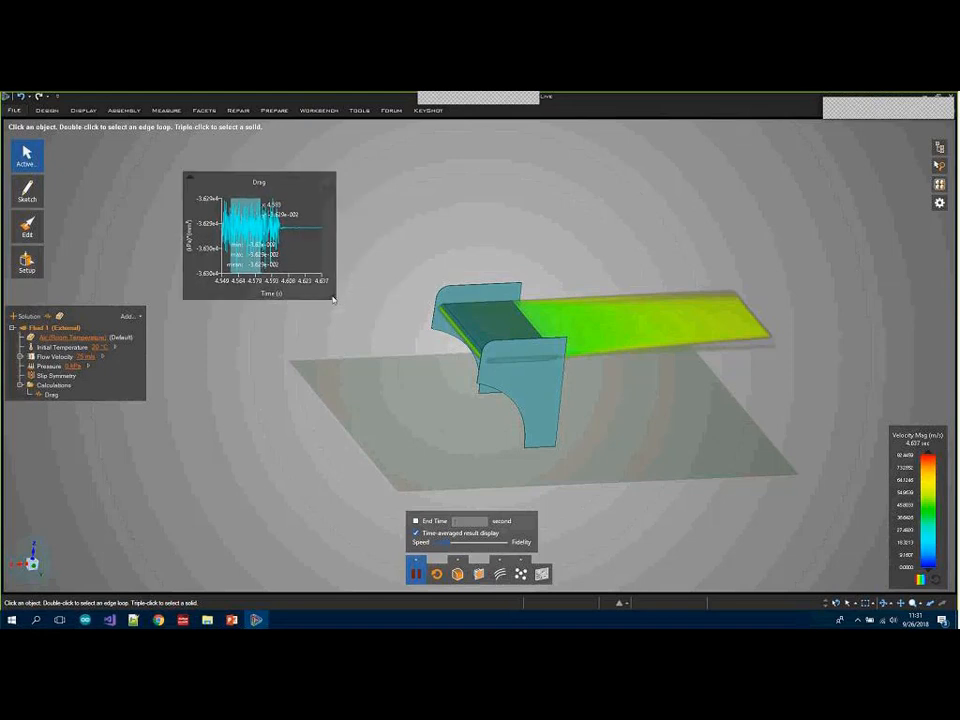
left_click_drag(333, 299, 828, 502)
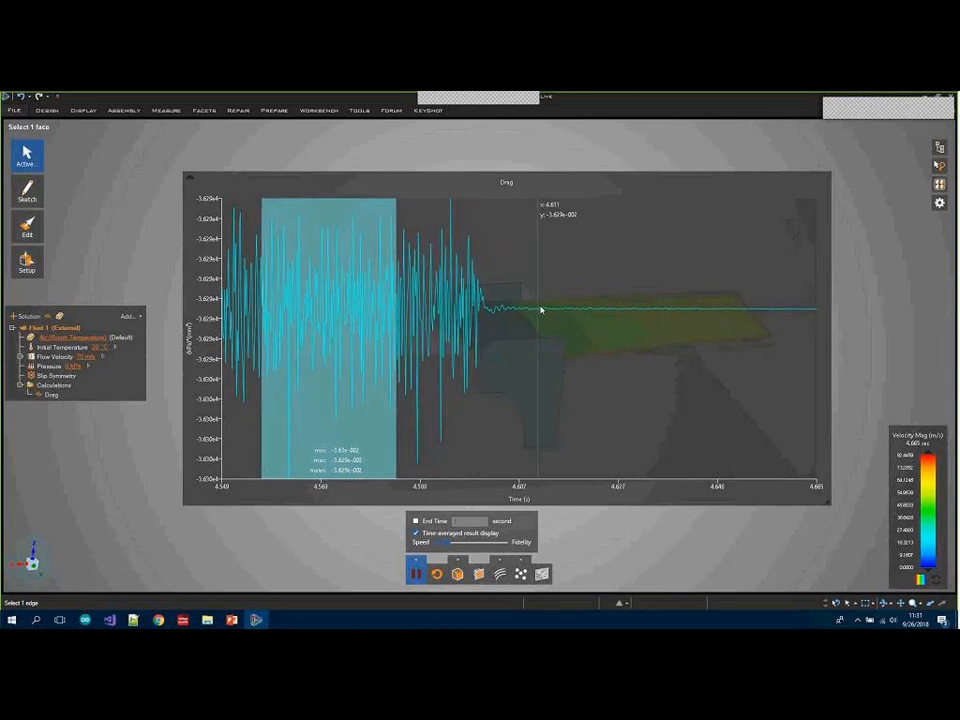
left_click(189, 179)
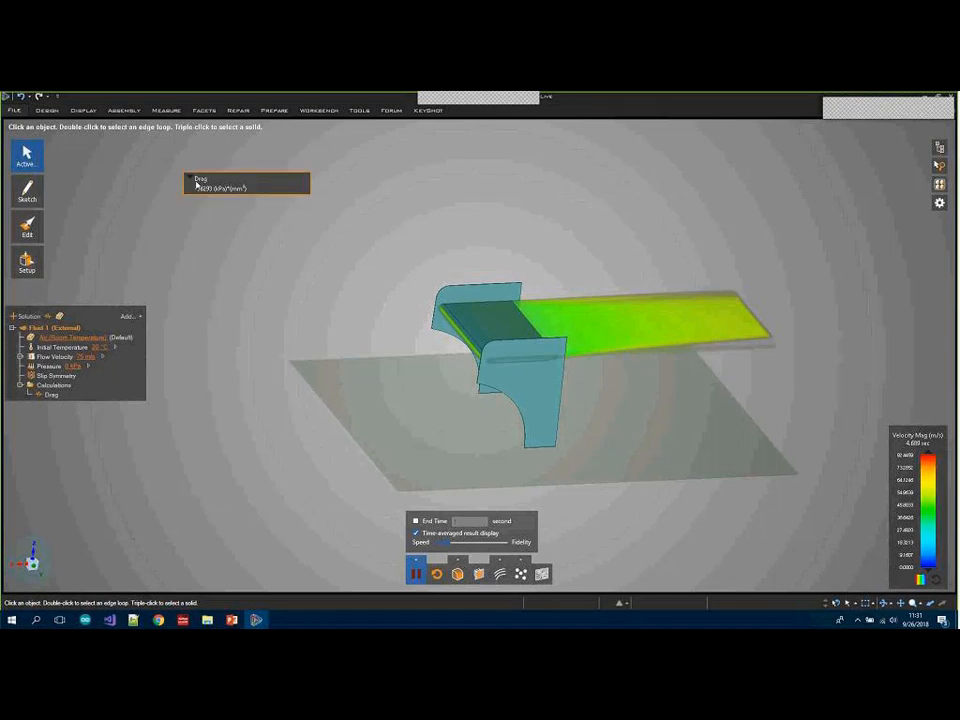
Create a charted Force in Z direction calculation named Downforce on the four faces of the horizontal wing blade
left_click(59, 316)
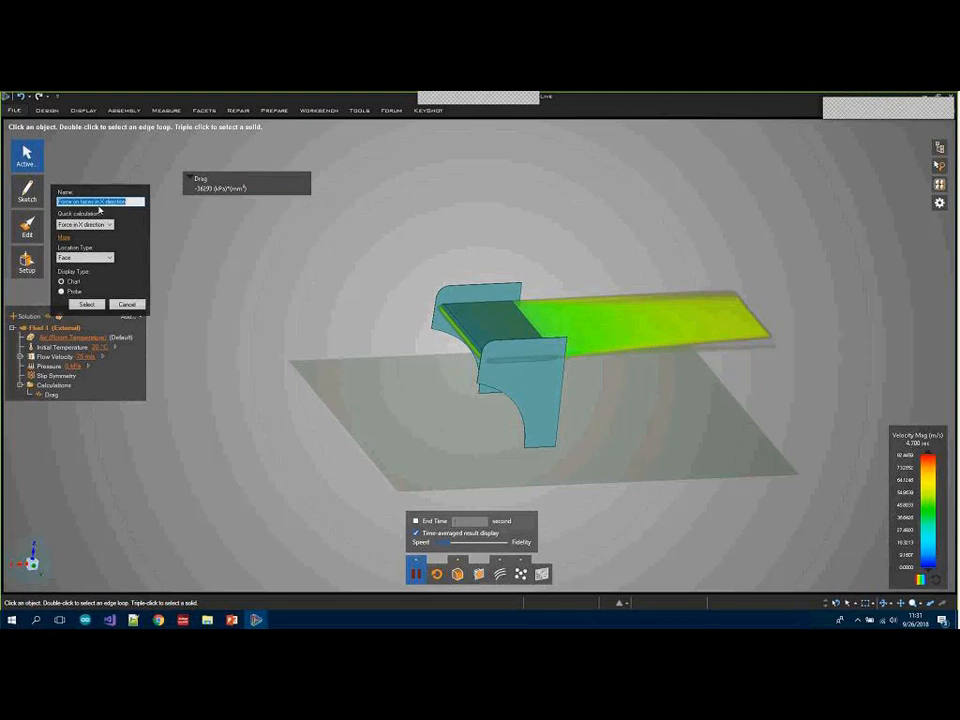
type("Drag")
type("orce")
left_click(96, 224)
left_click(93, 249)
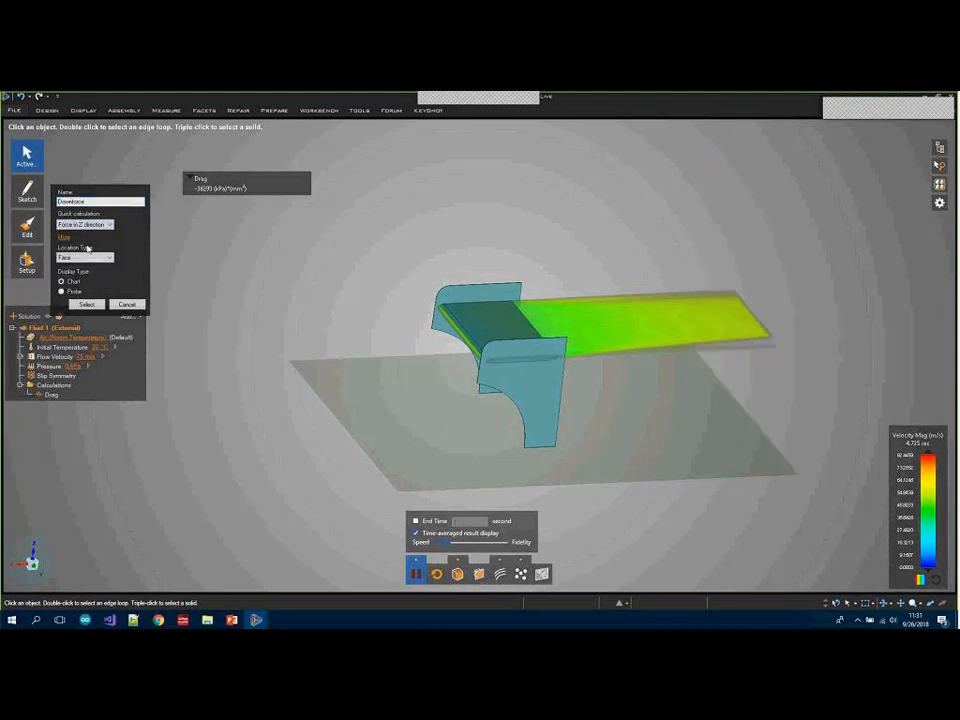
left_click(86, 305)
left_click(508, 334)
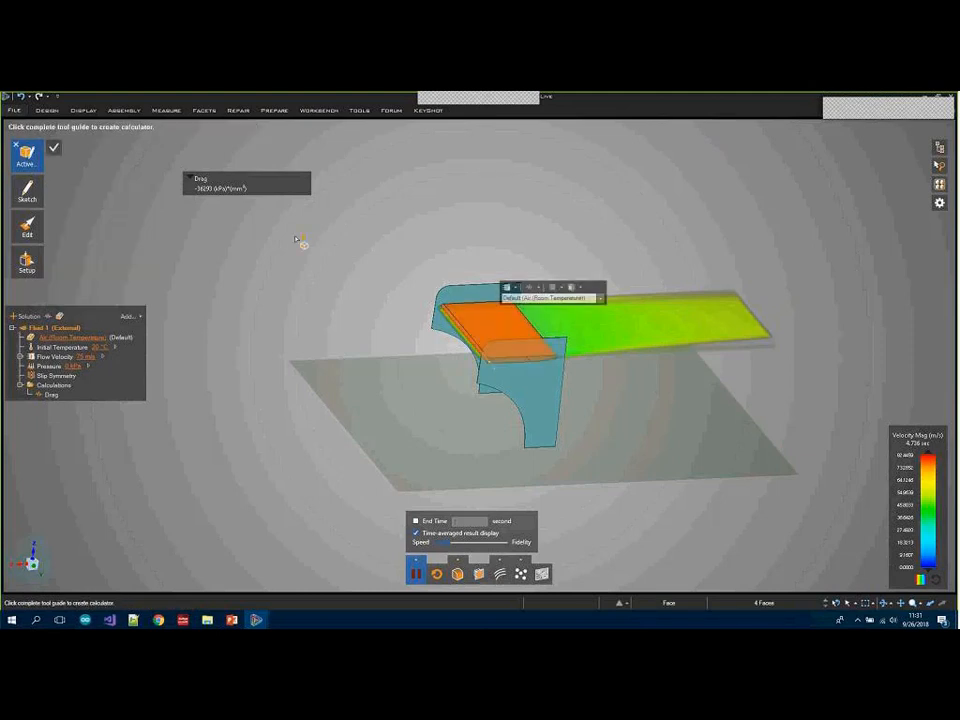
key("Return")
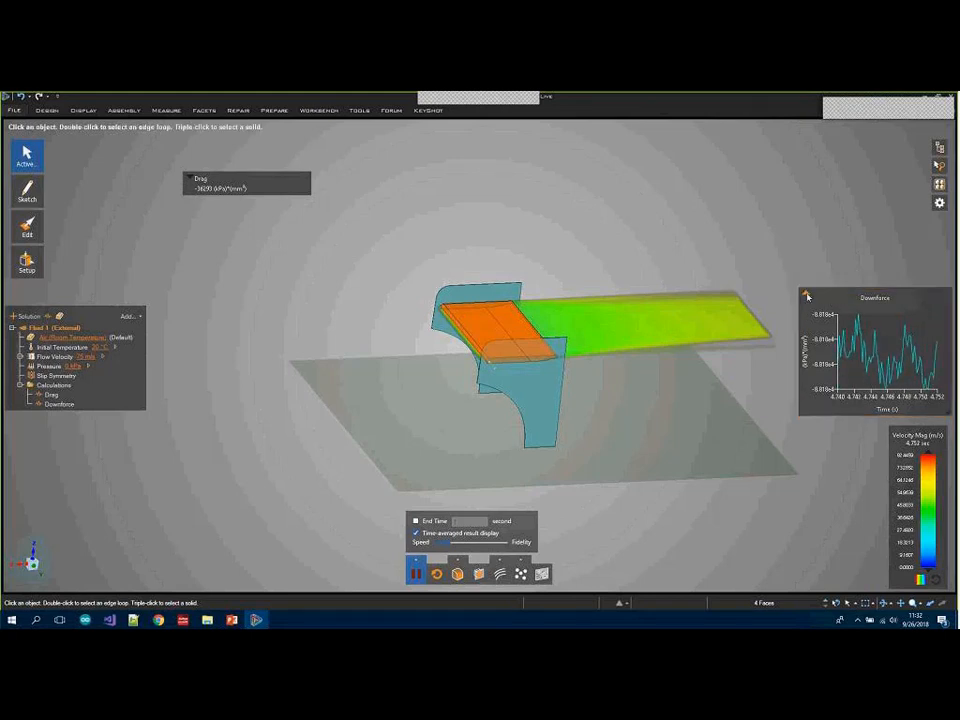
Move the Downforce chart beneath the Drag read-out, collapsing it for the move and expanding it again
left_click(807, 296)
left_click_drag(873, 296, 241, 220)
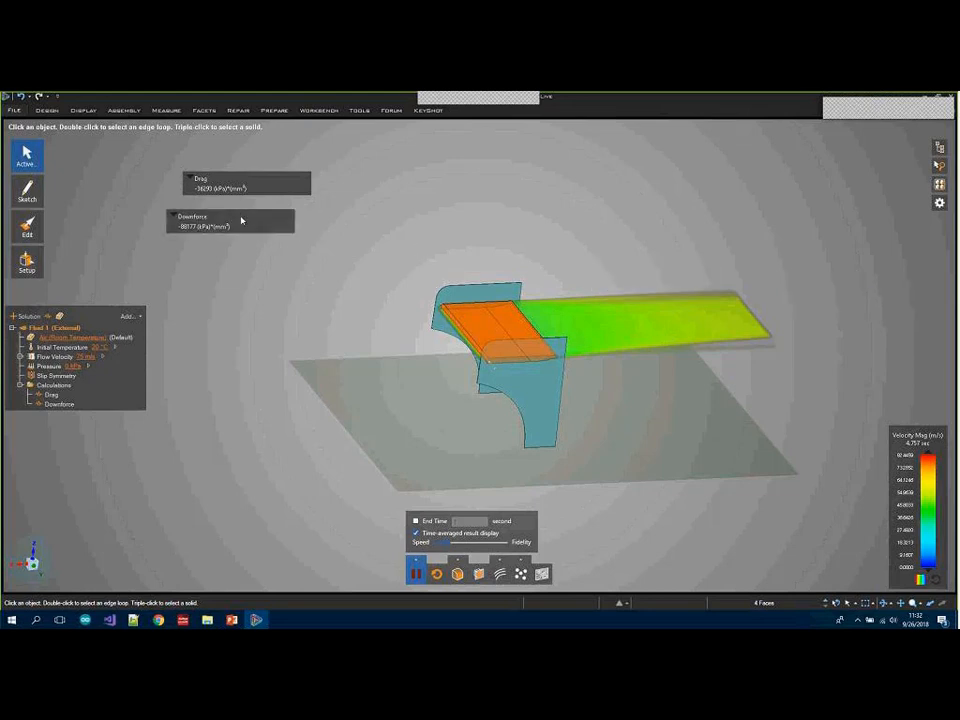
left_click(186, 223)
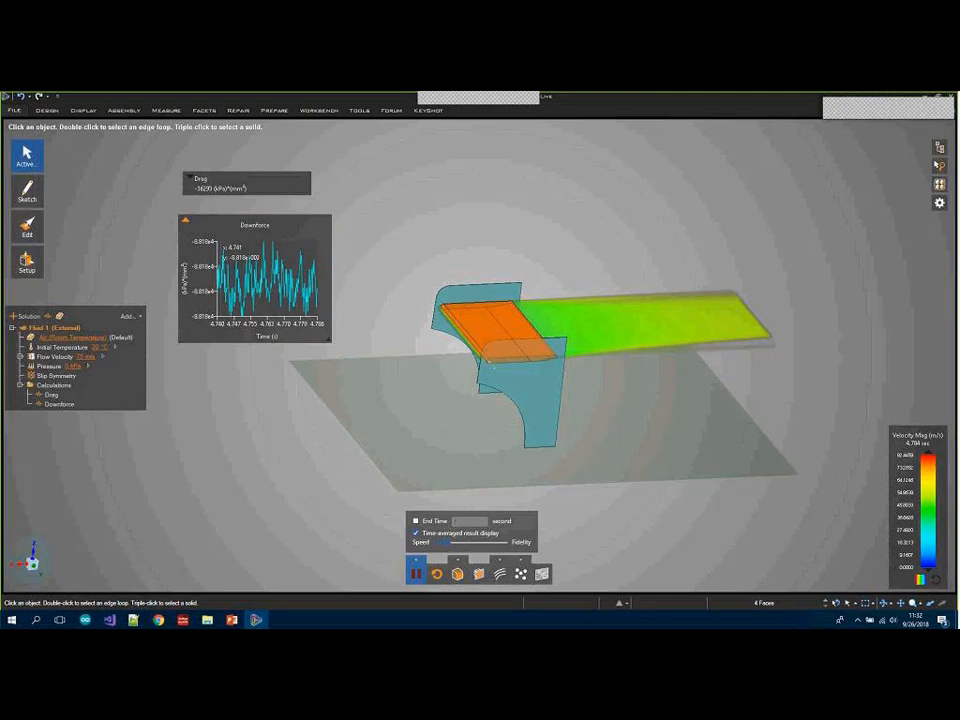
Collapse the Downforce chart to a value read-out and check the driving dimensions listed in the model's groups
left_click(237, 229)
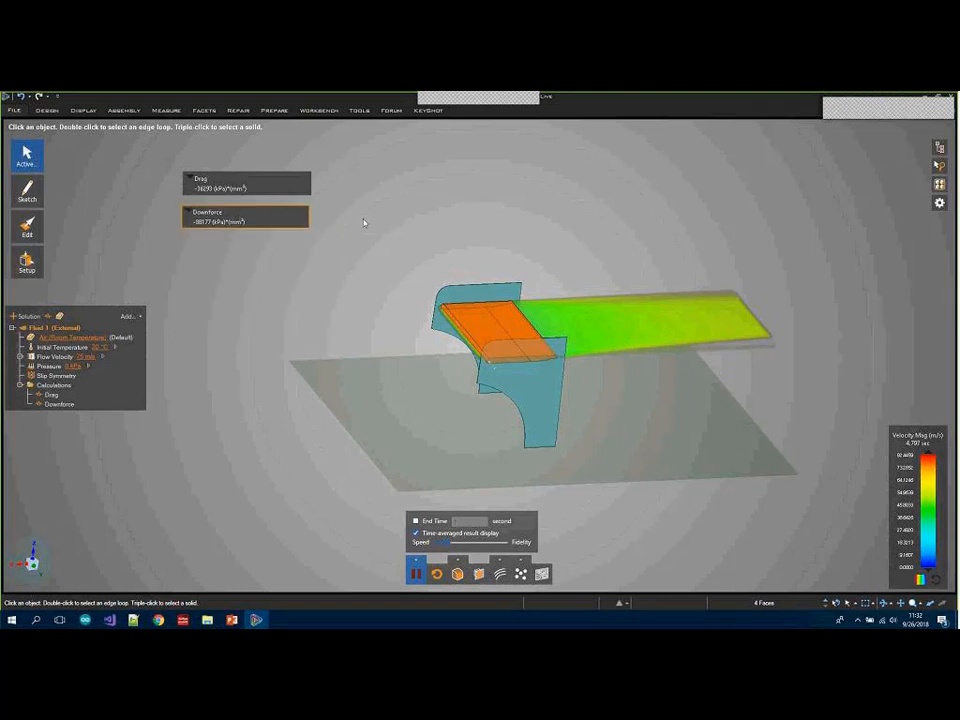
left_click(940, 148)
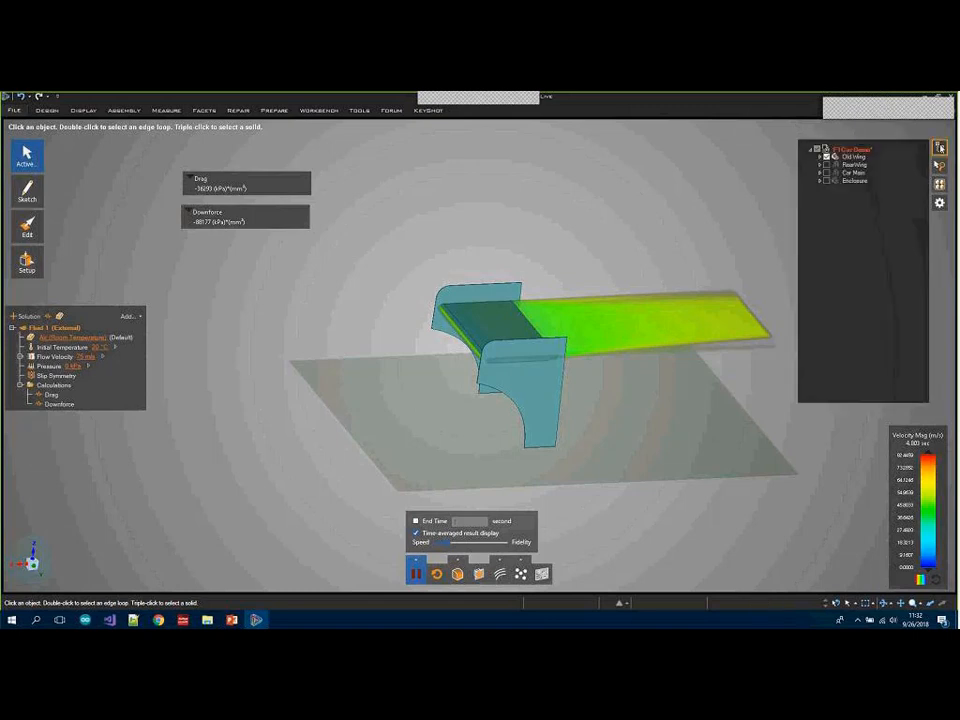
left_click(940, 165)
left_click(940, 184)
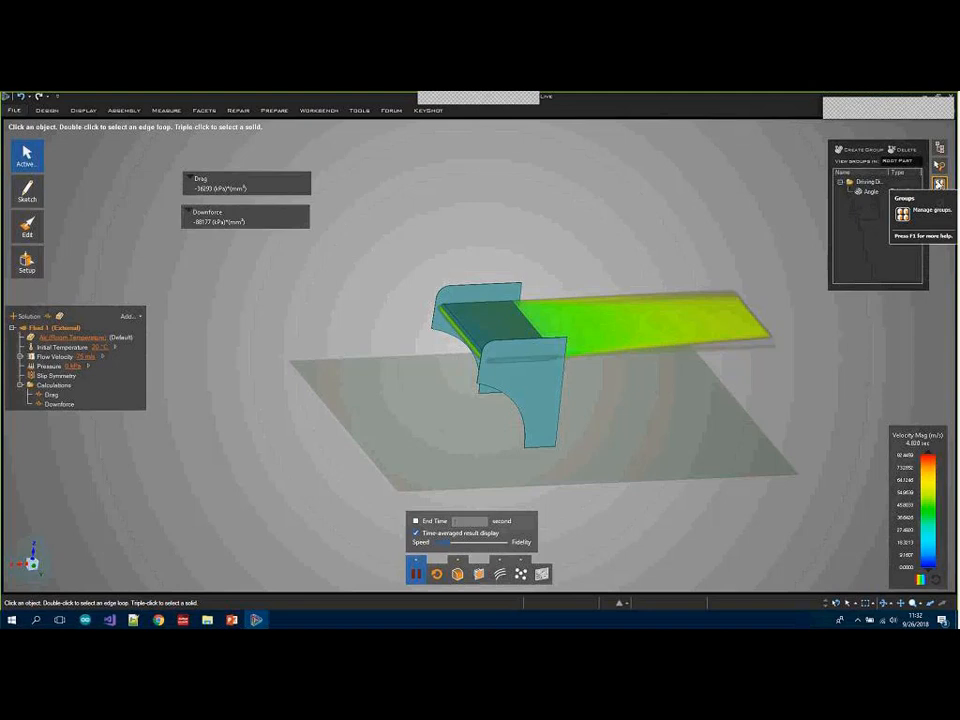
left_click(939, 184)
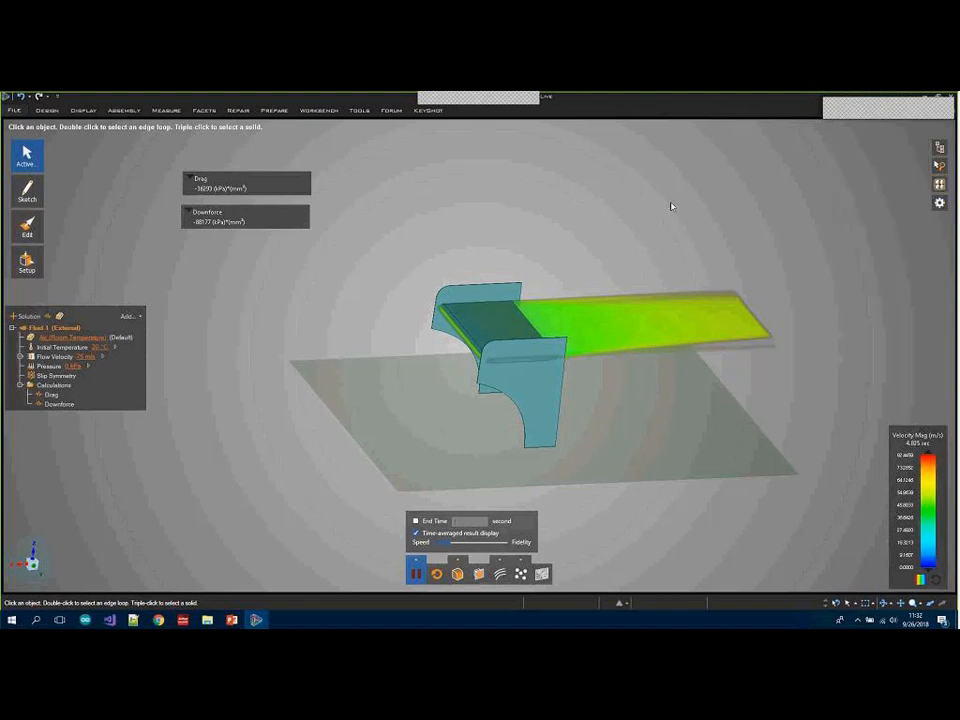
Select all faces of the horizontal wing blade from a side view and pause the simulation
left_click(39, 572)
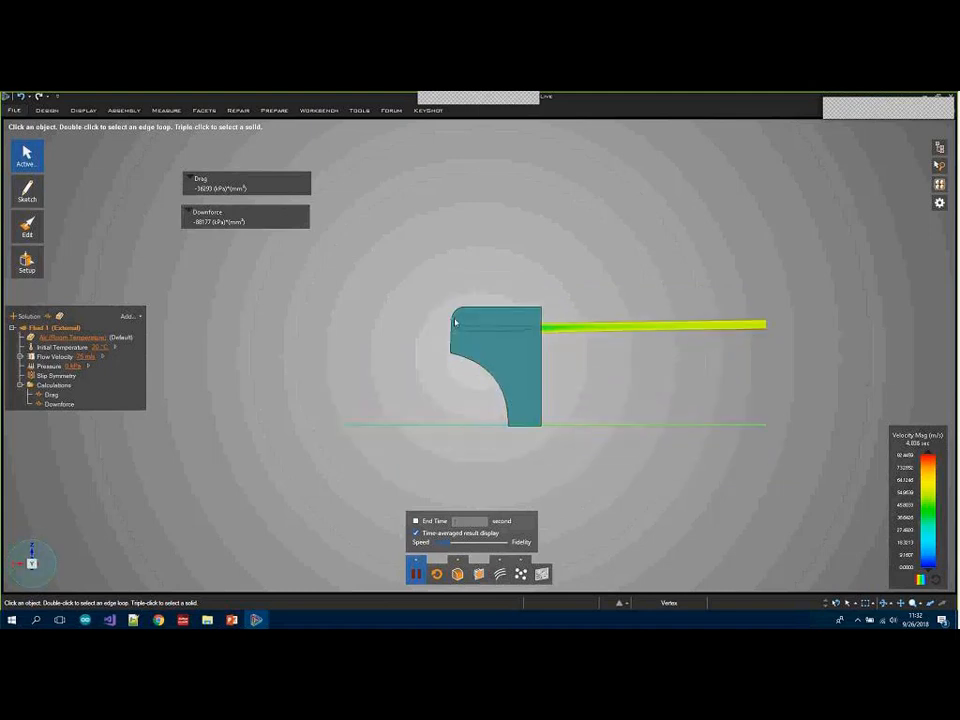
left_click_drag(455, 322, 543, 348)
left_click(418, 568)
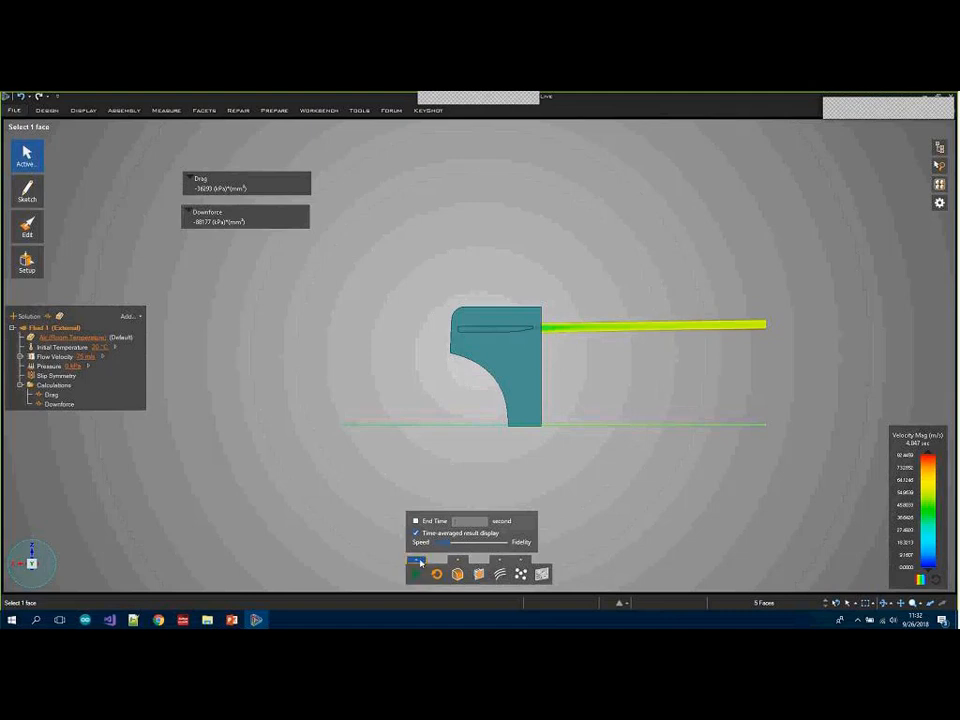
middle_click_drag(495, 365, 441, 343)
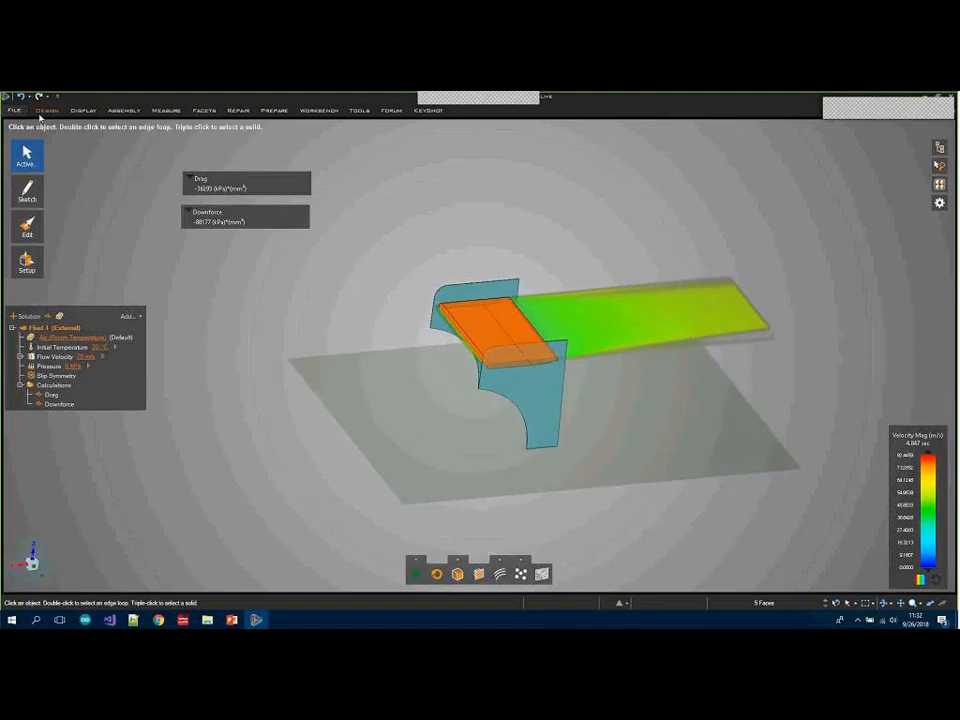
Try to attach a Move ruler to the blade faces' rotation handle, using the vertical rear edges of the end plates as reference
key("m")
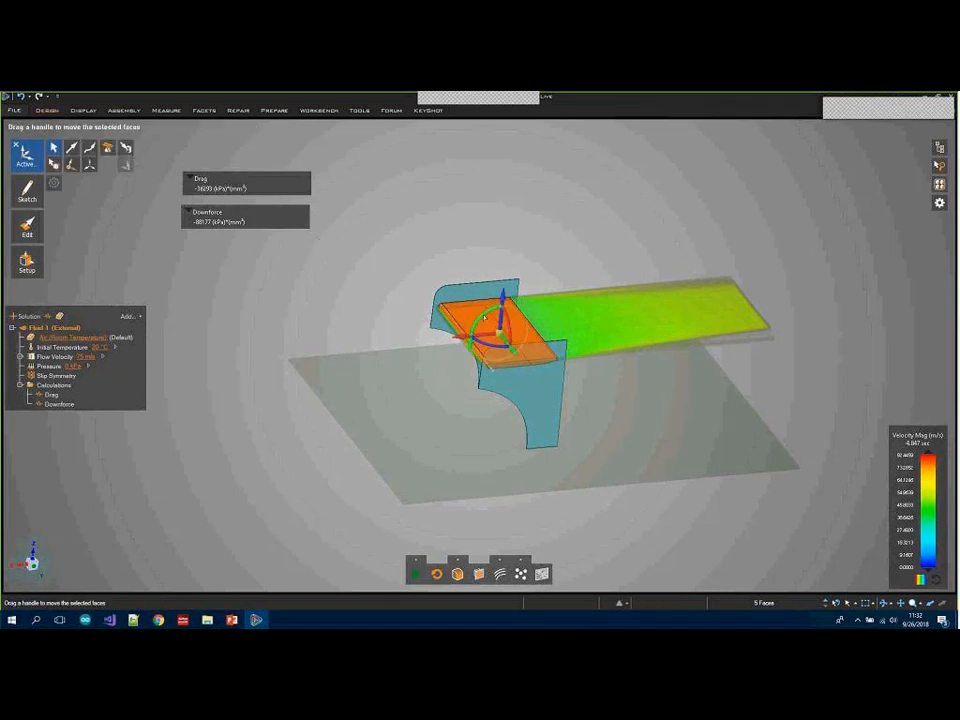
left_click(485, 318)
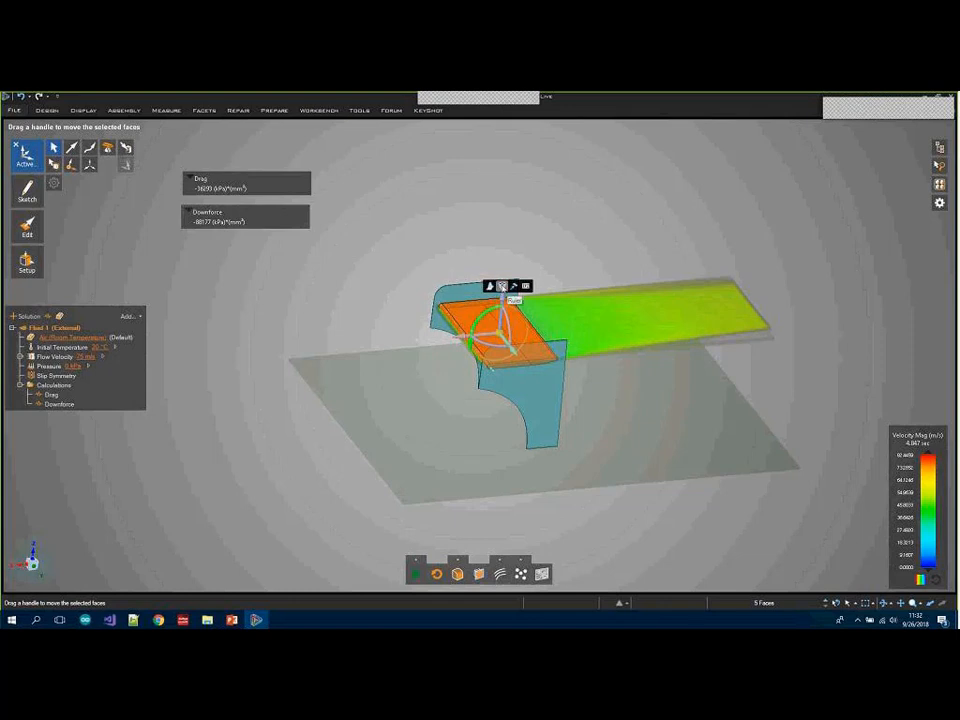
left_click(502, 287)
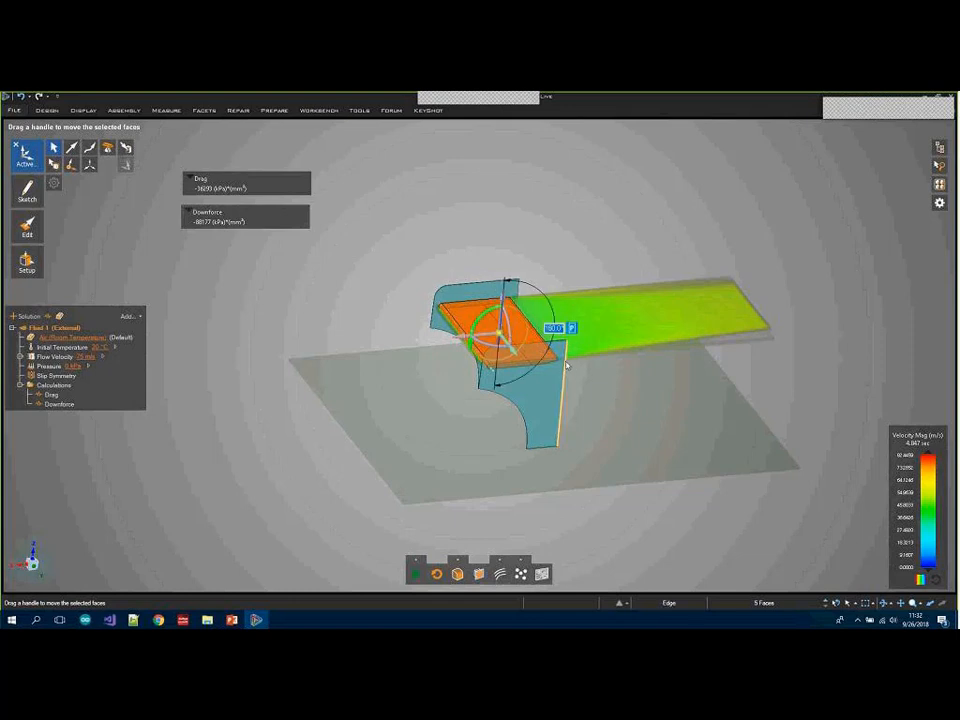
left_click(566, 366)
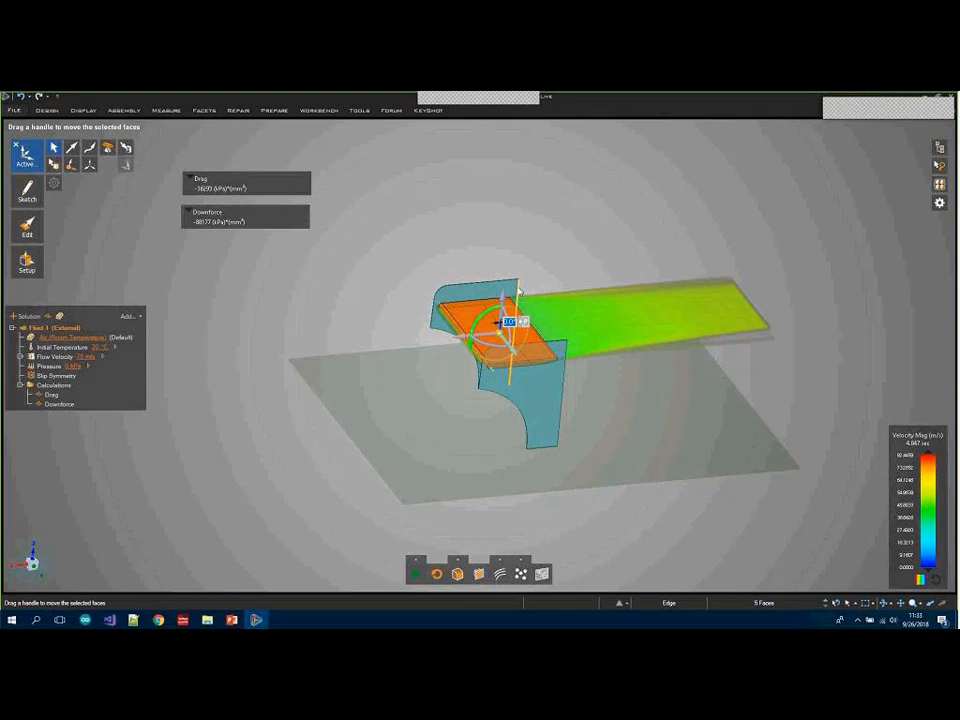
left_click(518, 289)
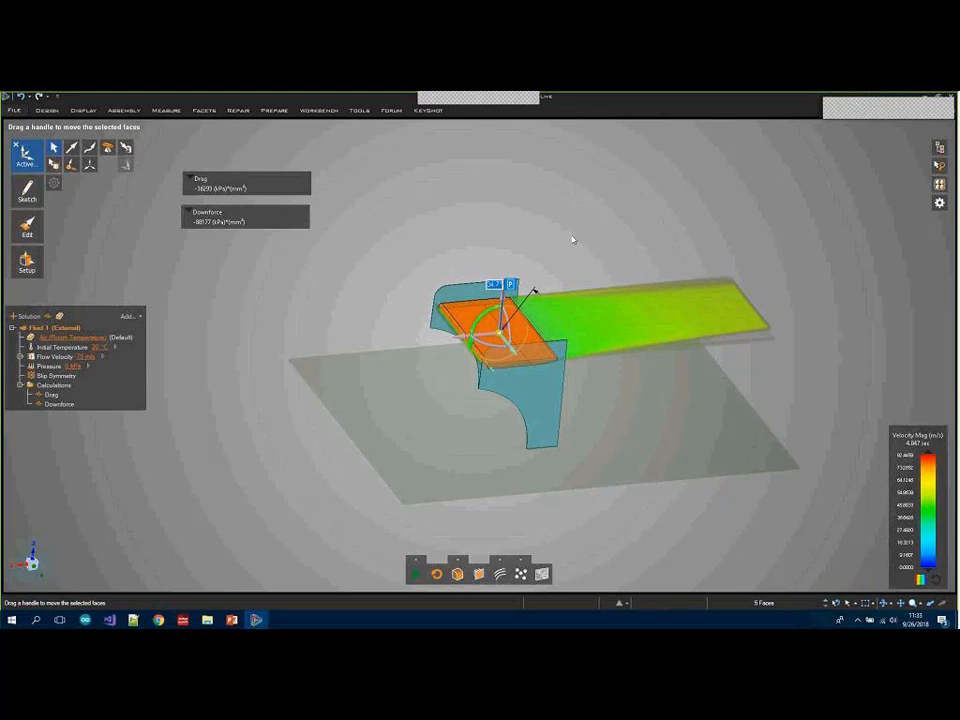
left_click(573, 240)
Set the Angle driving dimension to 10° to tilt the wing blade, and clear the selection
mouse_move(939, 184)
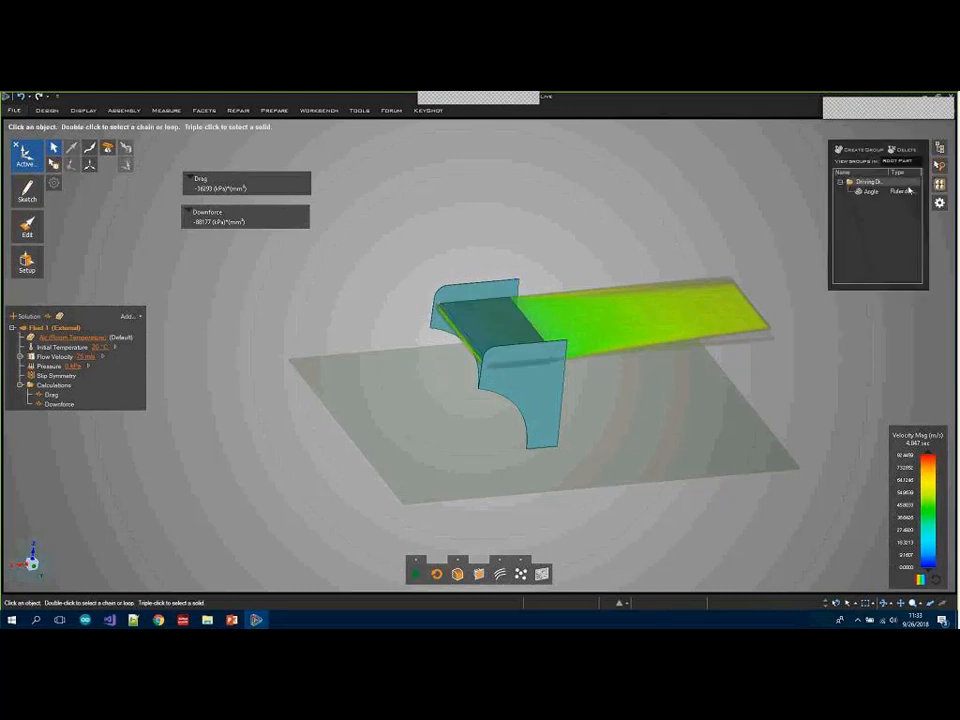
left_click(905, 190)
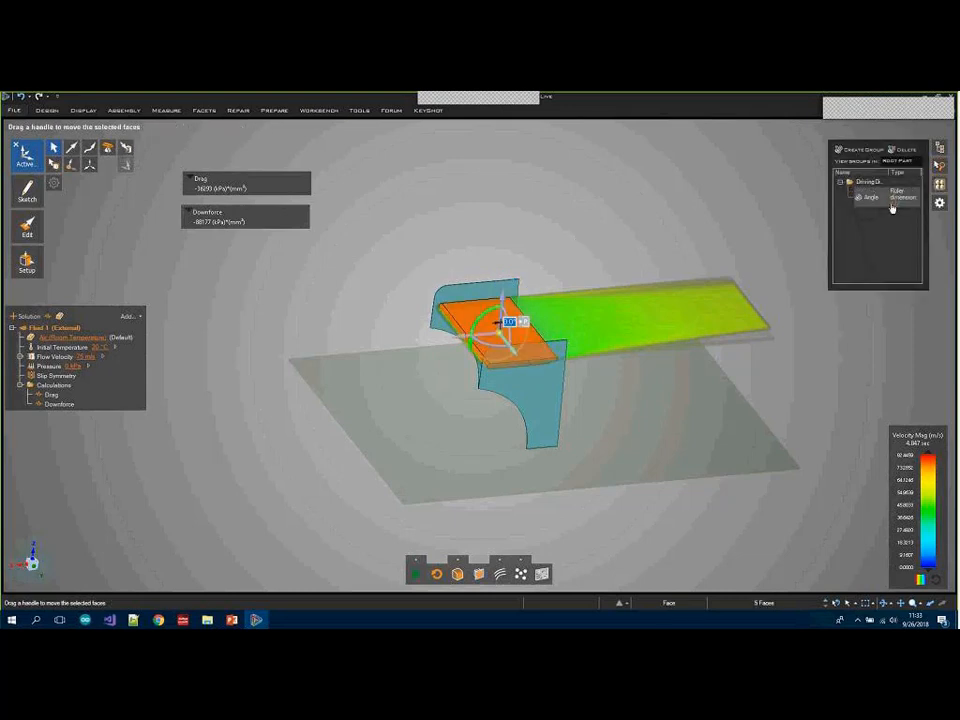
left_click(893, 206)
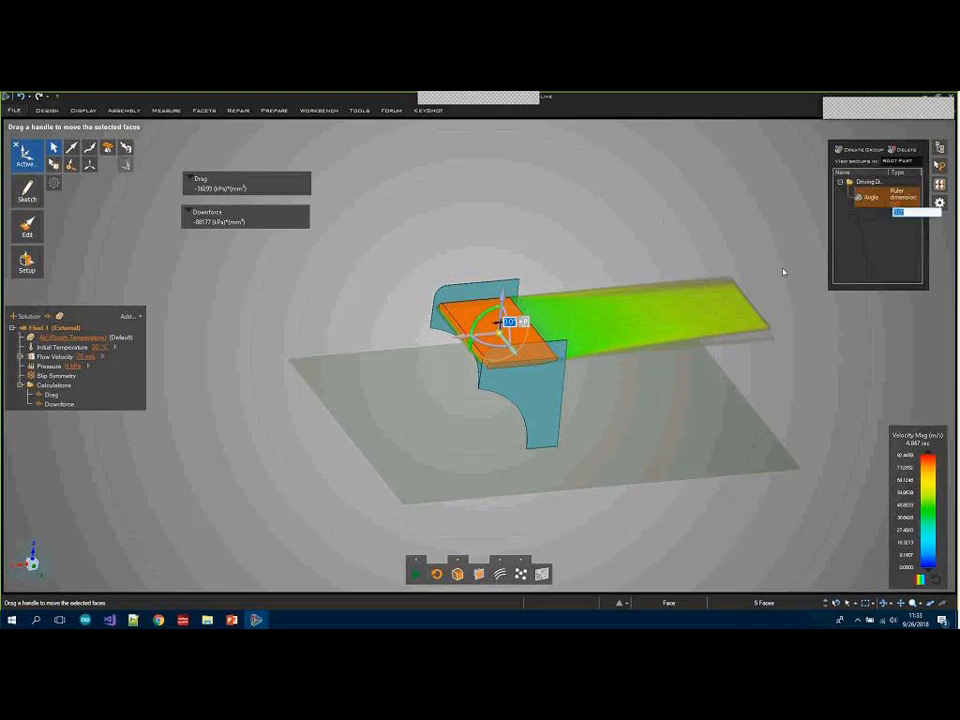
type("10")
key("Return")
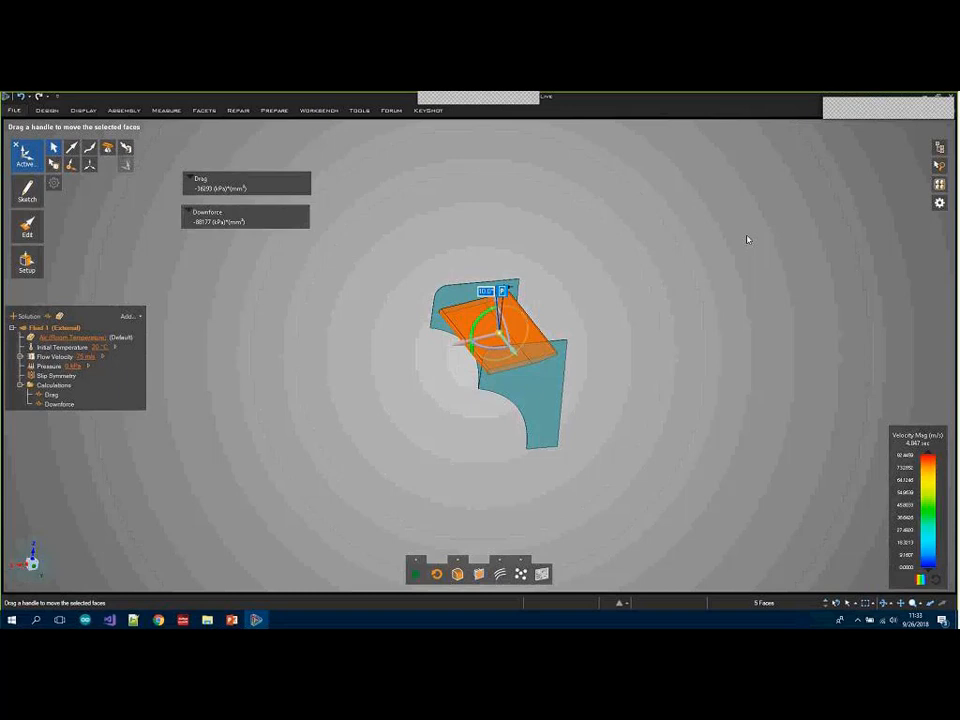
left_click(747, 236)
middle_click_drag(747, 236, 707, 279)
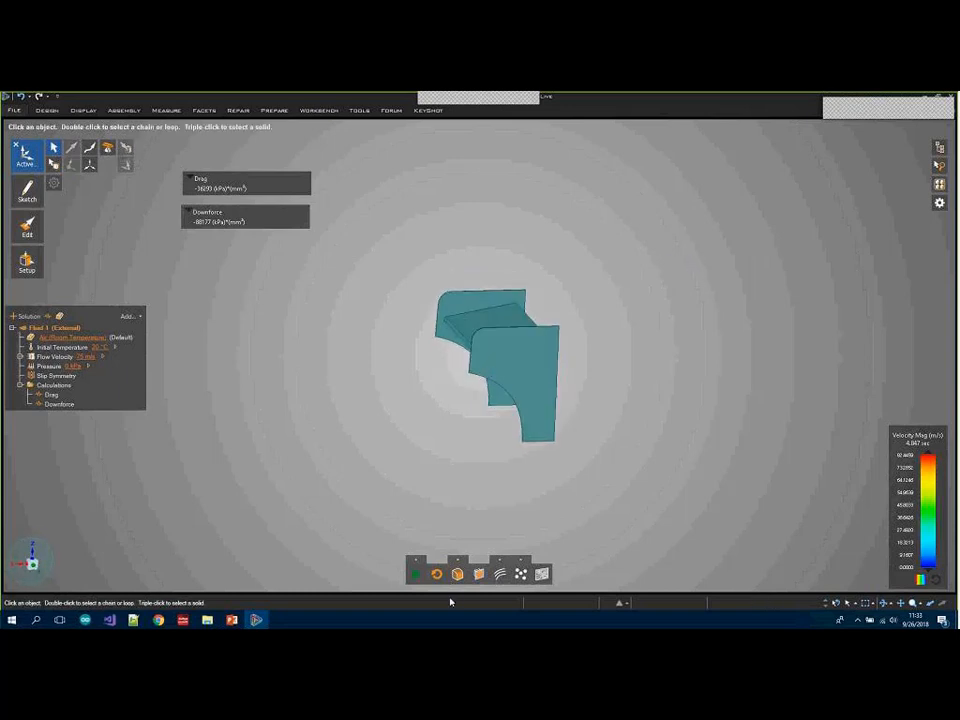
Resume the simulation on the tilted wing with the flow result display, then pause it and turn the display off
left_click(415, 573)
left_click(457, 573)
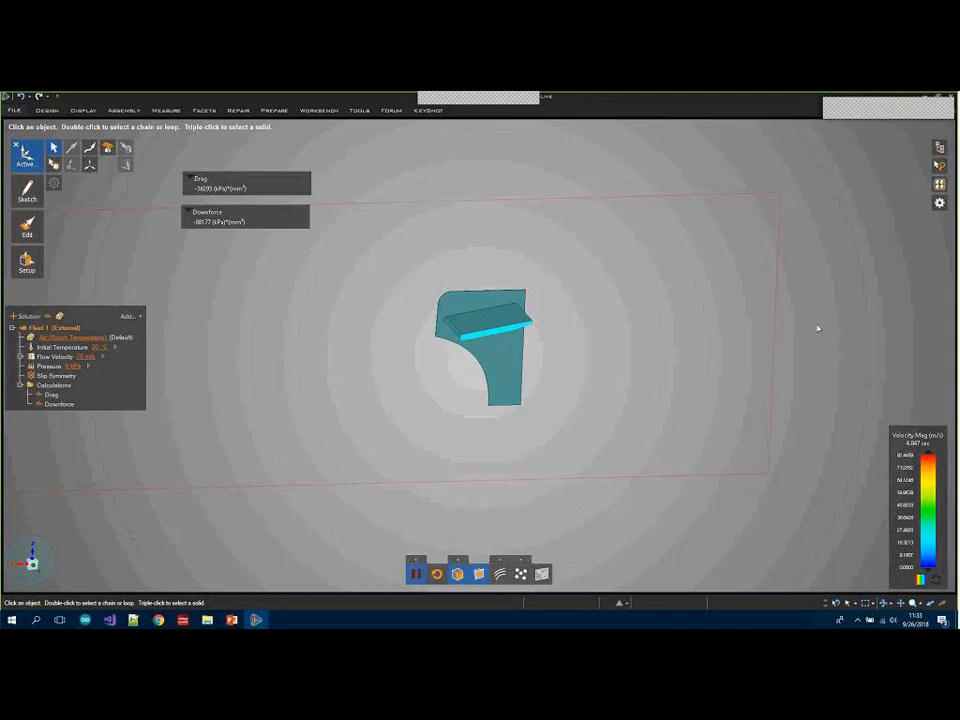
left_click(939, 147)
left_click(417, 576)
scroll(378, 468, "down", 3)
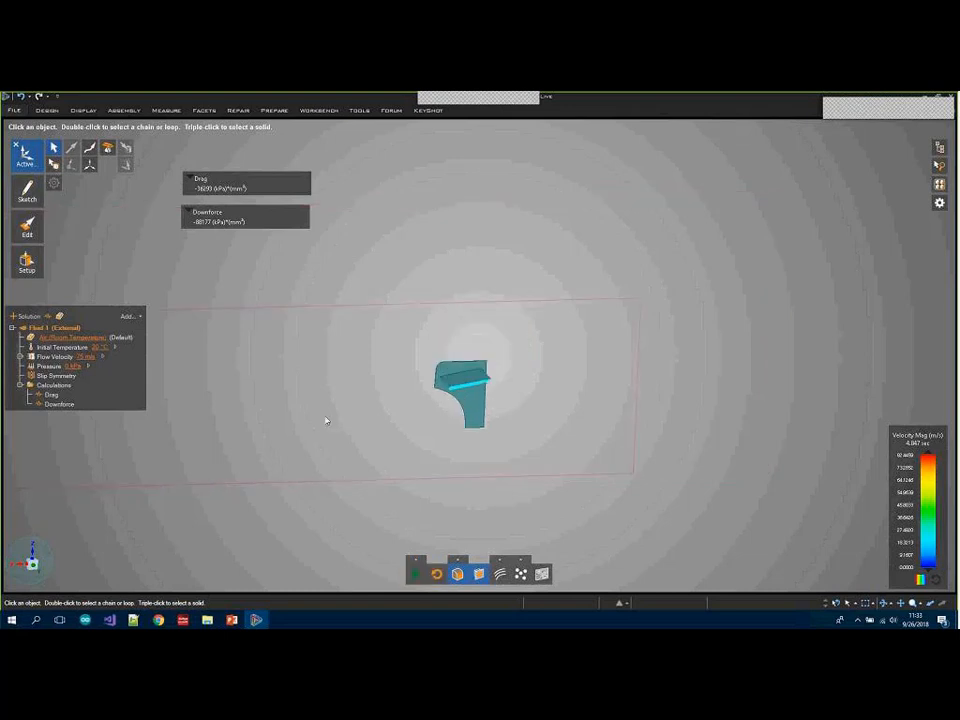
middle_click_drag(328, 433, 454, 332, "shift")
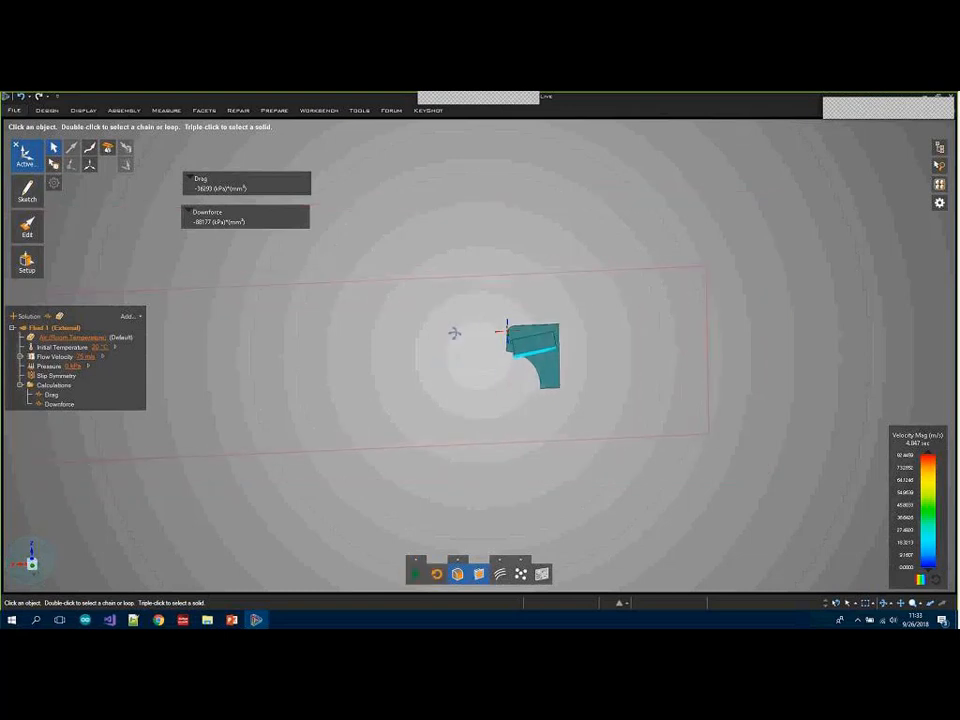
left_click(459, 575)
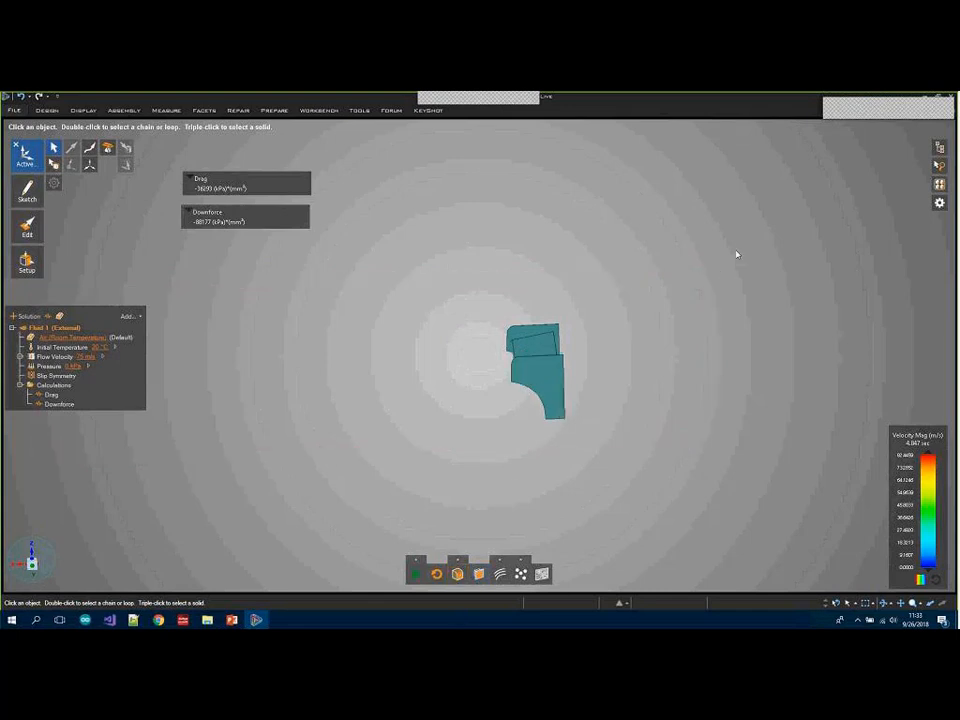
Undo the recent changes back to before the blade was tilted
key("ctrl+z")
key("ctrl+z")
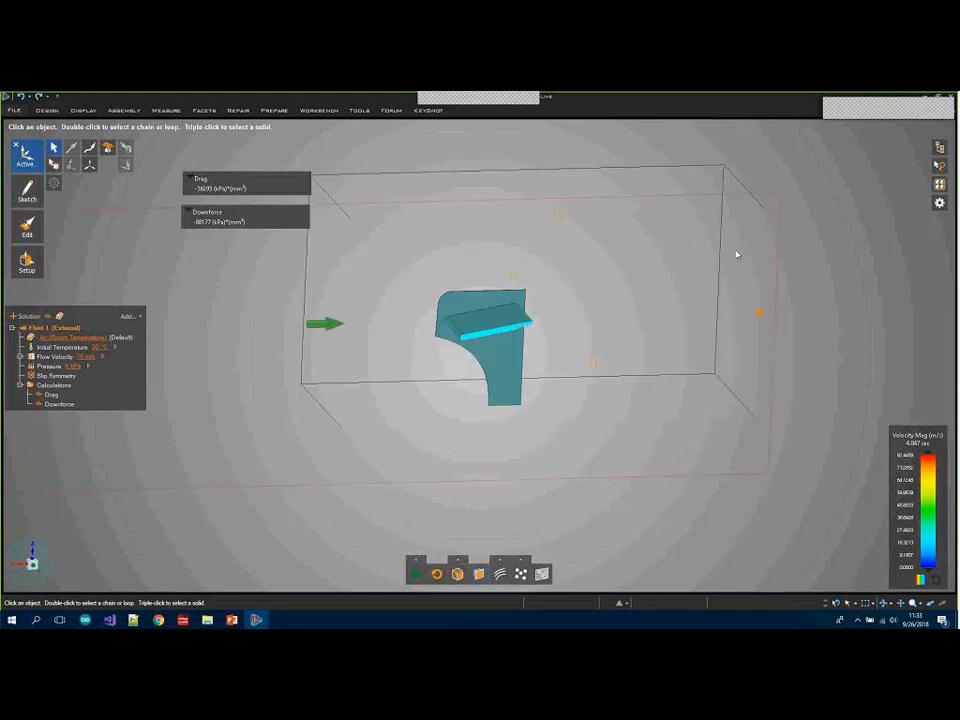
key("ctrl+z")
key("ctrl+z")
key("ctrl+z")
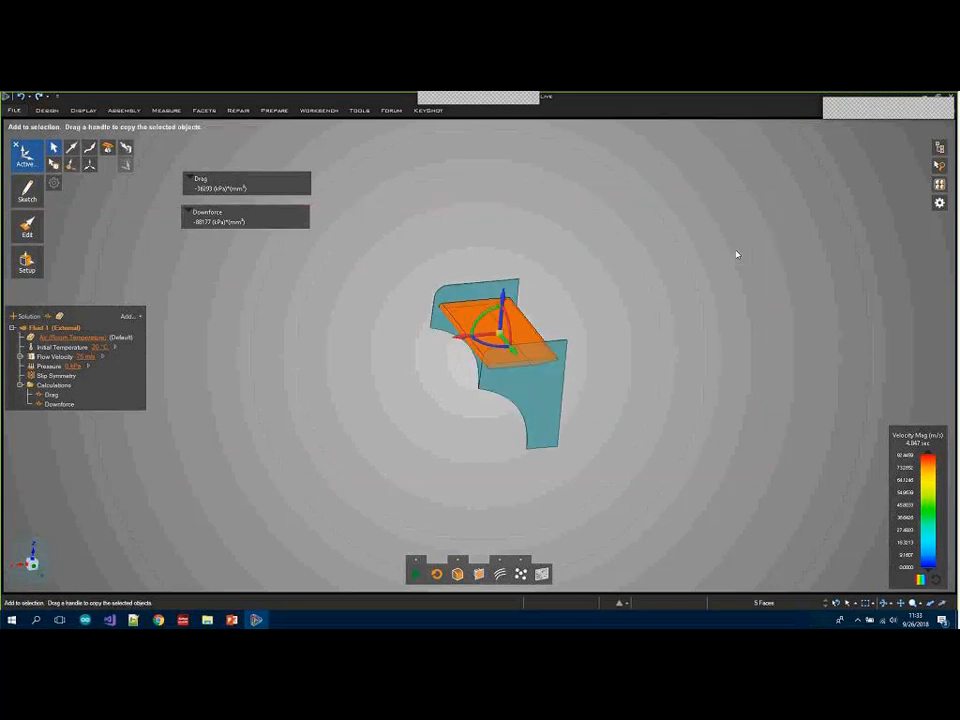
key("ctrl+z")
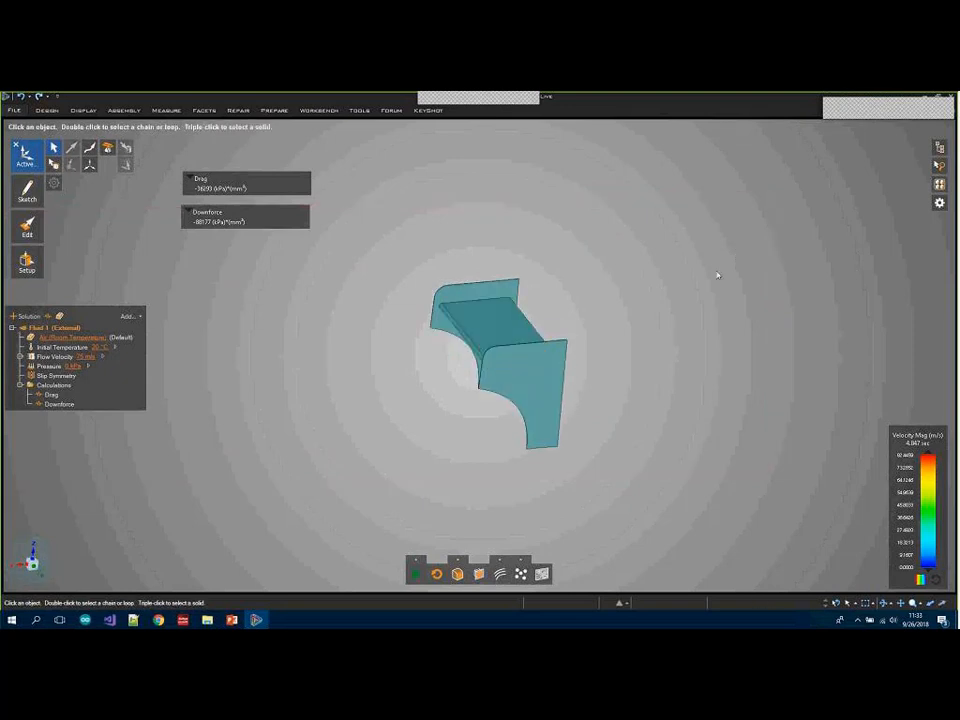
Restart the simulation and show the velocity result on the section plane with the Surface rendering method
left_click(415, 574)
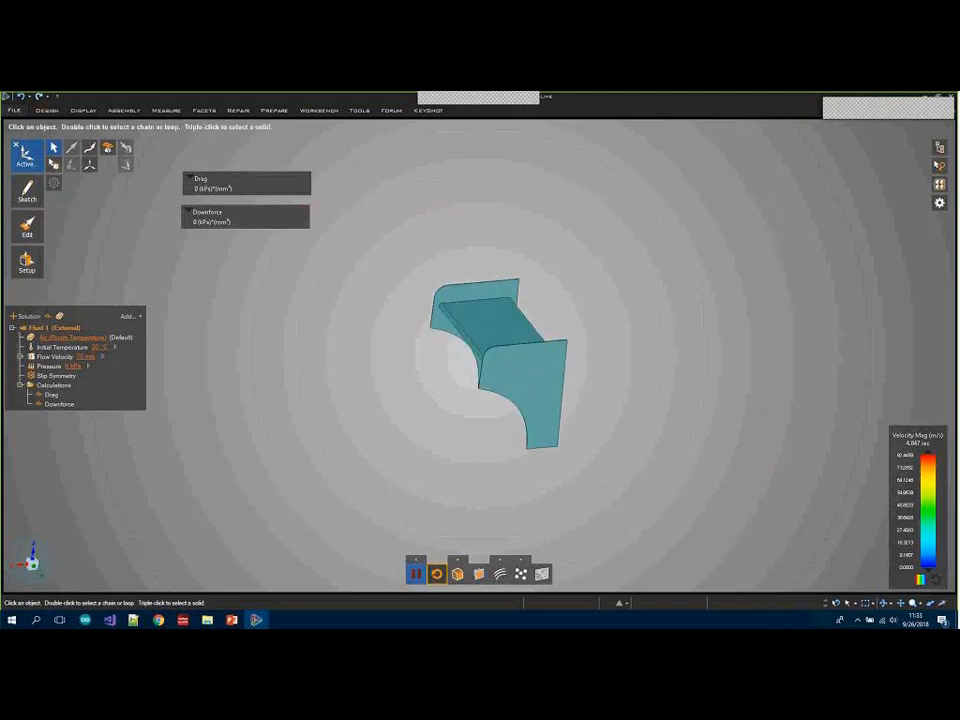
left_click(463, 560)
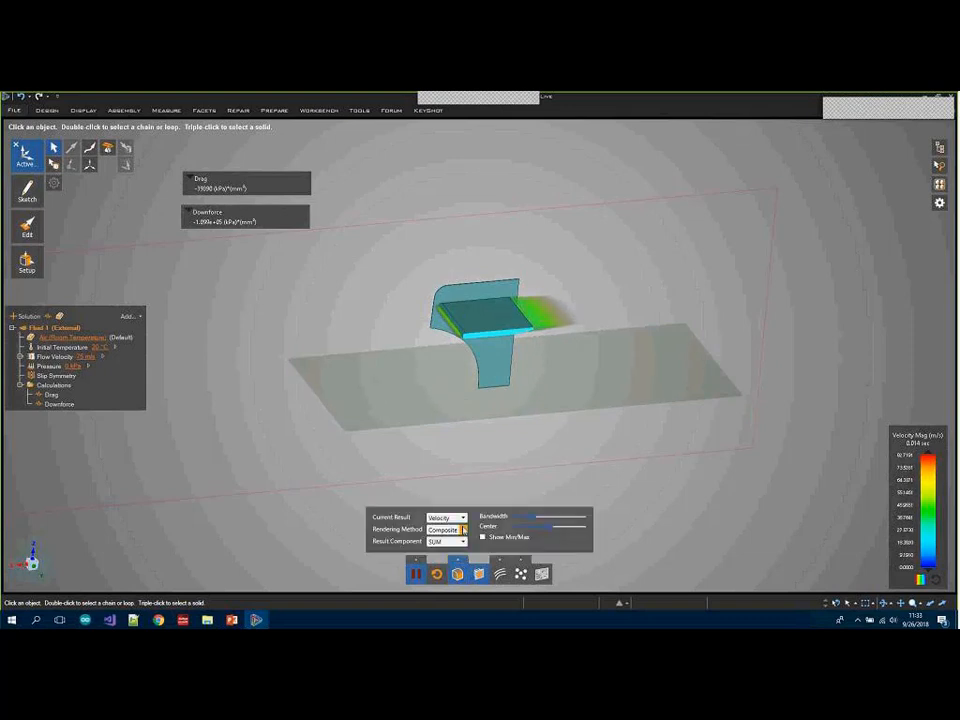
left_click(463, 530)
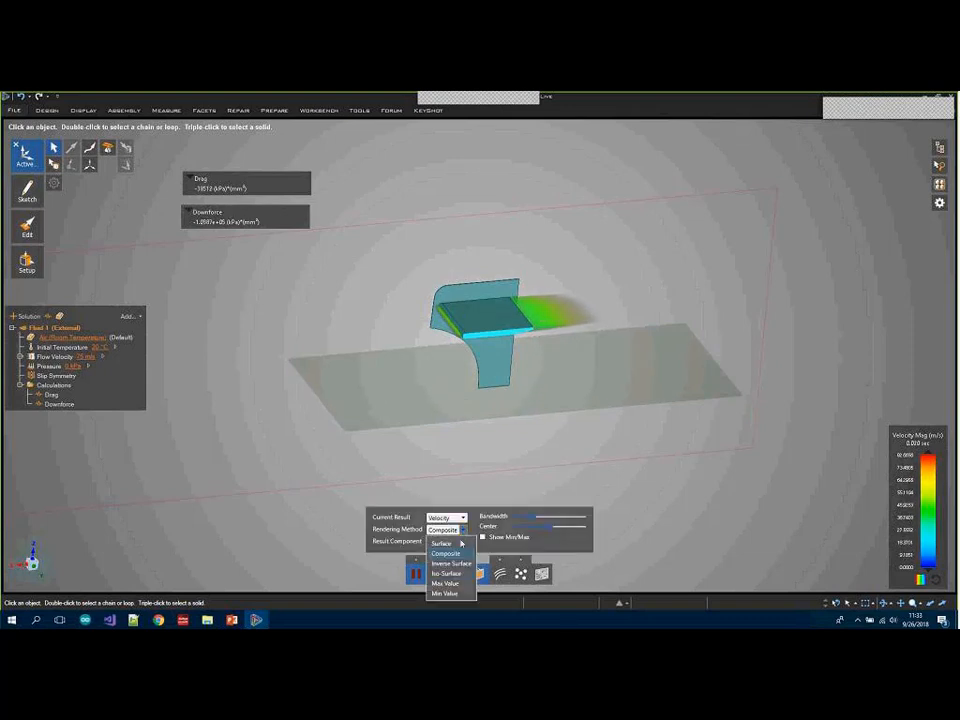
left_click(445, 543)
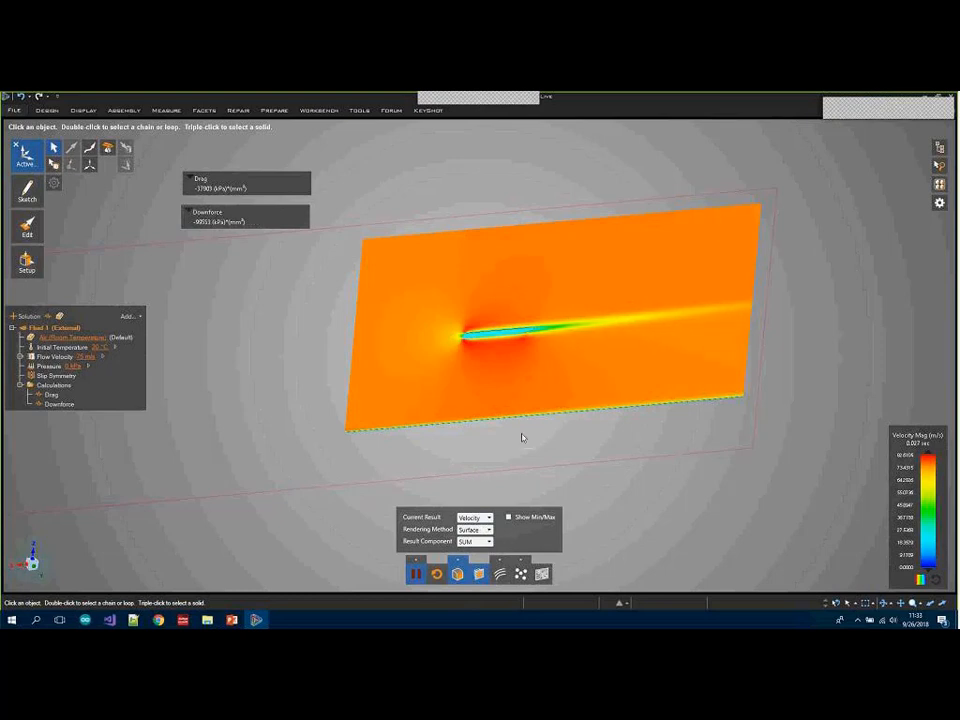
mouse_move(522, 437)
middle_mouse_down()
mouse_move(564, 422)
mouse_move(542, 420)
mouse_move(553, 396)
middle_mouse_up()
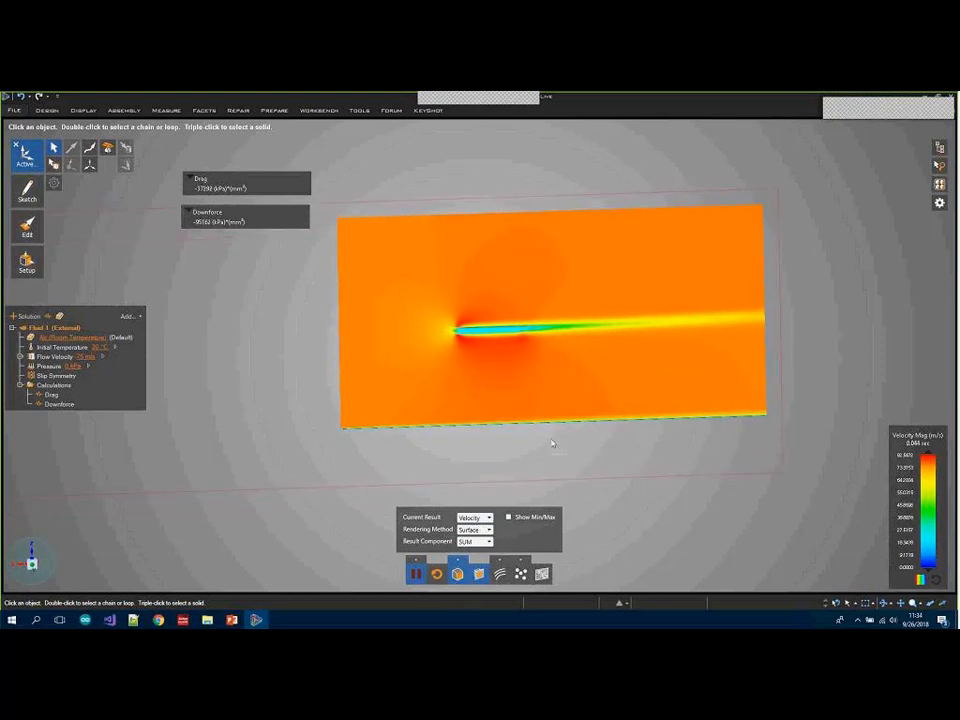
Create a parameter study that varies the Angle driving dimension from 0° to 25° in 5 steps
left_click(129, 316)
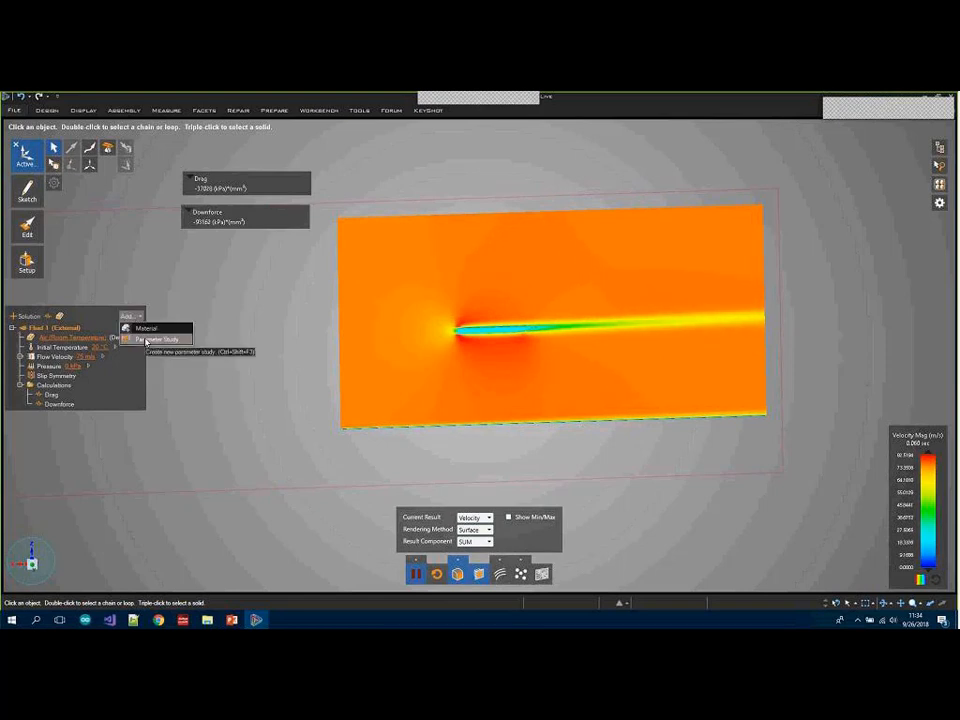
left_click(147, 340)
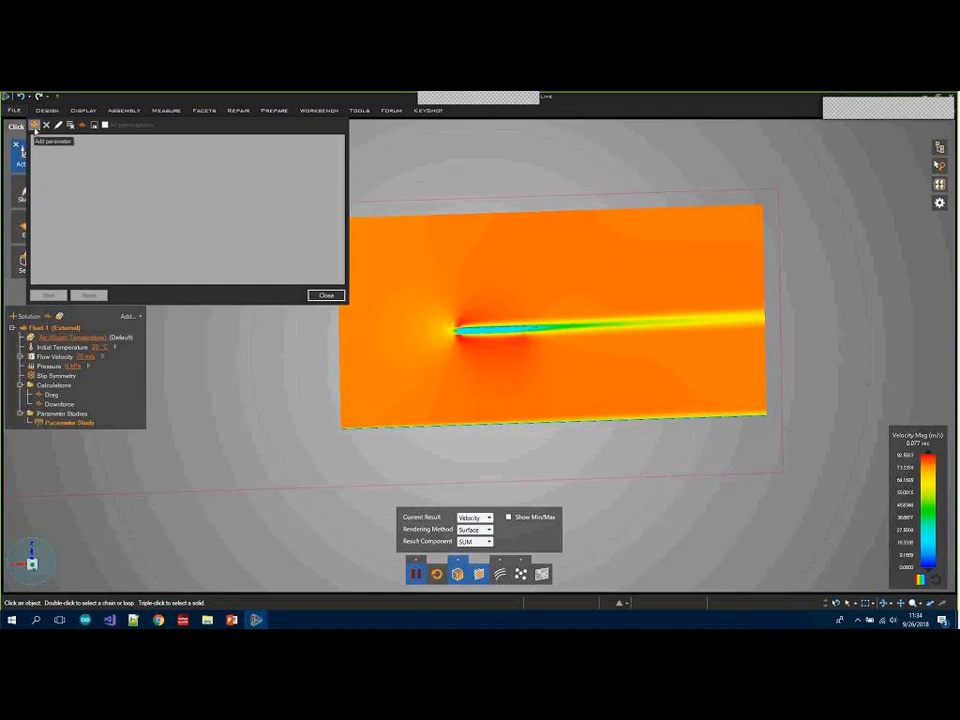
left_click(34, 125)
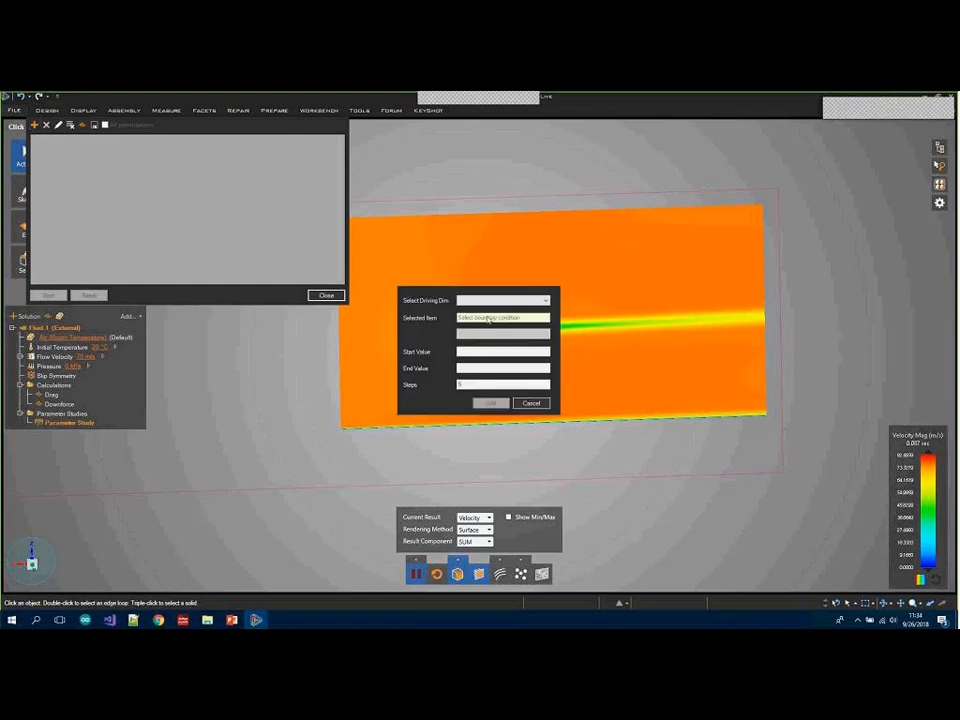
left_click(547, 301)
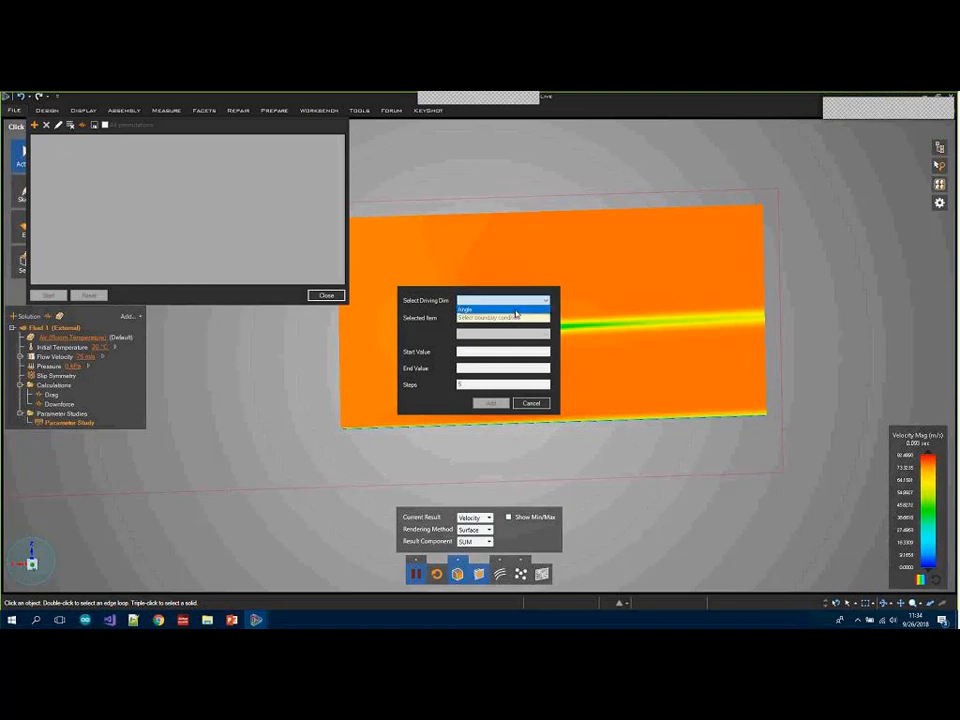
left_click(516, 311)
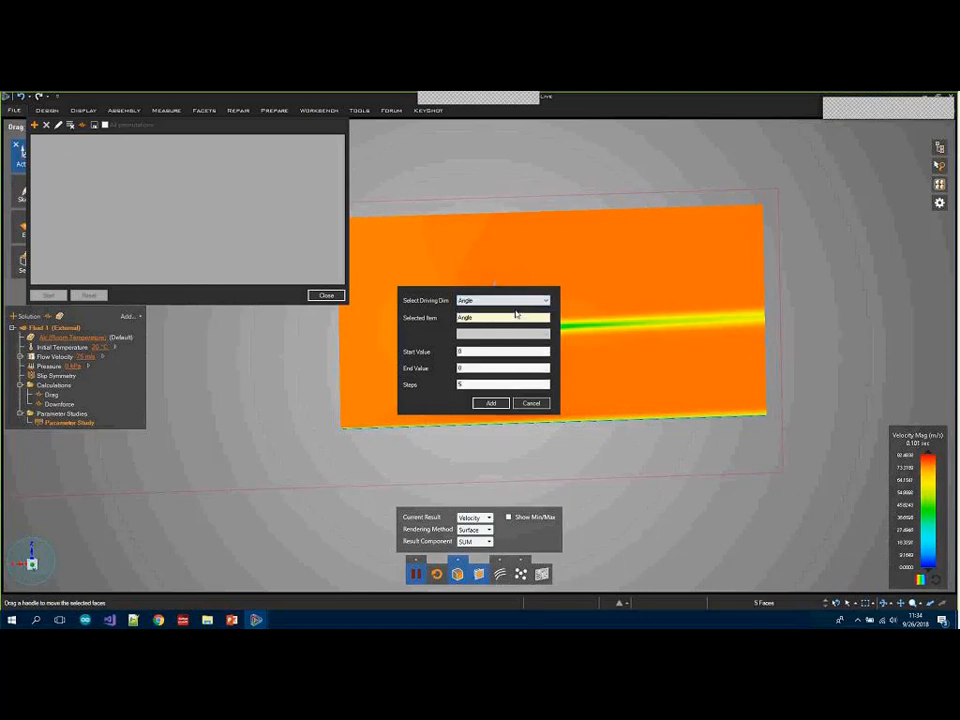
left_click(467, 352)
left_click(458, 367)
type("25")
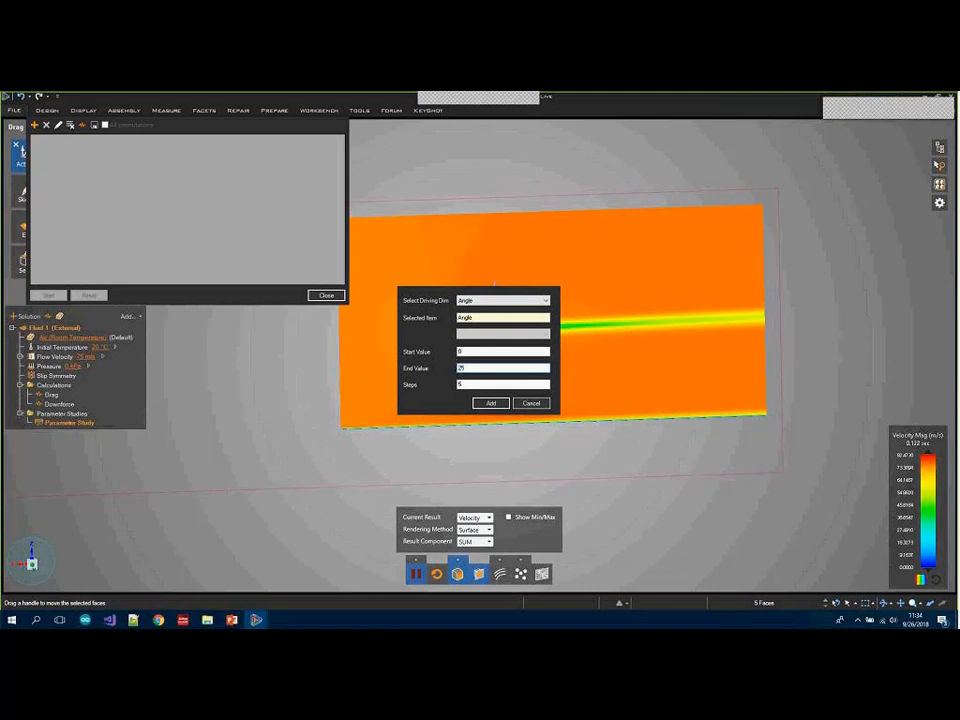
left_click(465, 384)
left_click(466, 384)
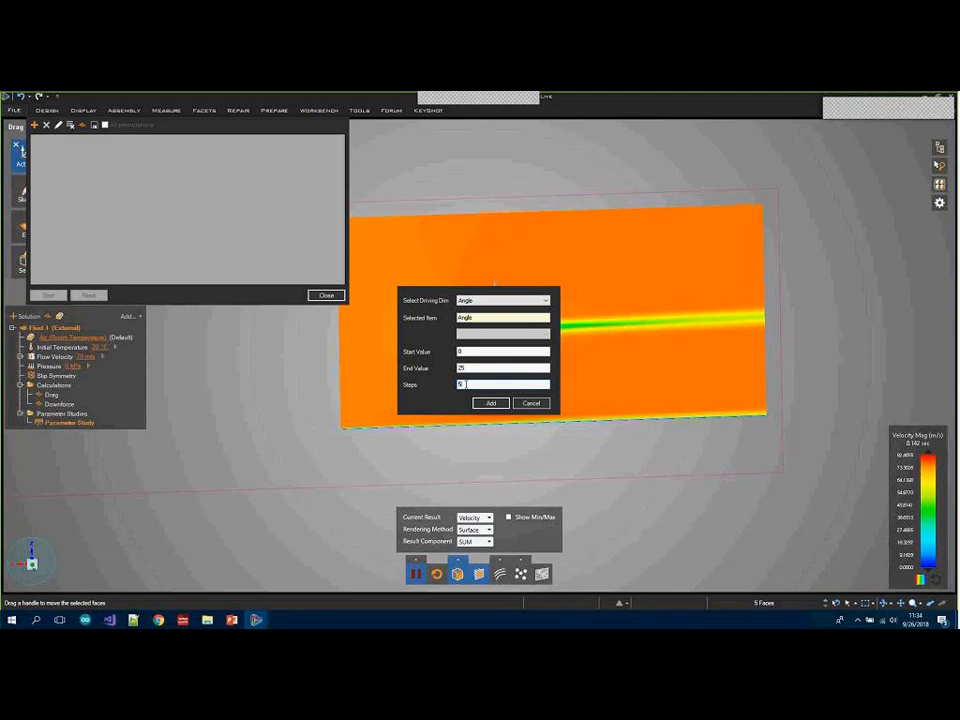
left_click(486, 402)
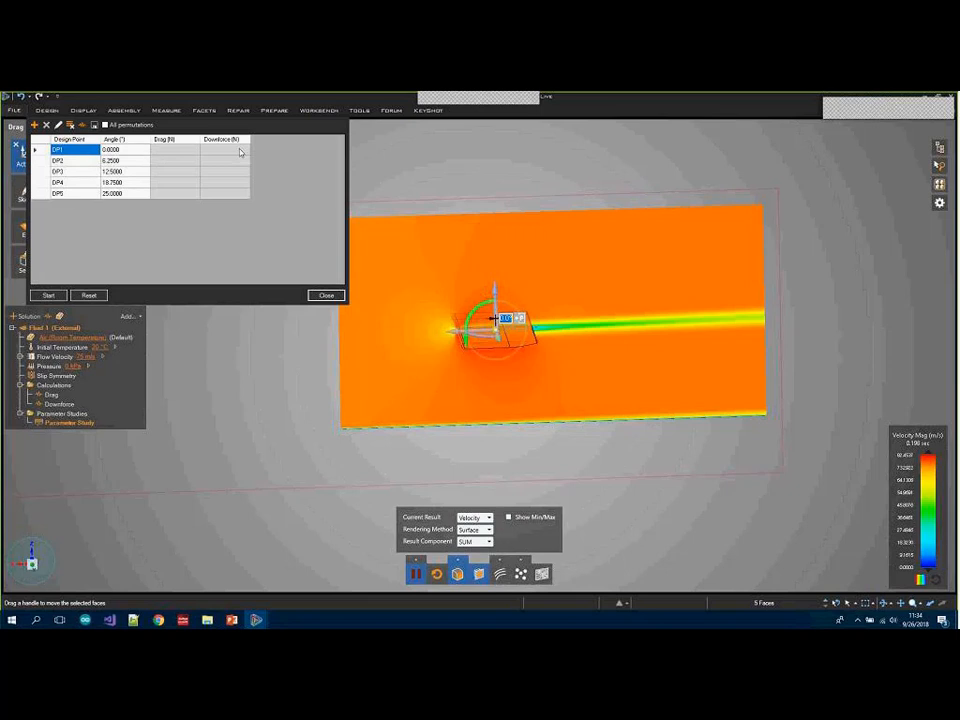
Pause the simulation, limit its End Time to 0.1 second, and turn off the time-averaged result display
left_click(459, 560)
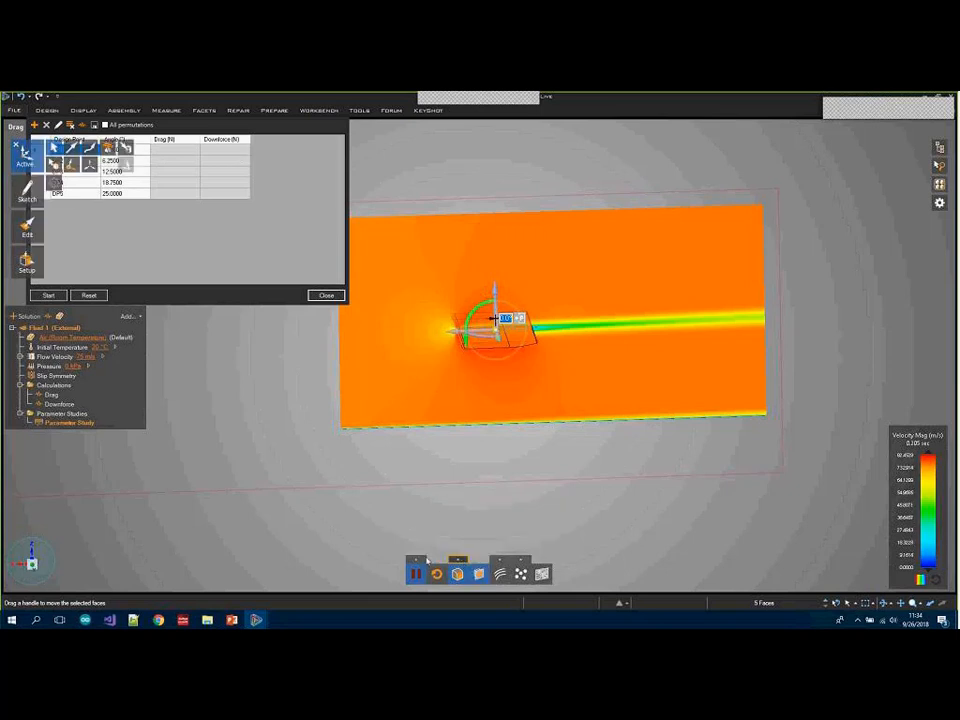
left_click(427, 560)
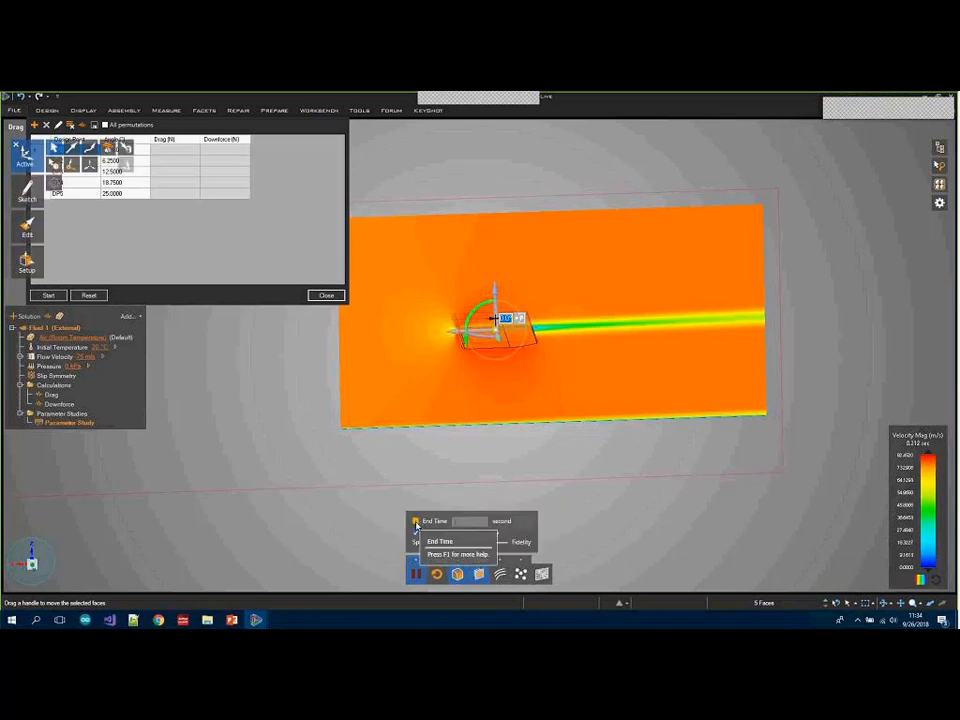
left_click(416, 522)
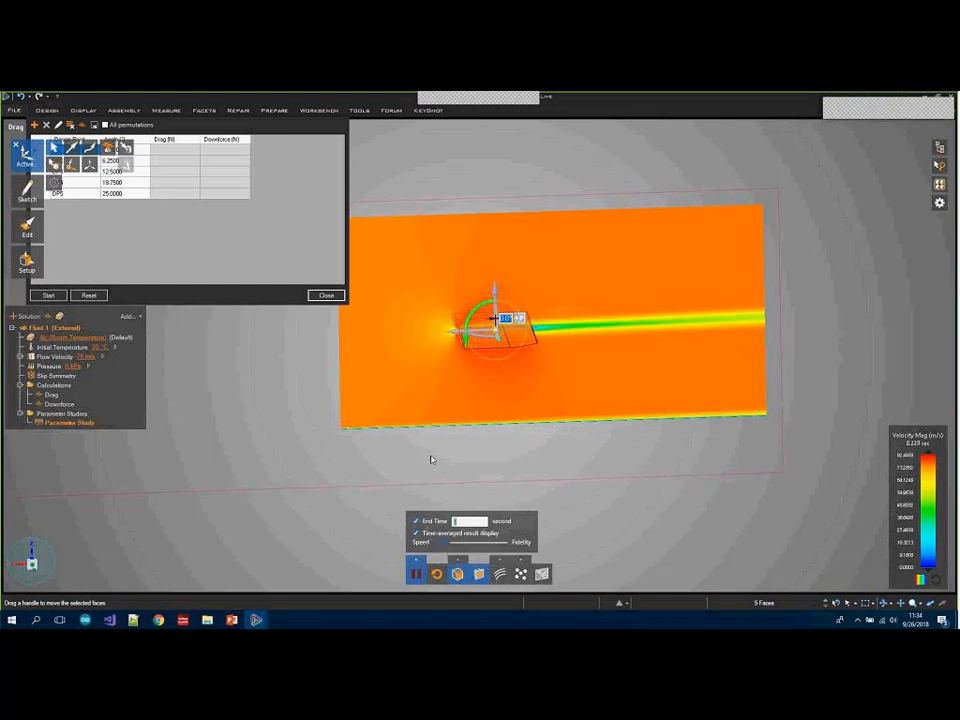
left_click(417, 534)
left_click(418, 576)
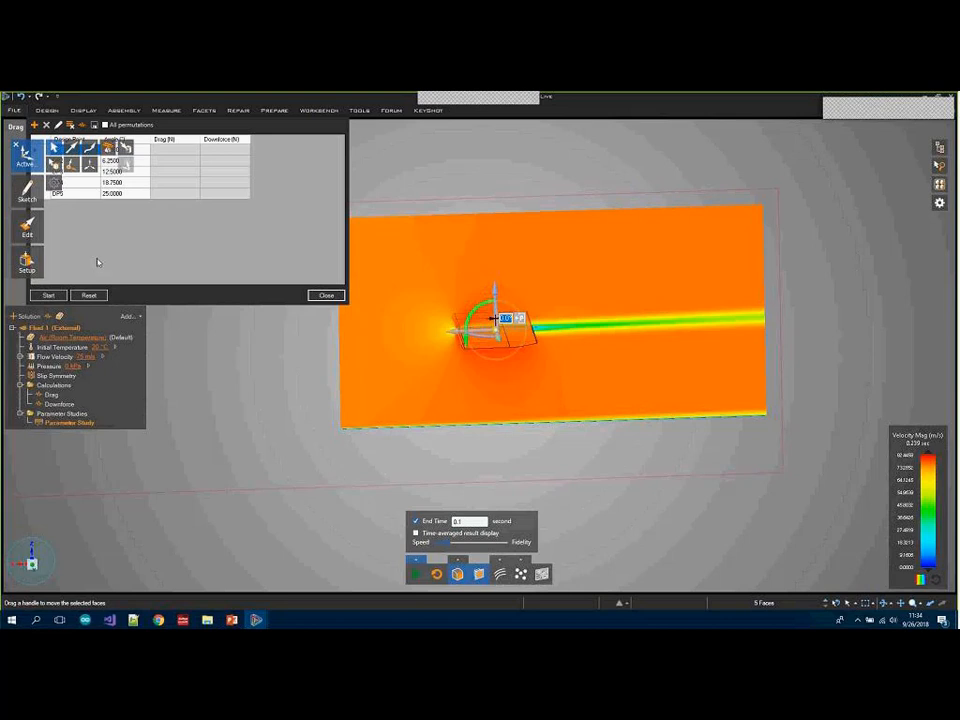
Exit the Move tool and start the parameter study over all the blade angle design points
left_click_drag(215, 125, 249, 182)
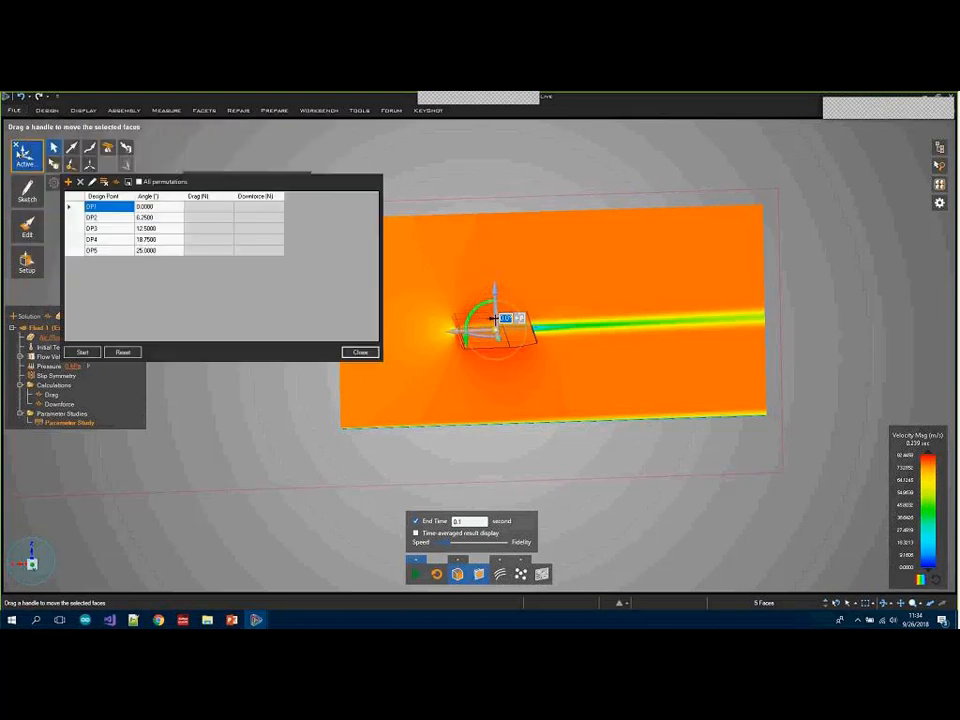
left_click(16, 146)
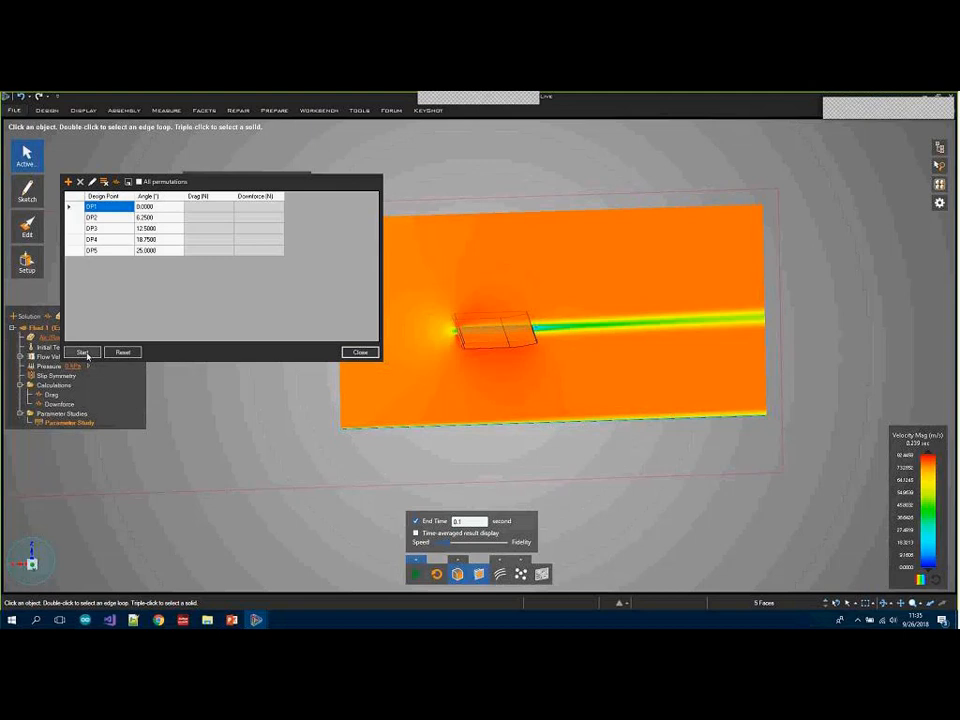
left_click(84, 353)
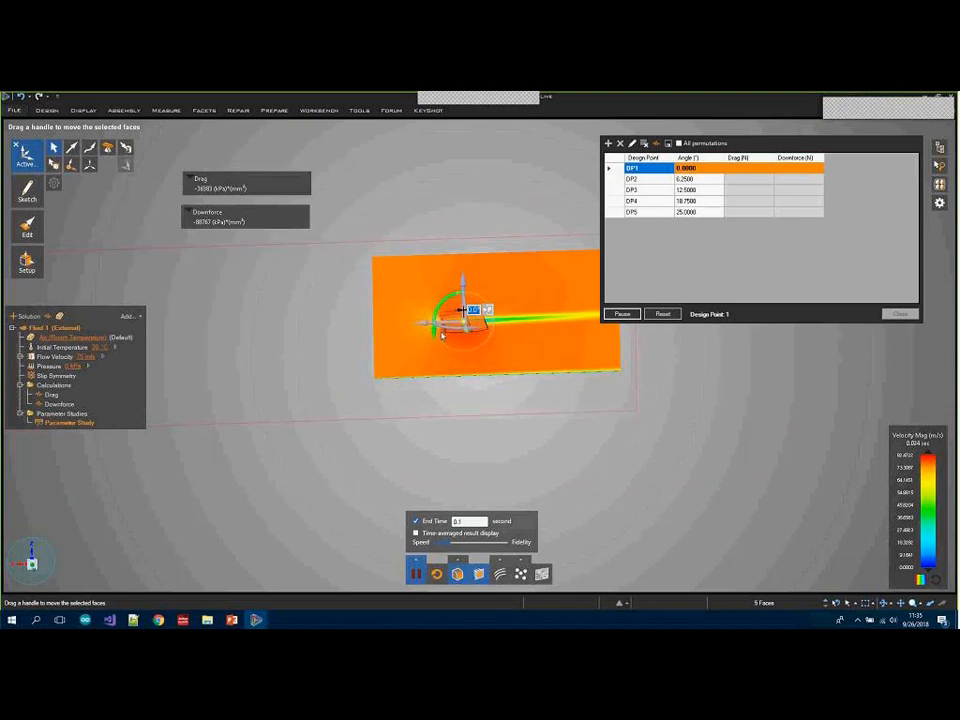
Expand the Drag and Downforce readouts into charts, shrink the Drag chart, and move both below the wing along with the study table
middle_click_drag(503, 351, 478, 245, "shift")
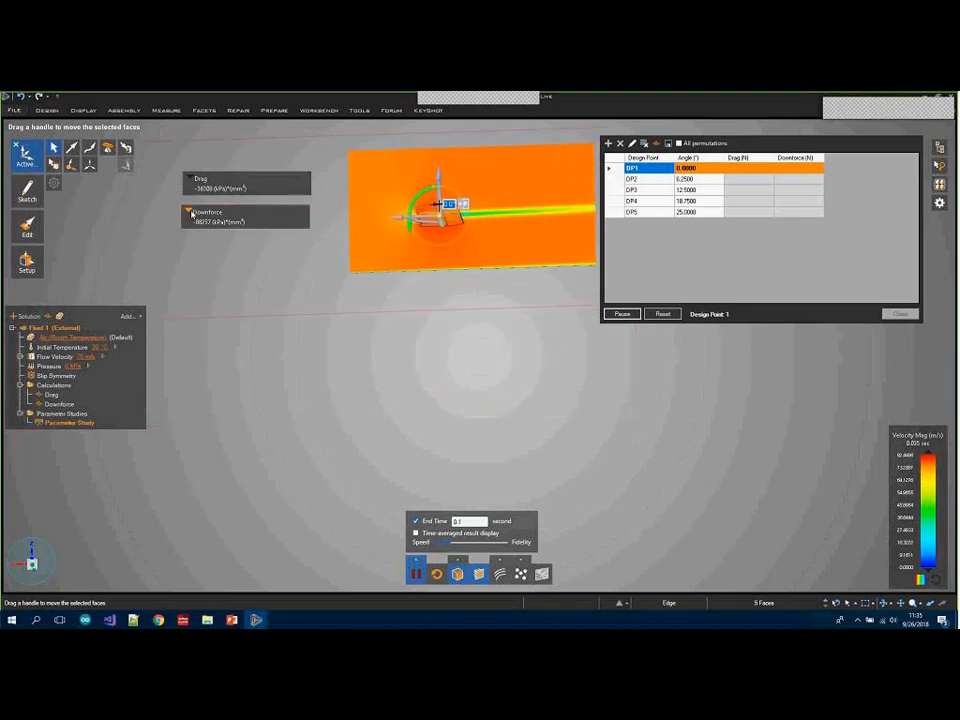
mouse_move(208, 220)
left_click_drag(240, 217, 224, 381)
mouse_move(193, 180)
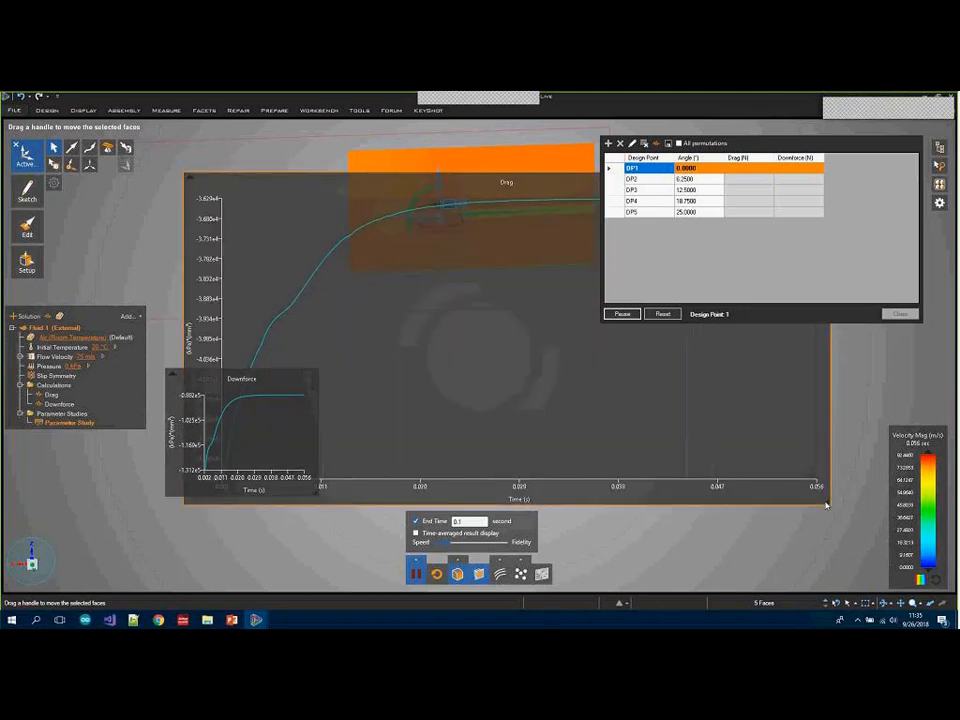
left_click_drag(828, 507, 528, 493)
left_click_drag(264, 195, 117, 175)
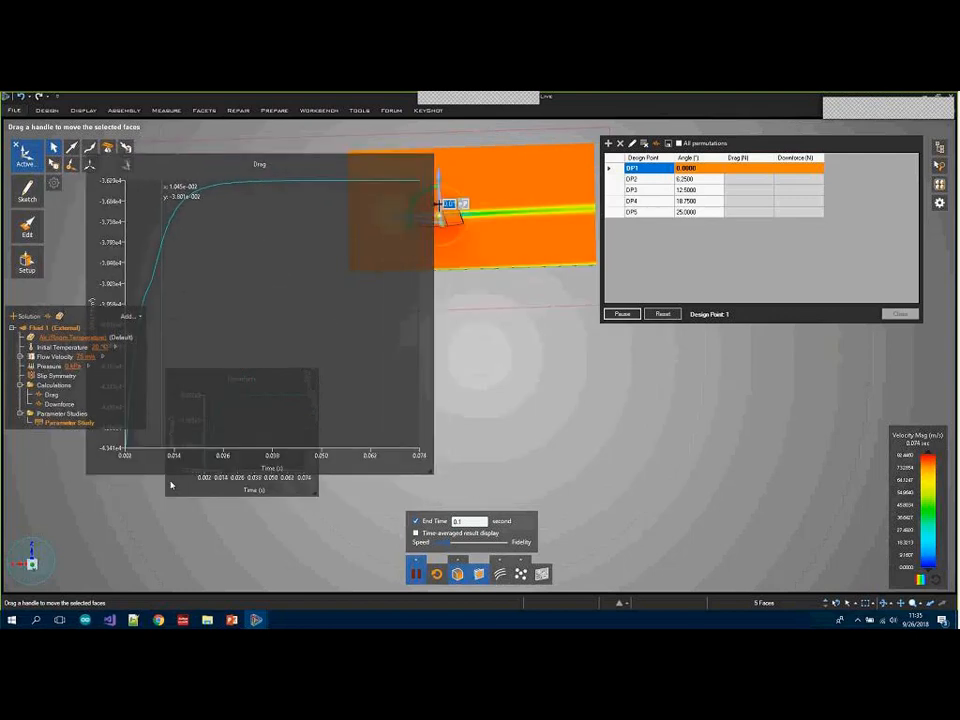
left_click_drag(171, 485, 648, 492)
left_click_drag(249, 172, 167, 268)
left_click_drag(277, 260, 594, 298)
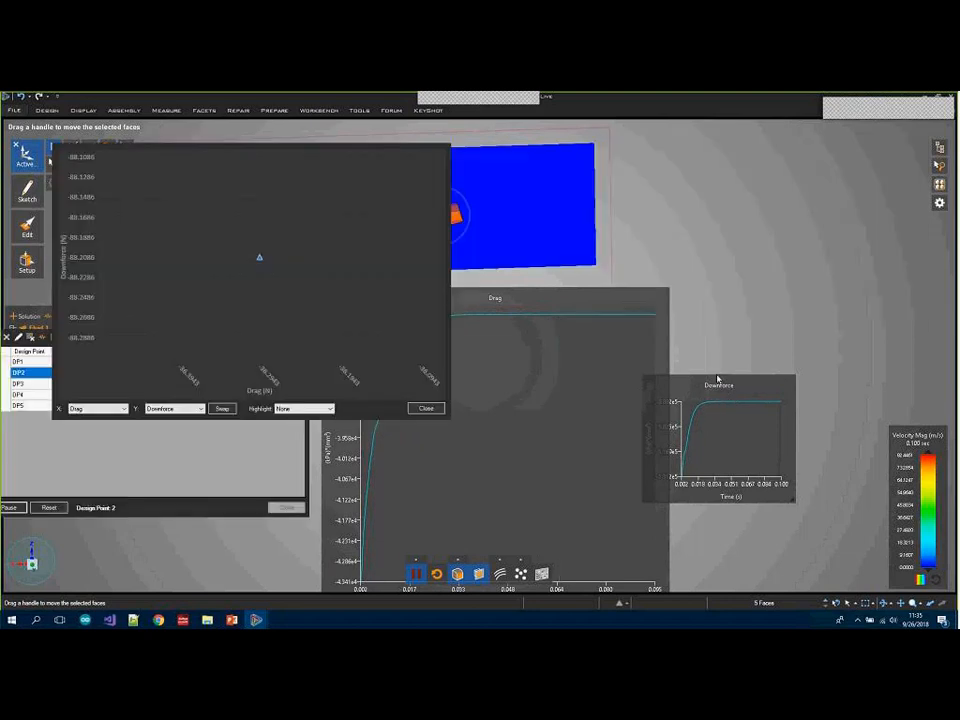
Close the Drag versus Downforce plot, then enlarge the Downforce chart and place it side by side with the Drag chart
left_click(424, 408)
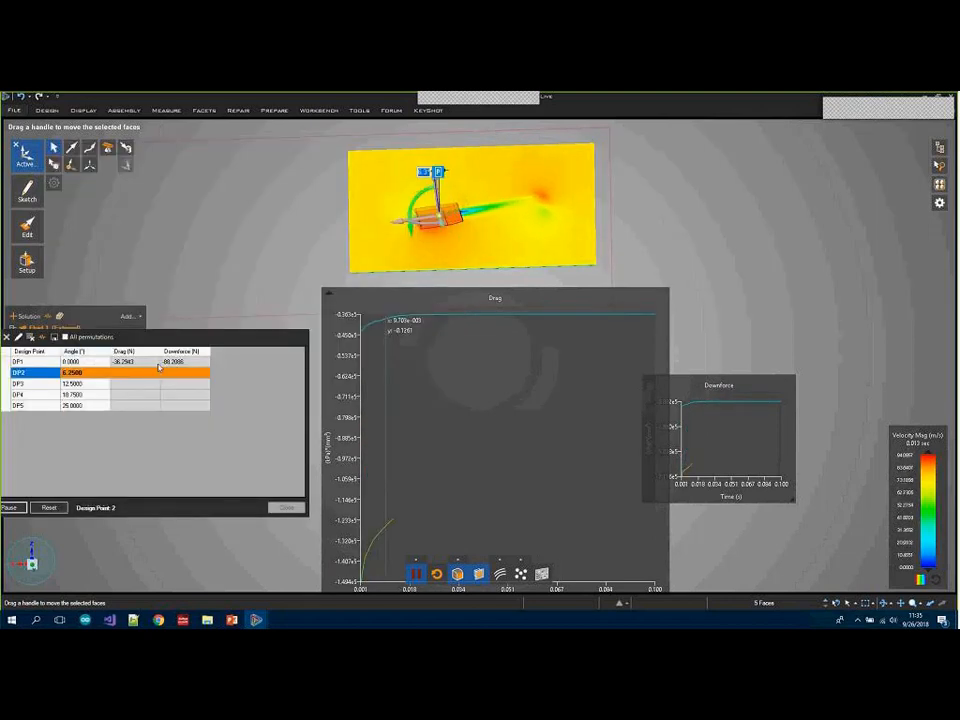
left_click_drag(750, 389, 794, 300)
left_click_drag(840, 416, 927, 586)
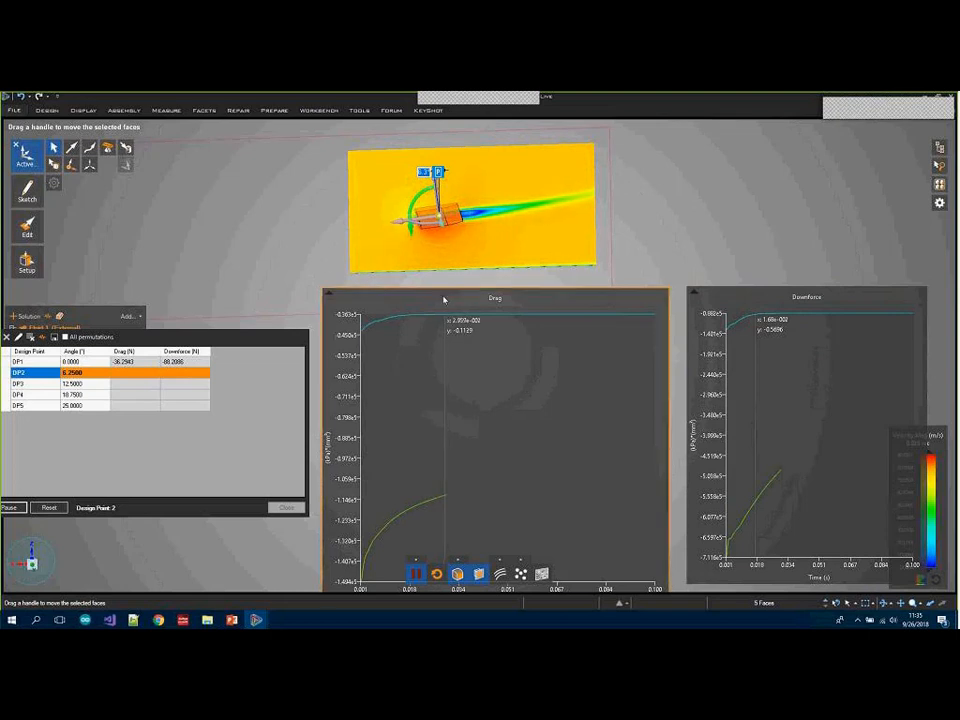
left_click_drag(452, 297, 400, 290)
left_click_drag(782, 304, 722, 295)
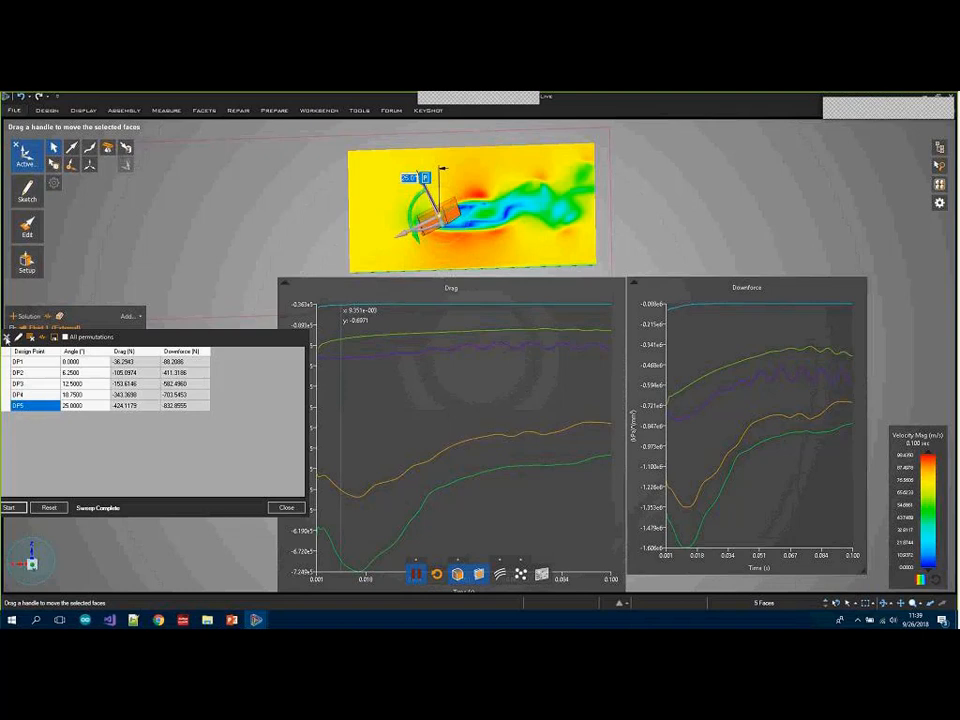
Close the parameter study table and open the recent document Discovery Car 1 - Final without saving F1CarDemo
left_click(7, 337)
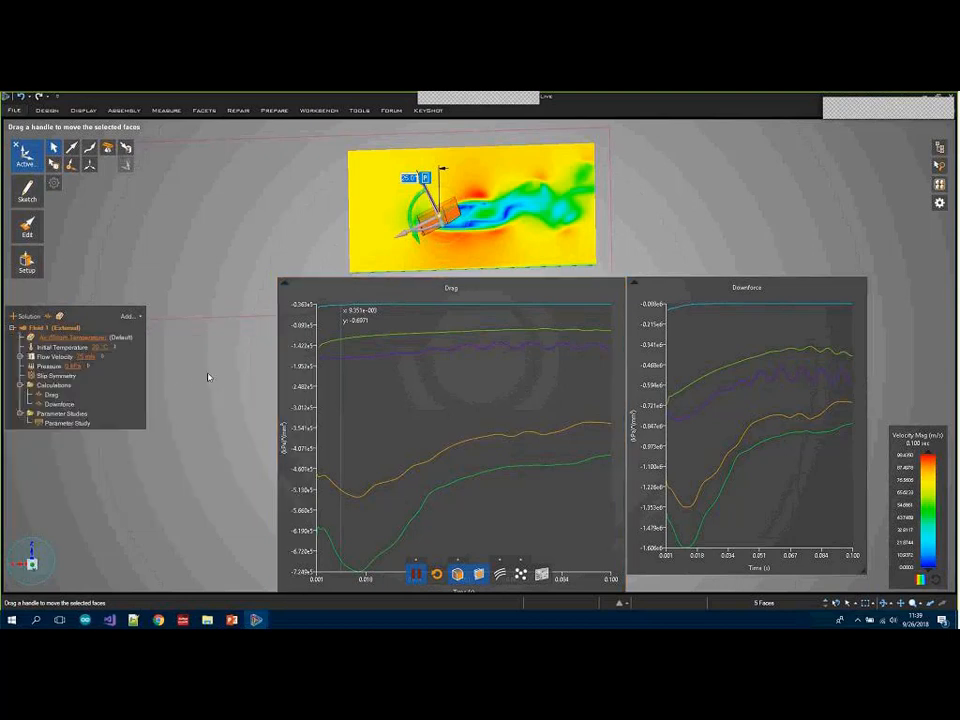
left_click(14, 110)
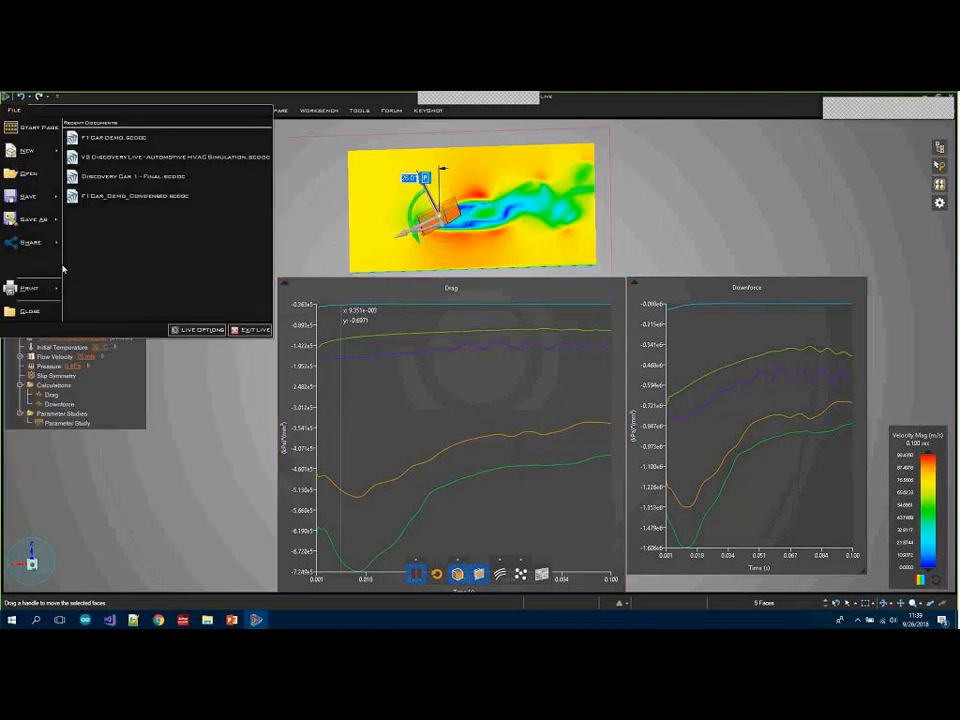
left_click(32, 233)
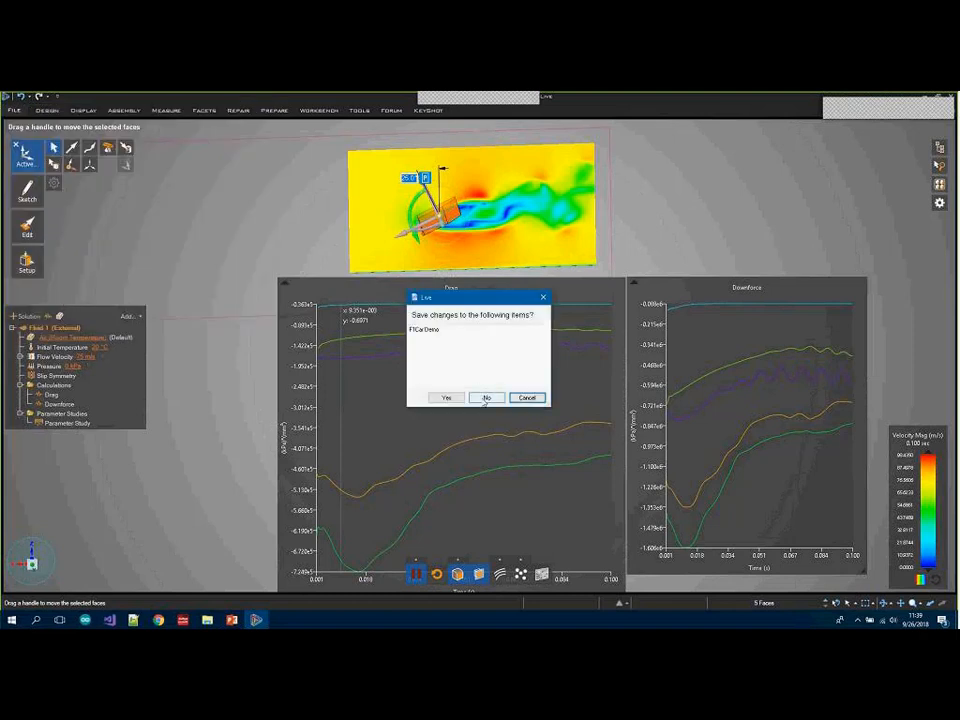
left_click(485, 398)
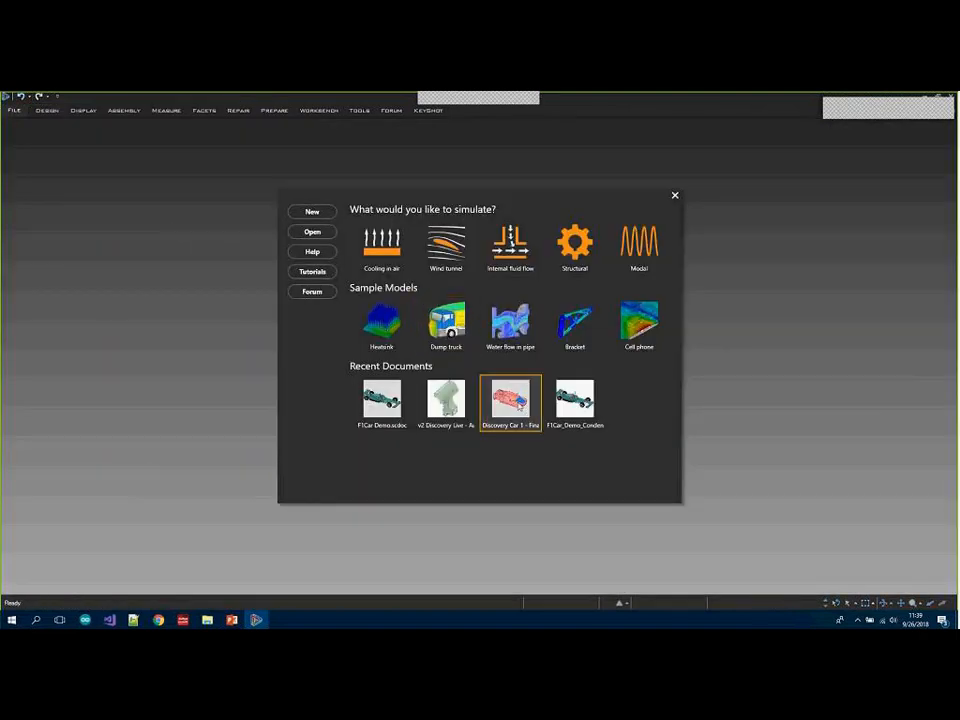
left_click(516, 402)
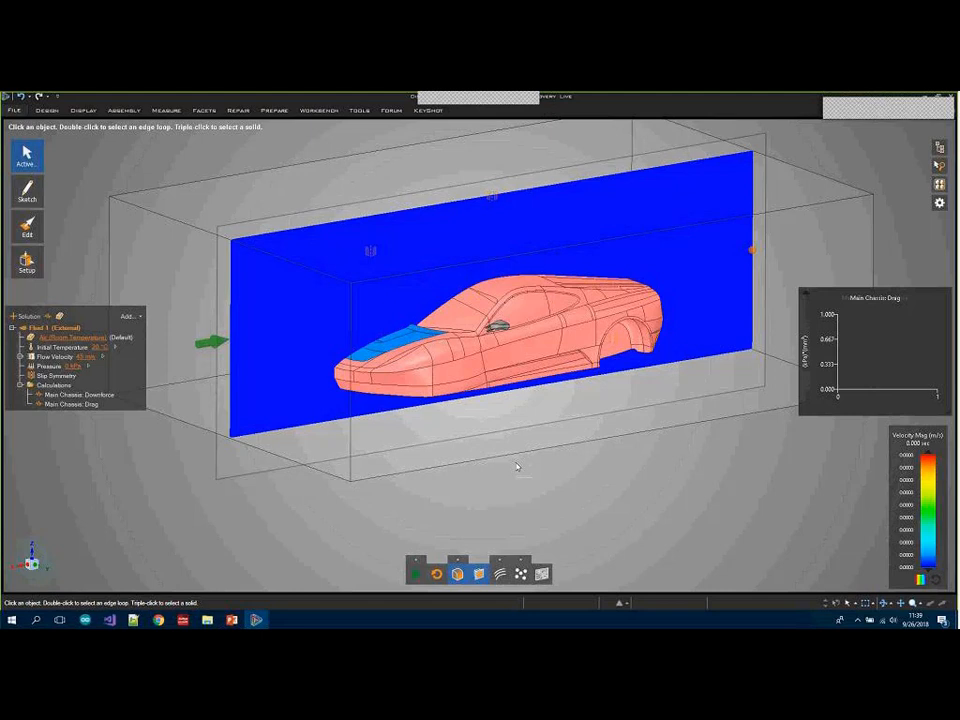
Turn off the flow result display and hide the Enclosure component so only the car body is shown
left_click(459, 575)
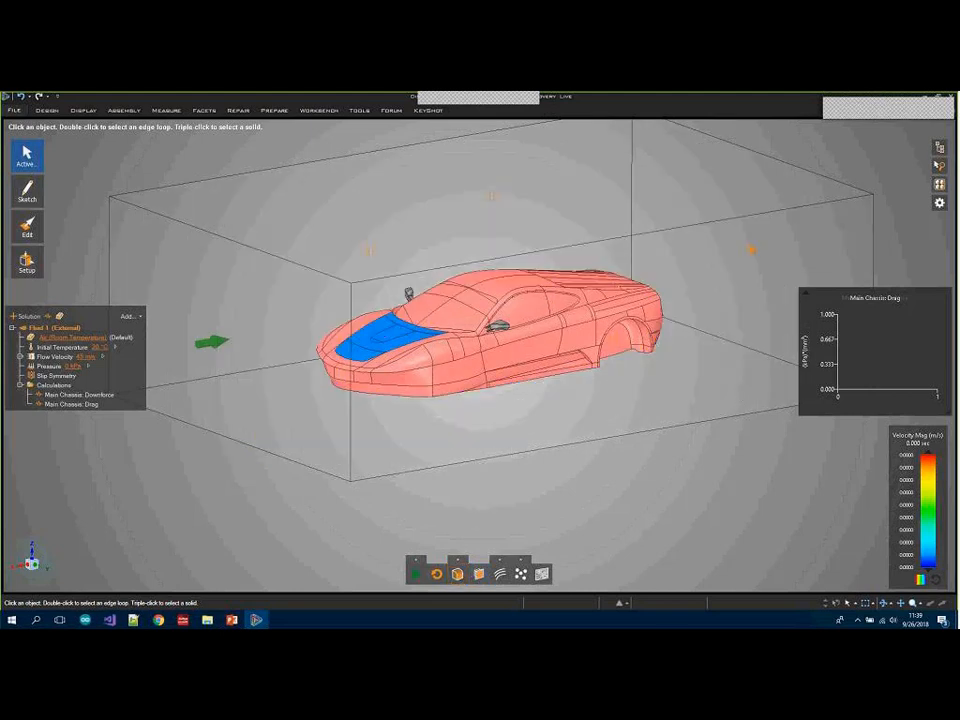
left_click(939, 148)
left_click(827, 188)
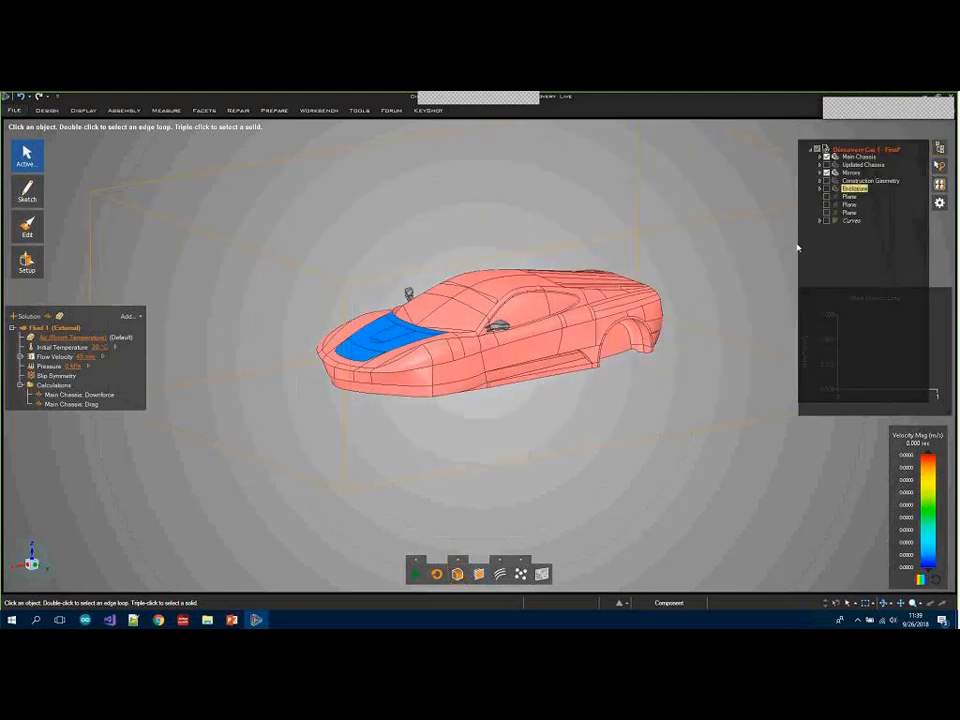
middle_click_drag(510, 439, 526, 465)
scroll(421, 368, "up", 3)
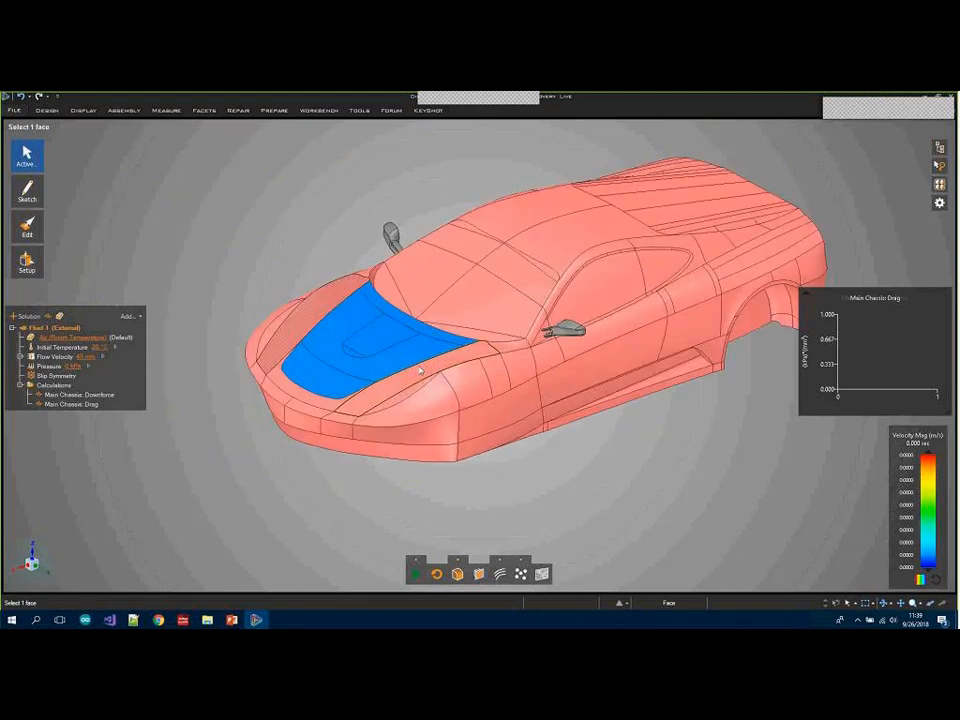
scroll(421, 371, "down", 3)
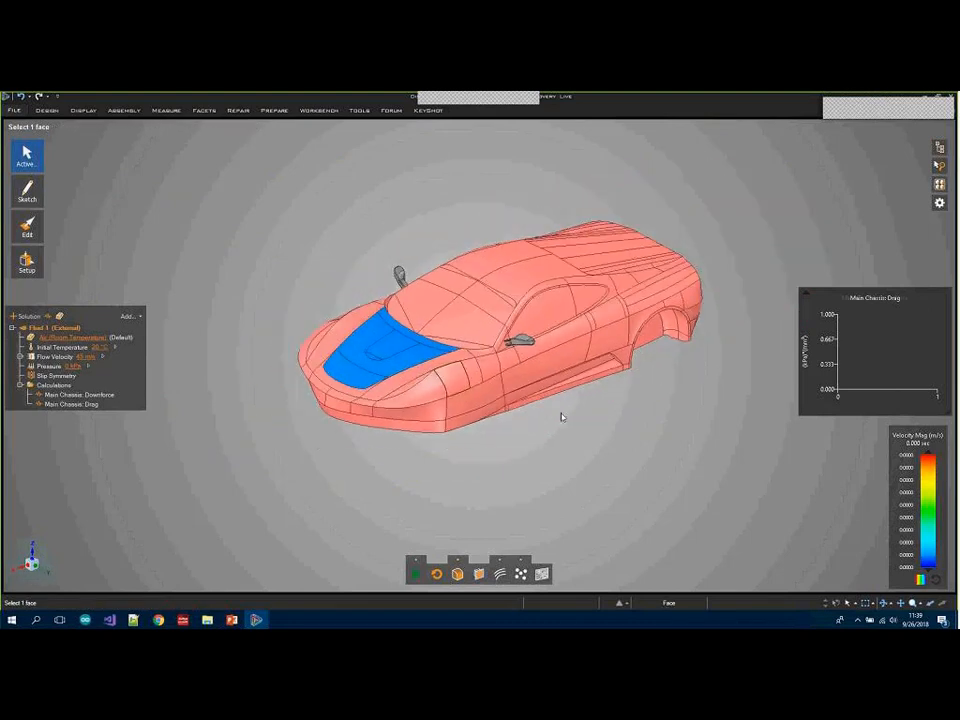
Collapse the Main Chassis Drag and Downforce charts into readouts, and run the simulation with the flow result display on
left_click(805, 295)
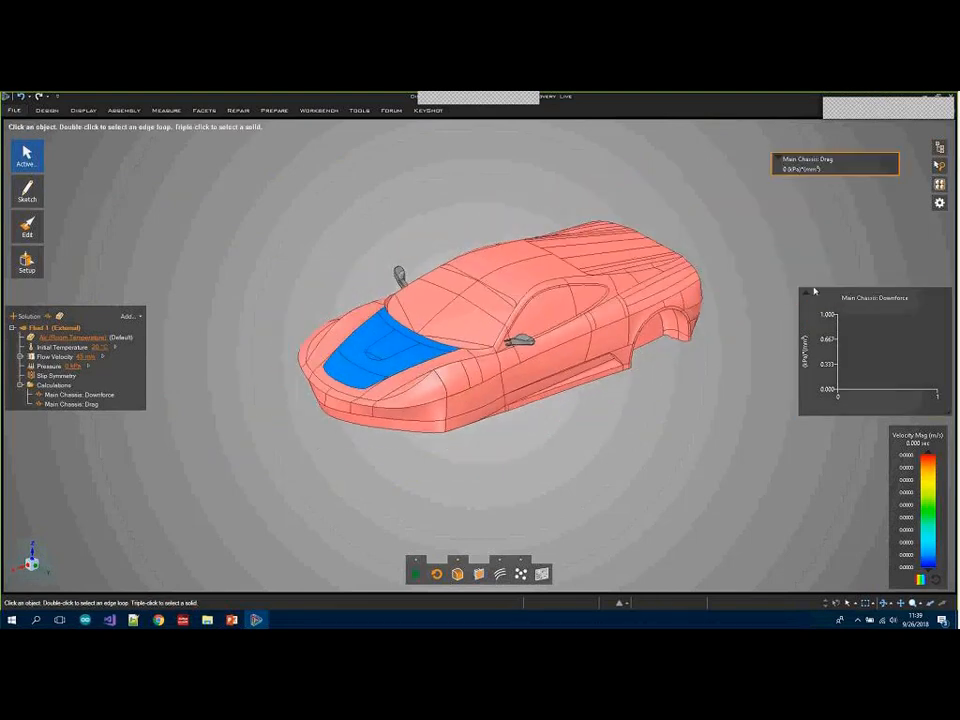
left_click(807, 292)
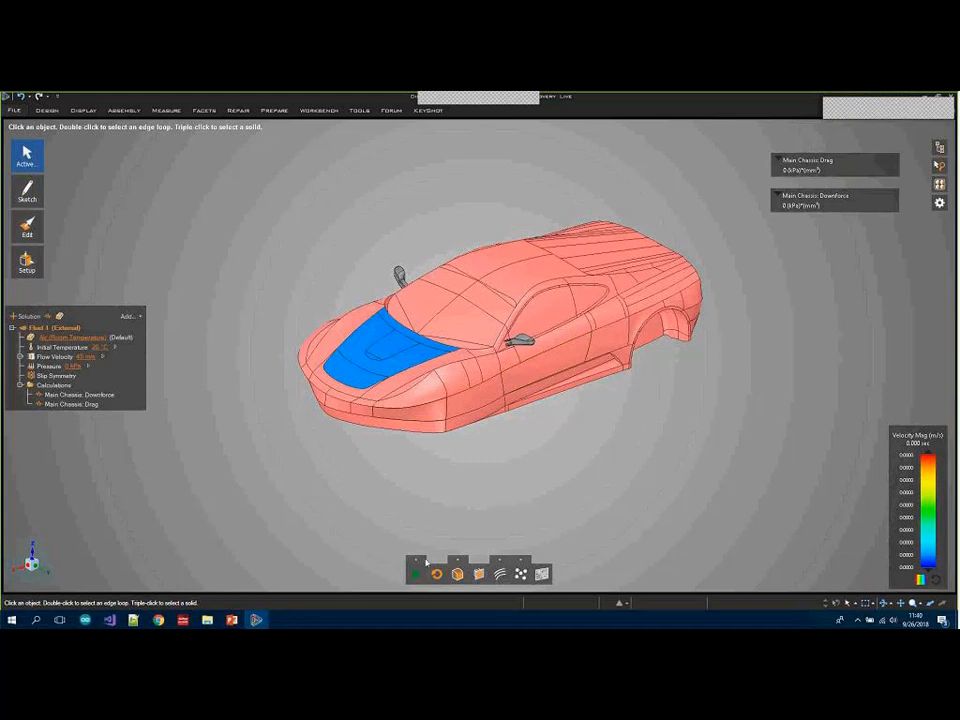
mouse_move(84, 360)
left_click(415, 573)
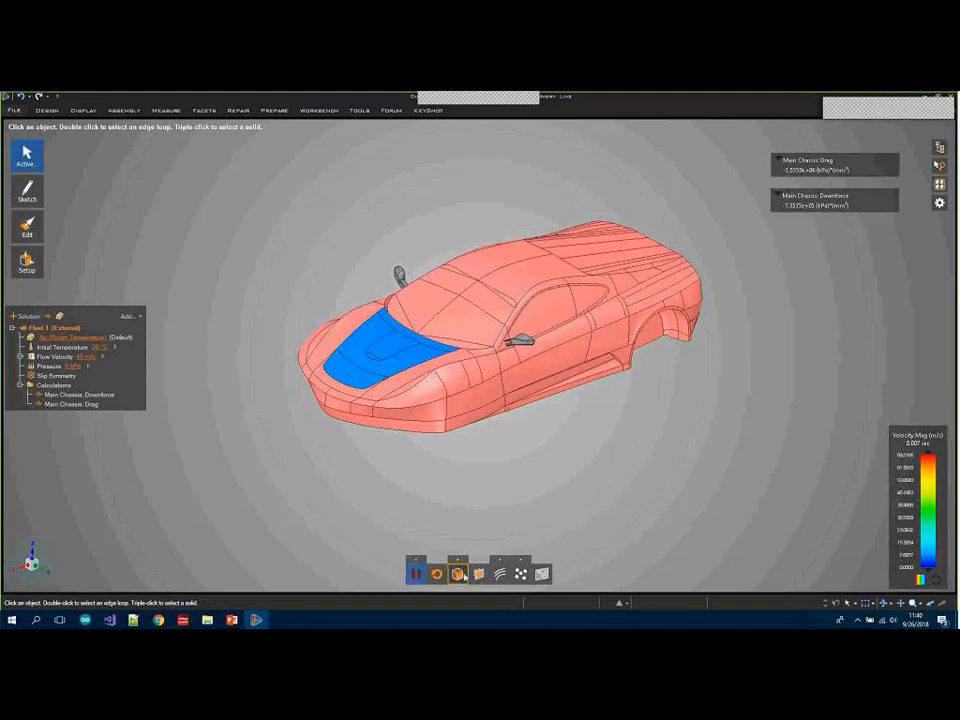
left_click(460, 575)
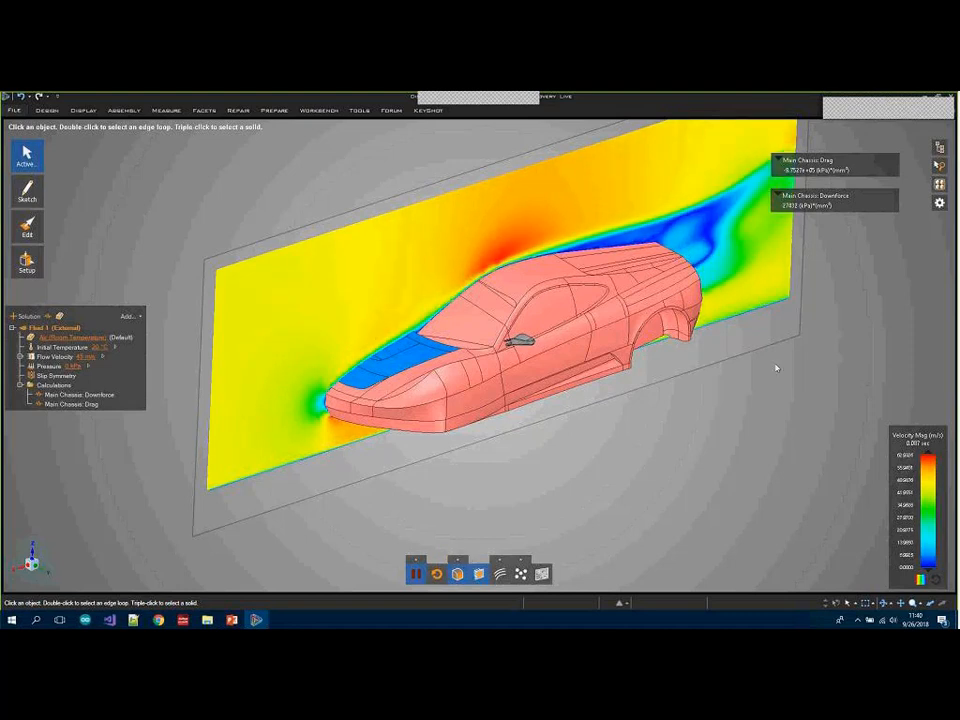
Turn on the time-averaged result display for the running airflow simulation
middle_click_drag(722, 381, 716, 376)
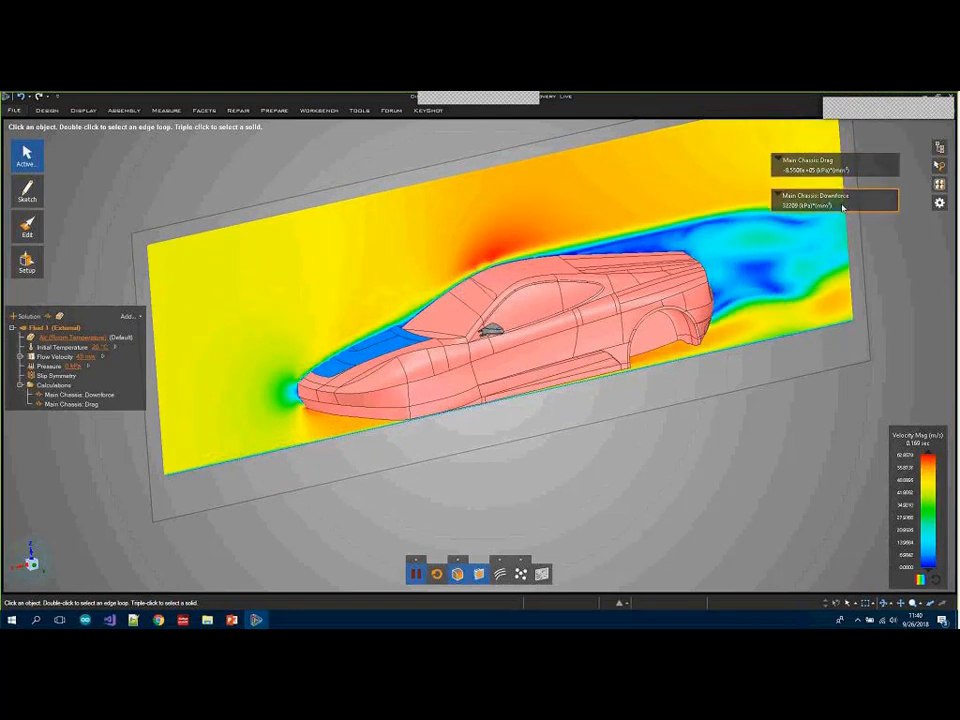
mouse_move(619, 439)
middle_mouse_down()
mouse_move(636, 454)
mouse_move(602, 435)
mouse_move(605, 452)
middle_mouse_up()
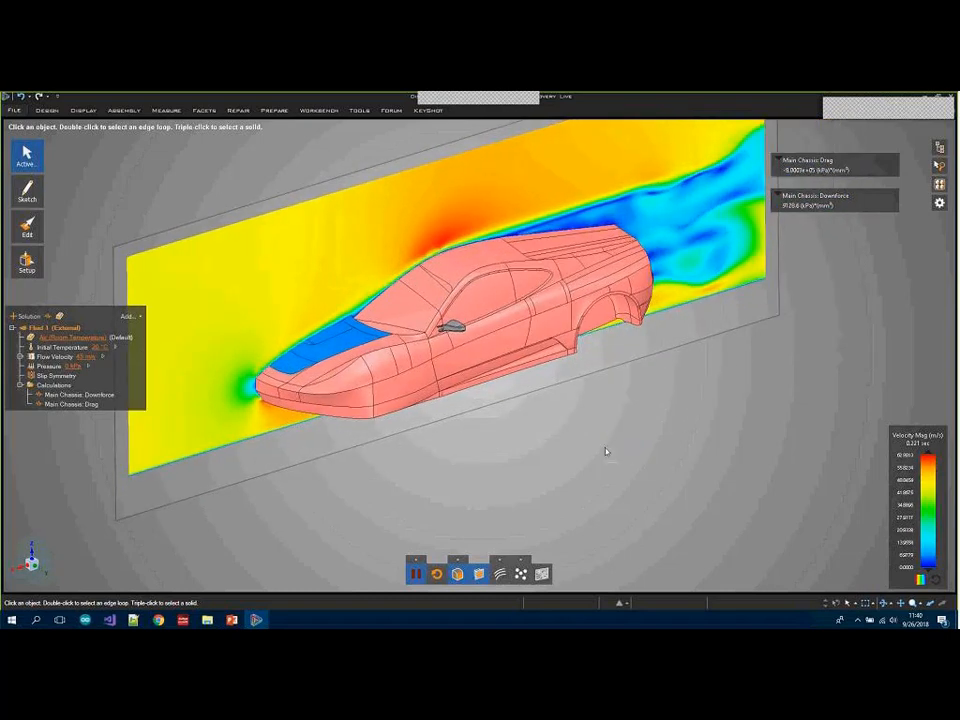
scroll(606, 452, "down", 1)
left_click(416, 561)
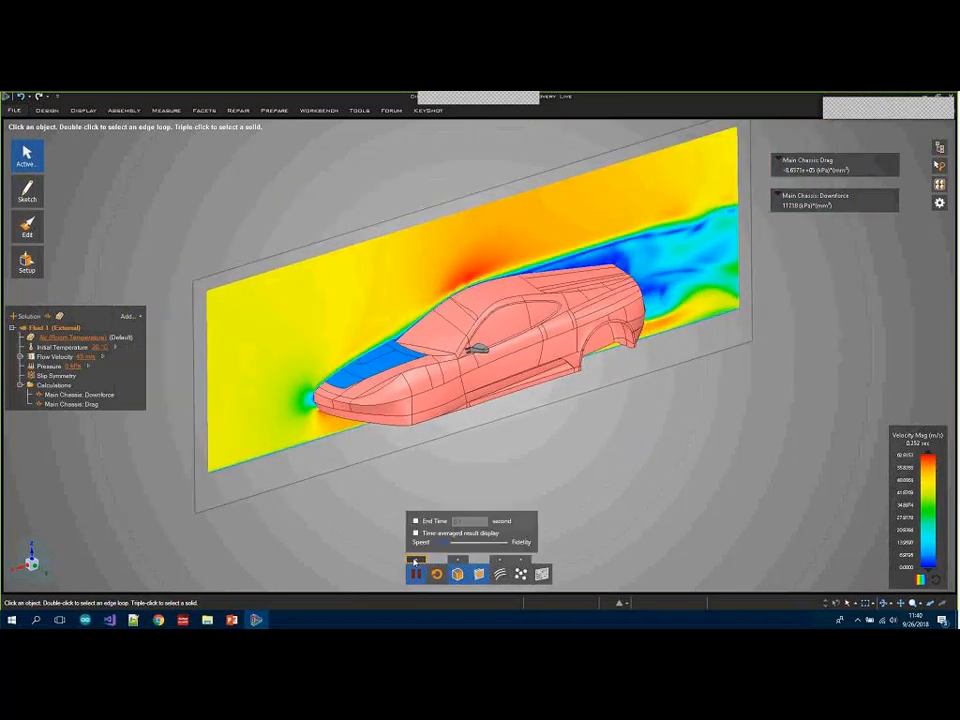
left_click(415, 533)
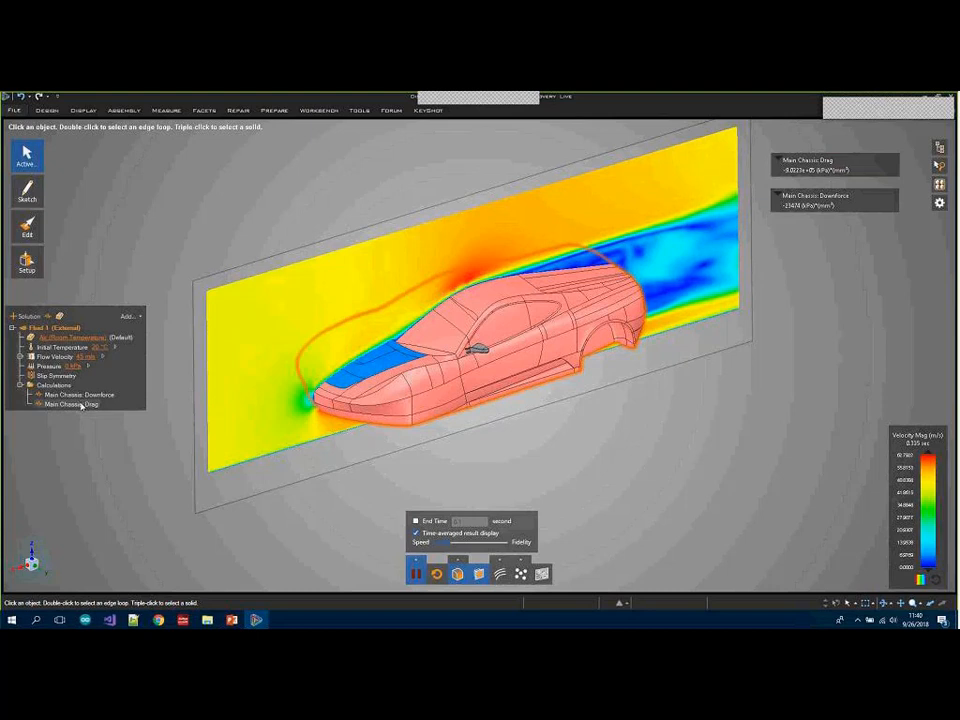
Check which faces the Main Chassis Downforce calculation covers and review its chart over time
left_click(87, 396)
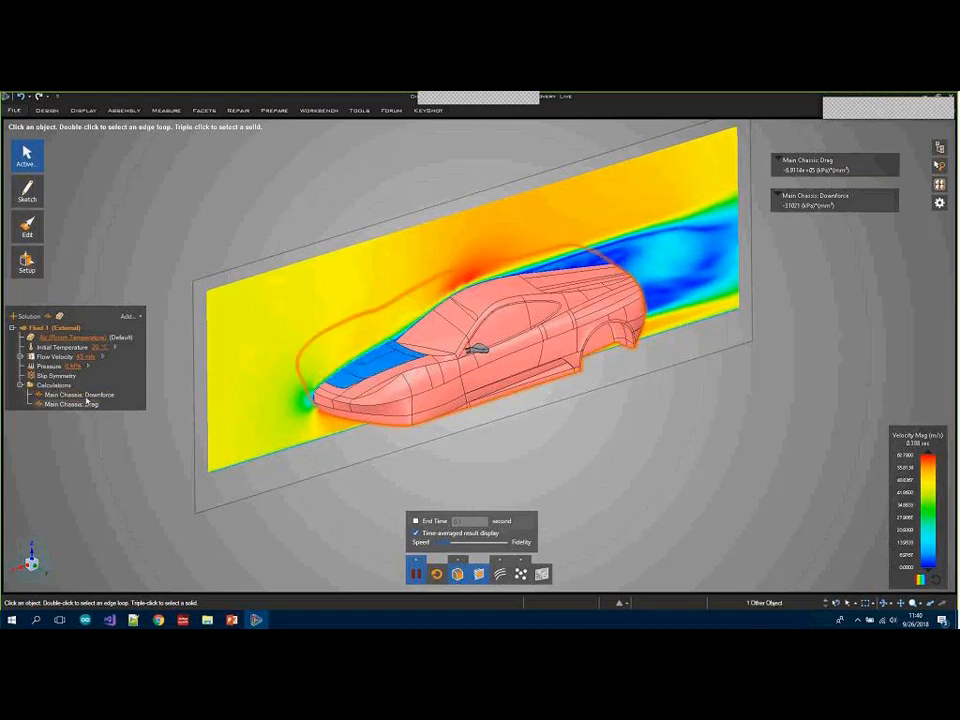
left_click(80, 395)
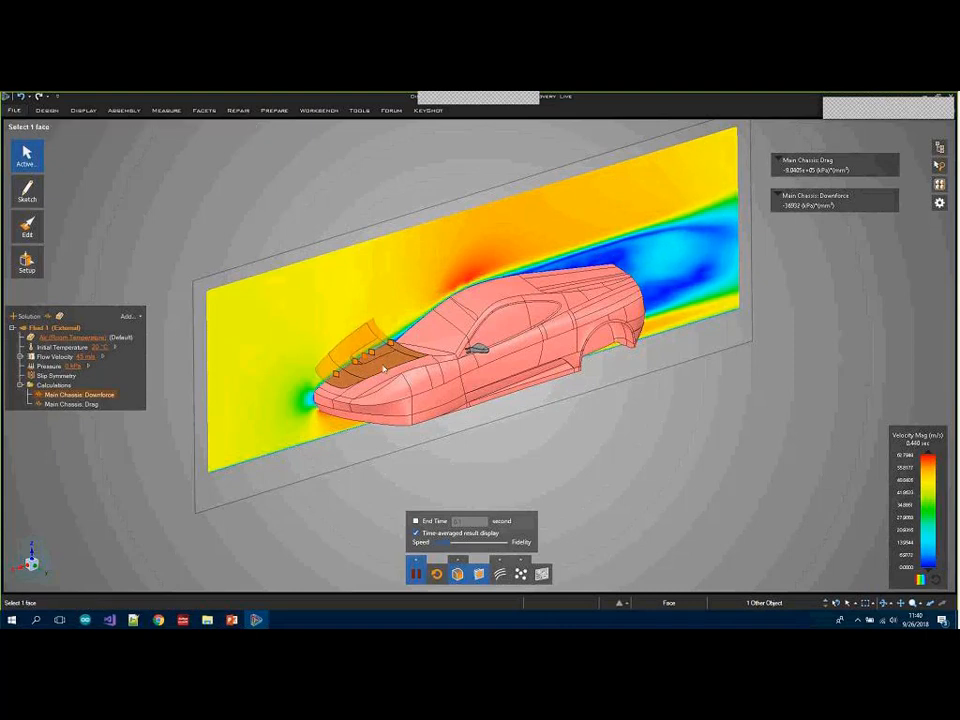
left_click(586, 449)
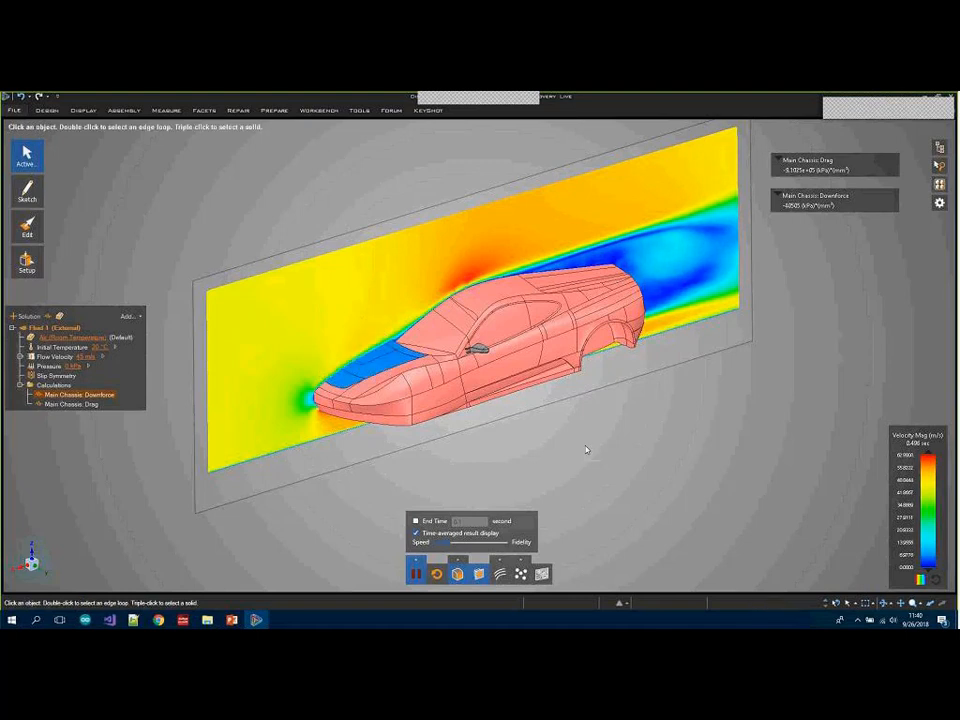
left_click(779, 195)
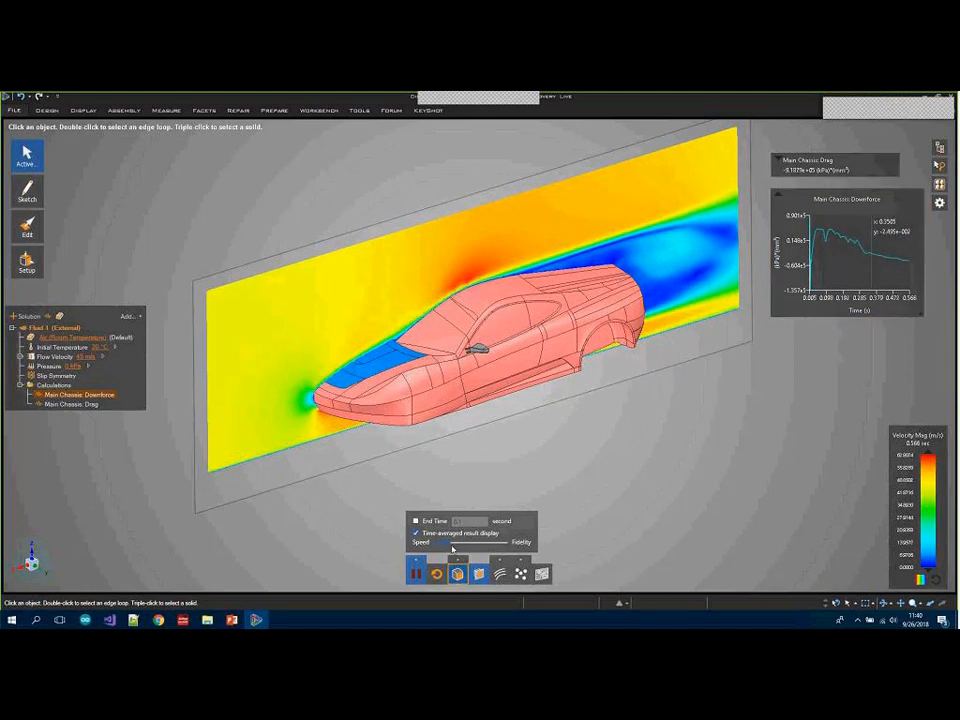
left_click_drag(458, 546, 477, 543)
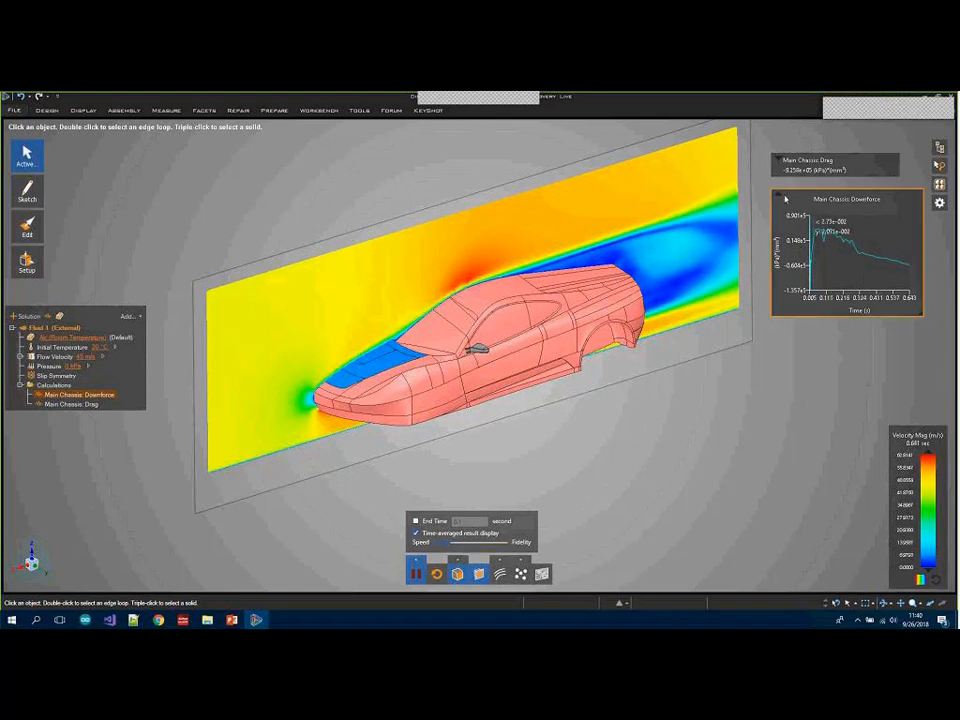
left_click(780, 200)
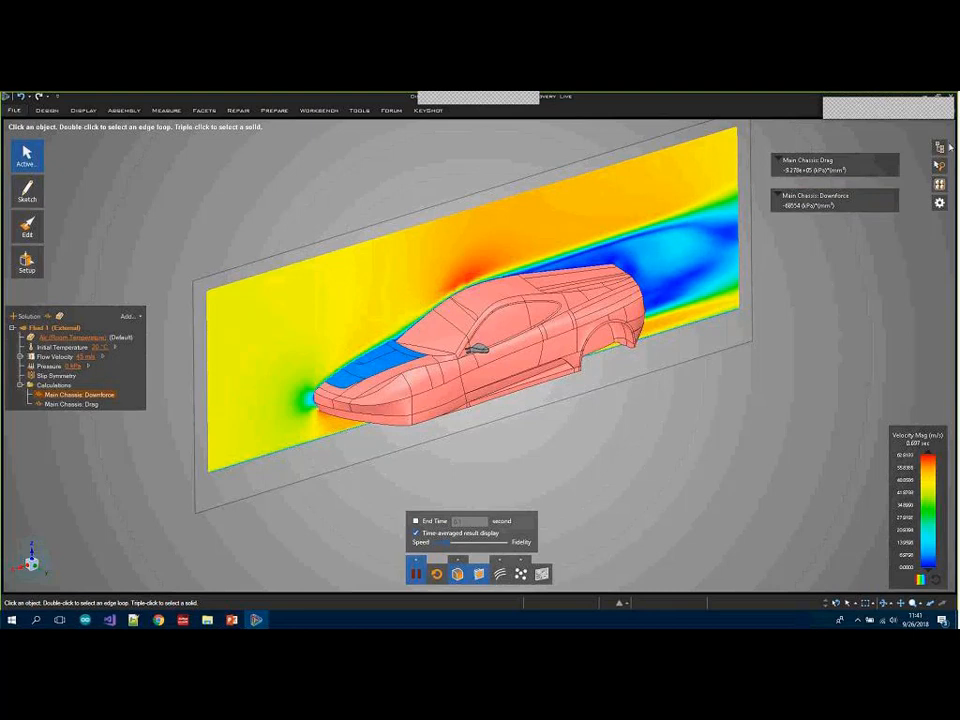
Stop and reset the simulation, then hide the Main Chassis component and show the Updated Chassis instead
left_click(416, 574)
left_click(437, 574)
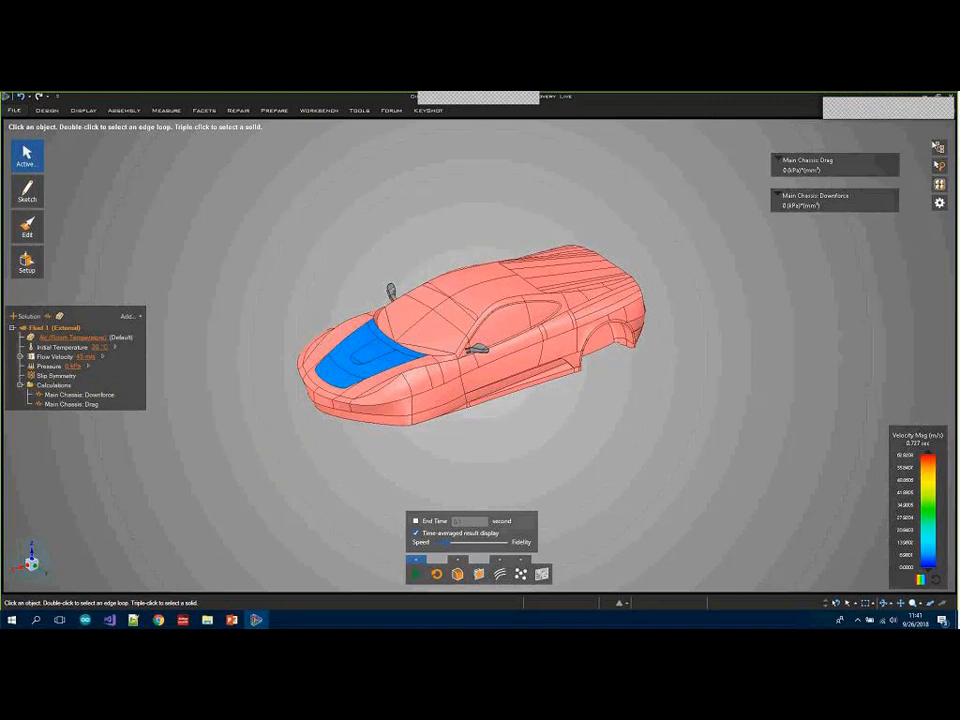
mouse_move(939, 147)
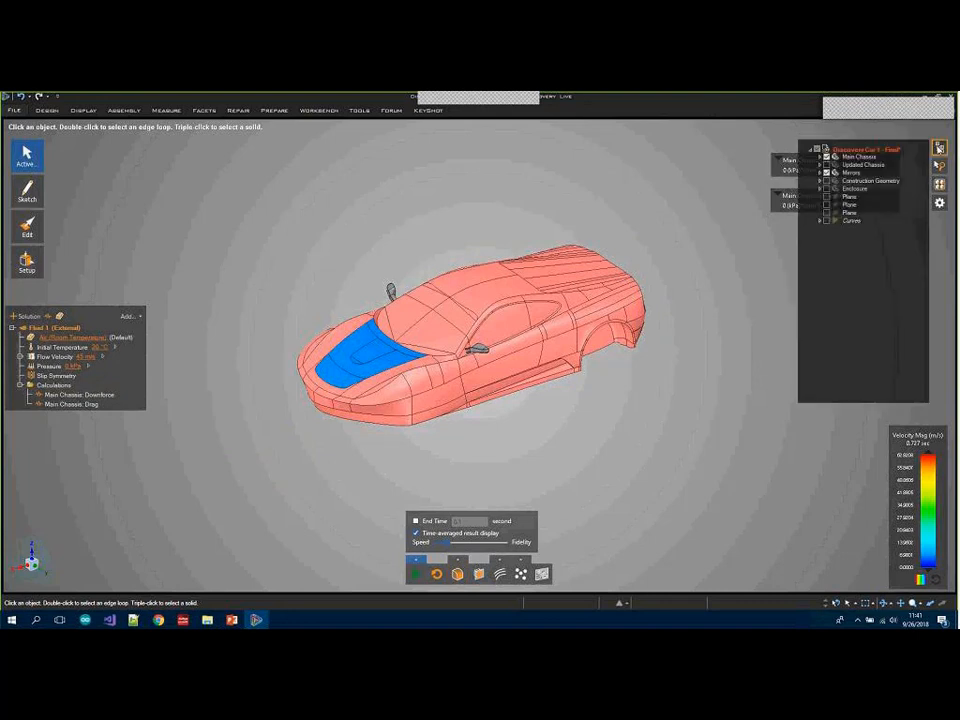
left_click(826, 157)
left_click(826, 165)
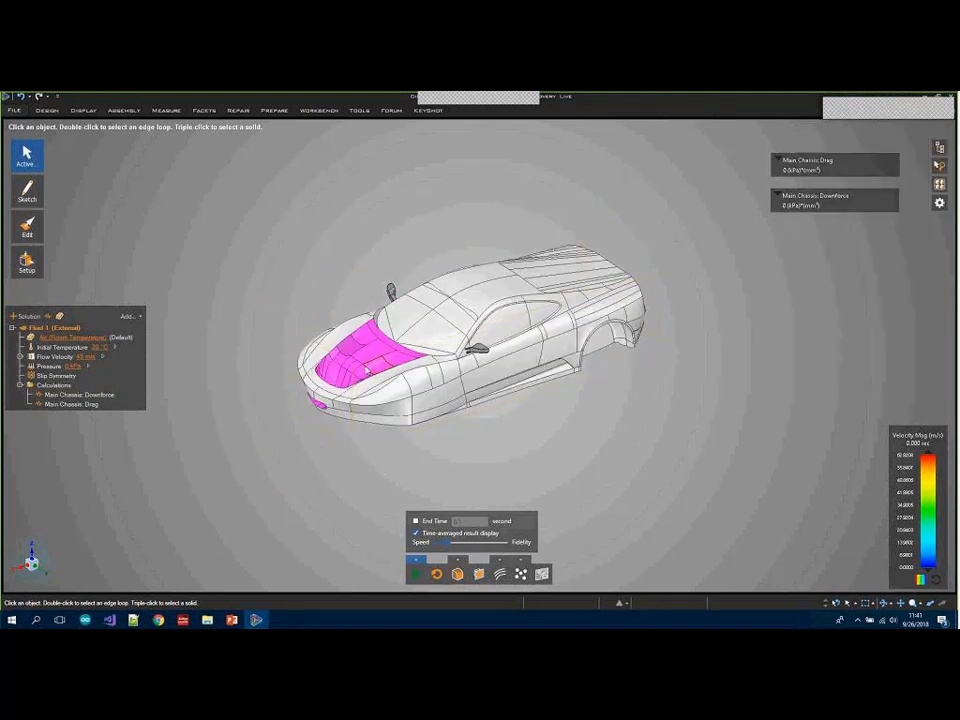
Examine the front intake opening and the reshaped hood of the updated chassis from several angles
middle_click_drag(362, 372, 391, 370)
scroll(396, 370, "up", 10)
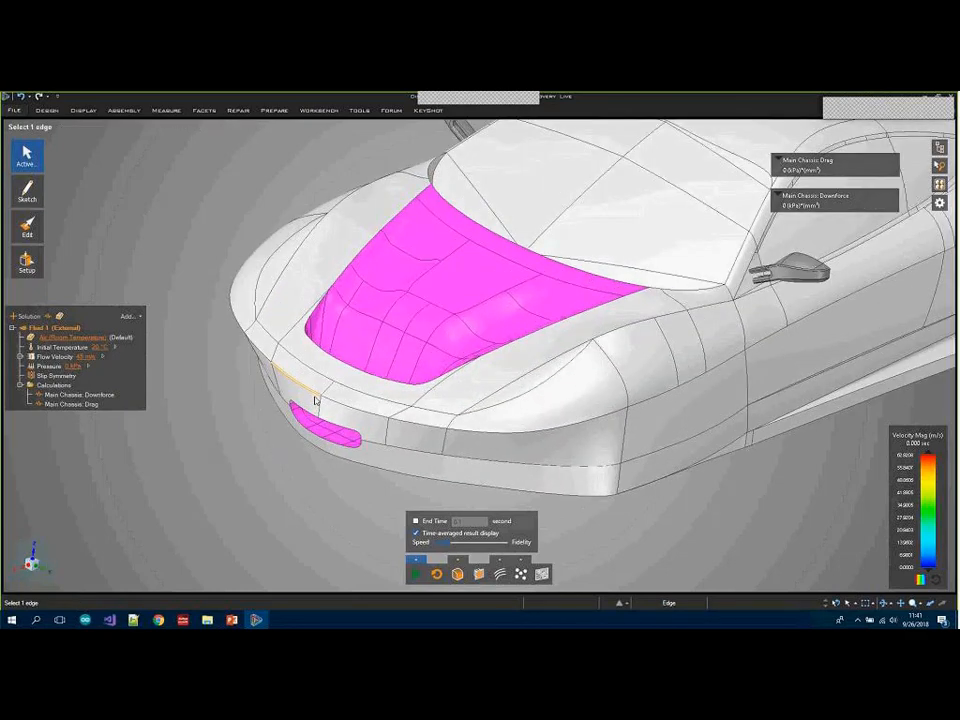
scroll(397, 370, "down", 10)
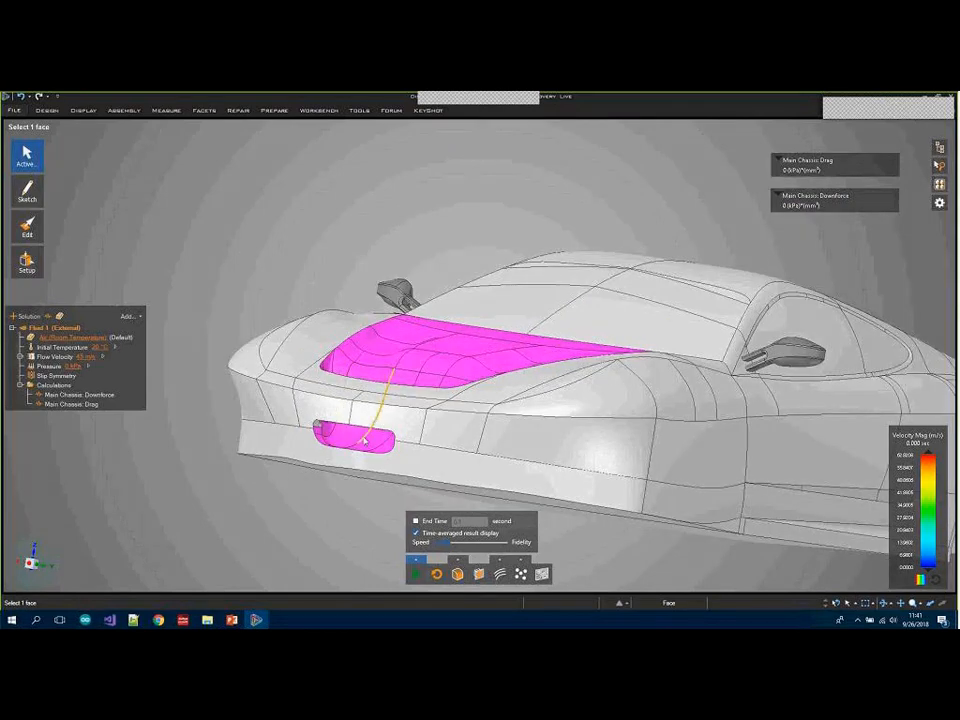
middle_click_drag(365, 440, 285, 333)
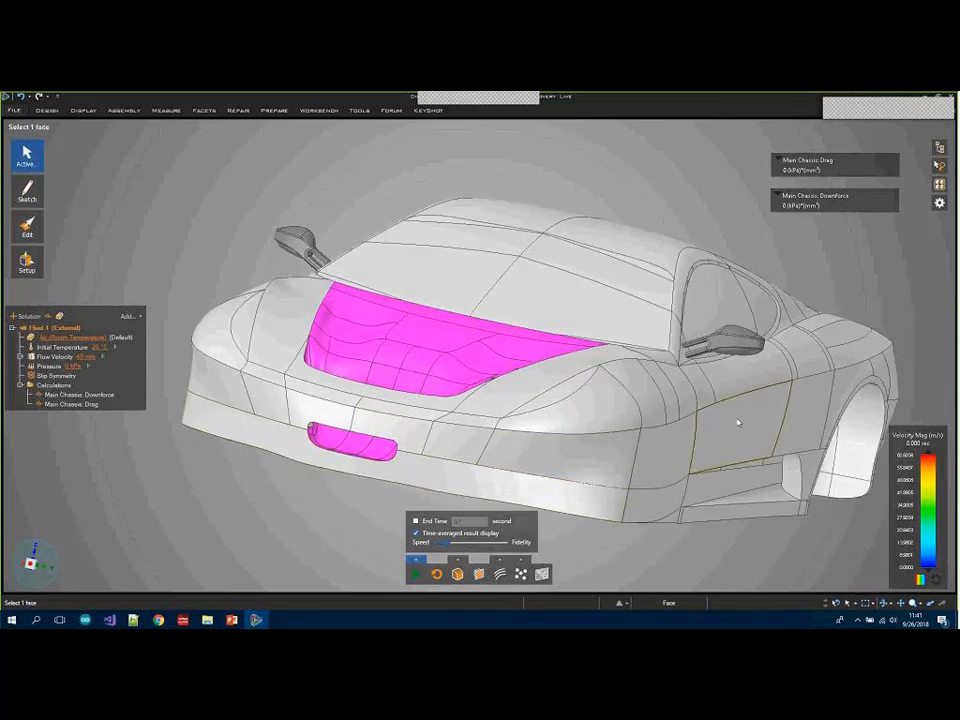
middle_click_drag(828, 345, 760, 300)
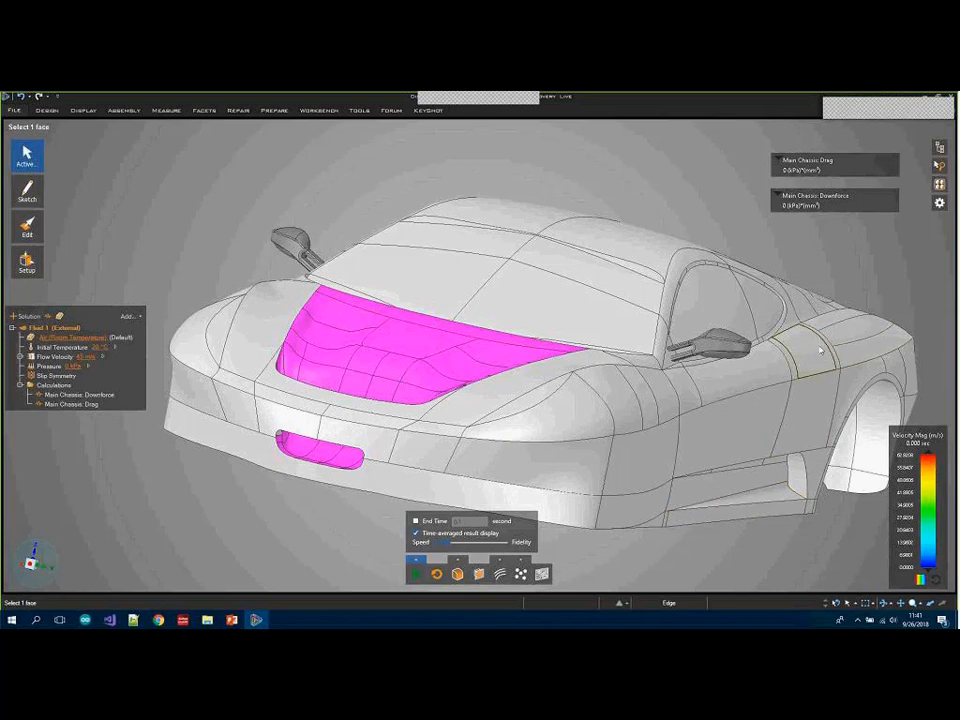
middle_click_drag(307, 454, 330, 452)
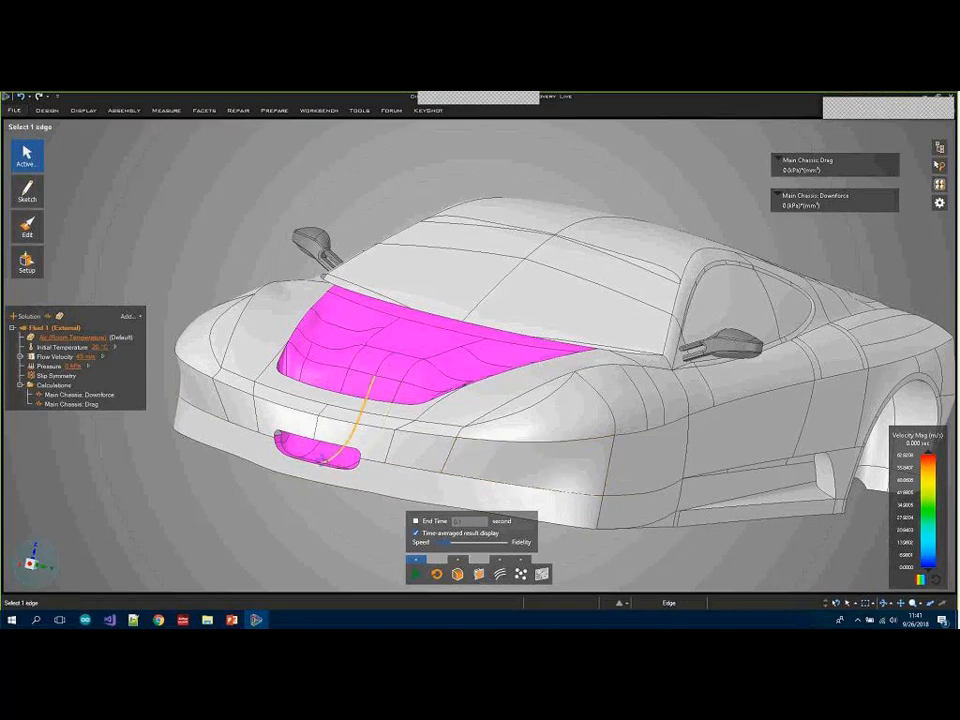
middle_click_drag(330, 455, 264, 469)
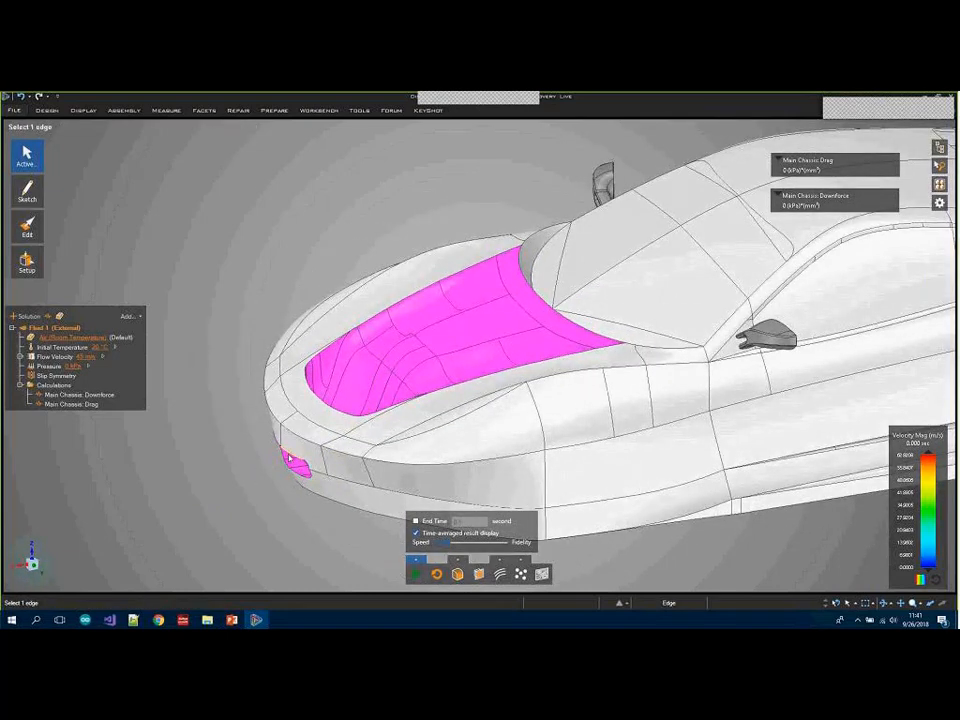
left_click(289, 457)
left_click(526, 302)
scroll(526, 302, "down", 3)
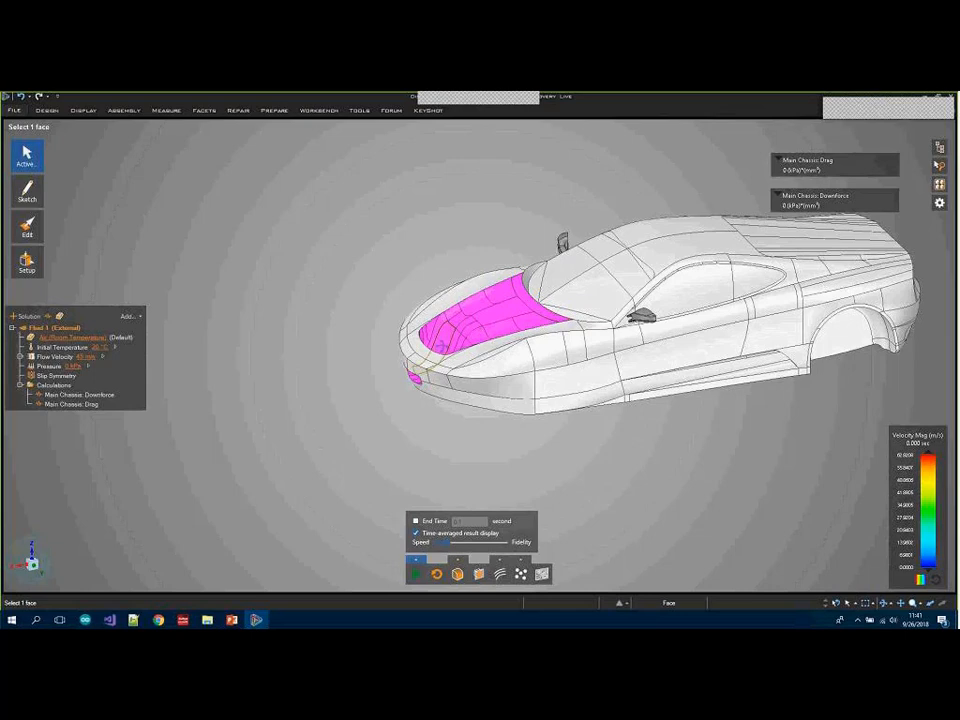
middle_click_drag(430, 361, 518, 303)
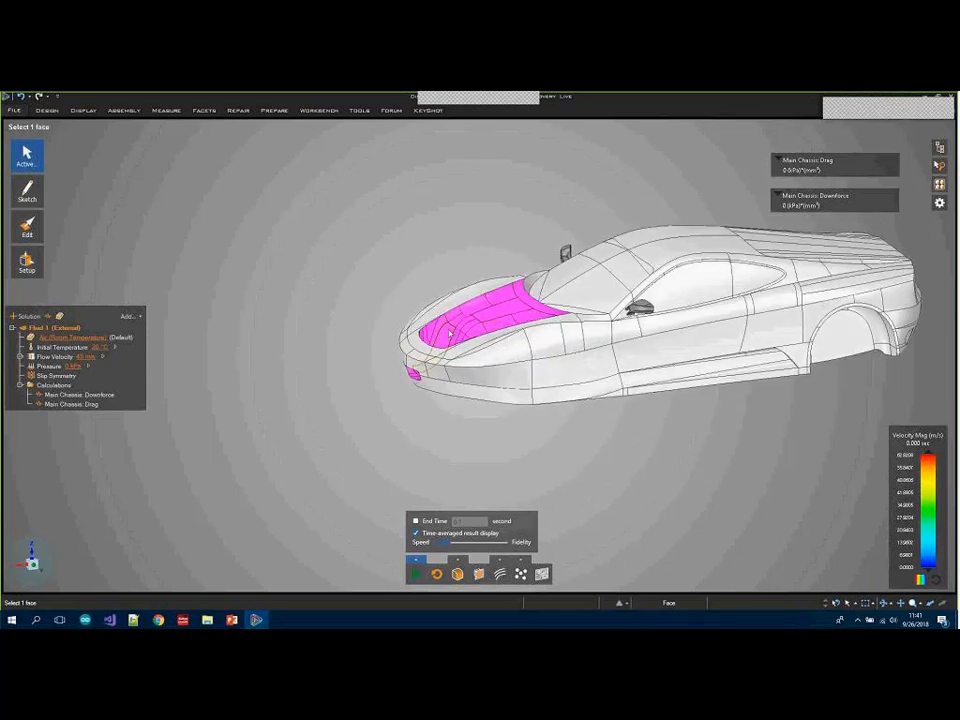
middle_click_drag(447, 332, 302, 351, "shift")
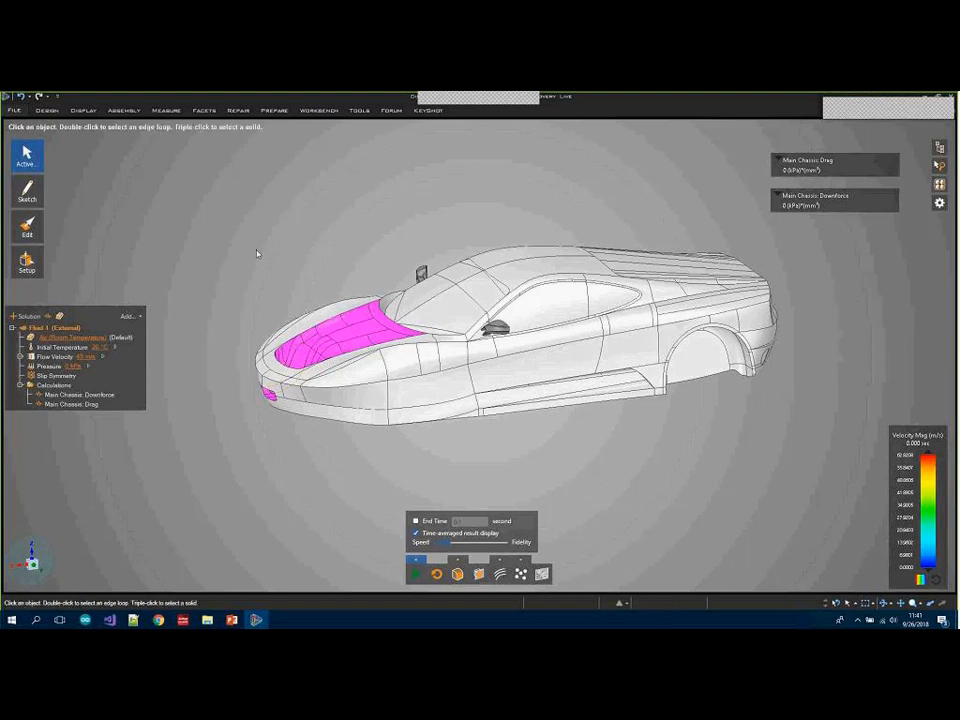
middle_click_drag(271, 296, 305, 305)
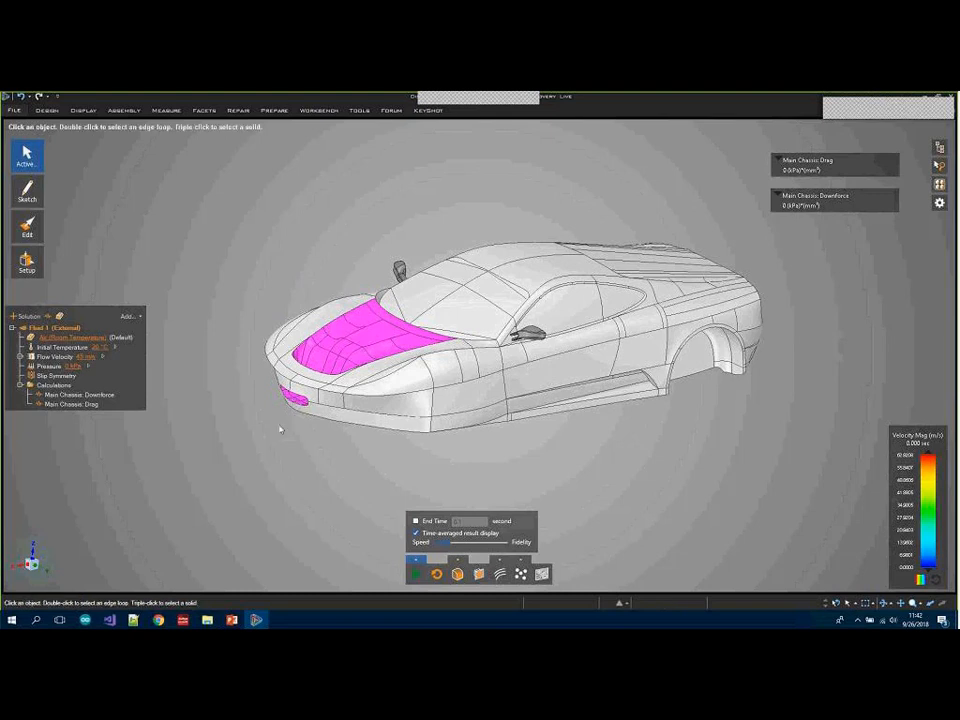
Run the airflow simulation on the updated chassis with the flow result display on
left_click(939, 147)
left_click(417, 577)
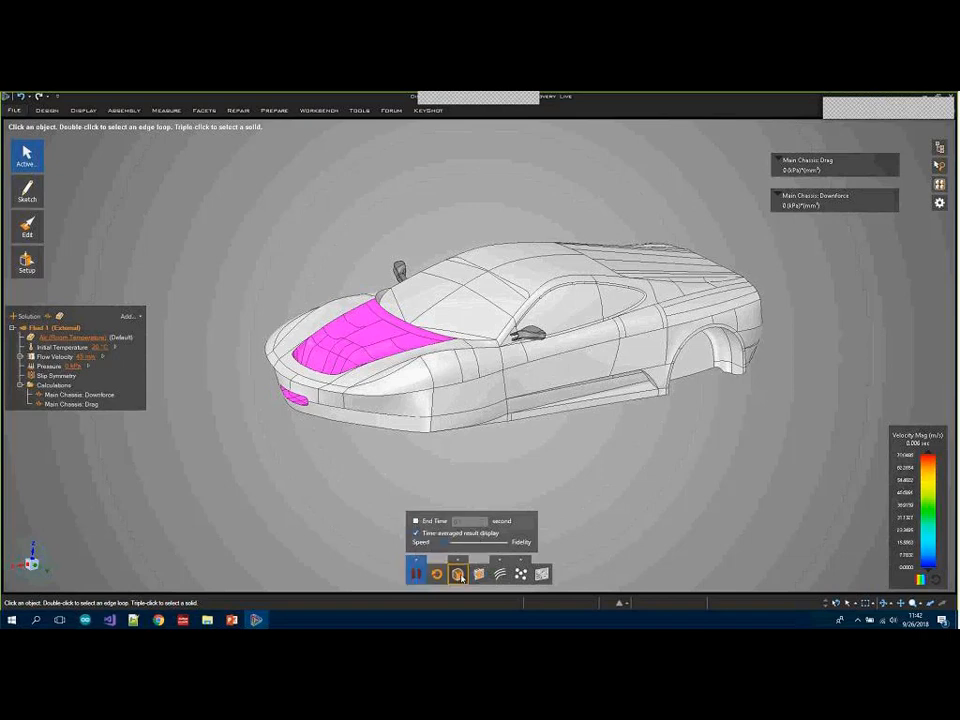
middle_click_drag(606, 503, 810, 349)
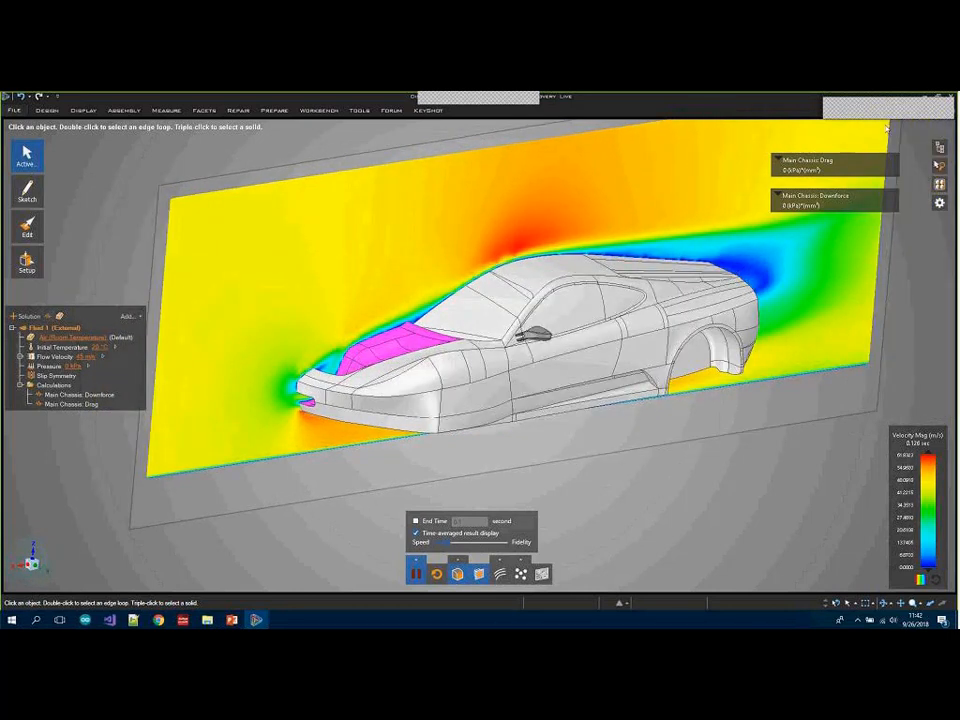
Create a chart calculation of the force in Z direction on the faces of the updated chassis named selection
left_click(940, 184)
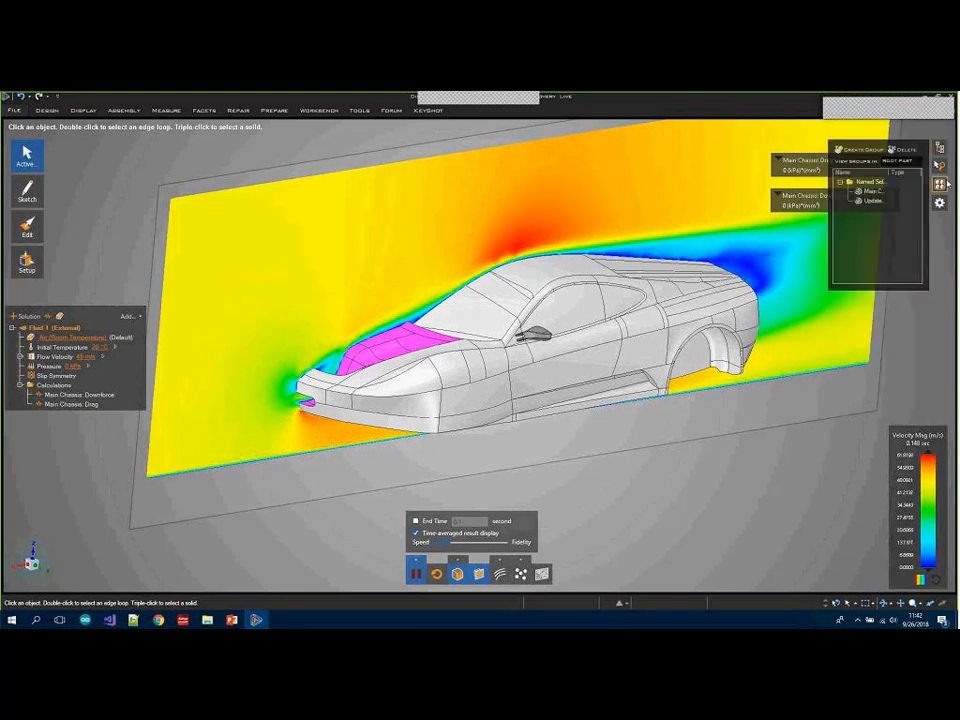
left_click(872, 201)
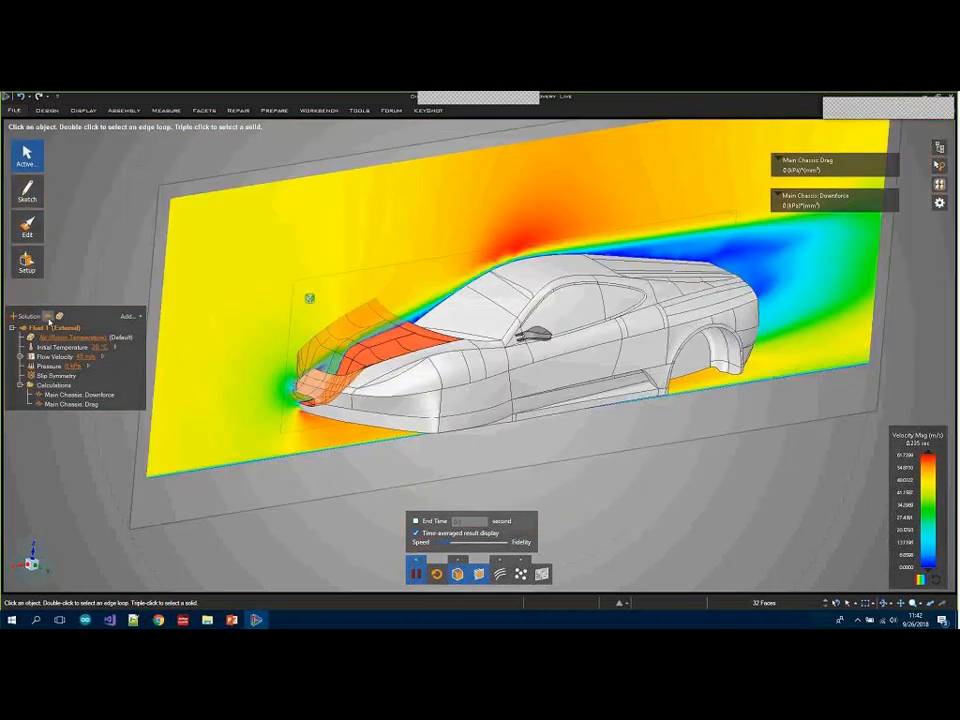
left_click(48, 318)
left_click(108, 228)
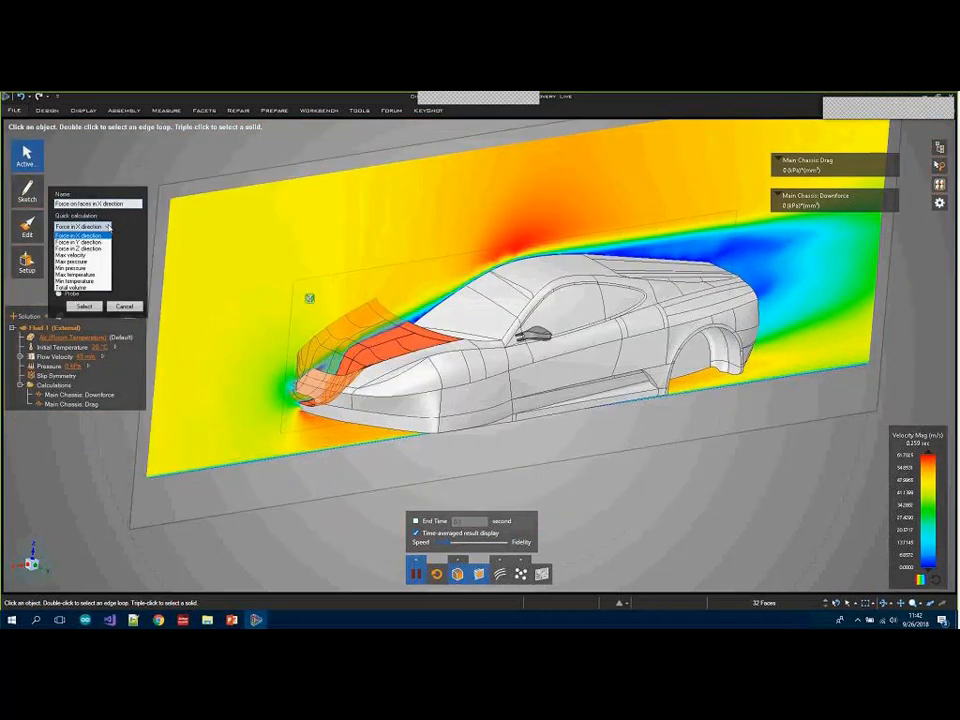
left_click(92, 247)
left_click(79, 261)
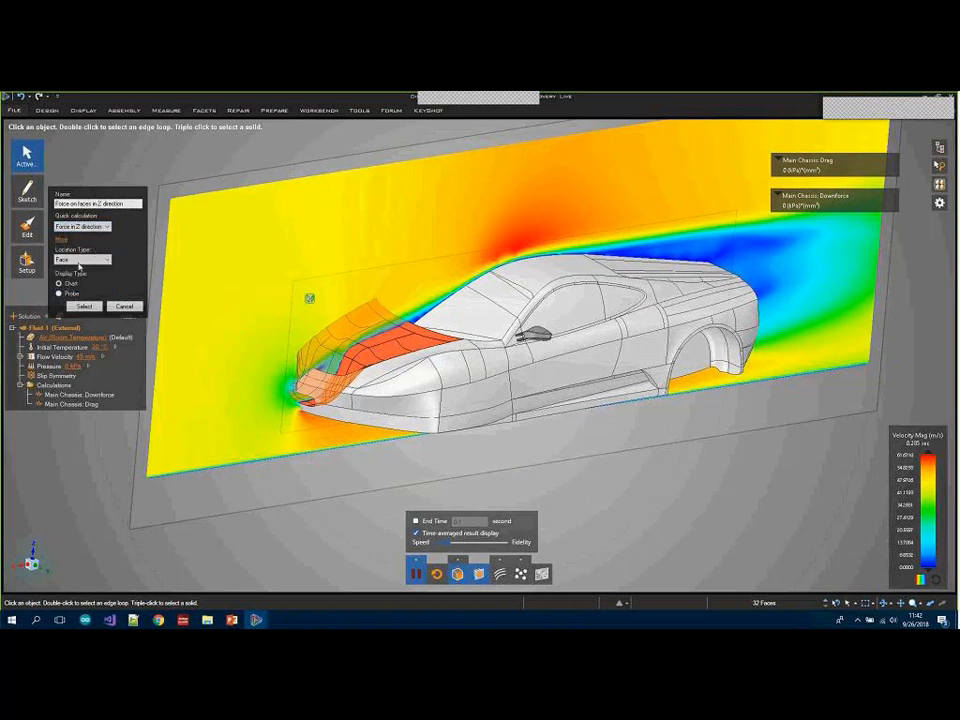
left_click(80, 269)
left_click(85, 306)
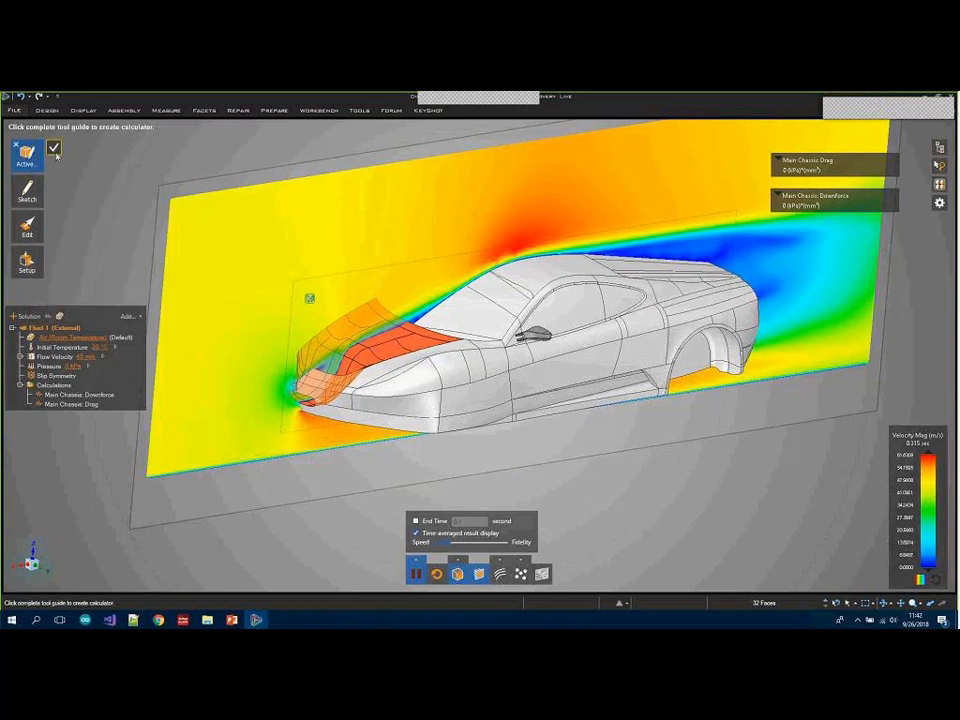
left_click(54, 147)
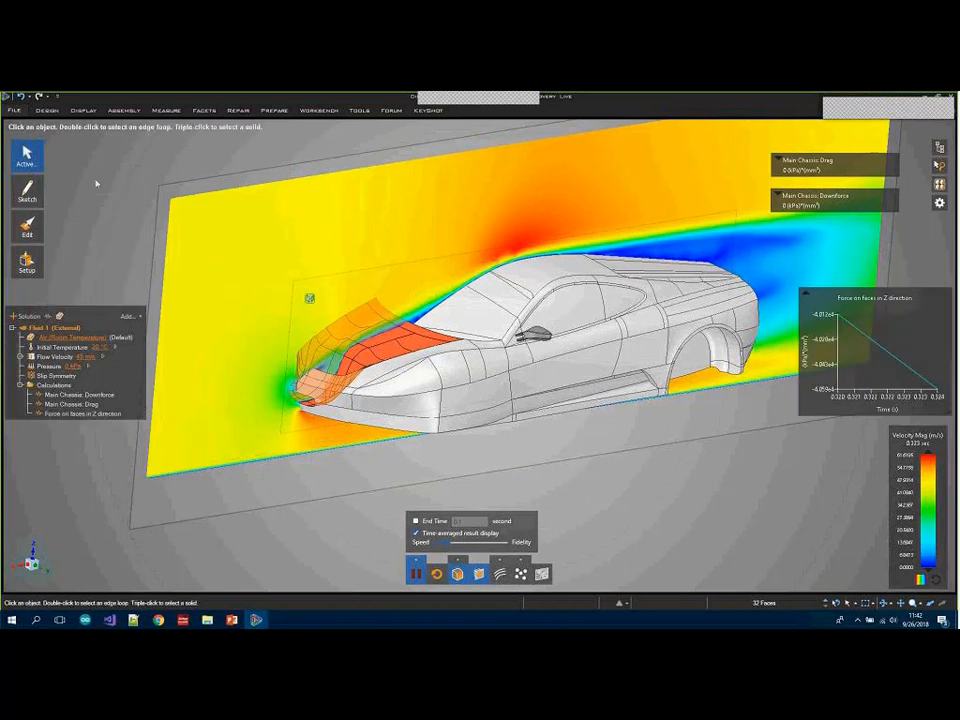
Collapse the Z-direction force chart into a readout and move it to the empty area below the car's rear
left_click(805, 297)
left_click_drag(853, 302, 815, 357)
left_click_drag(778, 469, 722, 469)
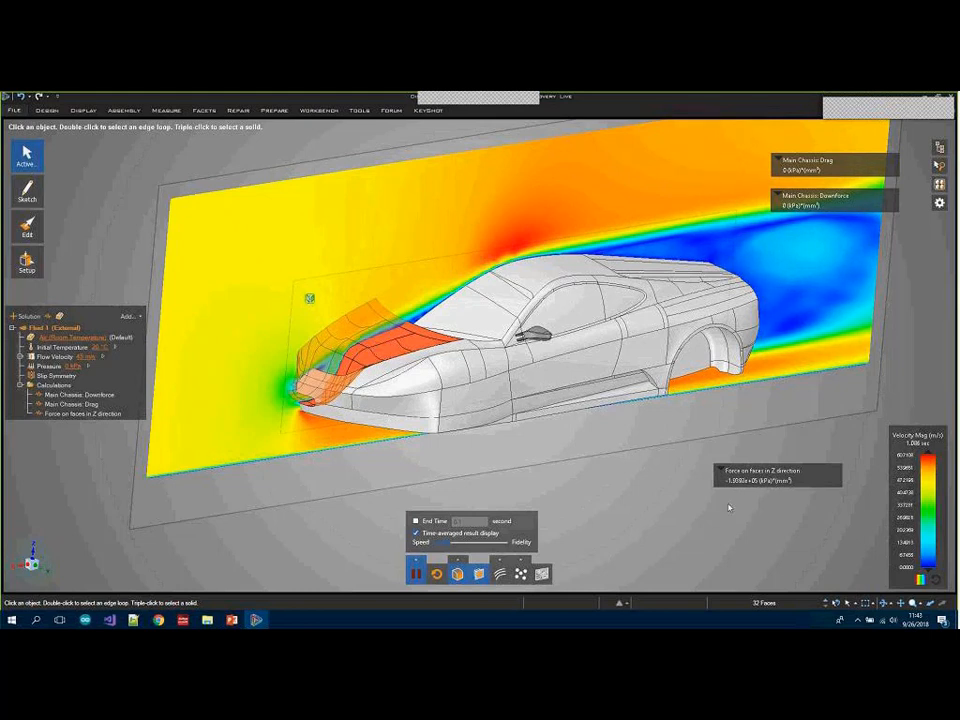
Create a chart calculation of force in X direction on all faces of the car body and place its readout below the Z-direction force
middle_click_drag(664, 474, 634, 486)
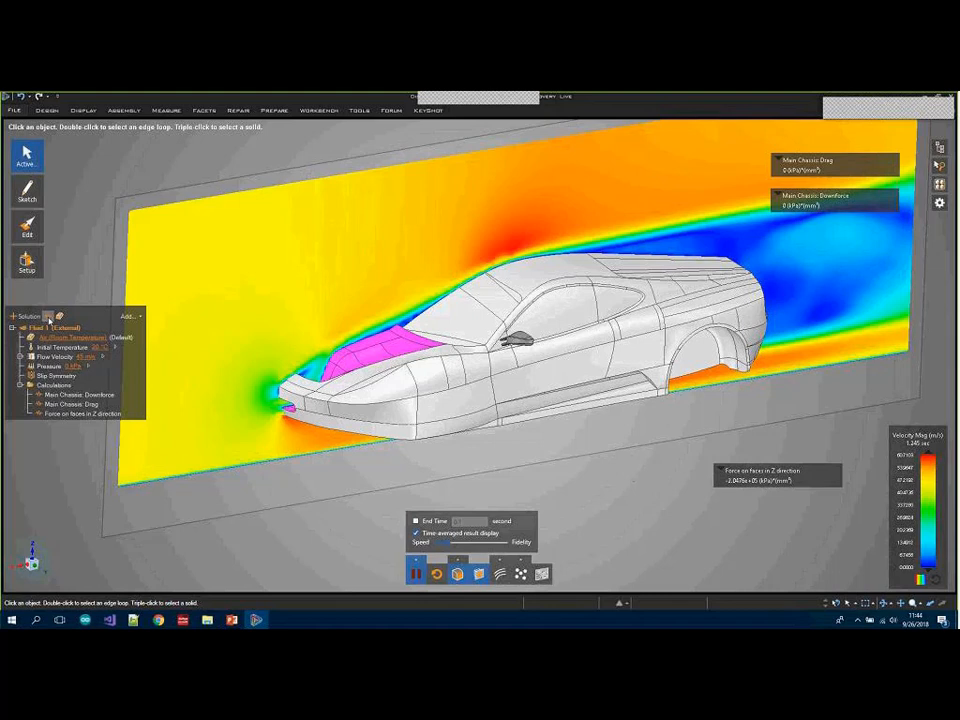
left_click(48, 318)
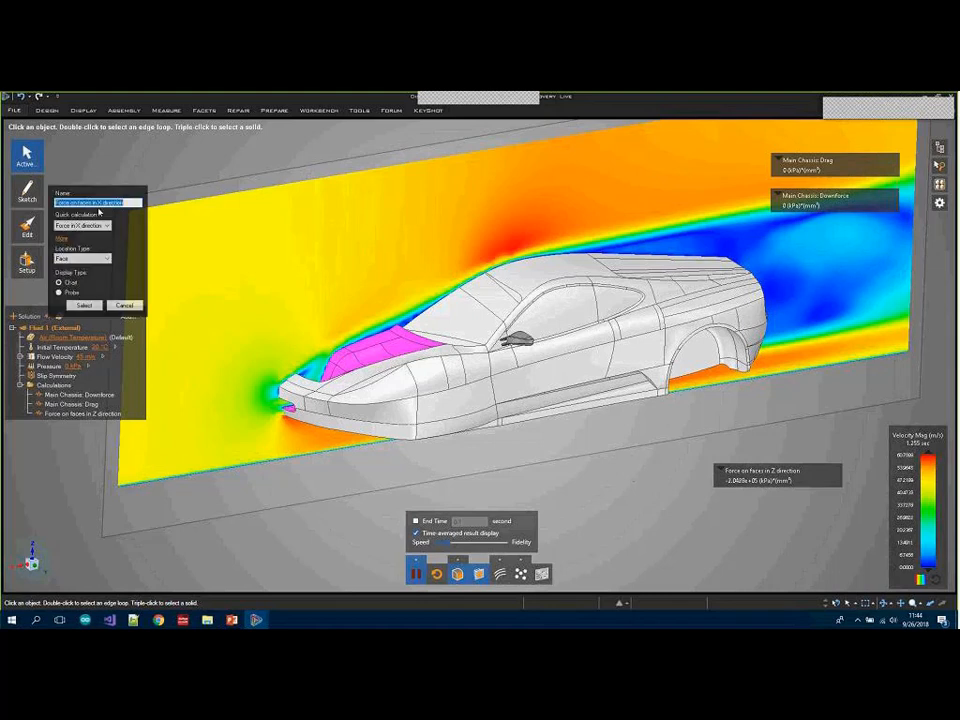
left_click(85, 259)
left_click(86, 276)
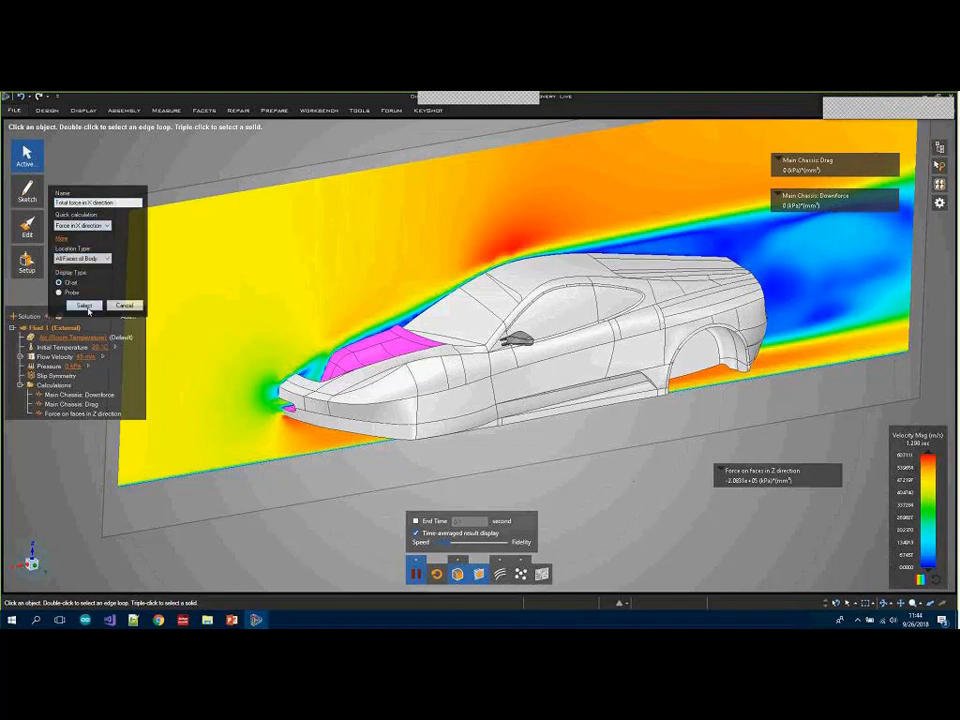
left_click(84, 305)
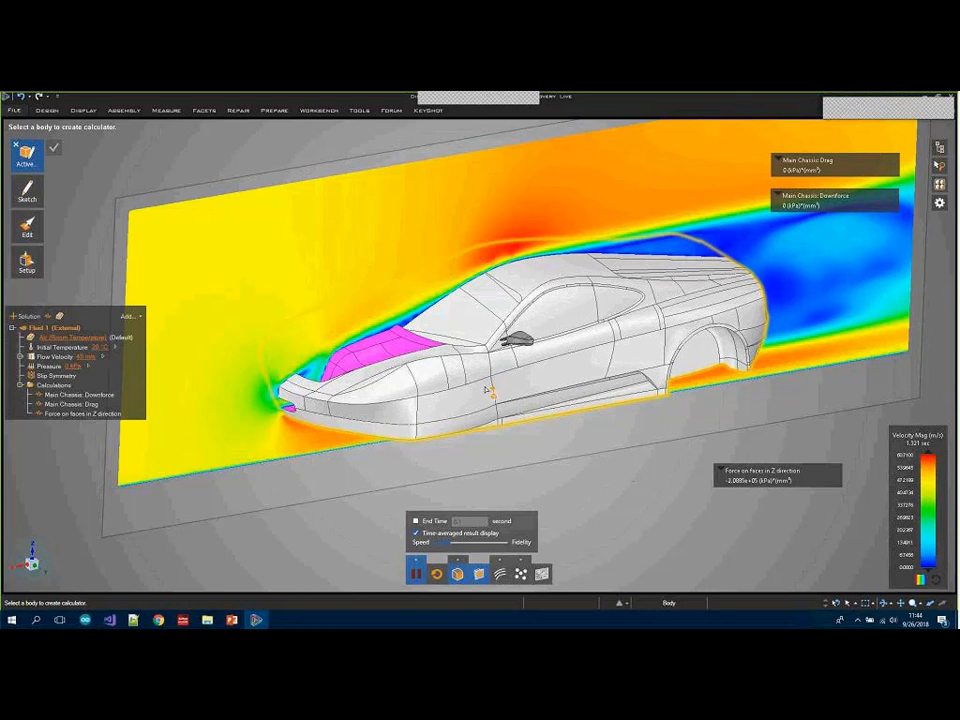
left_click(488, 391)
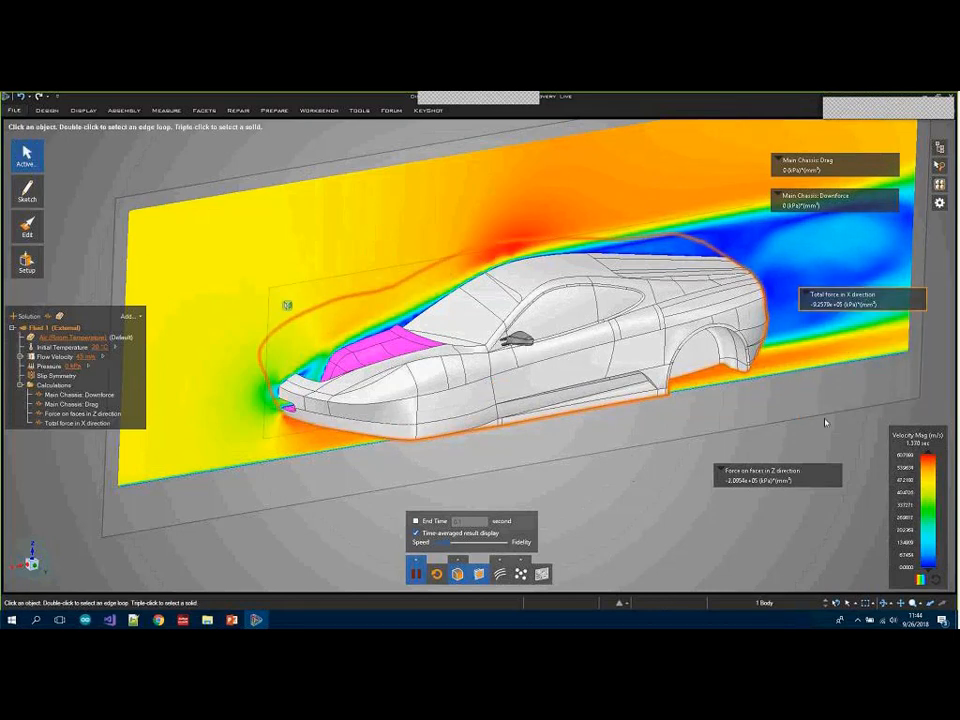
left_click_drag(845, 299, 761, 513)
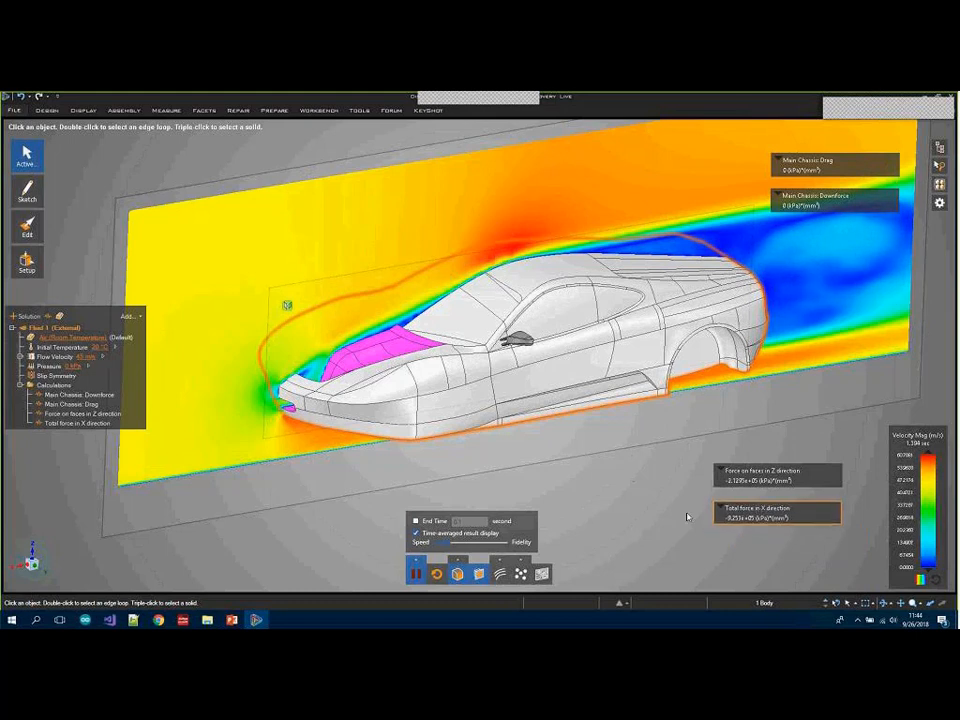
Deselect the car body, turn off the time-averaged result display and pause the airflow simulation
left_click(939, 147)
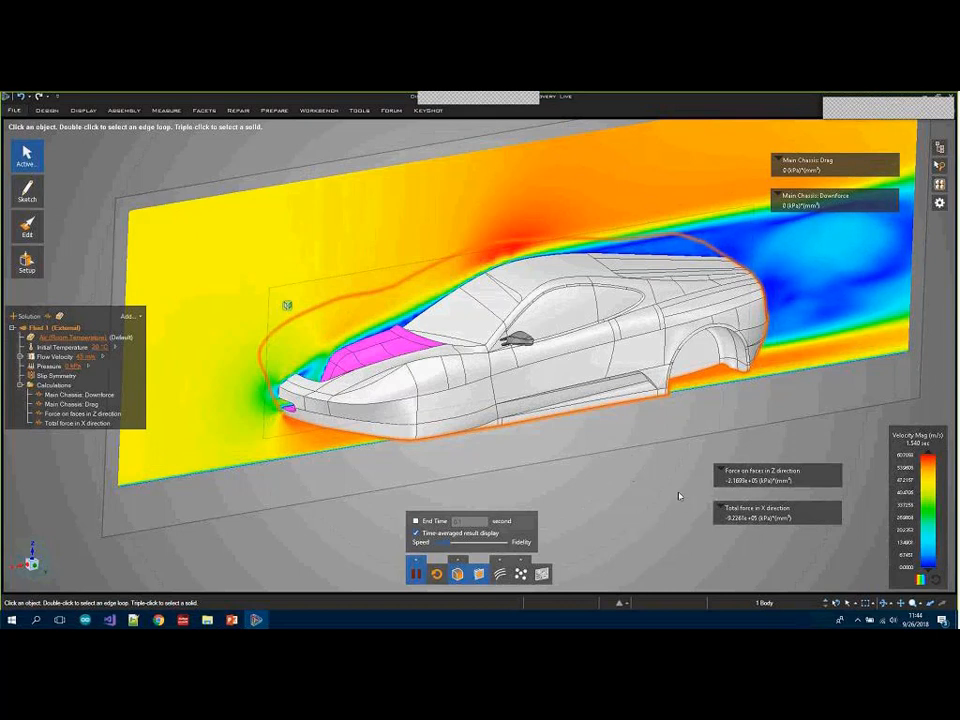
left_click(941, 148)
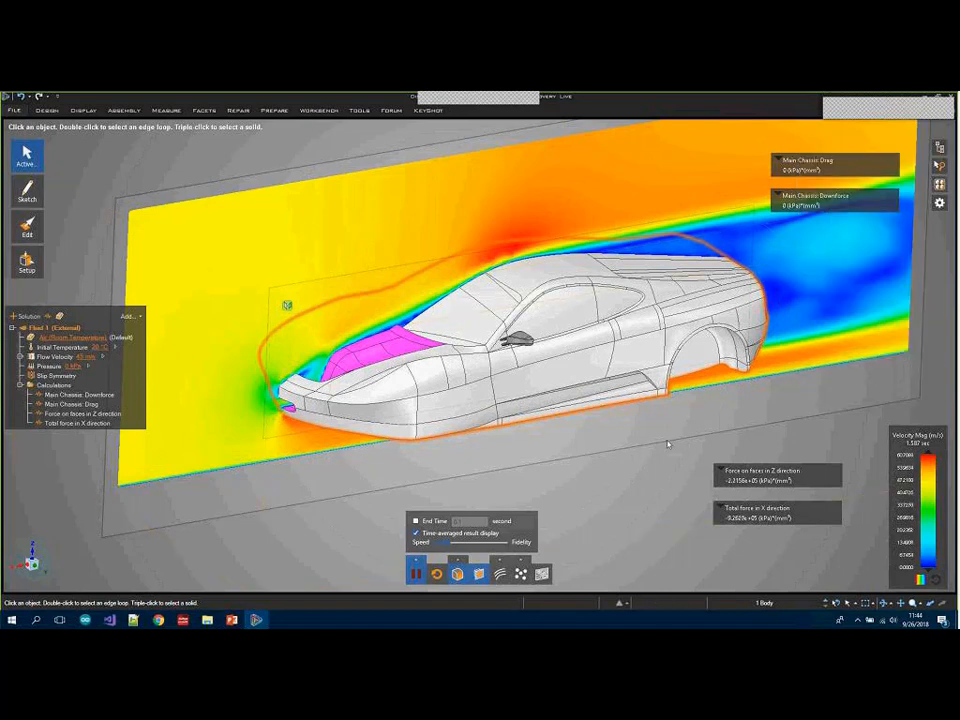
left_click(660, 496)
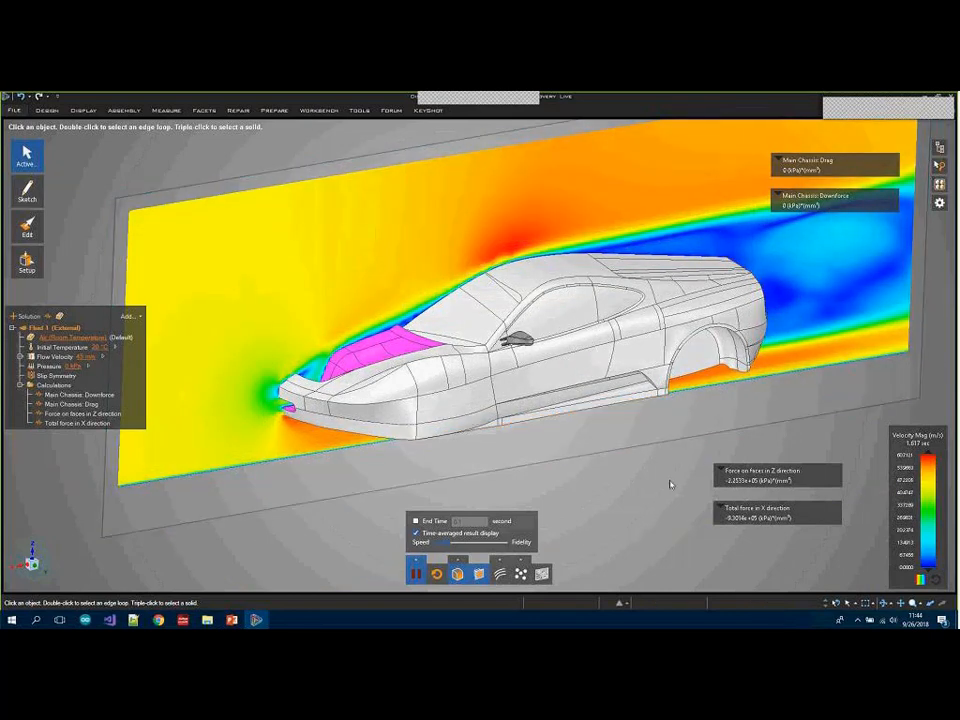
scroll(605, 485, "down", 3)
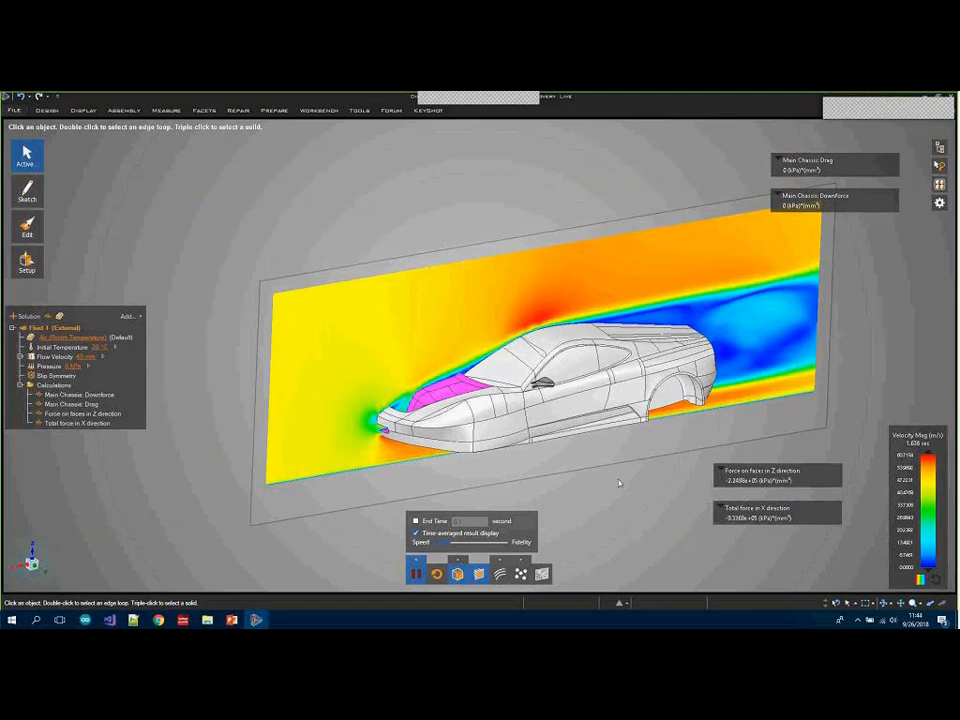
middle_click_drag(626, 492, 535, 484, "shift")
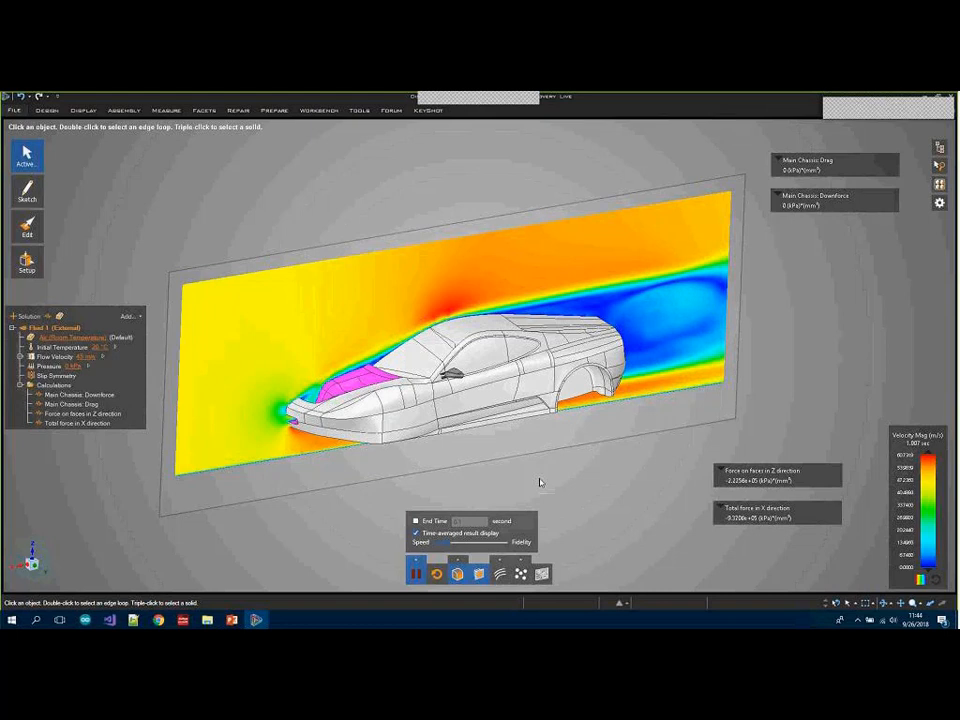
left_click(416, 533)
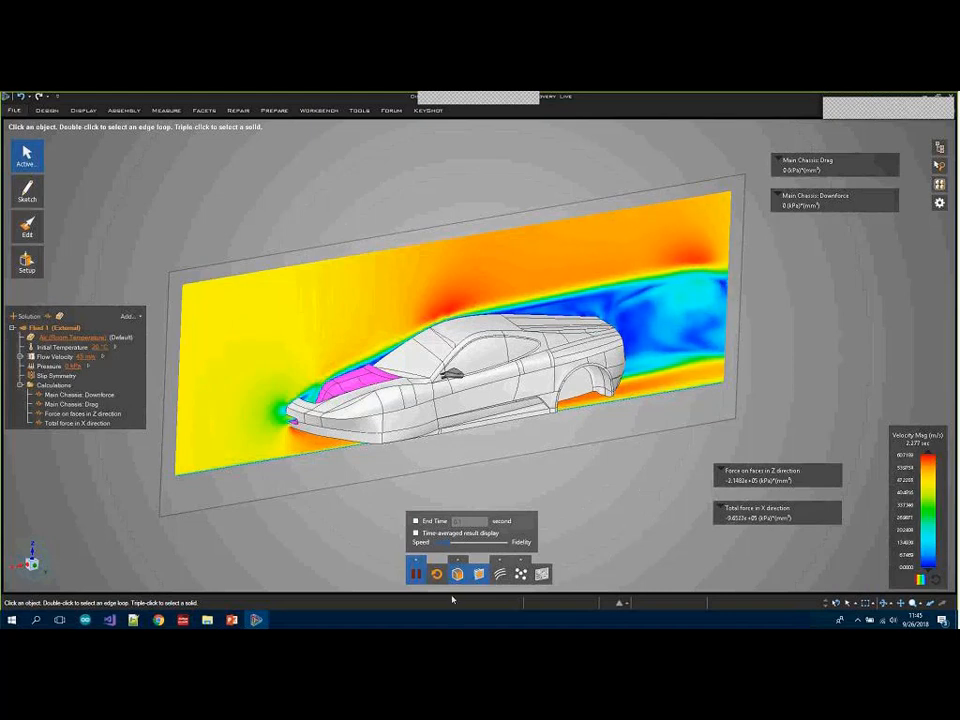
left_click(415, 573)
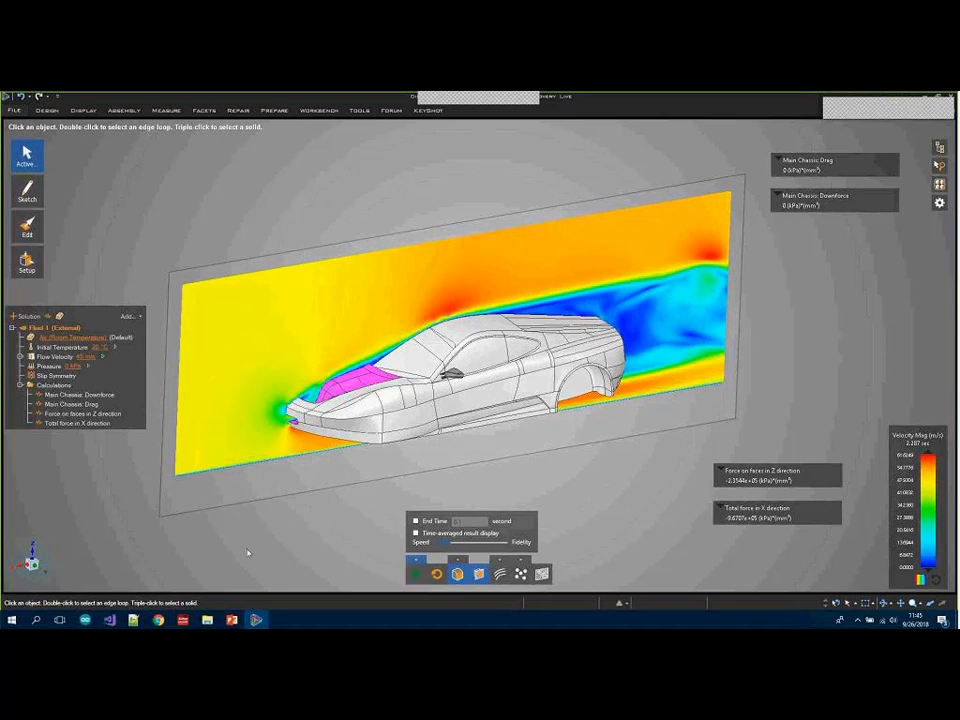
Switch to PowerPoint and present the slides through to the ANSYS Discovery Community Forum slide, ending the slide show there
left_click(232, 620)
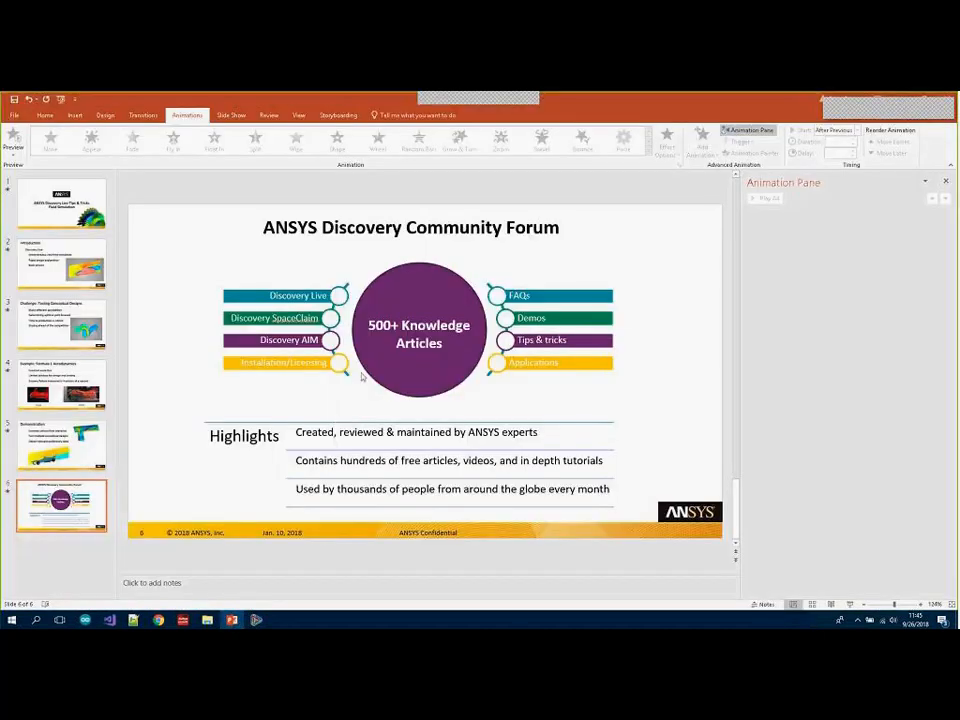
key("F5")
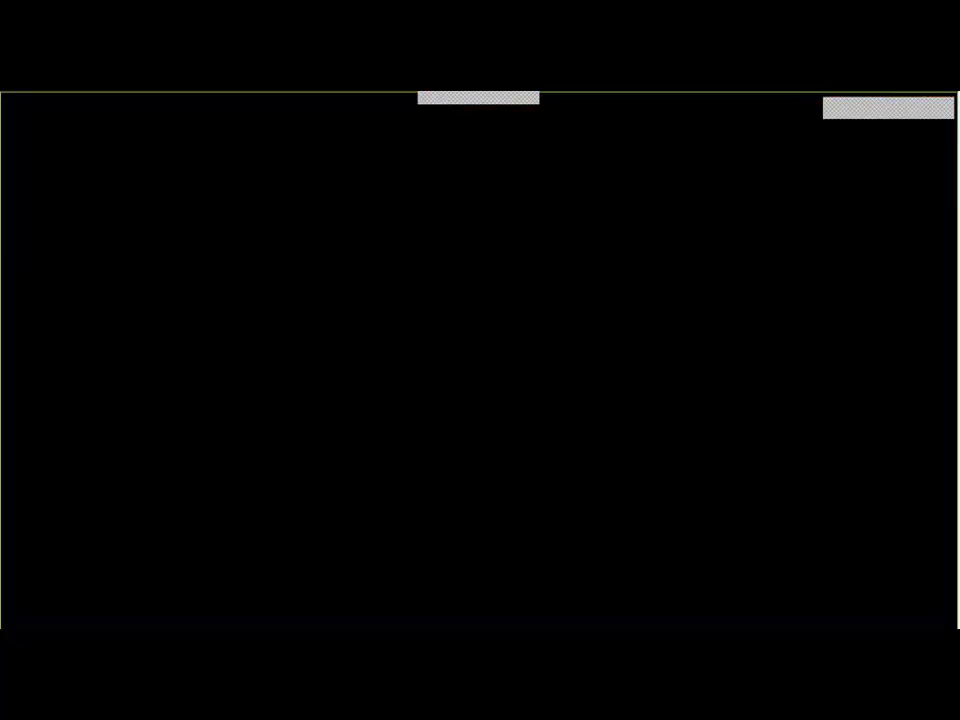
key("Right")
key("Right")
key("Right")
key("Right")
key("Right")
key("Right")
key("Right")
key("Right")
key("Right")
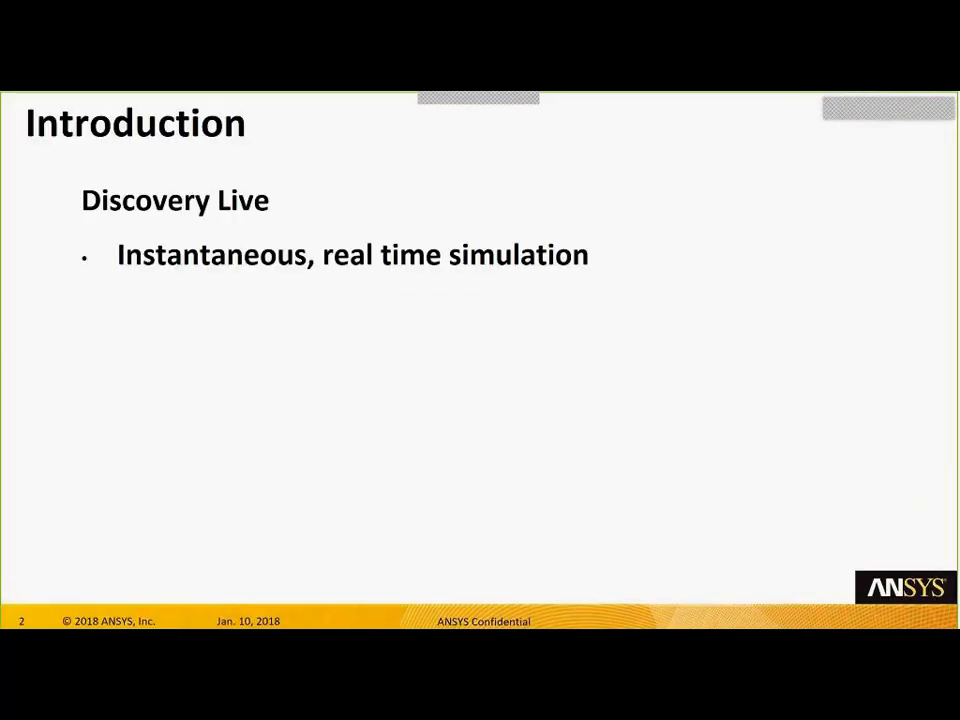
key("Right")
key("Right")
key("Right")
key("Right")
key("Right")
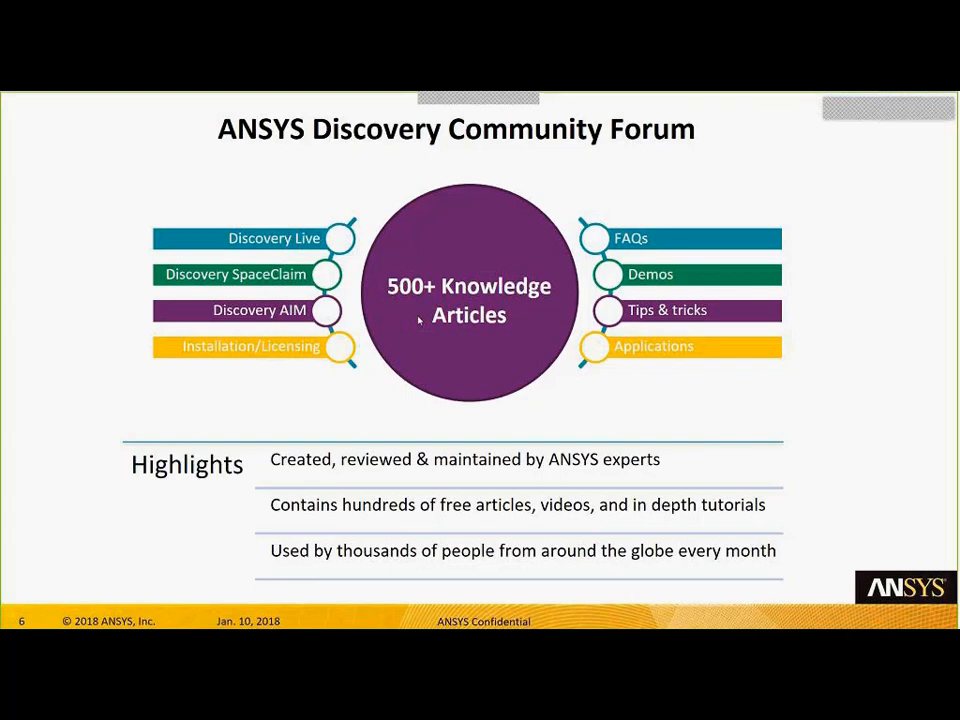
key("Escape")
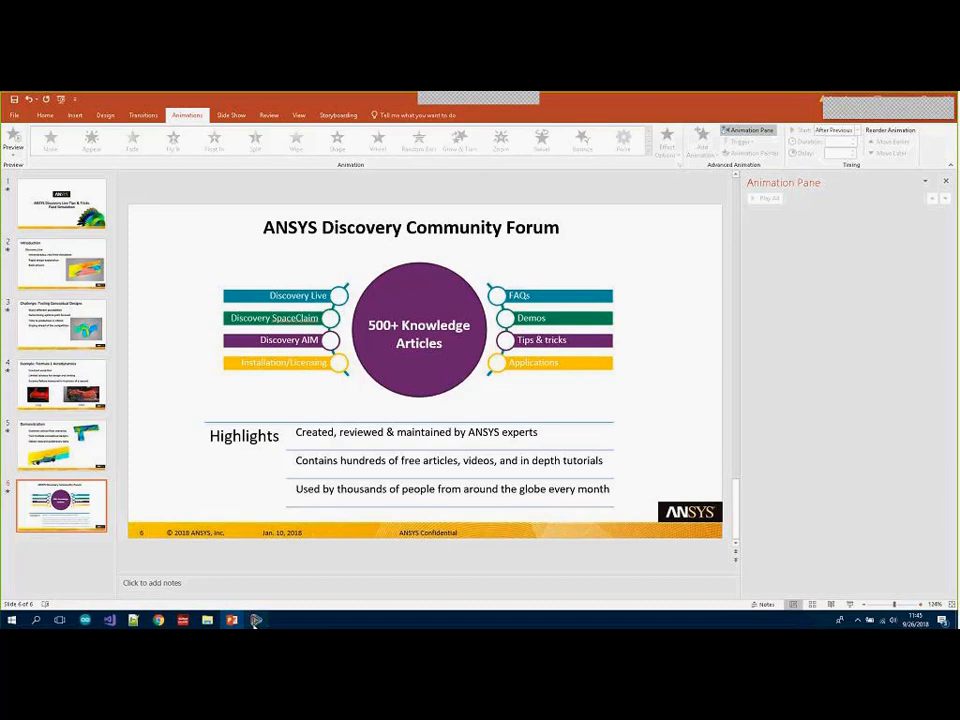
Switch back to Discovery Live, open the Discovery forum from the start page and sign in with the prefilled account
left_click(256, 621)
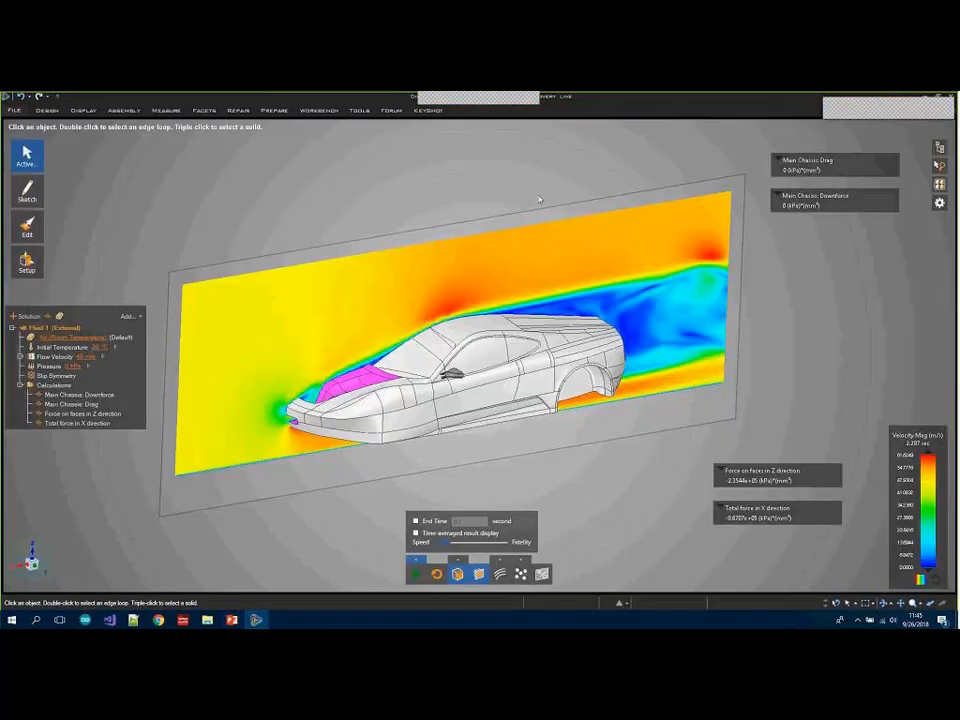
left_click(24, 112)
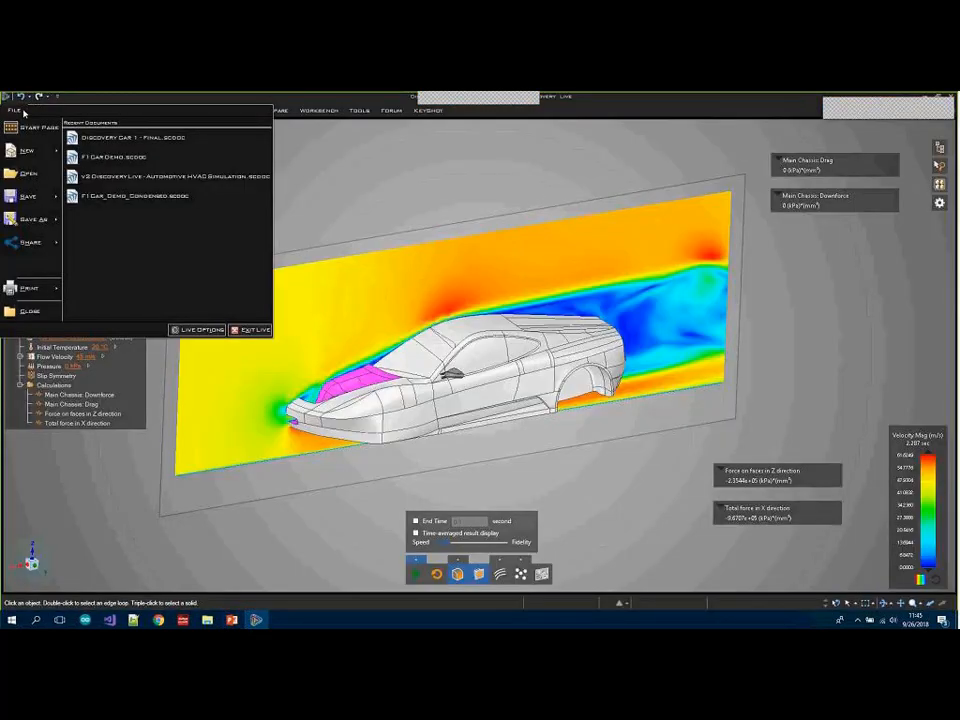
left_click(32, 127)
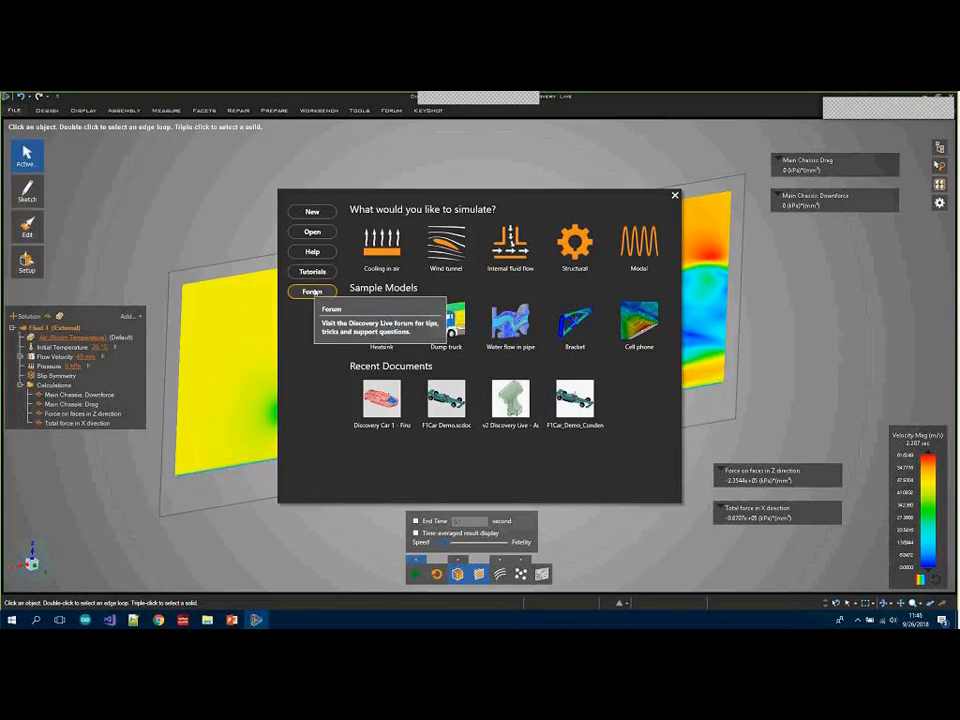
left_click(313, 292)
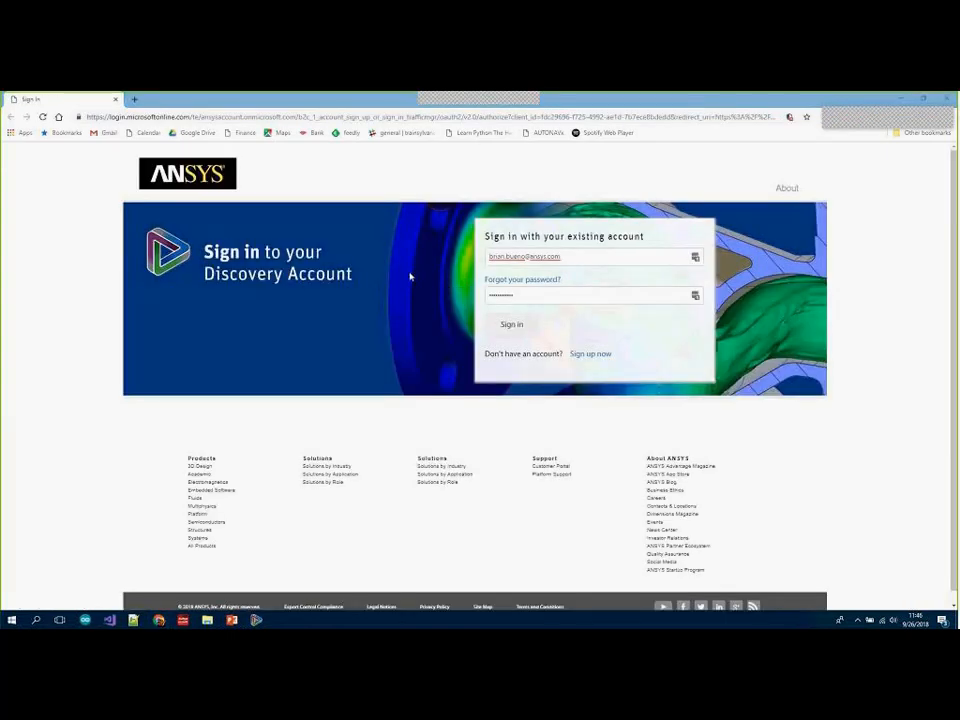
left_click(513, 329)
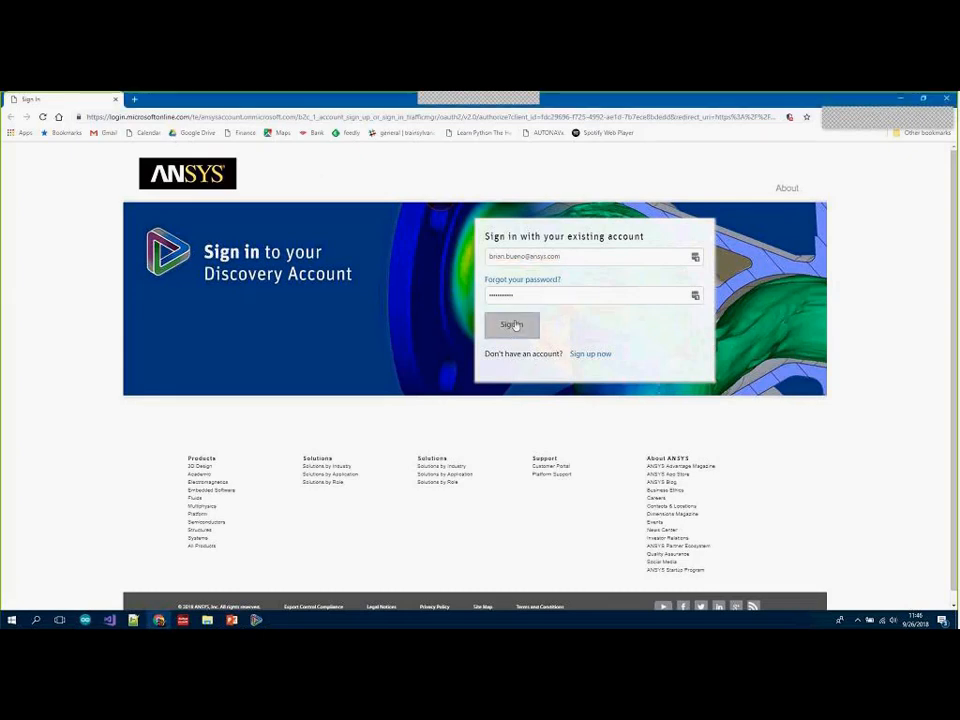
left_click(514, 326)
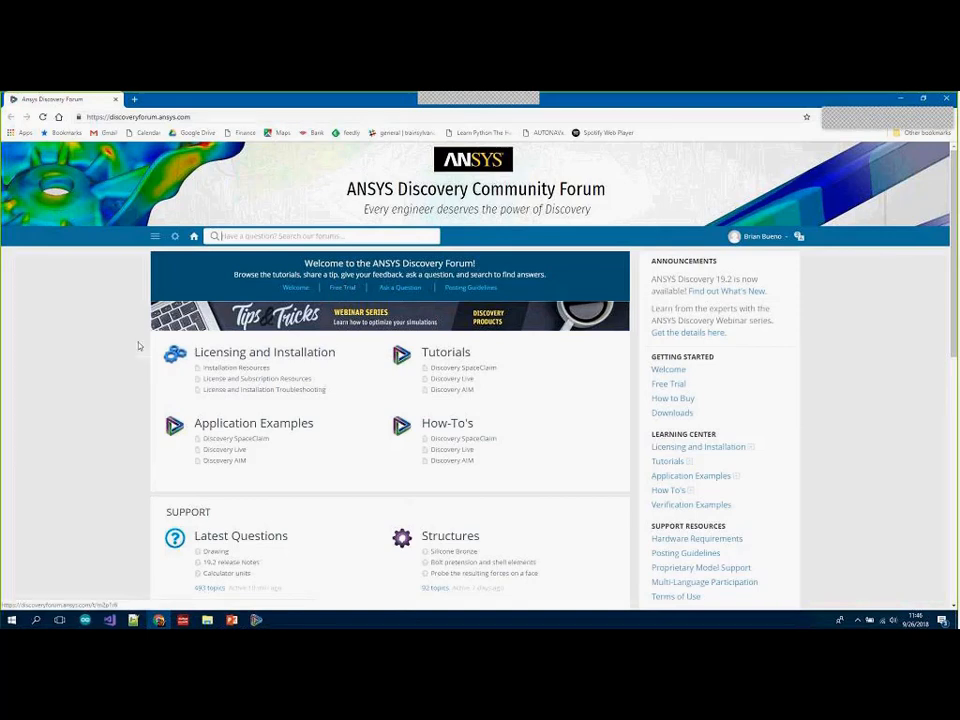
Look over the forum's home page sections and open the Discovery Live Getting Started page from the Tutorials article
scroll(75, 376, "down", 7)
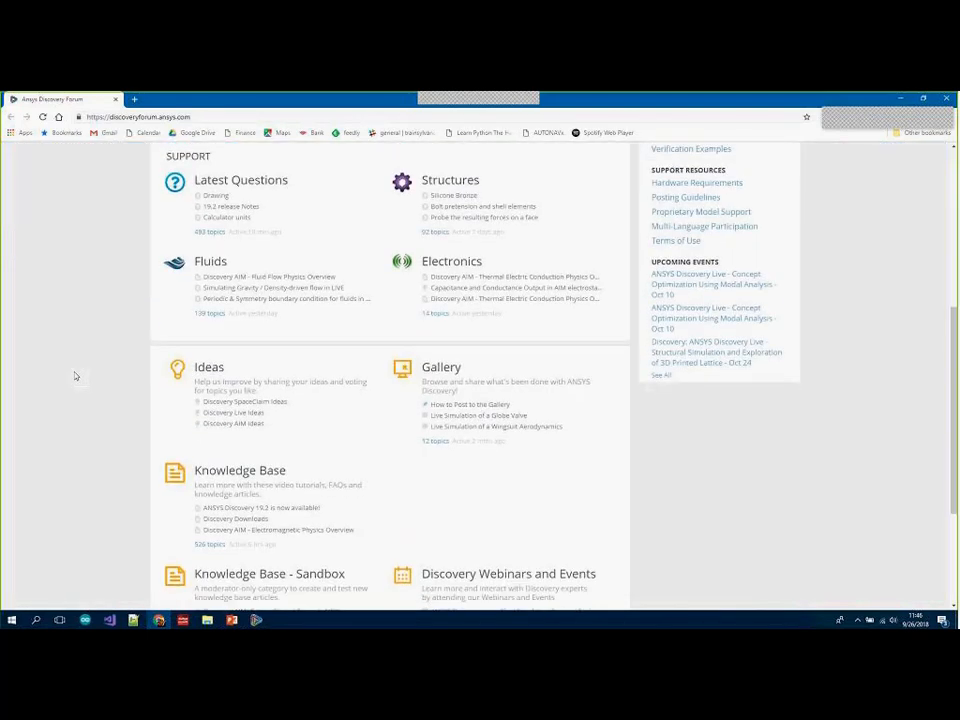
scroll(75, 376, "up", 4)
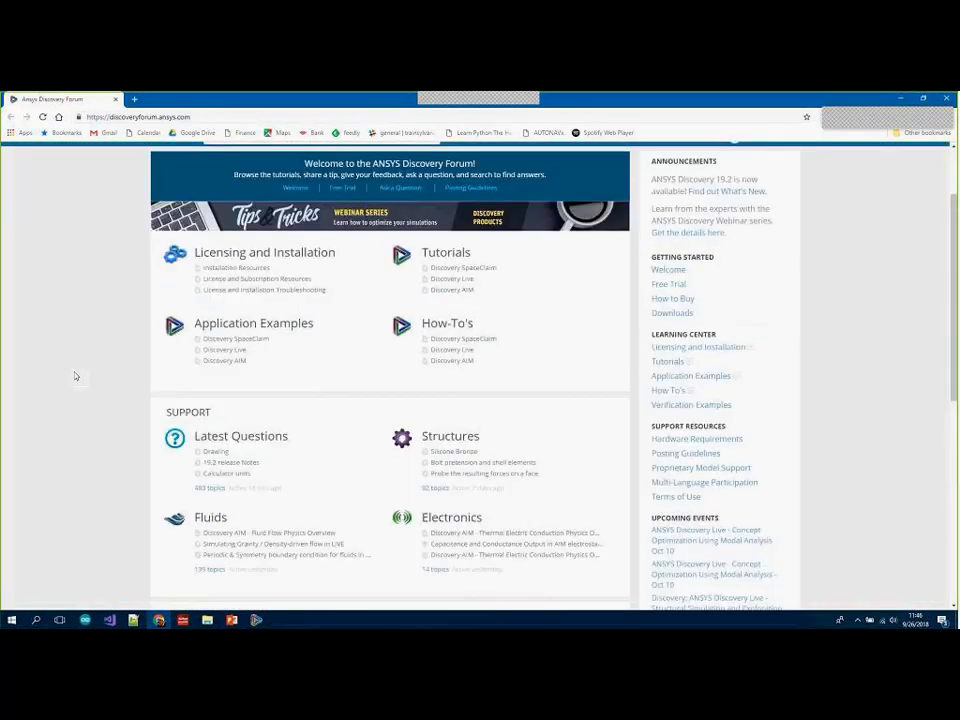
scroll(75, 376, "up", 2)
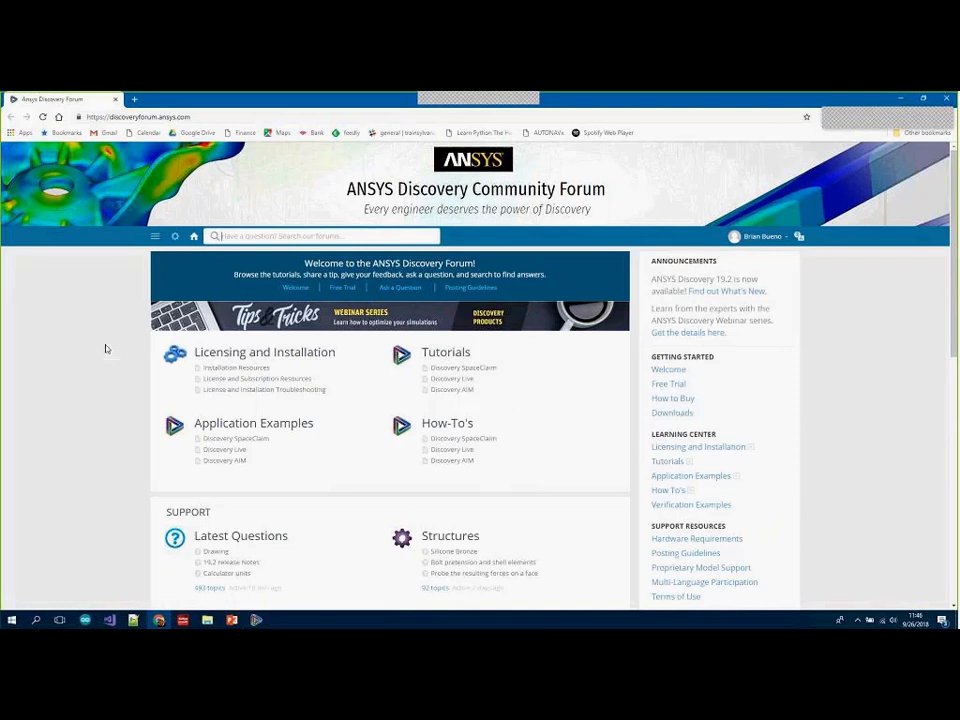
left_click(443, 356)
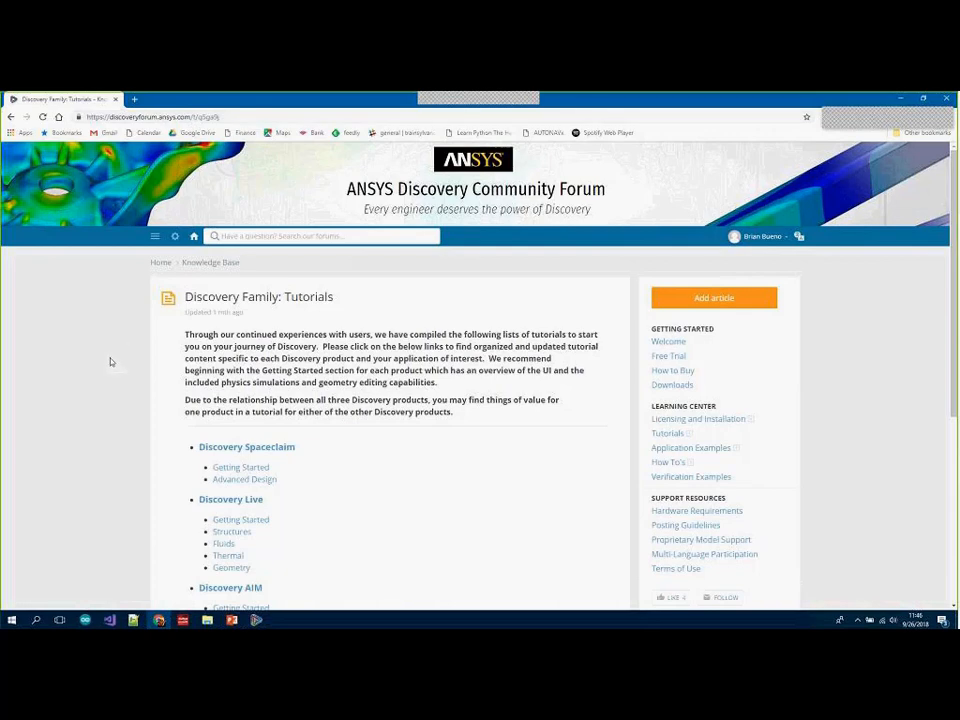
scroll(218, 371, "down", 3)
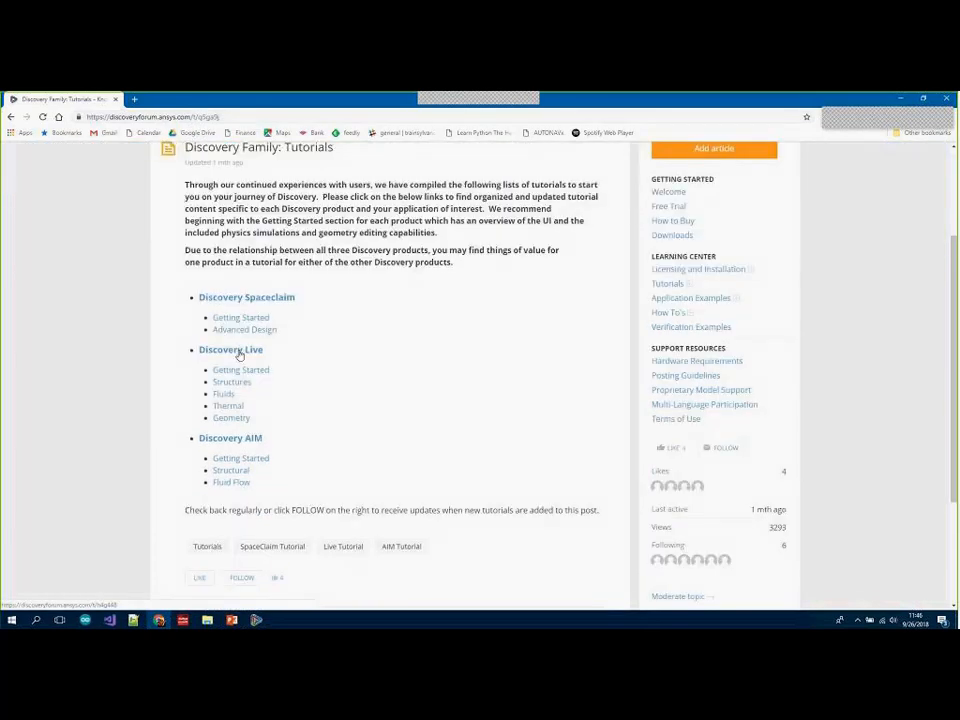
left_click(240, 370)
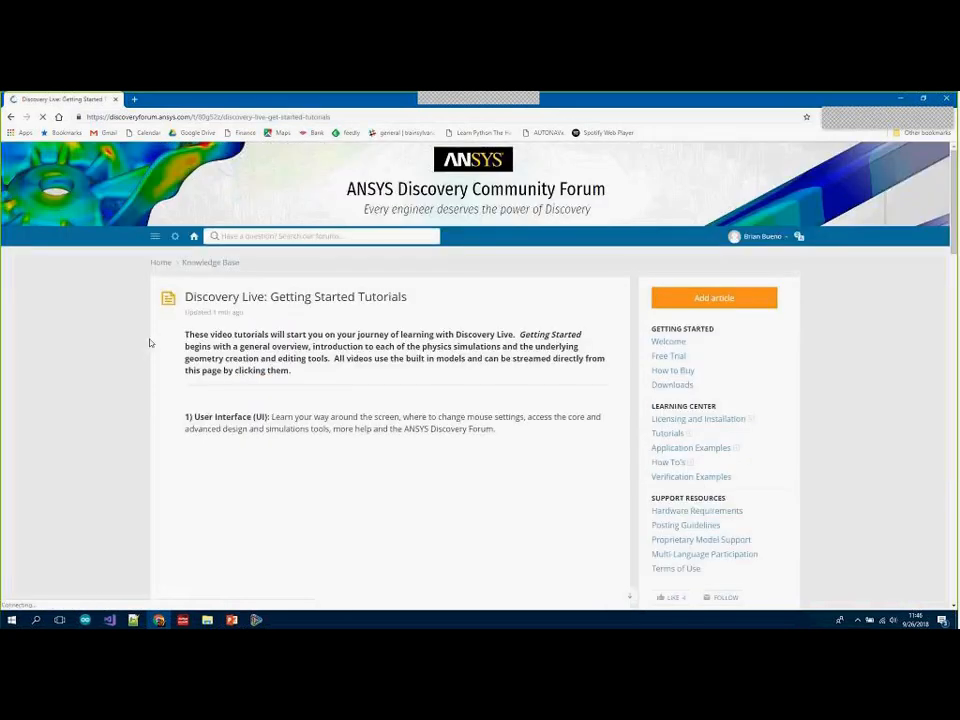
Look through the Getting Started video tutorials and return to the car simulation in Discovery Live, dismissing the start page
scroll(176, 274, "down", 4)
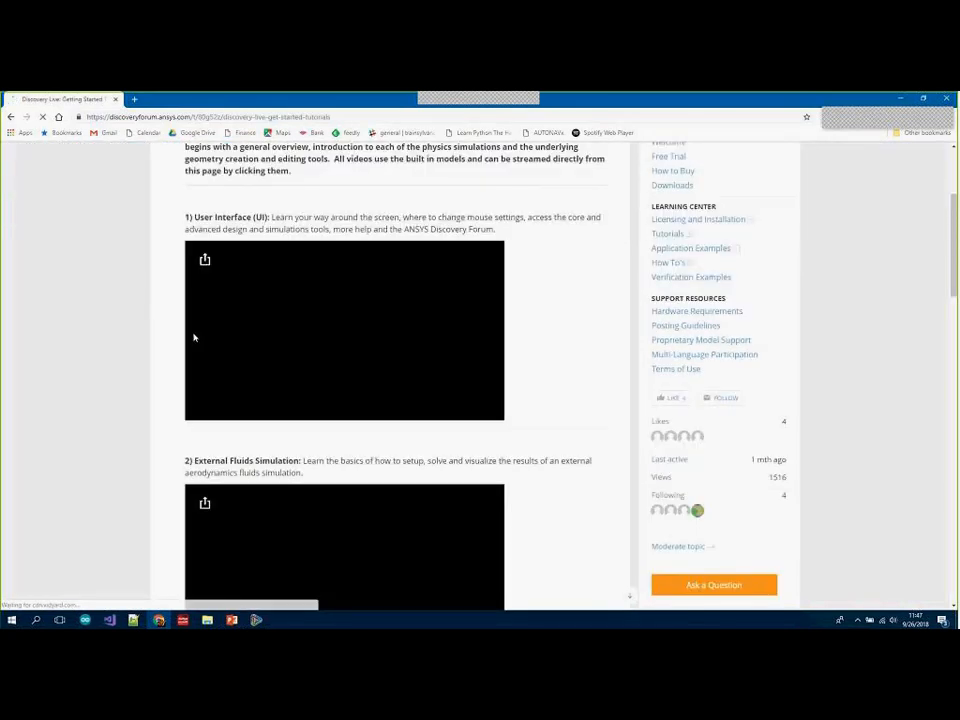
scroll(193, 336, "down", 2)
scroll(175, 370, "down", 1)
scroll(181, 402, "down", 4)
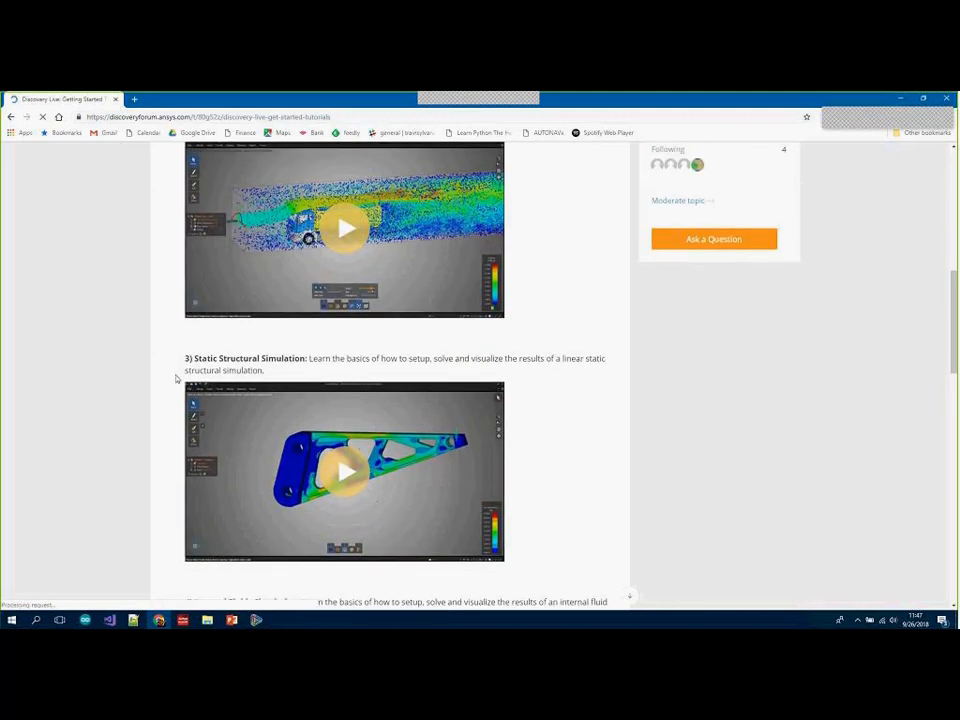
scroll(176, 378, "up", 8)
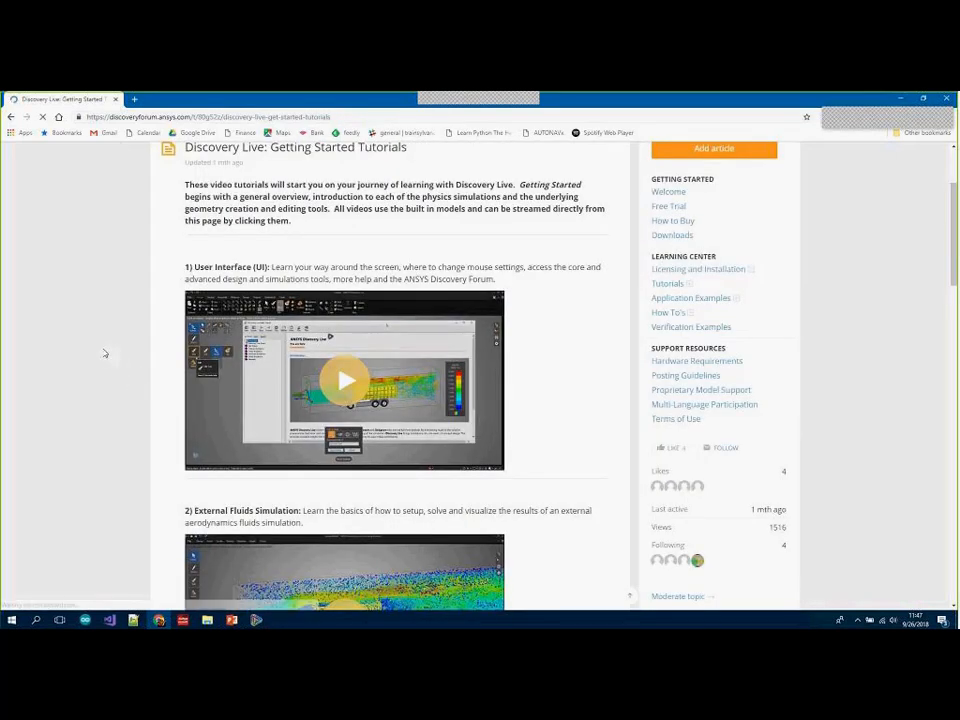
left_click(944, 101)
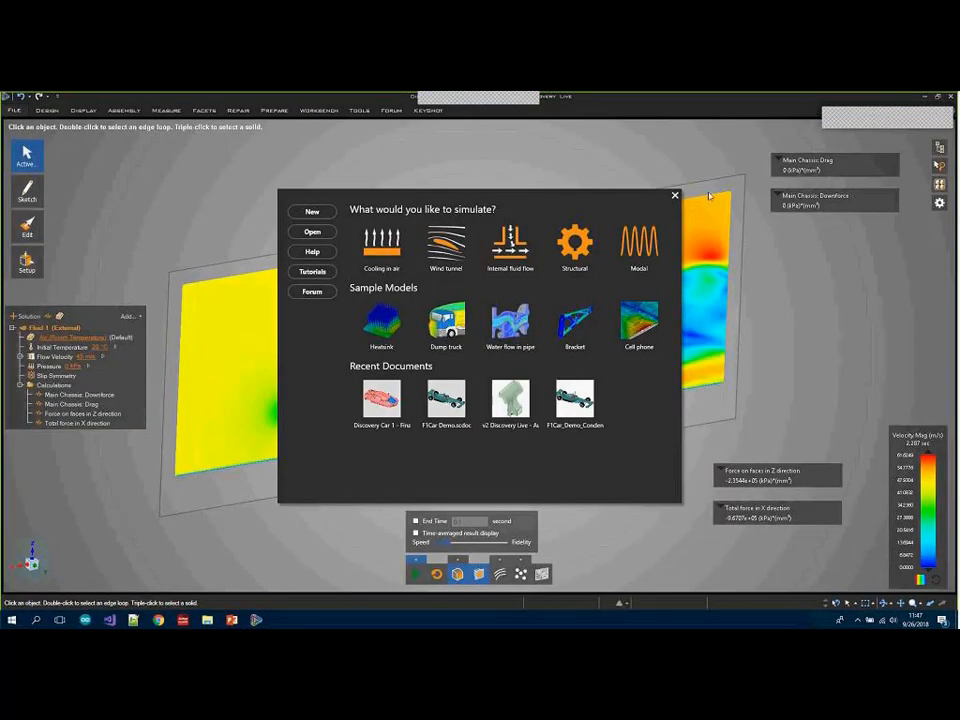
left_click(446, 177)
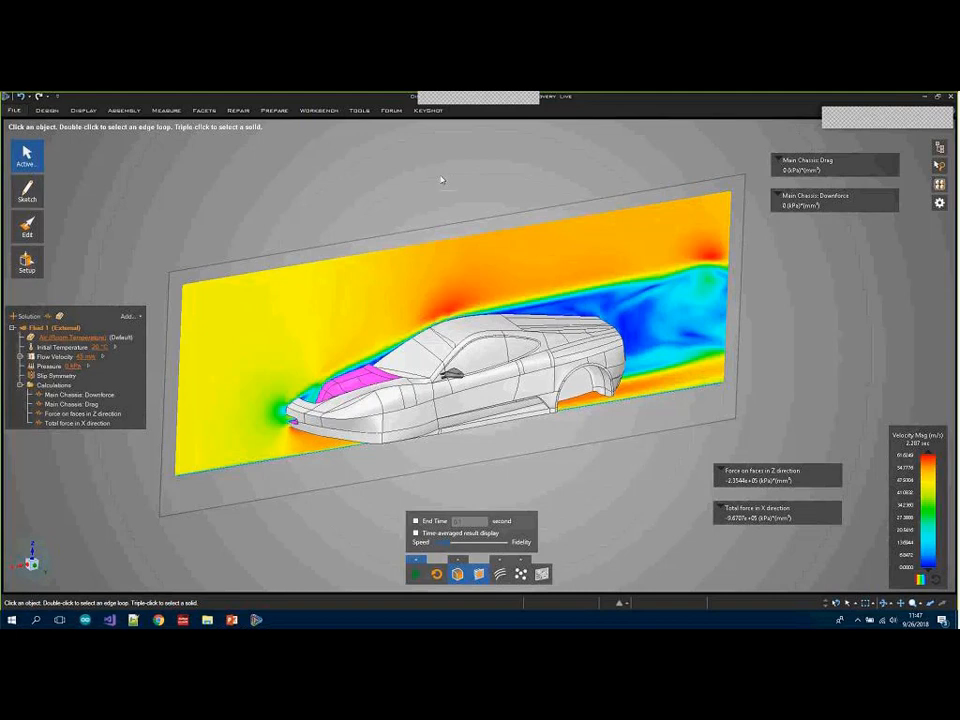